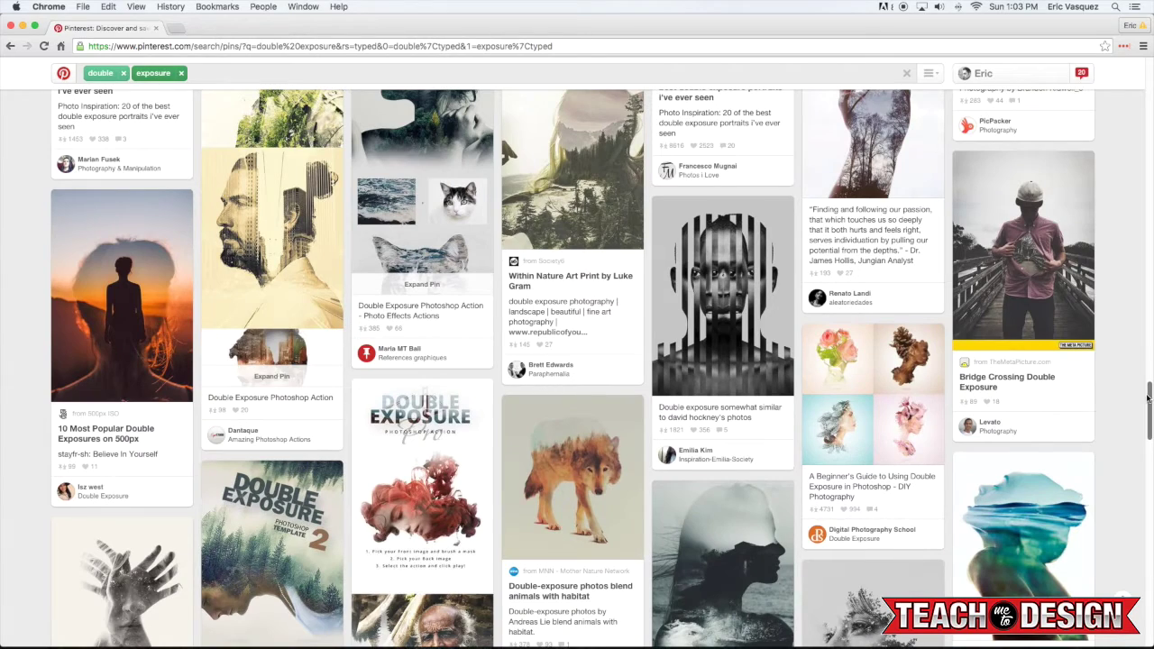
Browse the Pinterest results for double exposure to gather visual inspiration
left_click_drag(1148, 398, 1148, 460)
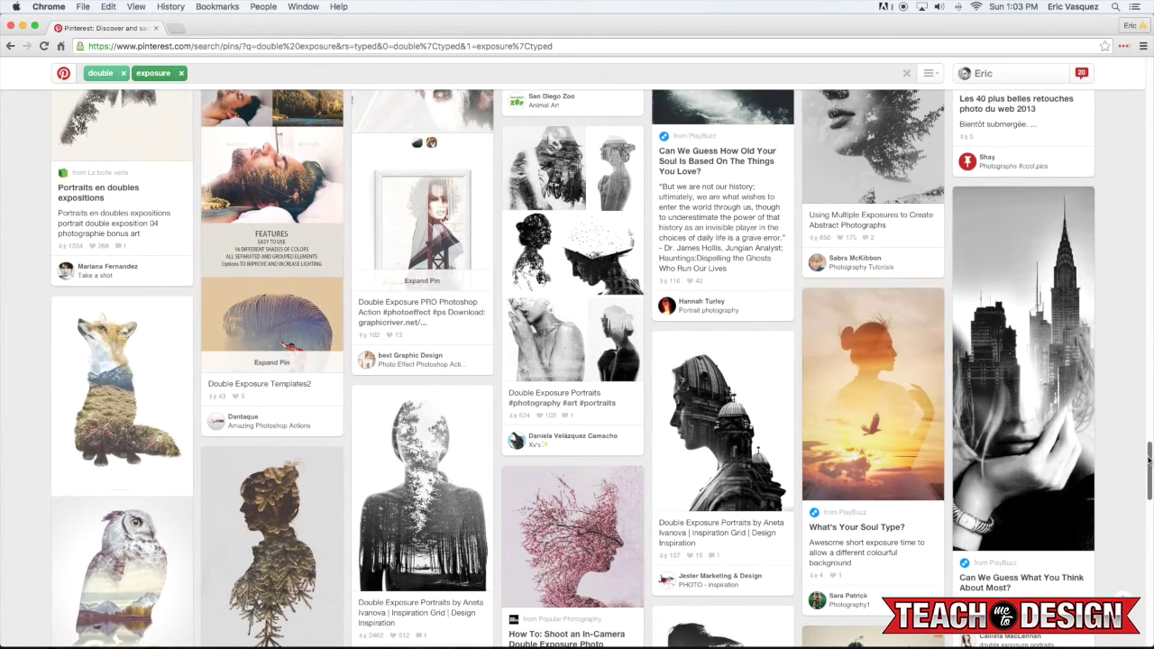
left_click_drag(1149, 404, 1148, 448)
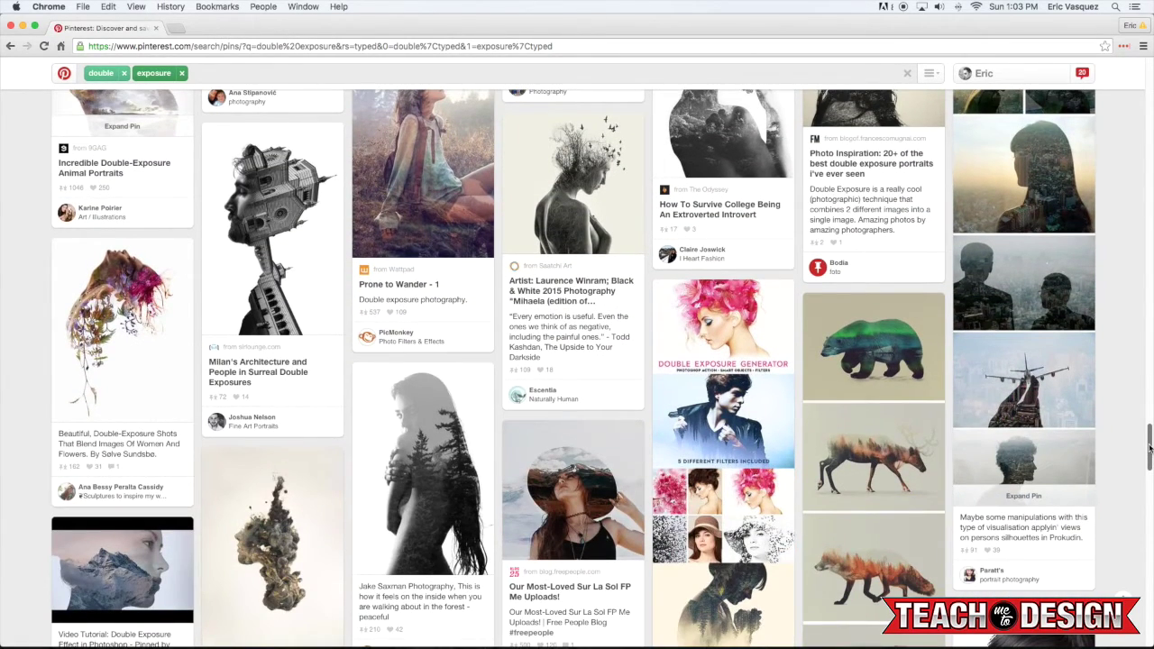
left_click_drag(1150, 445, 1151, 496)
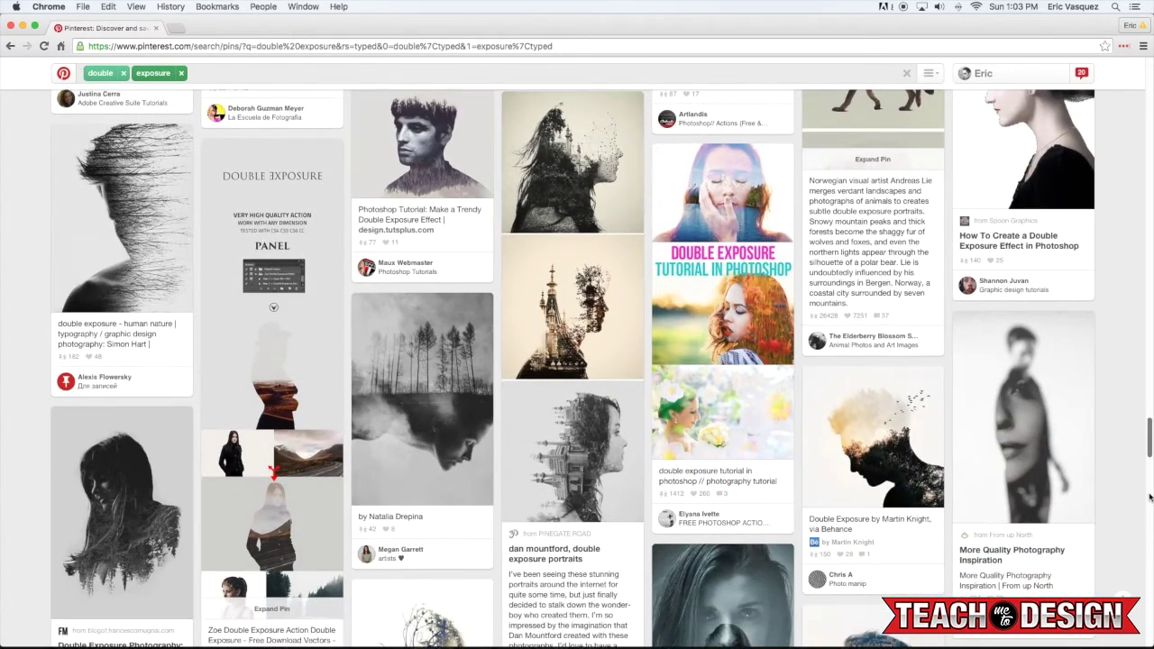
left_click_drag(1150, 451, 1149, 478)
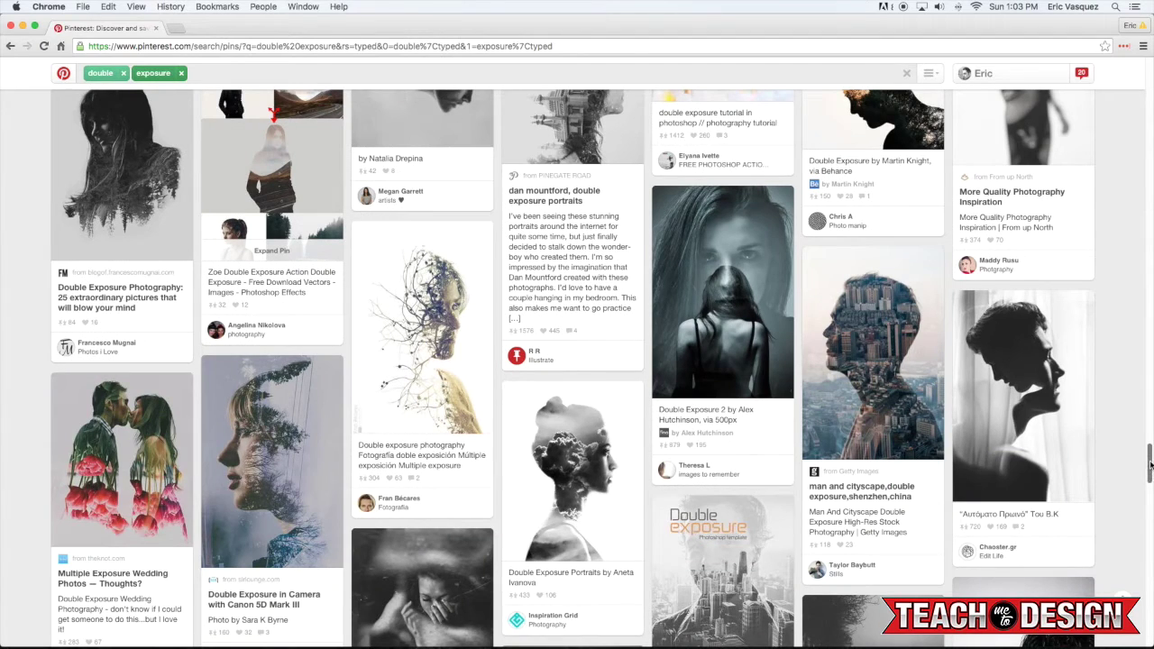
left_click_drag(1150, 463, 1150, 527)
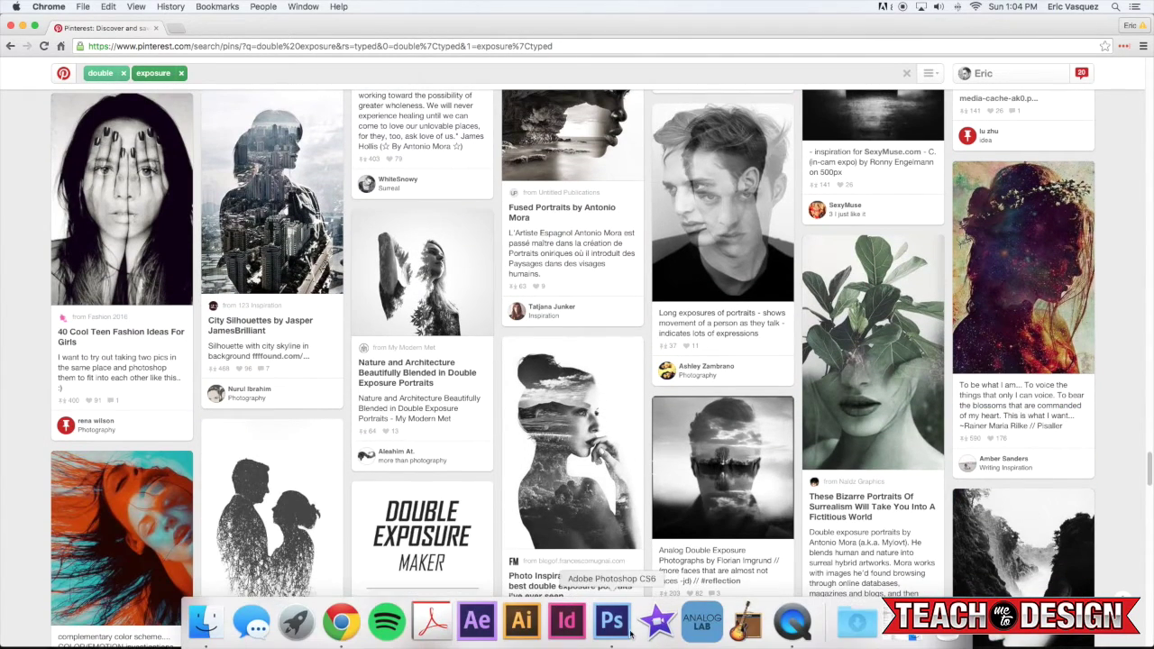
Switch to Photoshop and show only the SILO group, hiding the ORIGINAL IMAGE layer
left_click(611, 622)
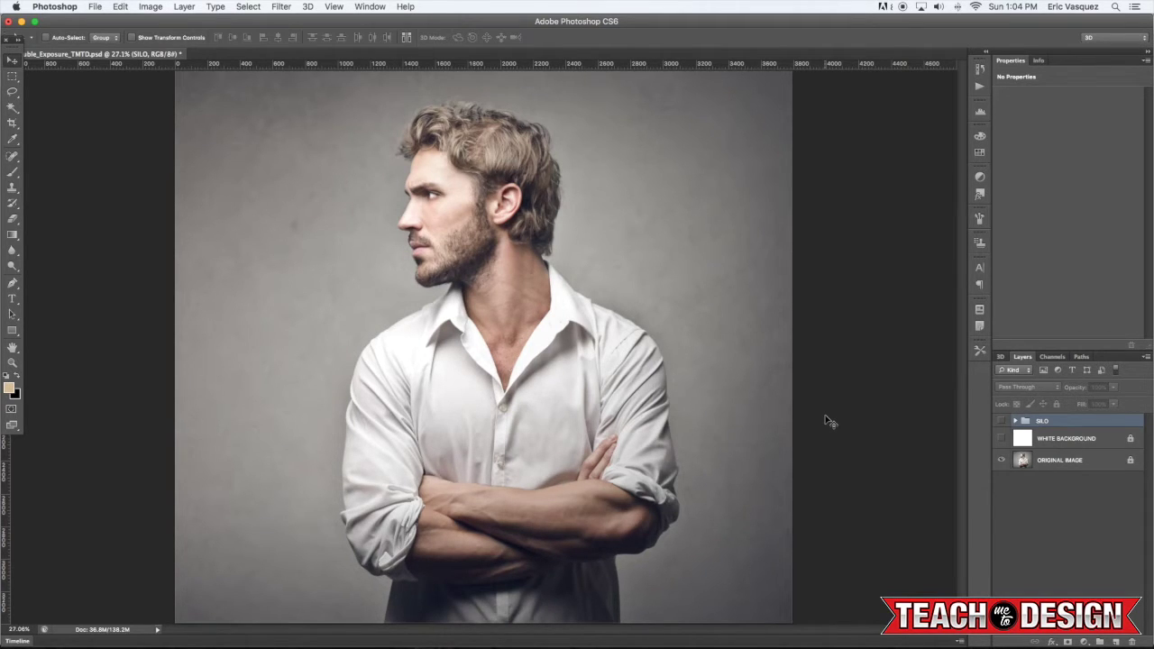
left_click(1063, 464)
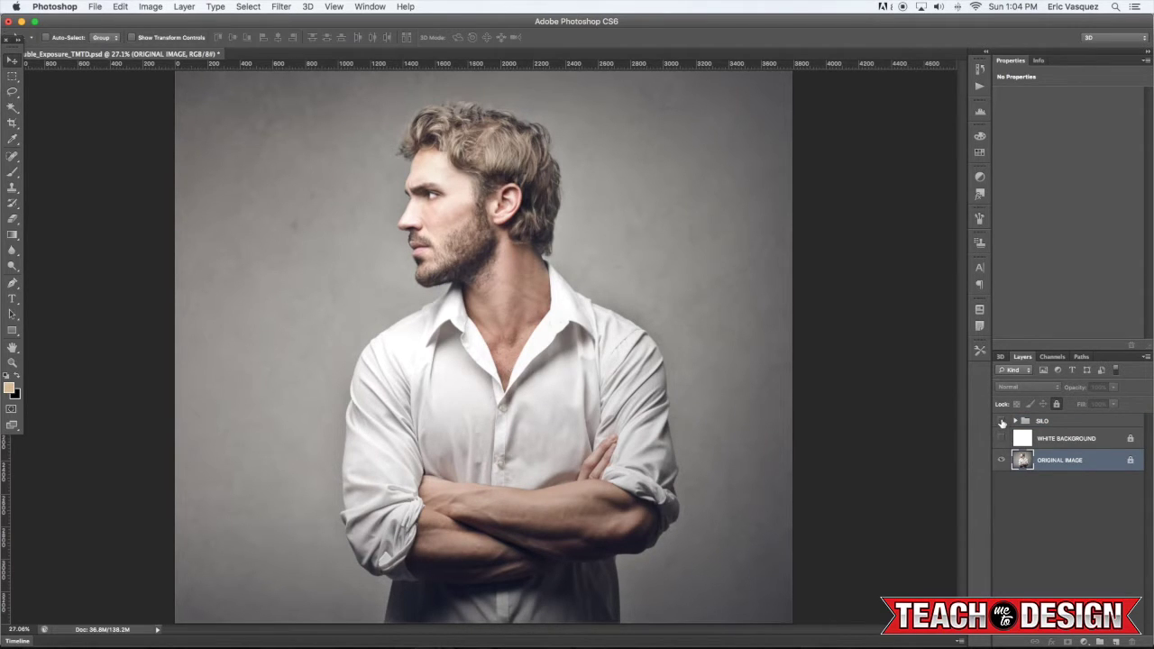
left_click(1002, 422, "alt")
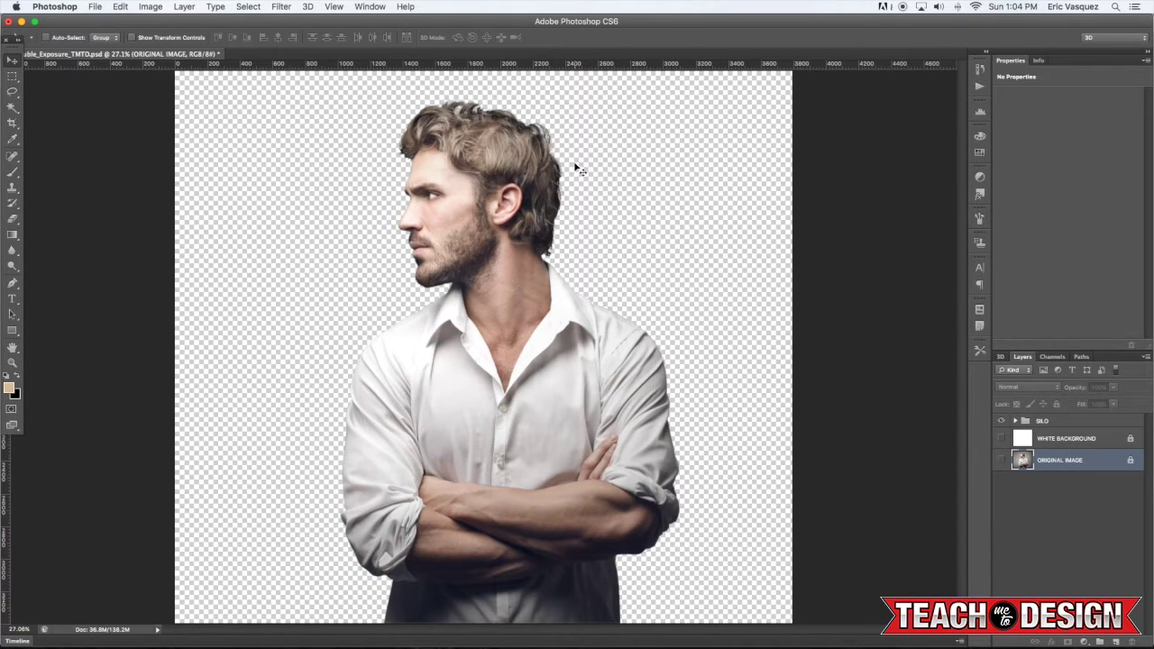
Check the hair edges of the man's cutout and turn on the WHITE BACKGROUND layer behind it
key("super+plus")
key("super+plus")
key("super+plus")
left_click_drag(651, 149, 651, 285)
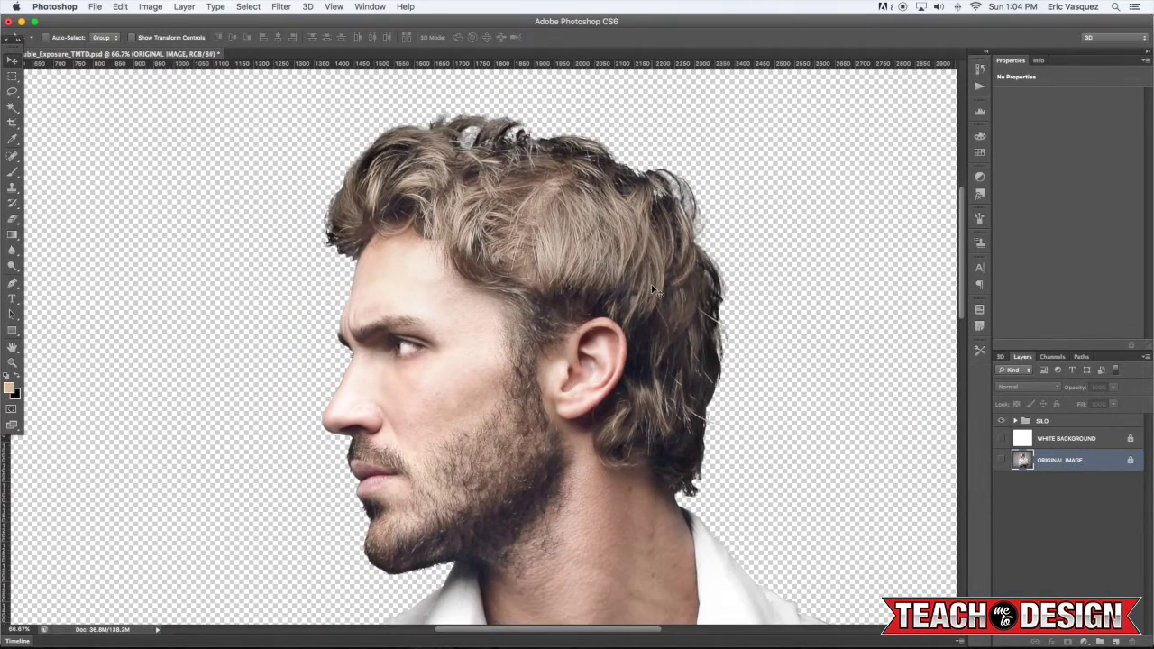
key("super+0")
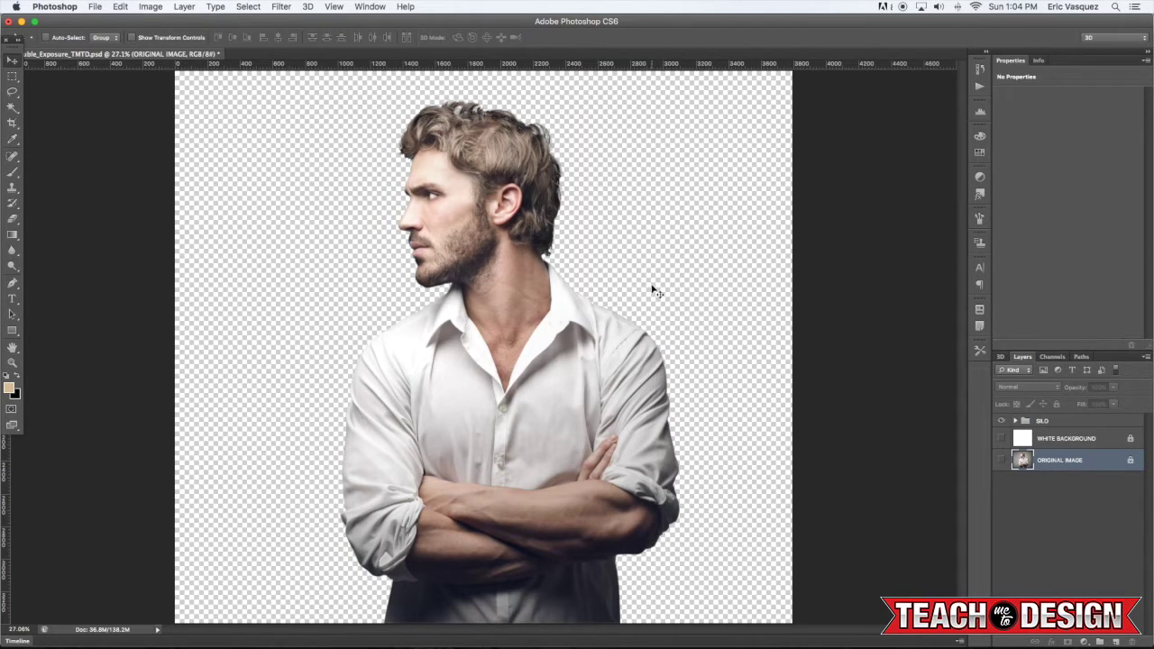
left_click(1053, 423)
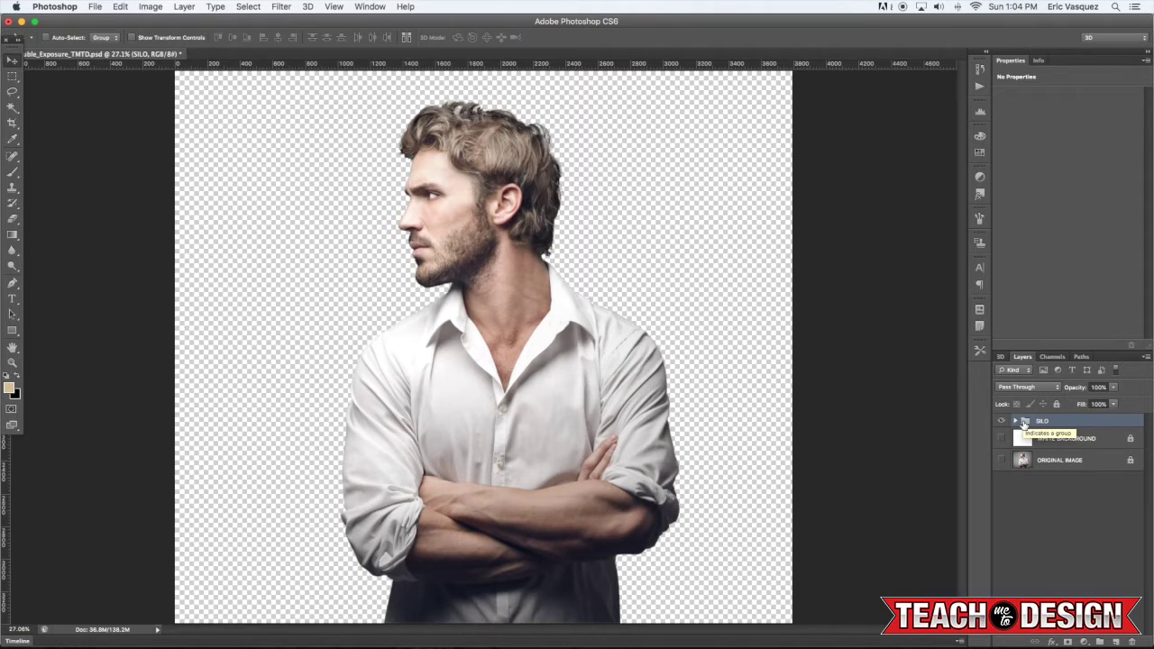
left_click(1001, 439)
left_click(1085, 445)
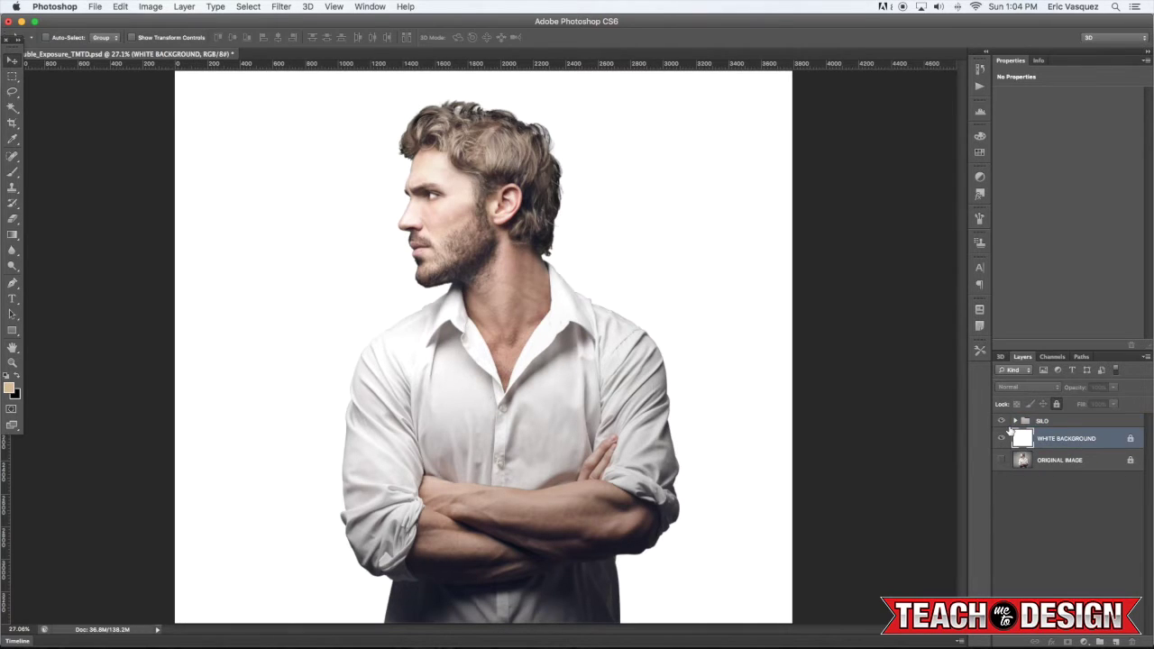
Duplicate the SILO group, merge the copy into a single layer and hide the original group
left_click(1008, 424)
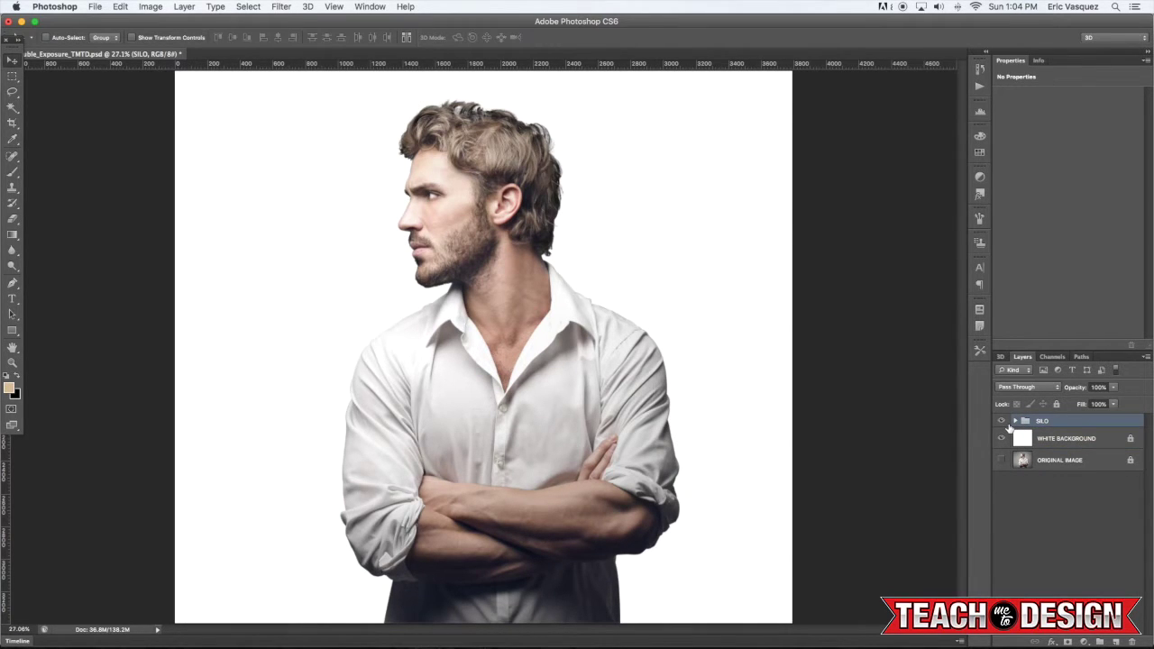
key("super+j")
key("super+e")
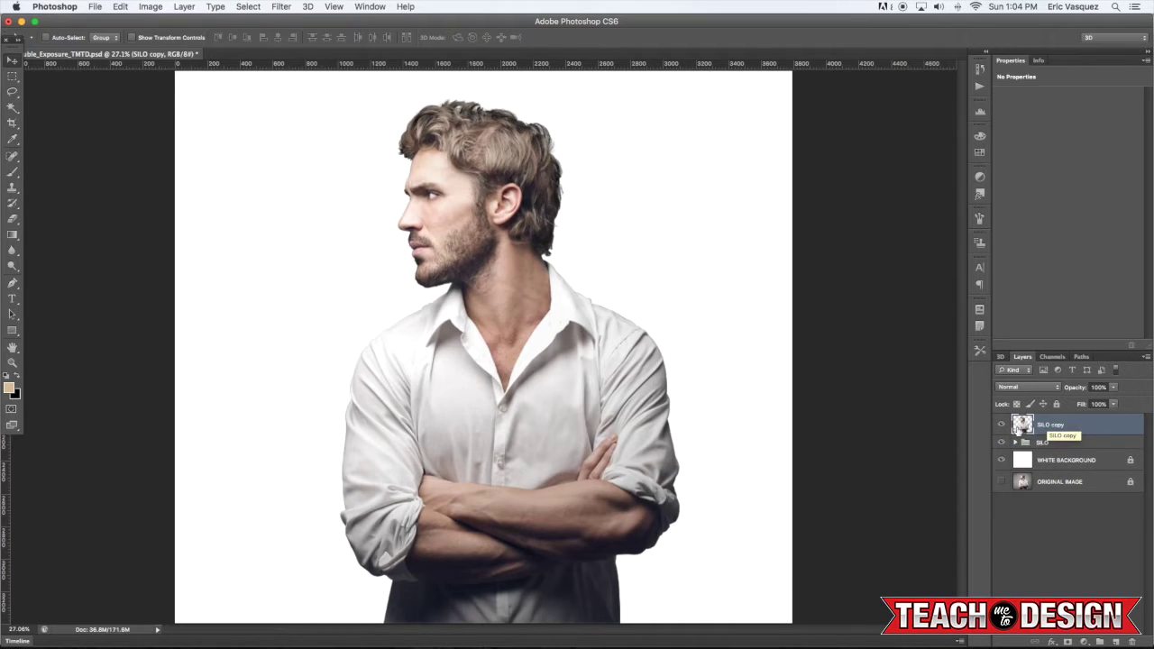
left_click(1001, 442)
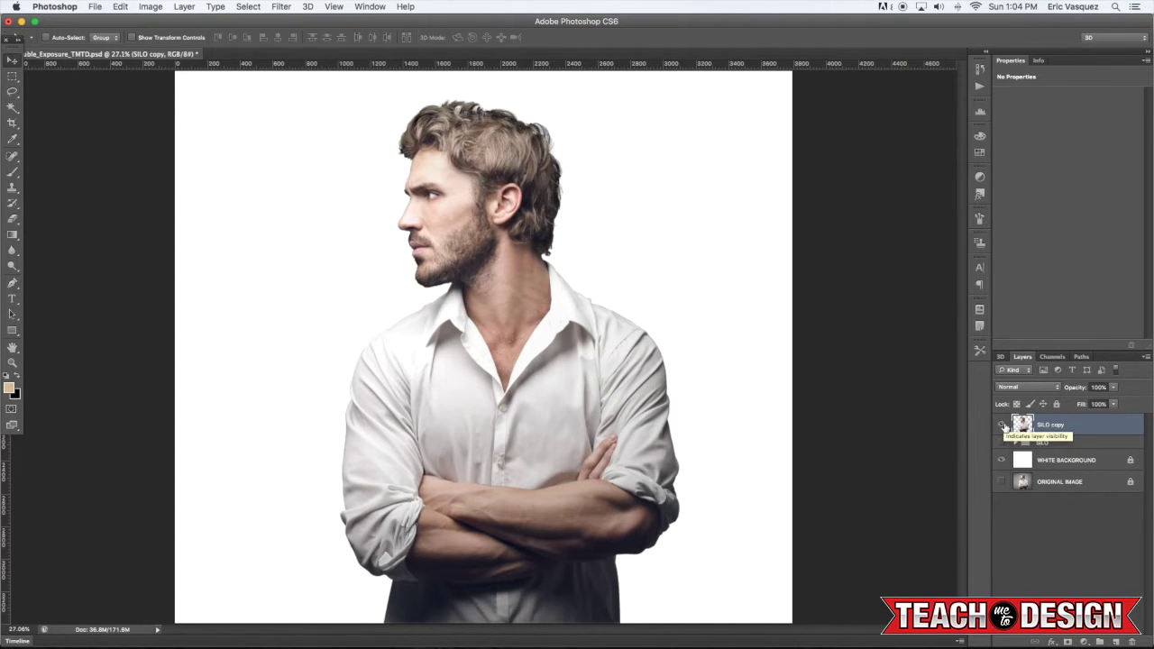
Examine the layers inside the SILO group, especially MULTIPLY HAIR, and leave the group collapsed and hidden
left_click(1024, 444)
left_click(1001, 443)
left_click(1015, 443)
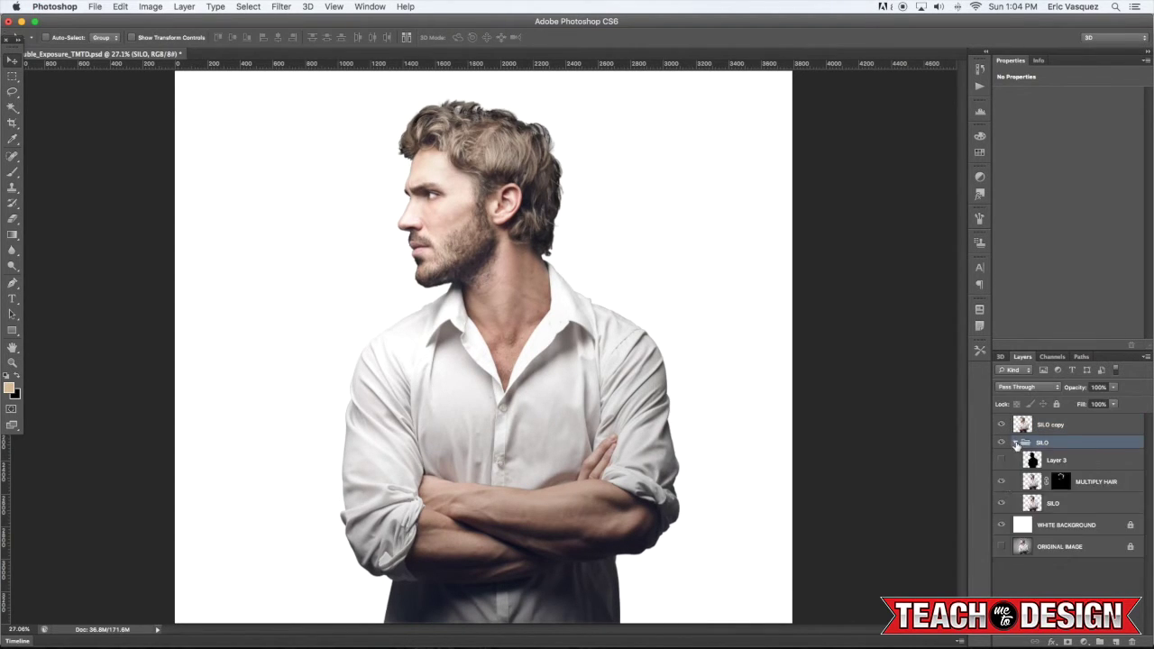
left_click(1087, 469)
left_click(1097, 490)
left_click(1001, 482)
left_click(1000, 483, "alt")
left_click(1001, 482, "alt")
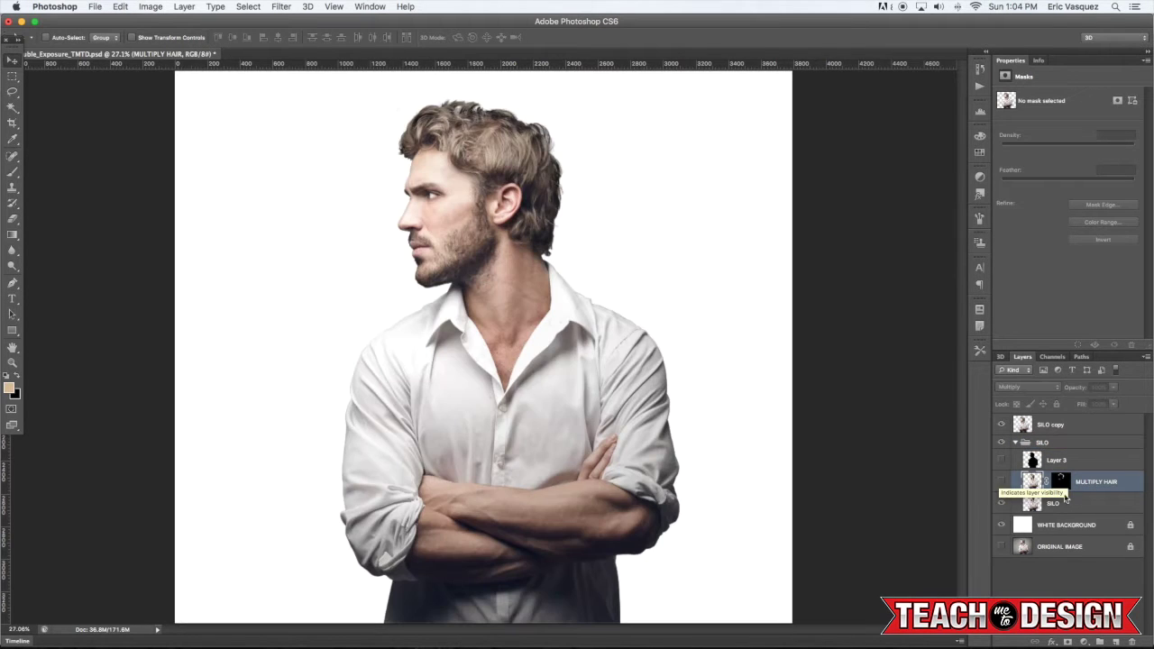
left_click(1015, 443)
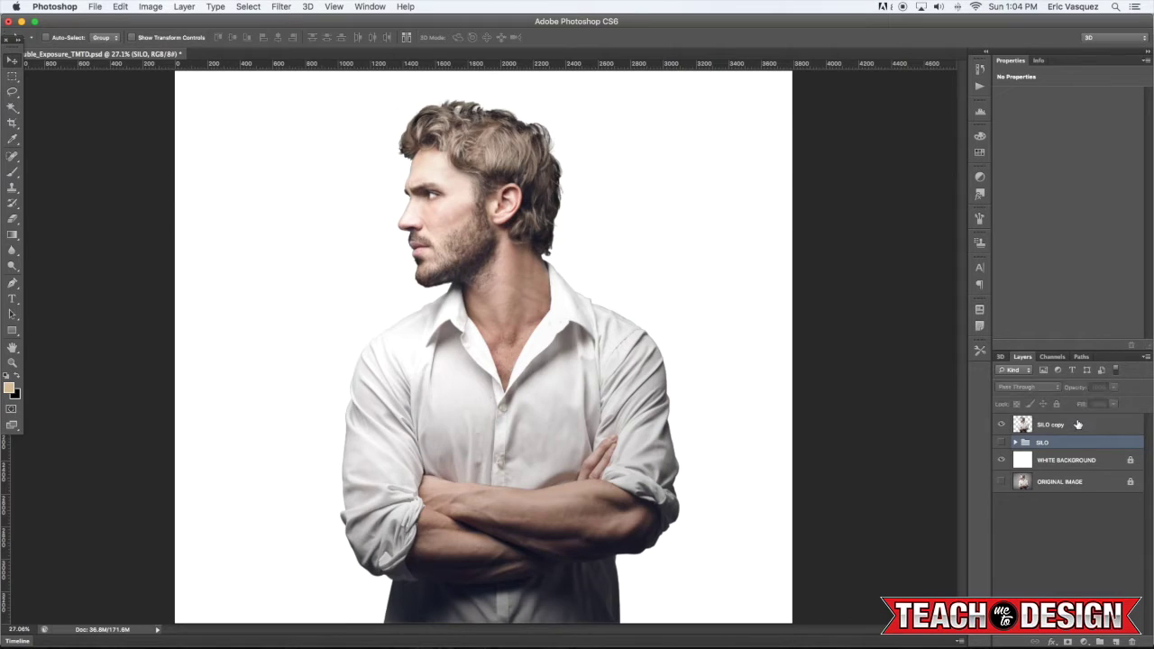
Rename the merged copy layer as SILO
left_click(1046, 426)
double_click(1049, 427)
left_click_drag(1050, 423, 1151, 424)
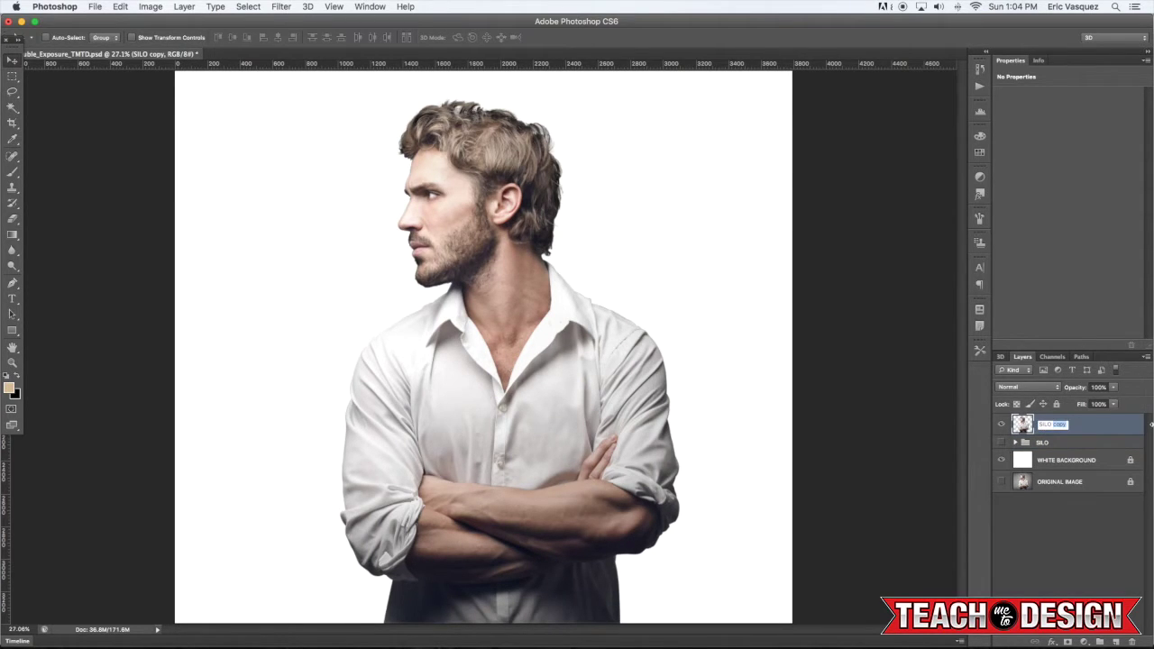
key("BackSpace")
key("BackSpace")
key("Return")
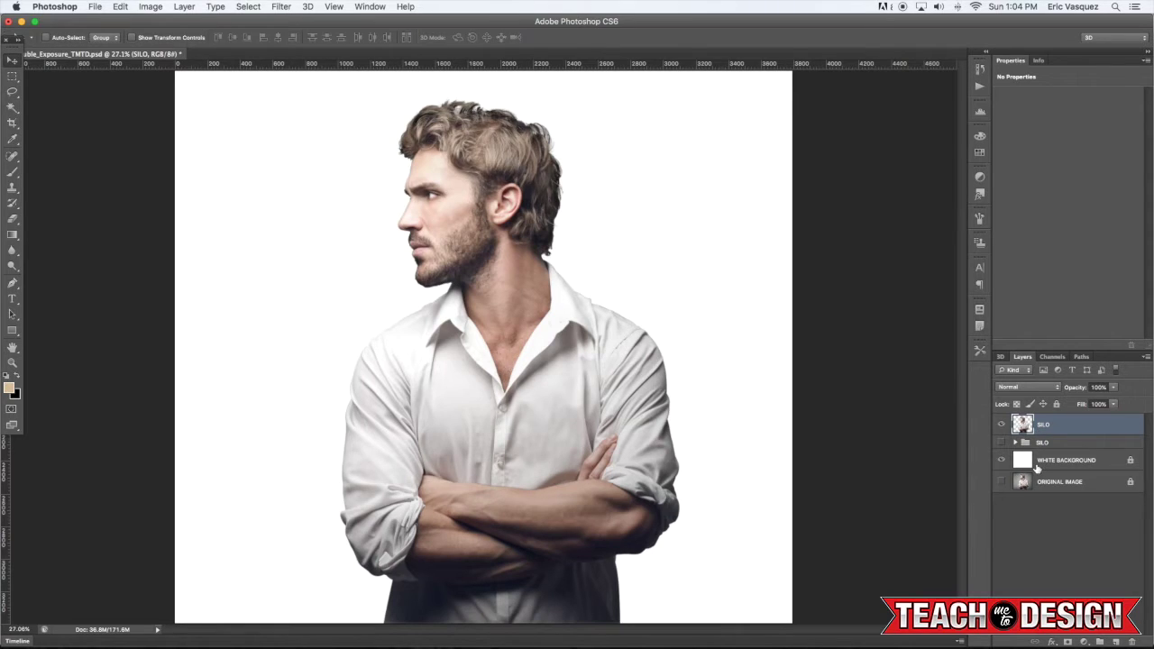
Add a Black & White adjustment layer above the merged SILO layer and clip it to that layer
left_click(1084, 642)
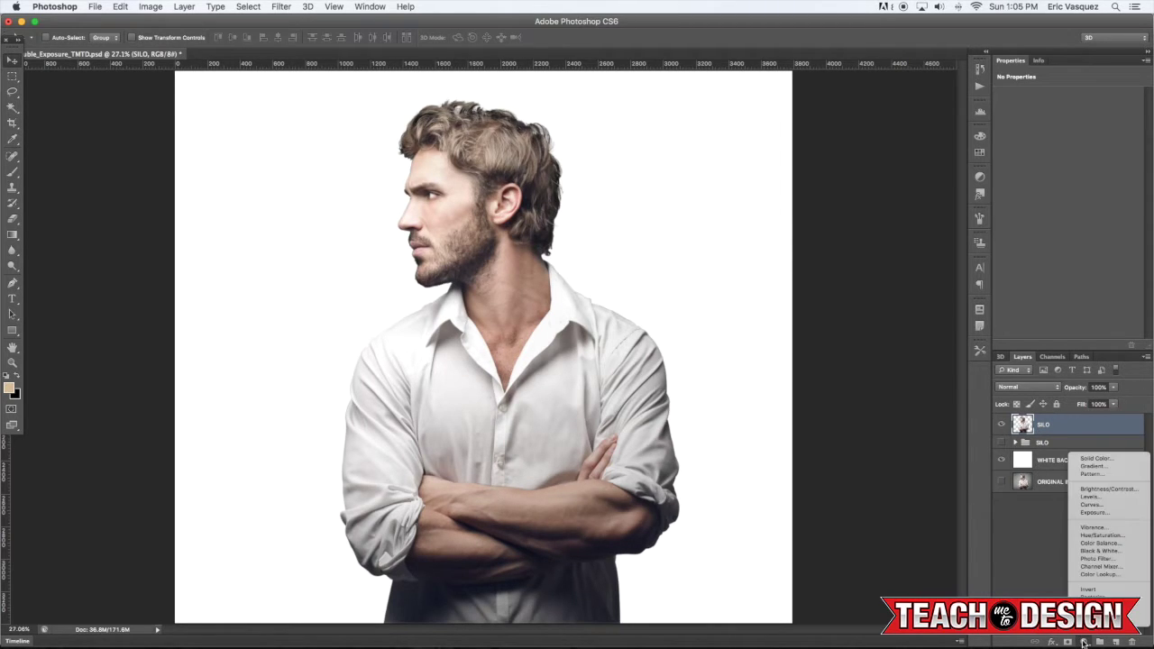
left_click(1086, 551)
left_click(558, 269)
left_click(646, 257)
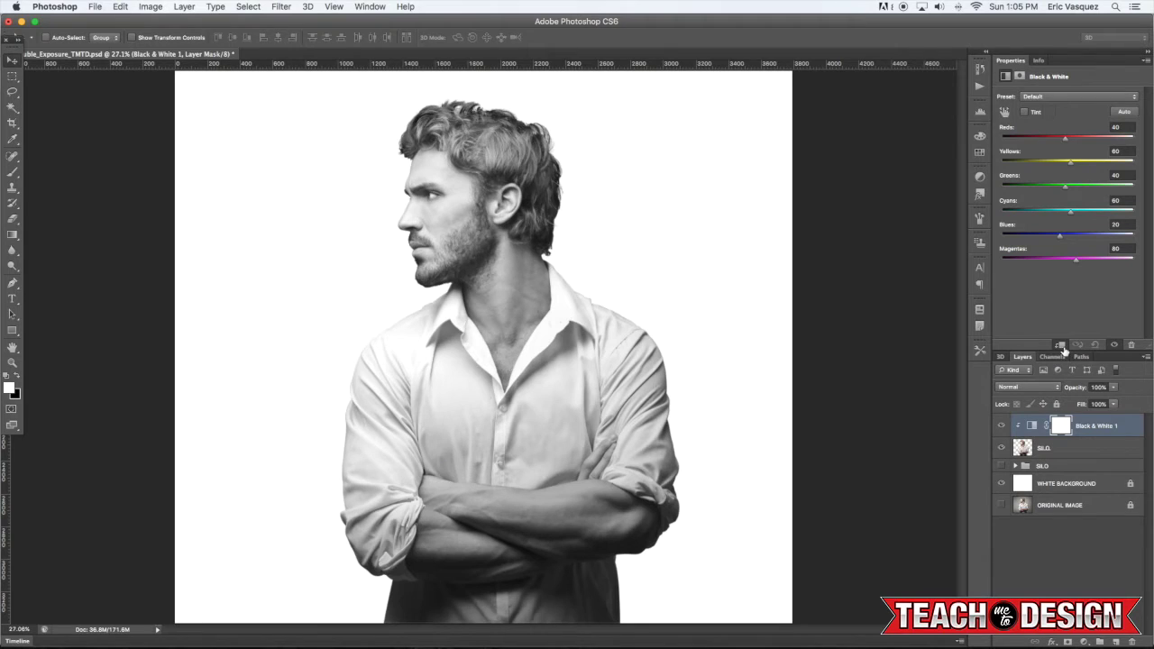
left_click(1087, 435, "alt")
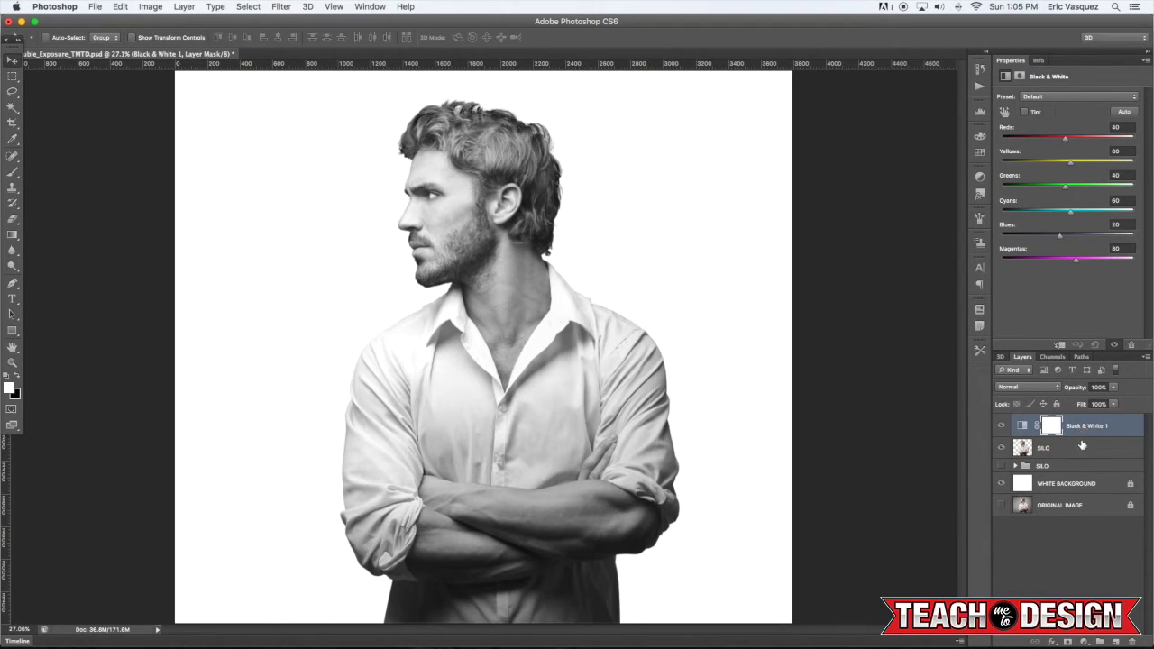
left_click(1083, 436, "alt")
left_click(1060, 345)
left_click(1062, 347)
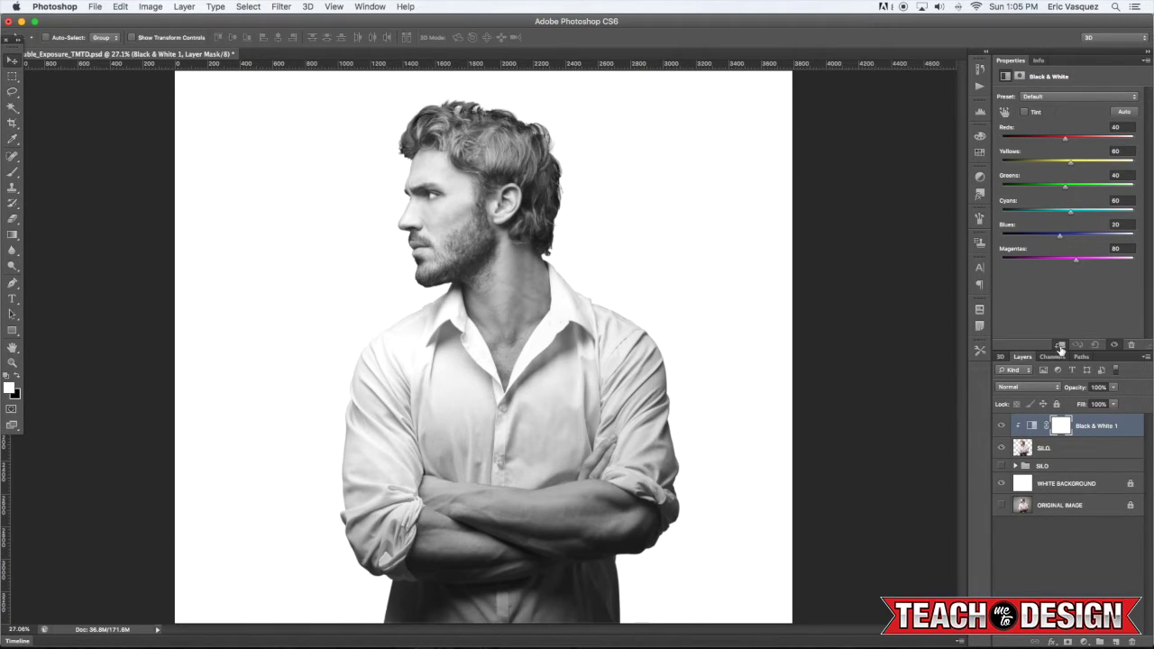
Set the blend mode of the Black & White adjustment layer to Overlay
left_click(1082, 451)
left_click(1093, 428)
left_click(1038, 389)
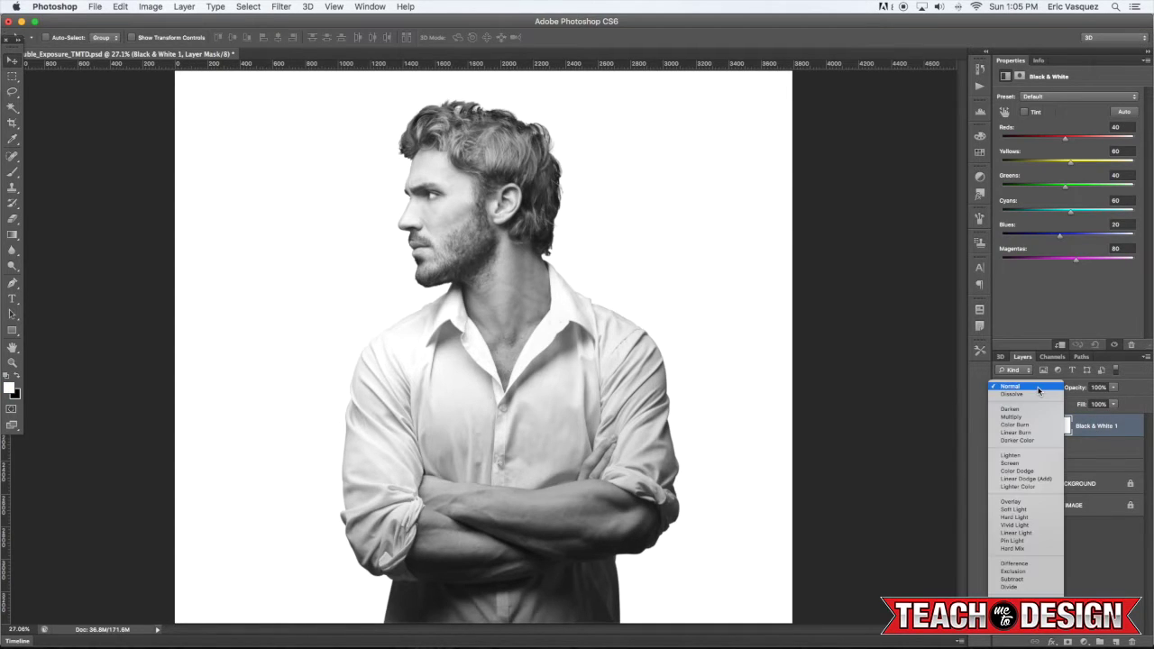
left_click(1059, 502)
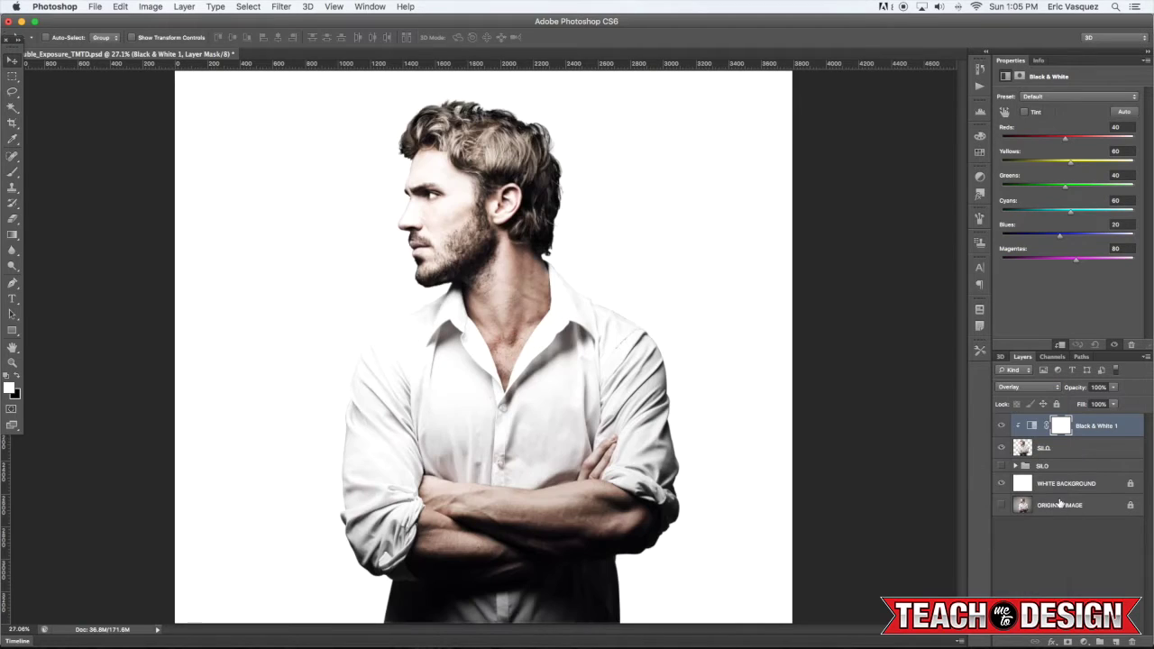
Add a second clipped Black & White adjustment directly above the SILO layer and compare the image with and without the Overlay adjustment
left_click(1071, 450)
left_click(1084, 641)
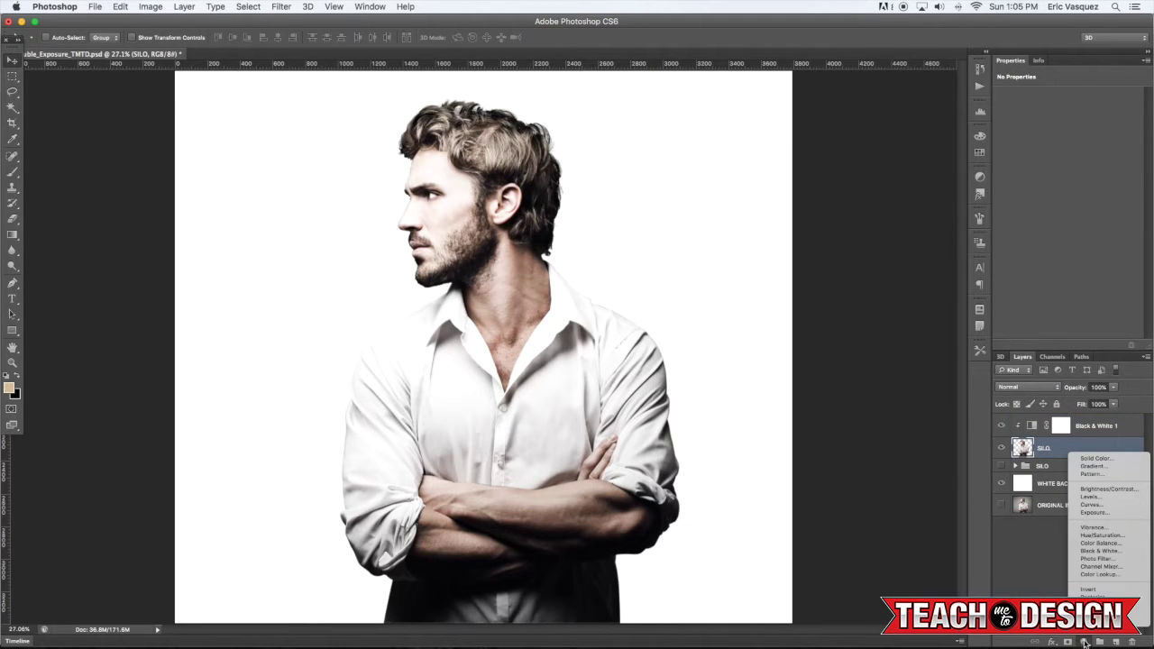
left_click(1092, 554)
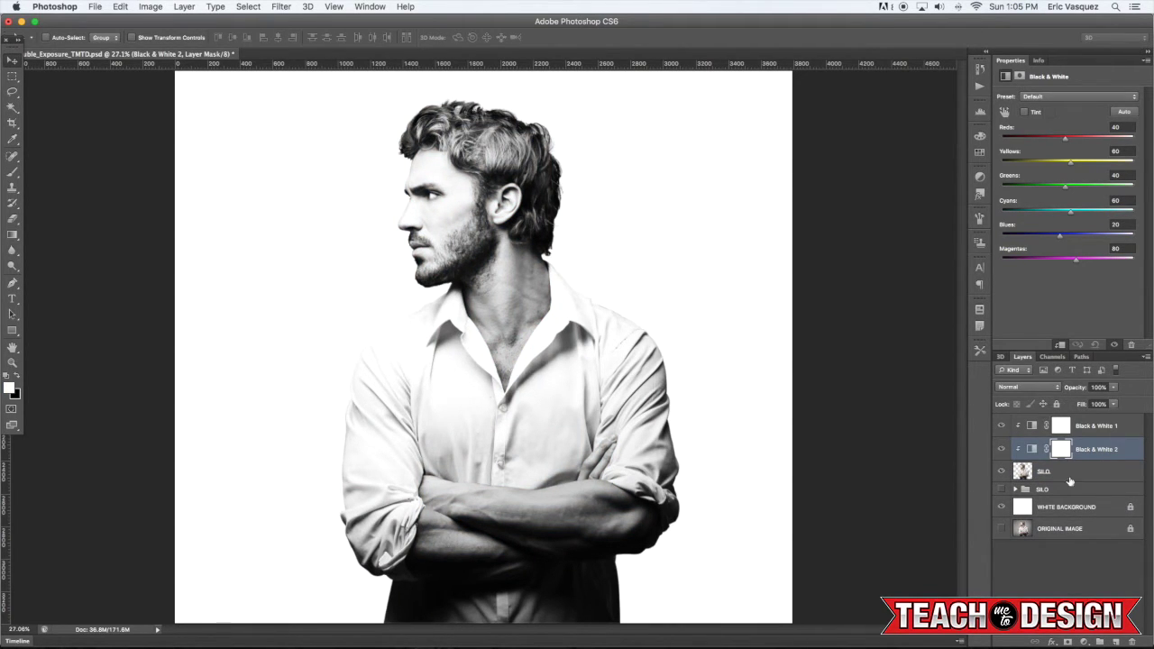
left_click(1000, 428)
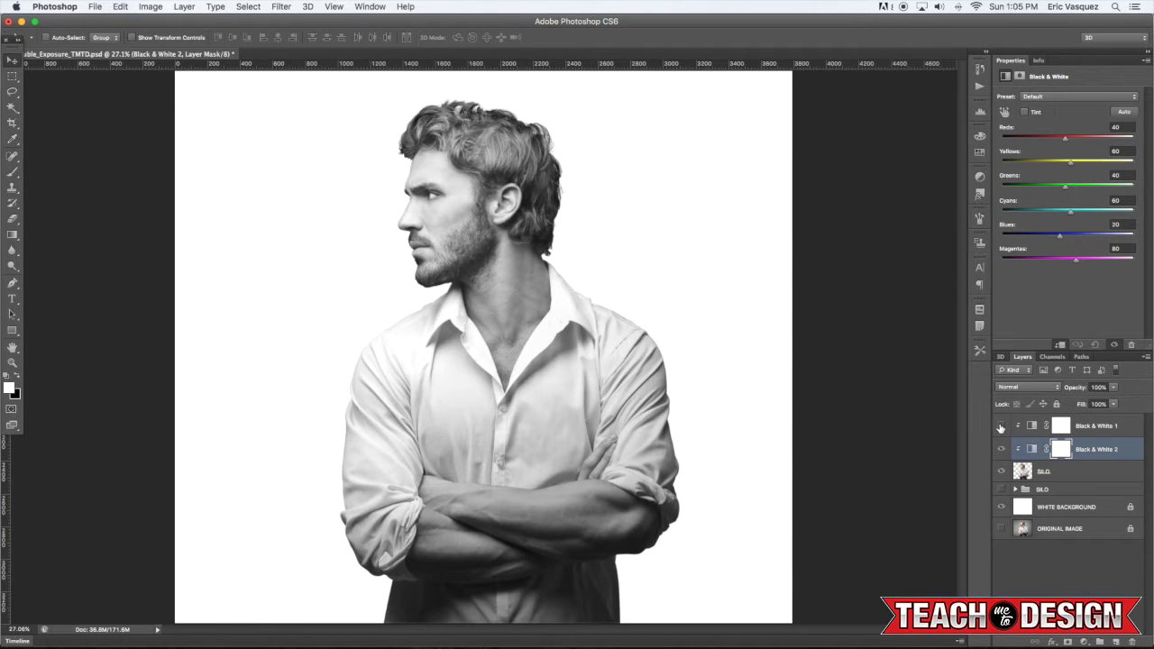
left_click(1000, 427)
Add a clipped Levels adjustment, move it above both Black & White layers and set its shadow input level to 168
left_click(1086, 476)
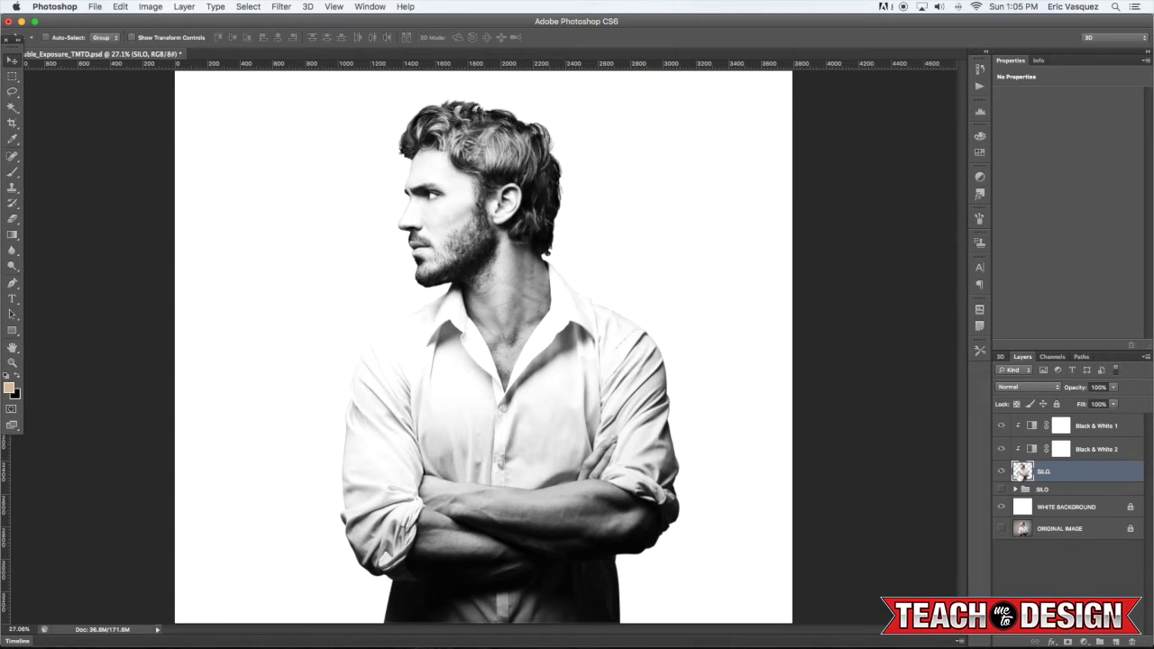
left_click(1083, 641)
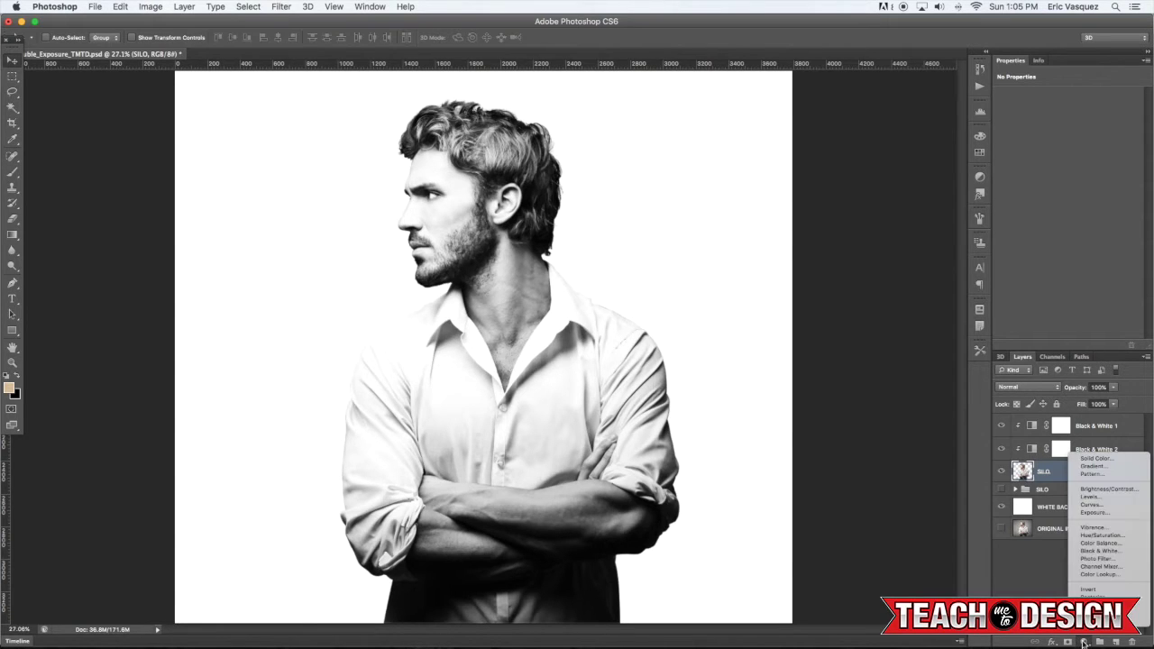
left_click(1091, 501)
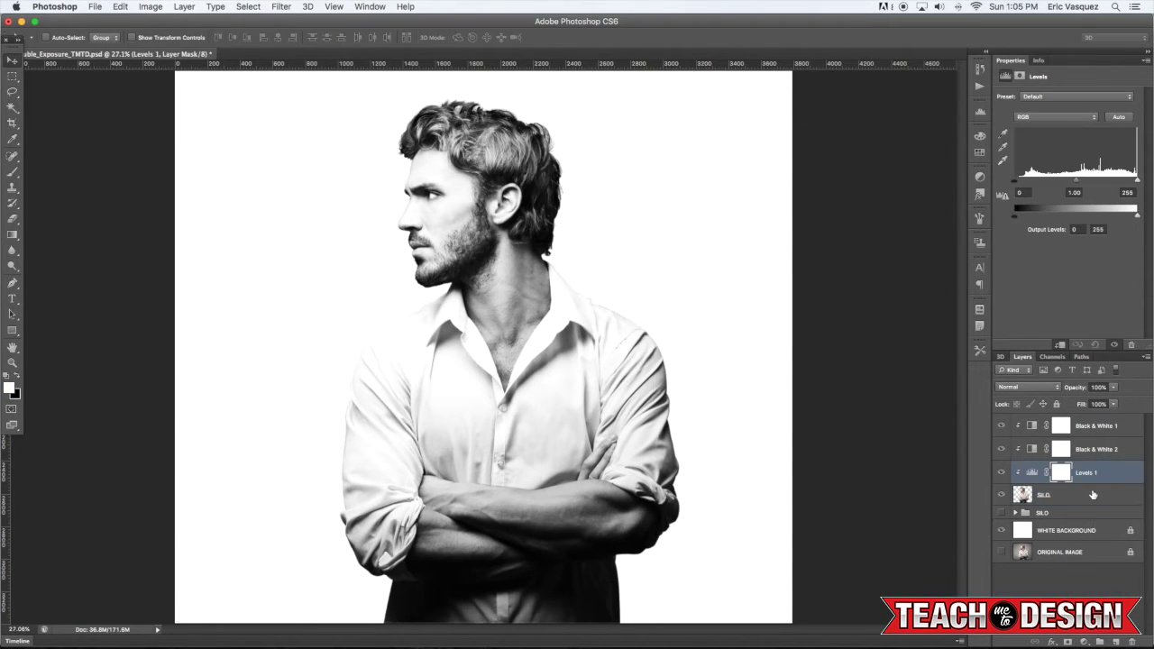
key("super+bracketright")
key("super+bracketright")
left_click_drag(1015, 180, 1095, 185)
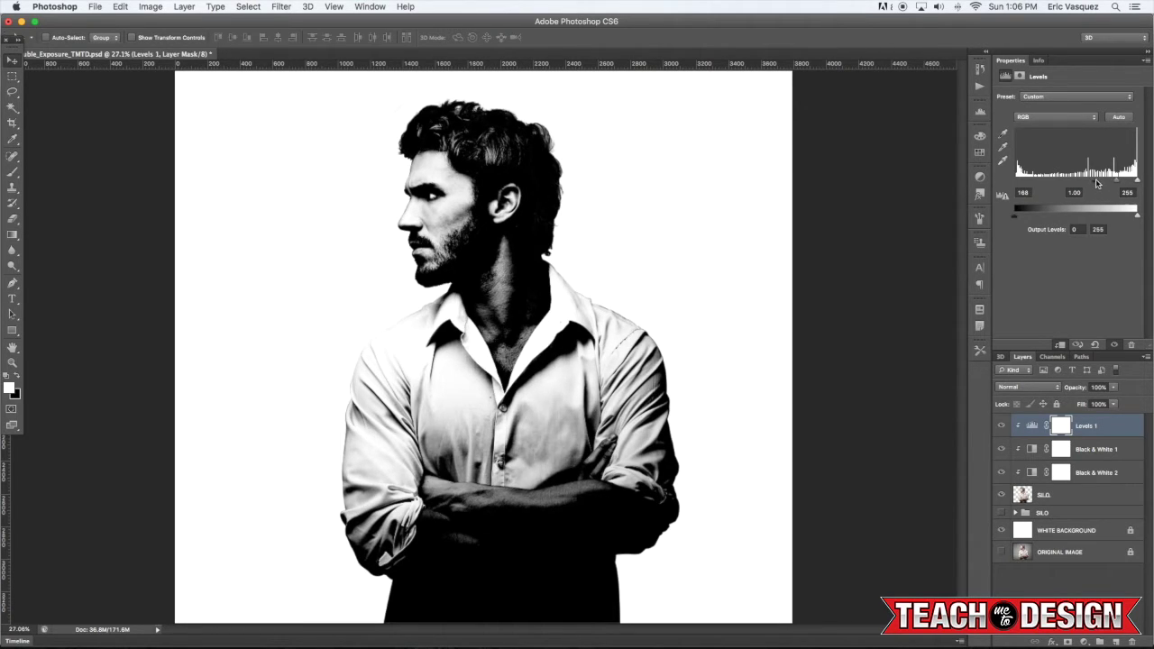
Group the SILO layer with its Levels and two Black & White adjustment layers, and name the group B&W
left_click(1091, 496, "shift")
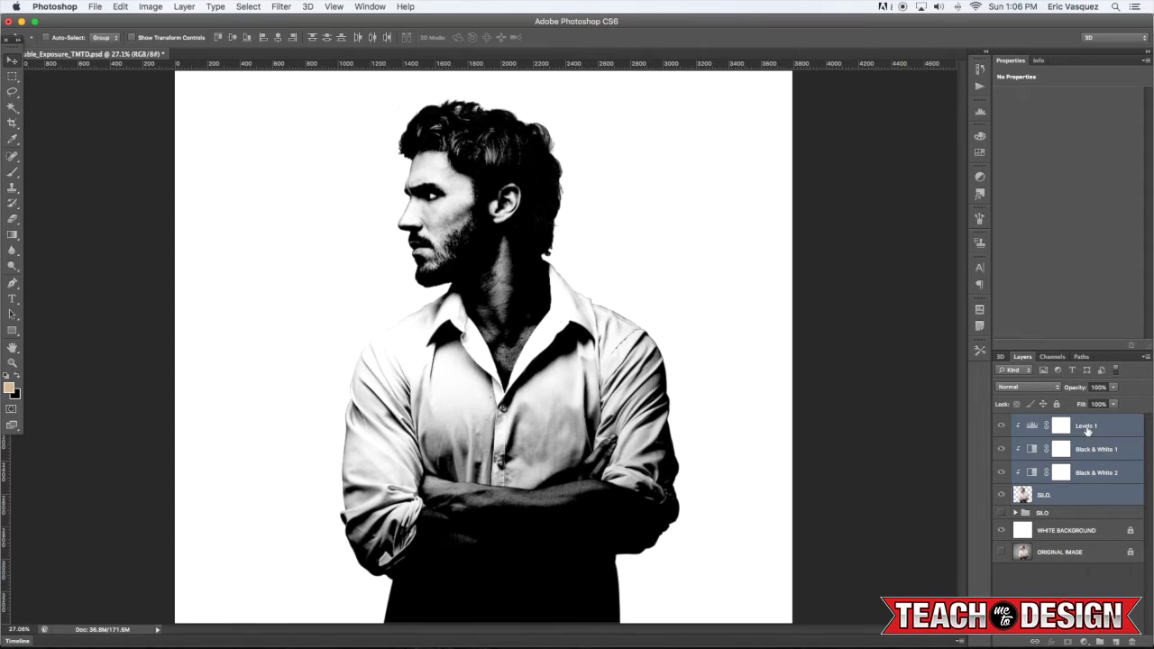
left_click(1093, 495)
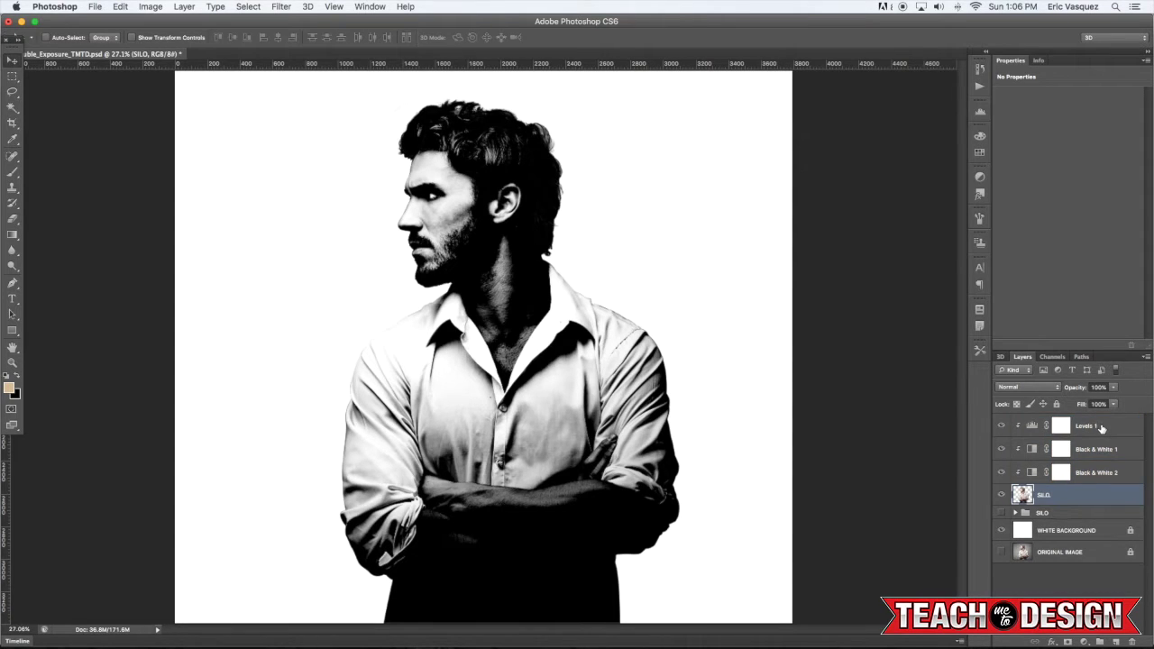
left_click(1101, 427, "shift")
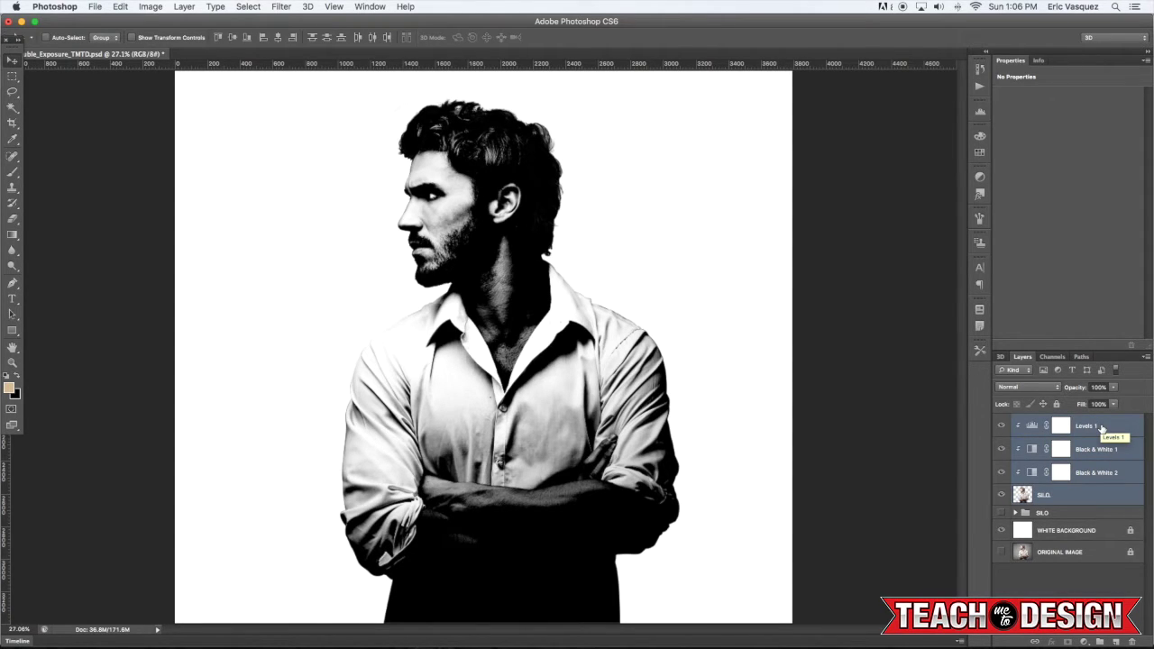
key("super+g")
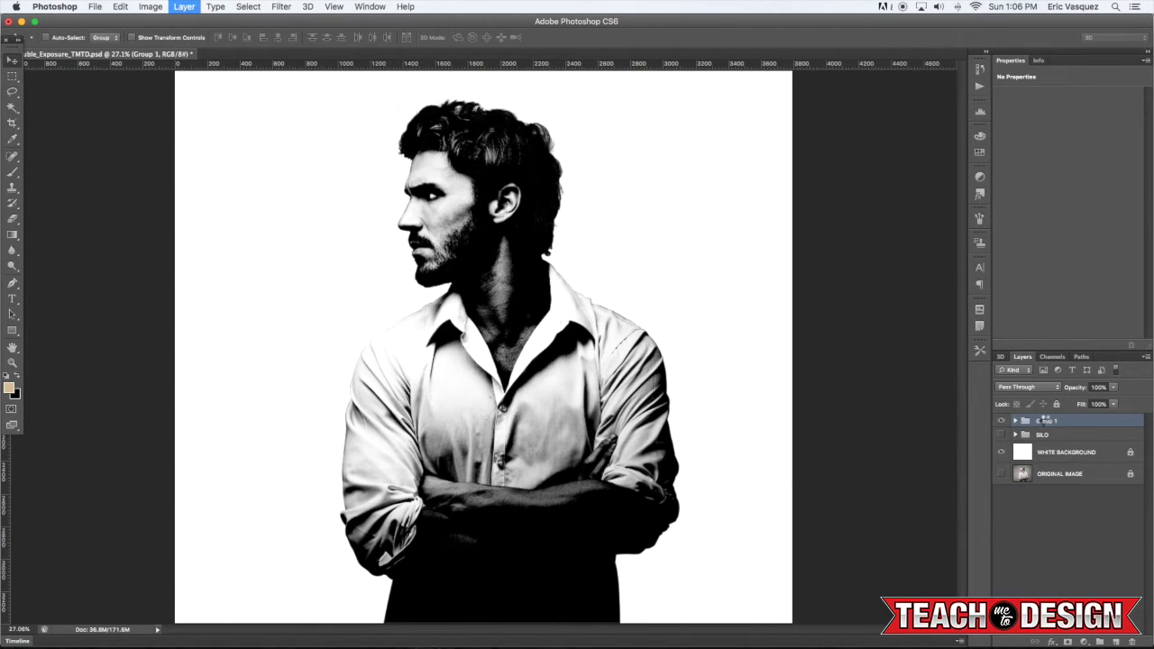
double_click(1044, 421)
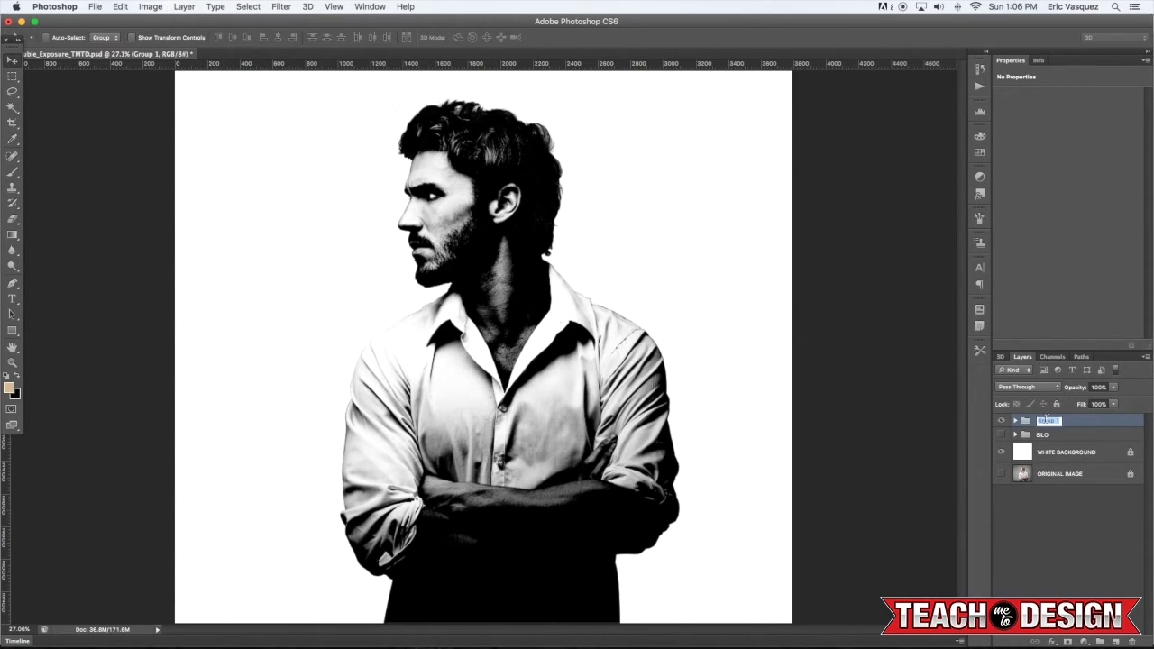
type("B&W")
key("Return")
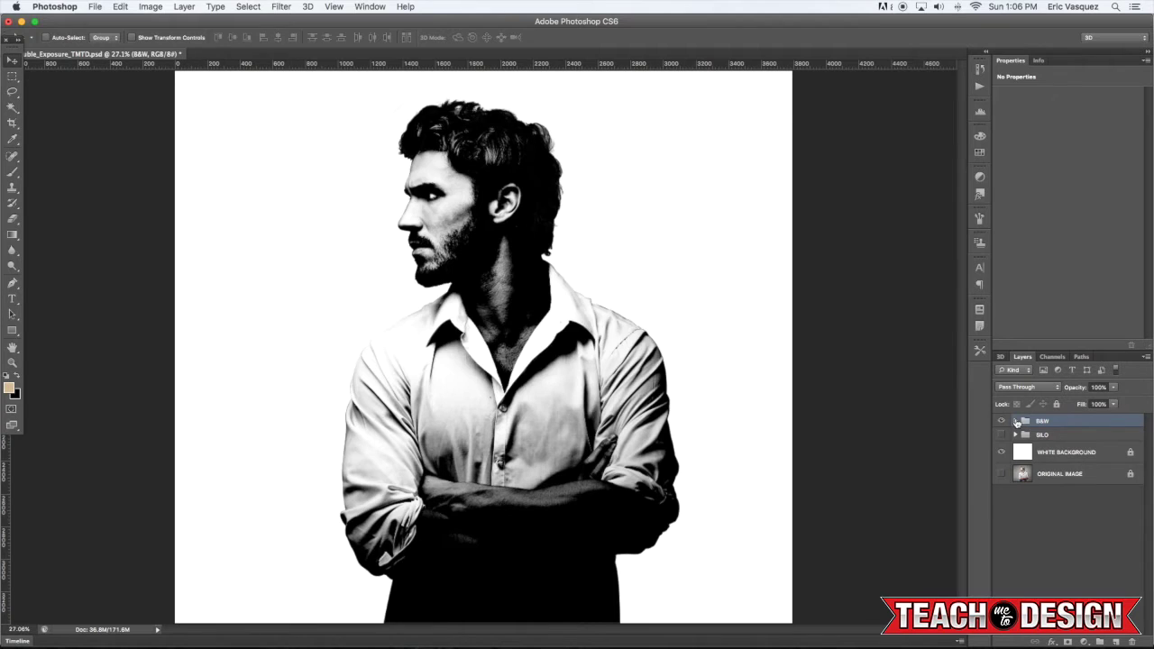
Switch to Finder and open the forest lake, refinery, misty forest and power plant photos from Double Exposure Tutorial Assets in Photoshop
key("super+Tab")
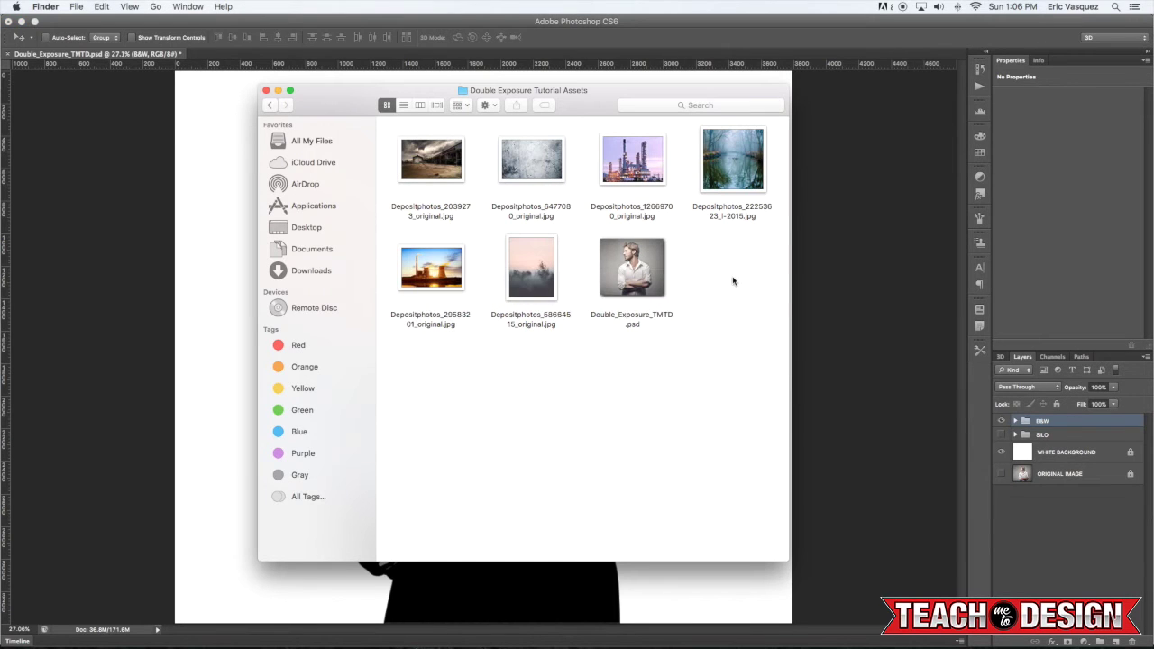
left_click(740, 162)
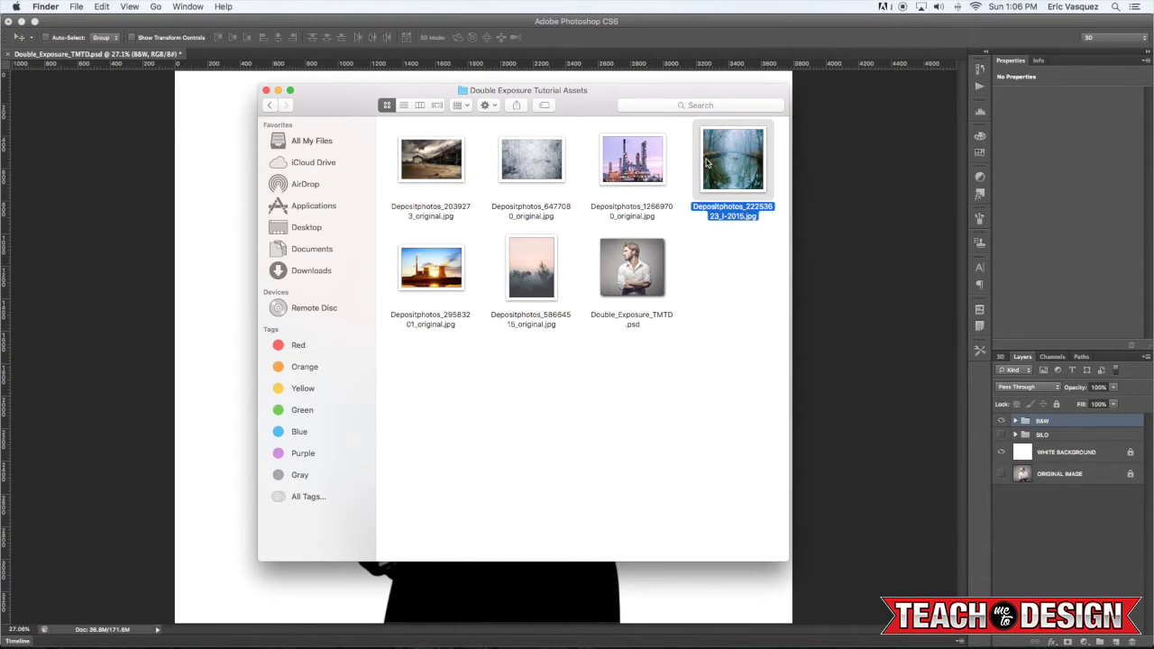
left_click(646, 170, "super")
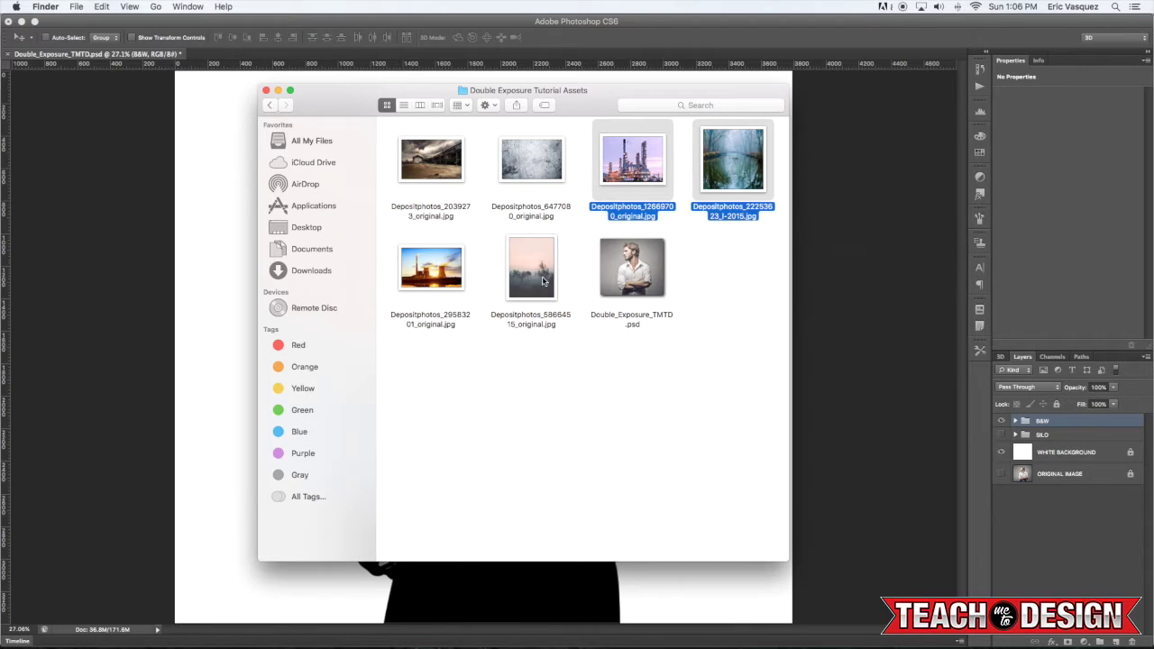
left_click(545, 281, "super")
left_click(437, 276, "super")
left_click_drag(521, 275, 590, 632)
left_click_drag(525, 275, 613, 621)
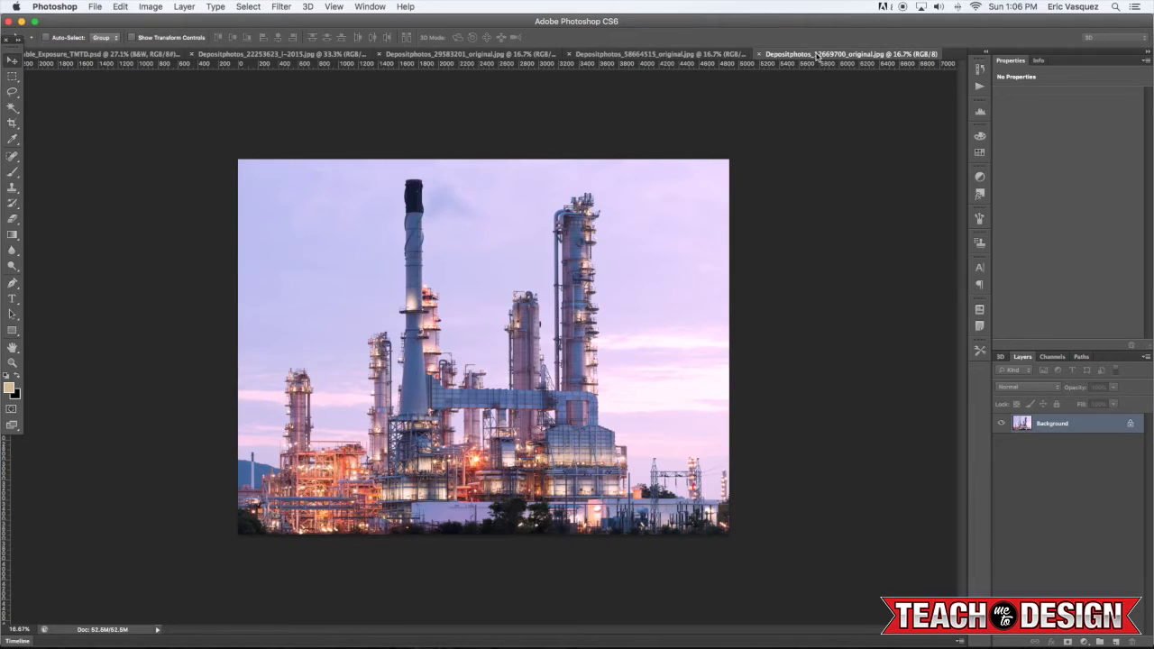
Undock the four opened stock photos into floating windows and copy the forest lake photo into the portrait document
left_click_drag(818, 56, 1050, 225)
left_click_drag(635, 56, 1043, 325)
left_click_drag(534, 56, 1025, 335)
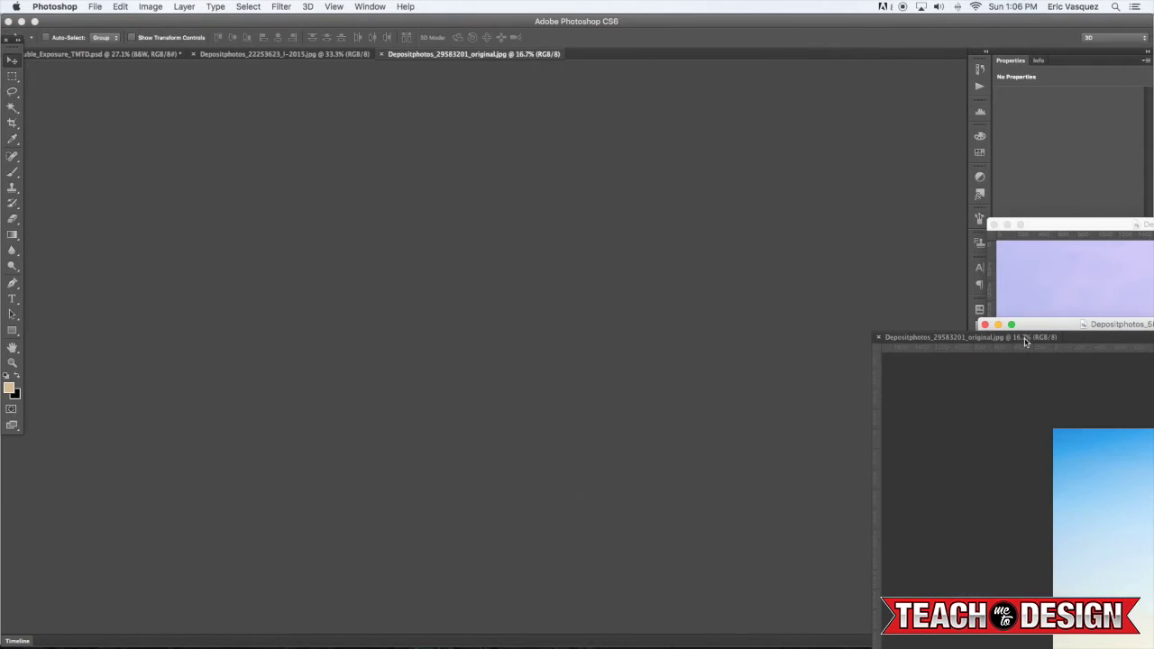
left_click_drag(284, 55, 991, 434)
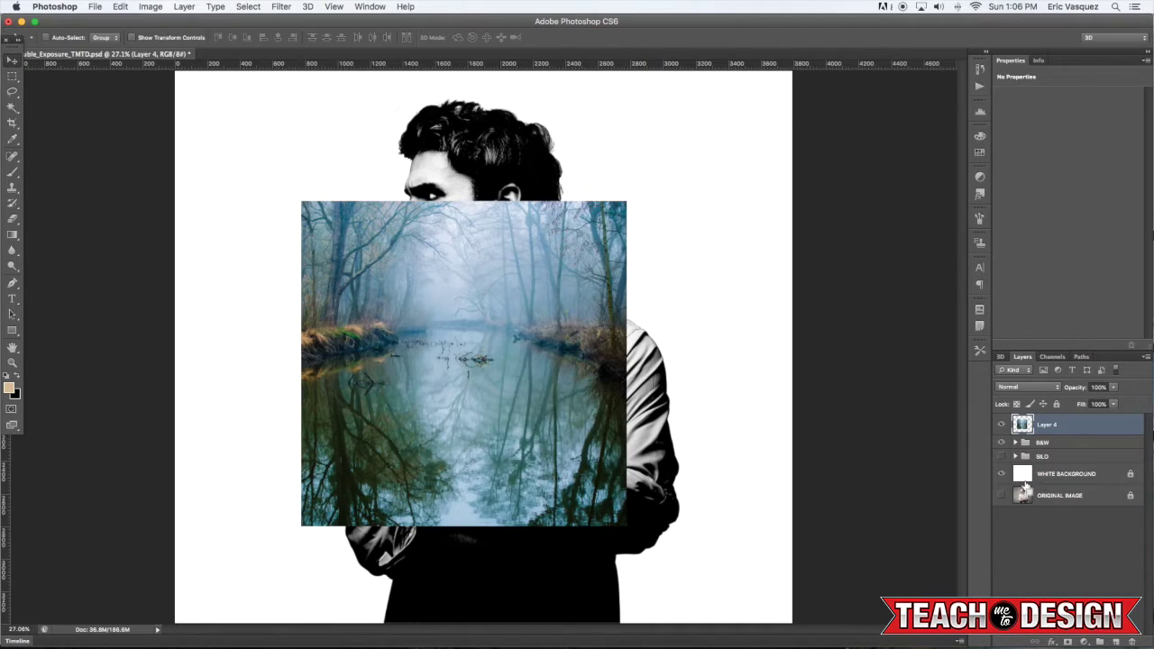
Close the forest lake photo, copy the power plant photo into the portrait document and close its source file
key("super+grave")
key("super+w")
key("super+grave")
left_click_drag(630, 390, 576, 354)
key("ctrl+Tab")
key("super+w")
key("ctrl+Tab")
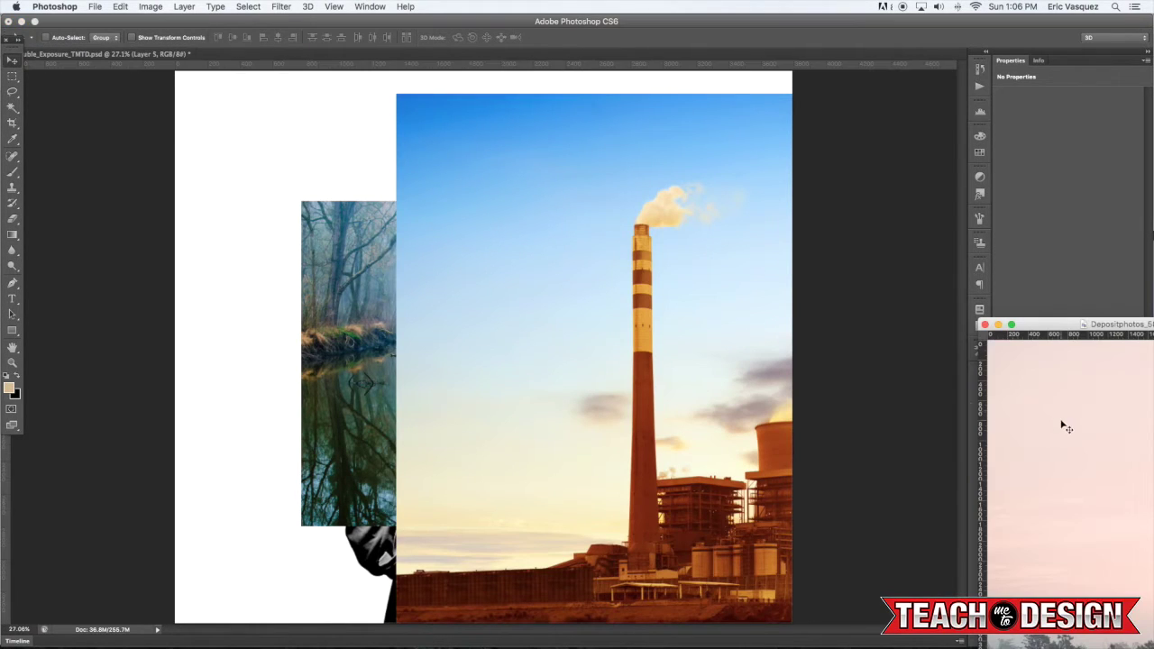
Copy the misty forest and refinery photos into the portrait document, closing each source file
left_click_drag(1064, 427, 505, 309)
key("ctrl+Tab")
key("super+w")
key("ctrl+Tab")
left_click_drag(1065, 438, 509, 360)
key("ctrl+Tab")
key("super+w")
Reposition the refinery layer over the man and hide Layers 6, 5 and 4
left_click_drag(633, 342, 507, 324)
left_click(1001, 446)
left_click(1001, 467)
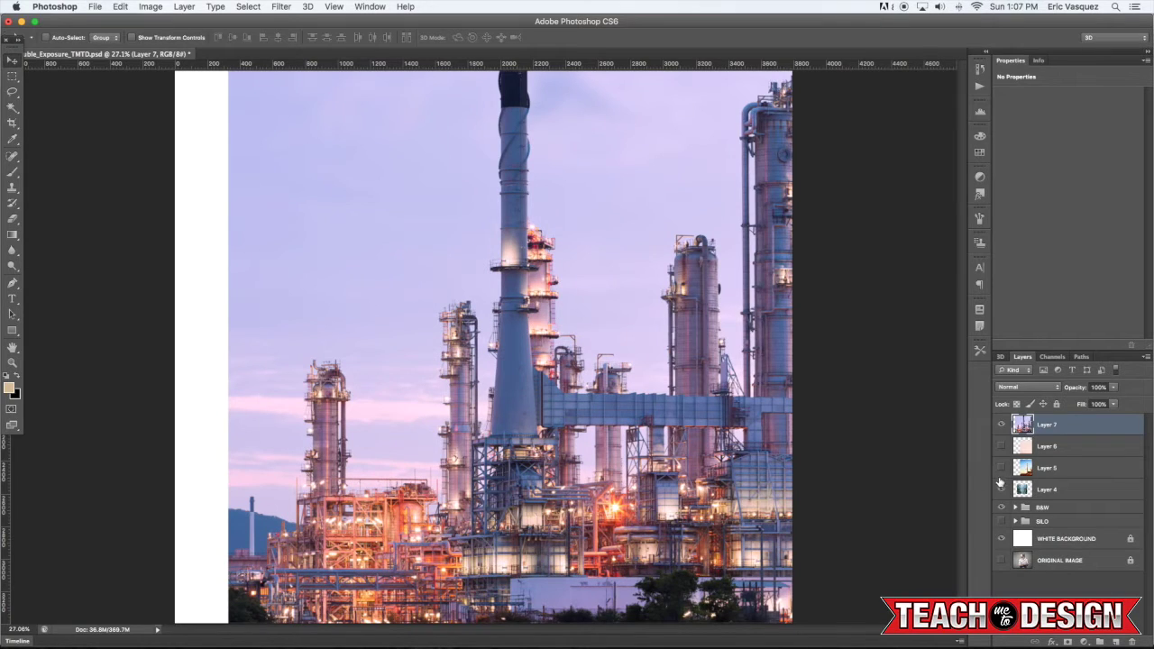
Set Layer 7's blend mode to Multiply and shift the refinery image to the left so it covers the canvas
left_click(1015, 388)
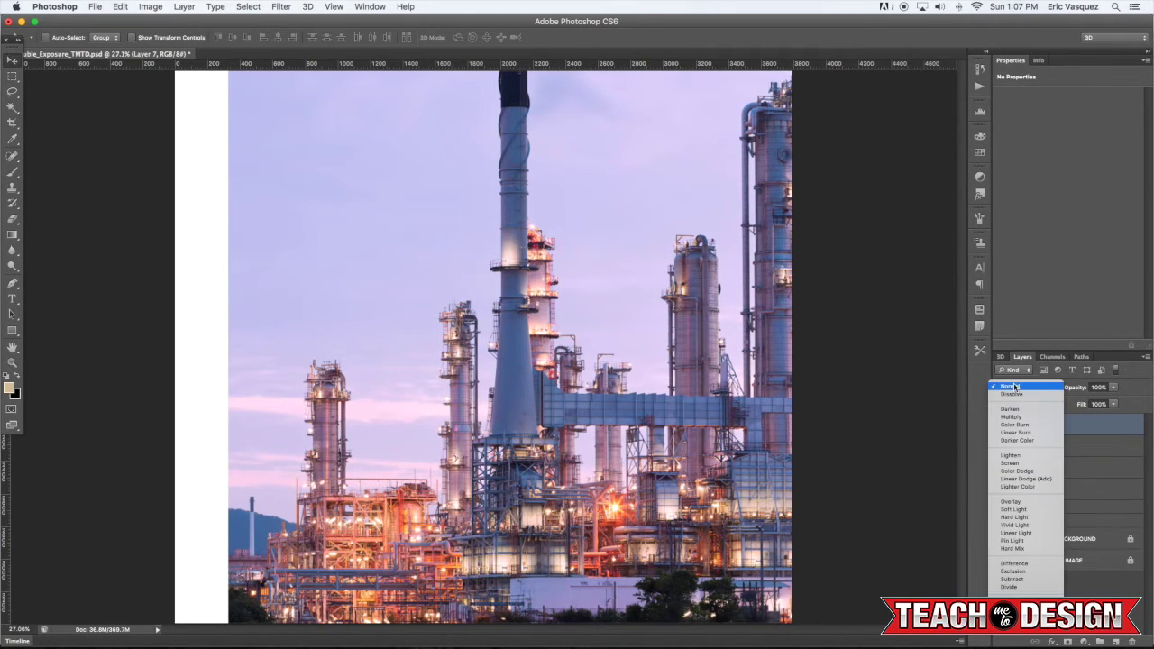
left_click(1017, 418)
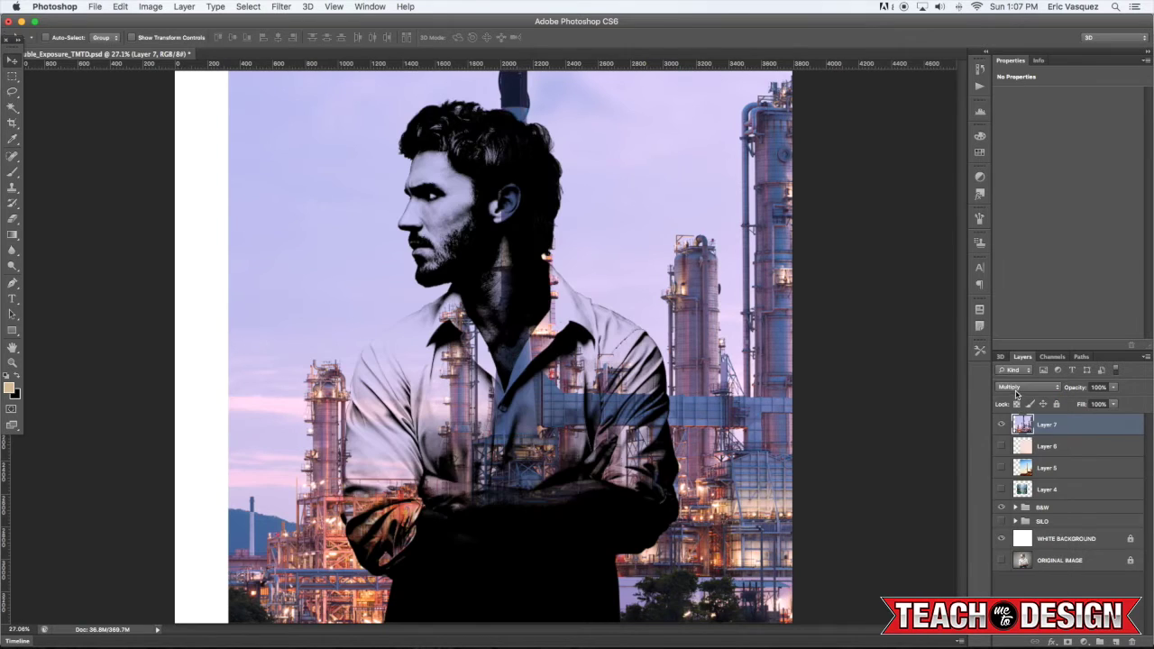
left_click_drag(582, 359, 510, 341)
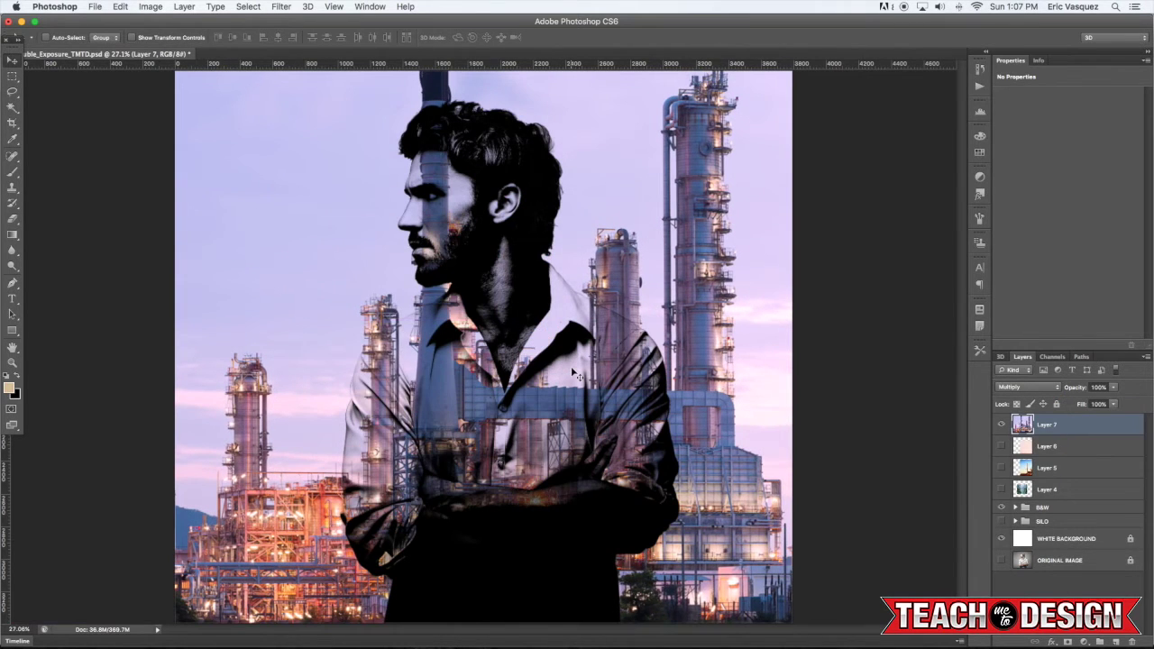
key("super+minus")
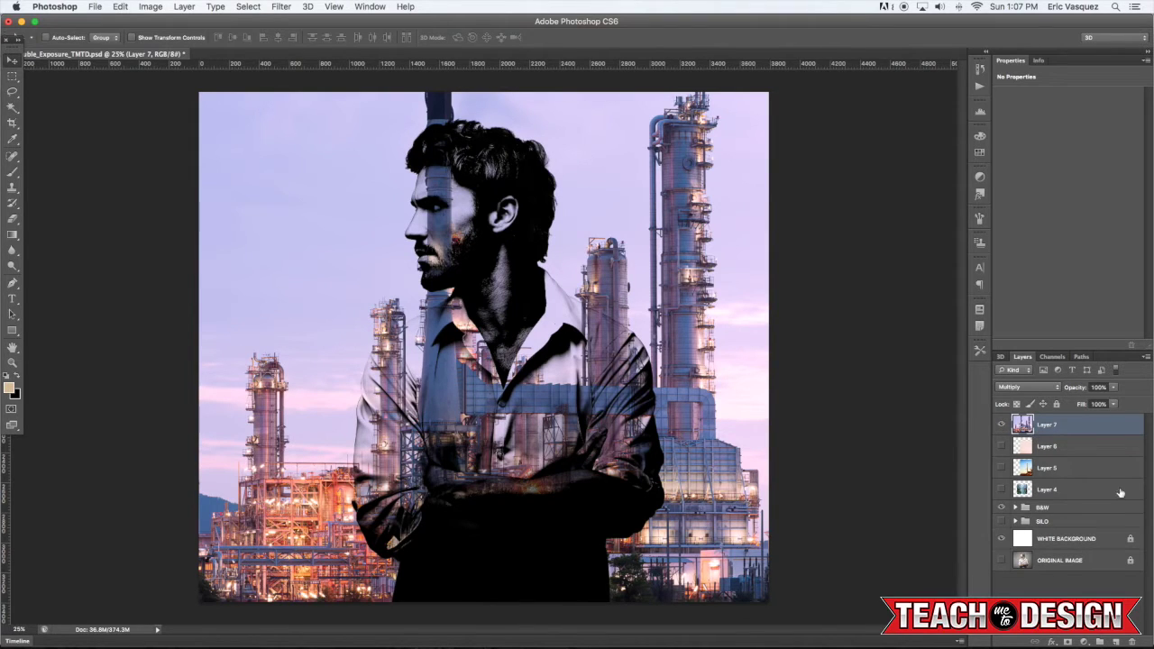
Group Layers 4 to 7 and name the group TEXTURES
left_click(1064, 489, "shift")
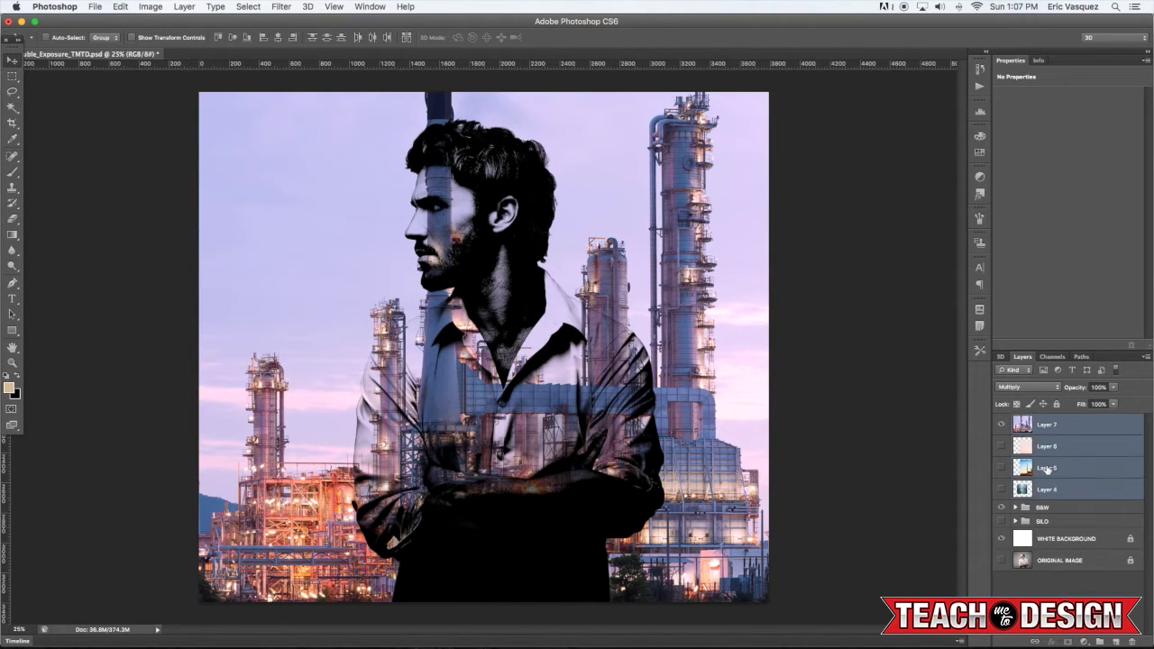
key("super+g")
double_click(1044, 421)
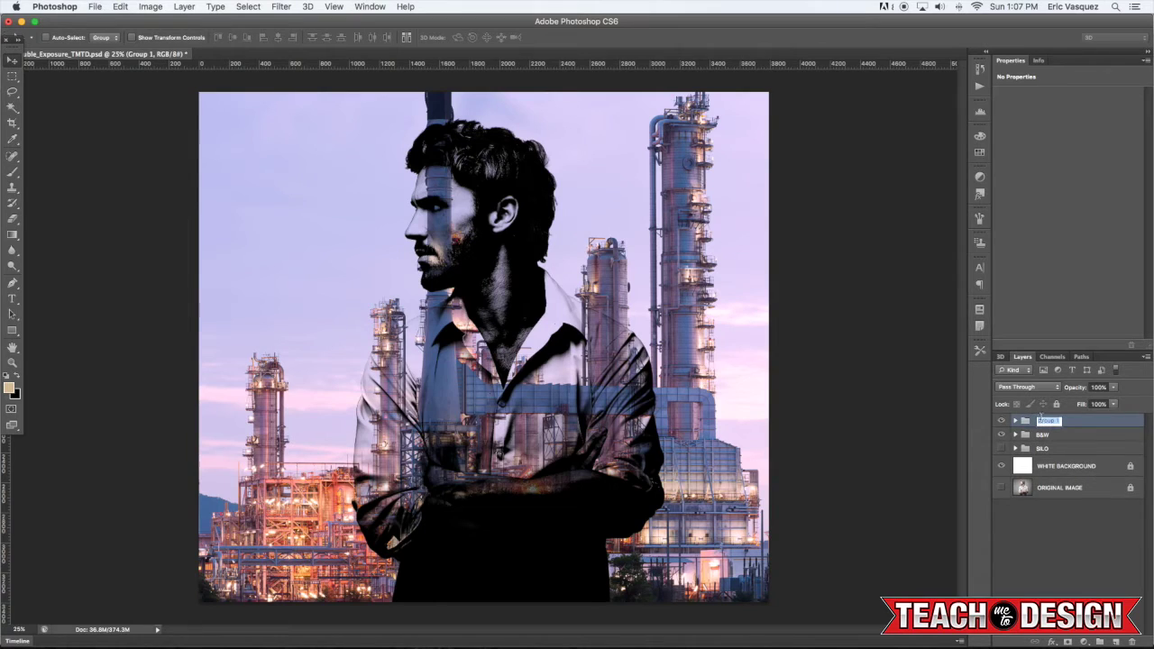
type("F")
key("Return")
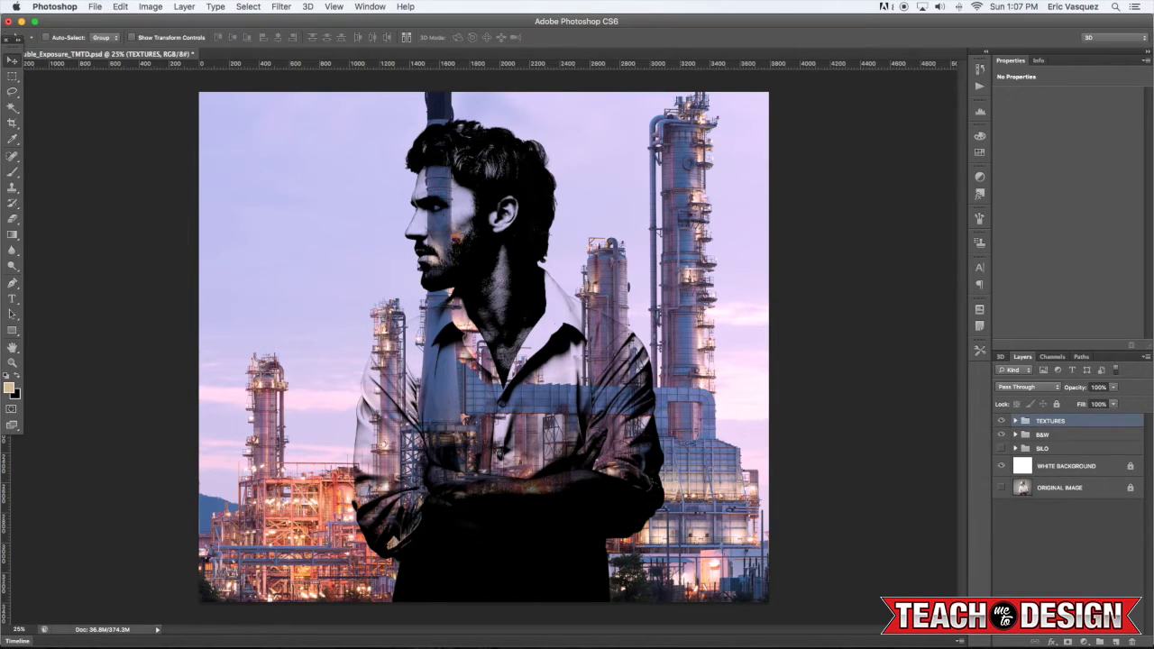
Load the man's silhouette from the SILO layer as a selection and mask the TEXTURES group with it
left_click(1015, 435)
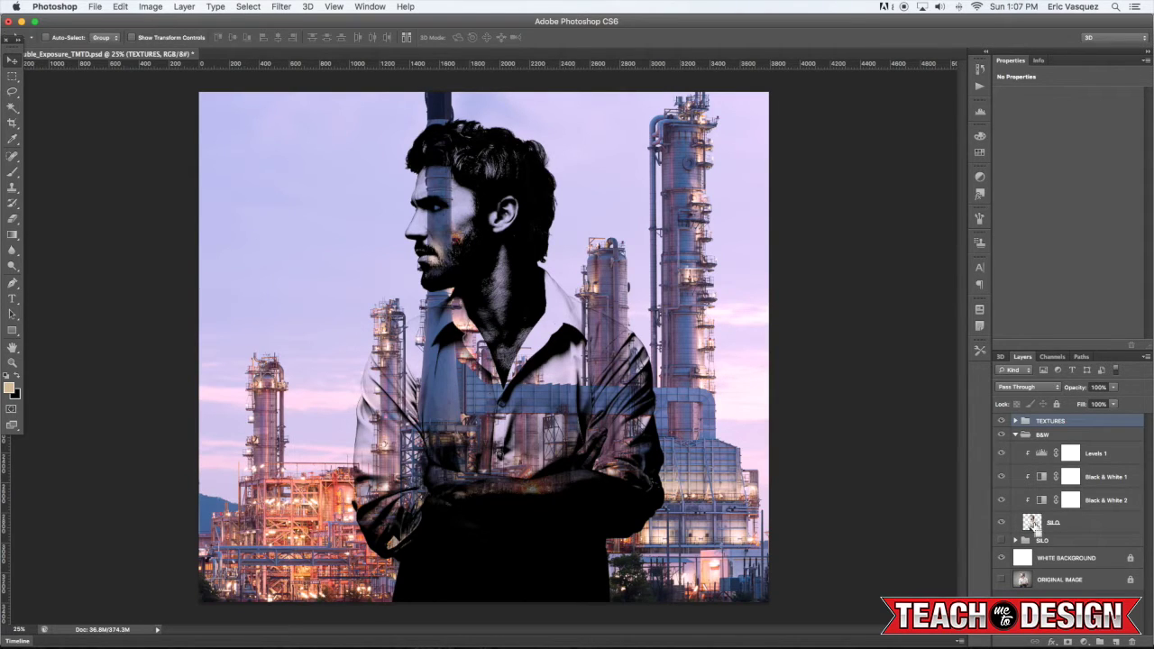
left_click(1032, 523, "super")
left_click(1016, 435)
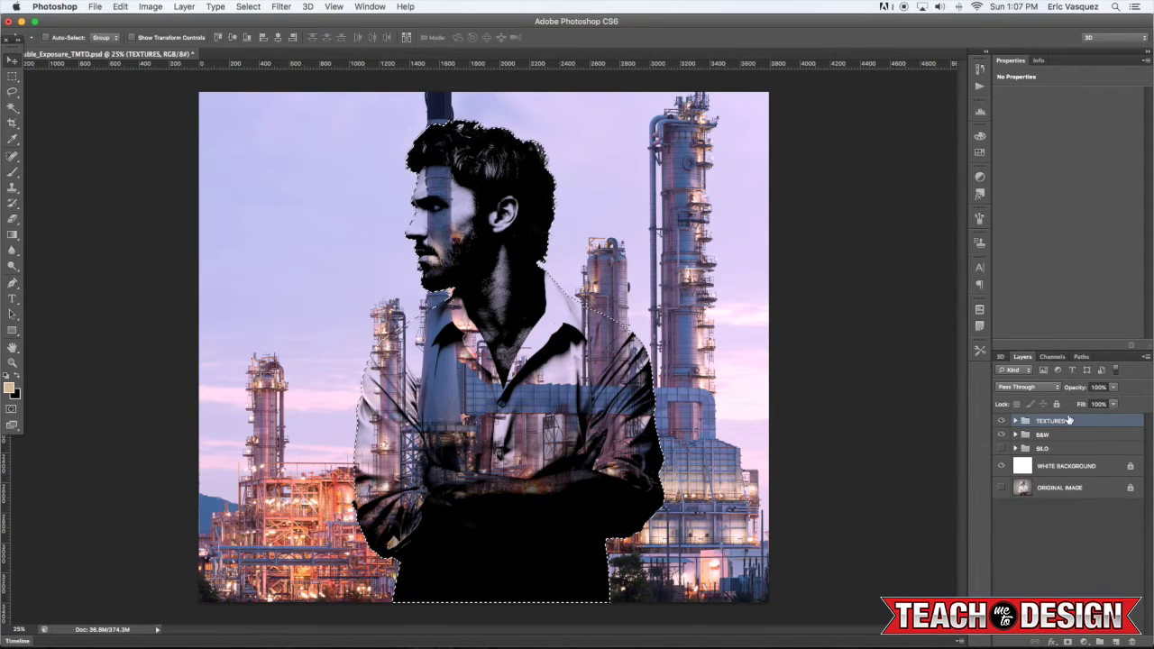
left_click(1067, 642)
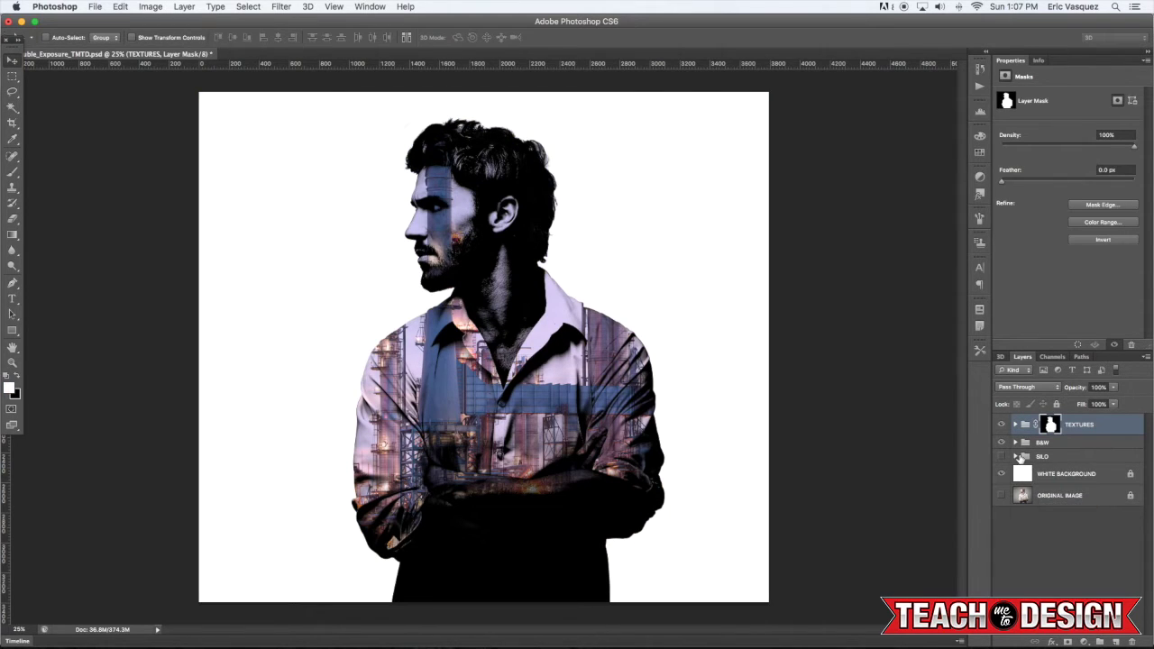
Compare the masked textures with and without the B&W group, leaving the group hidden
left_click(1001, 443)
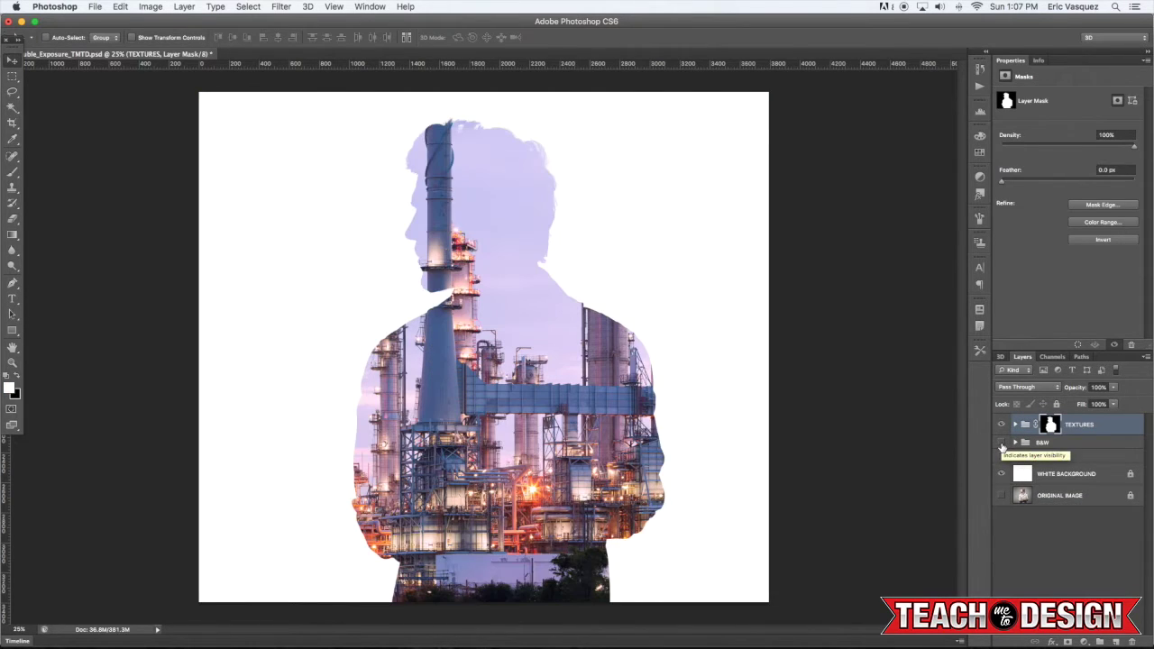
left_click(1001, 443)
left_click(1001, 443)
left_click(1001, 442)
left_click(1001, 443)
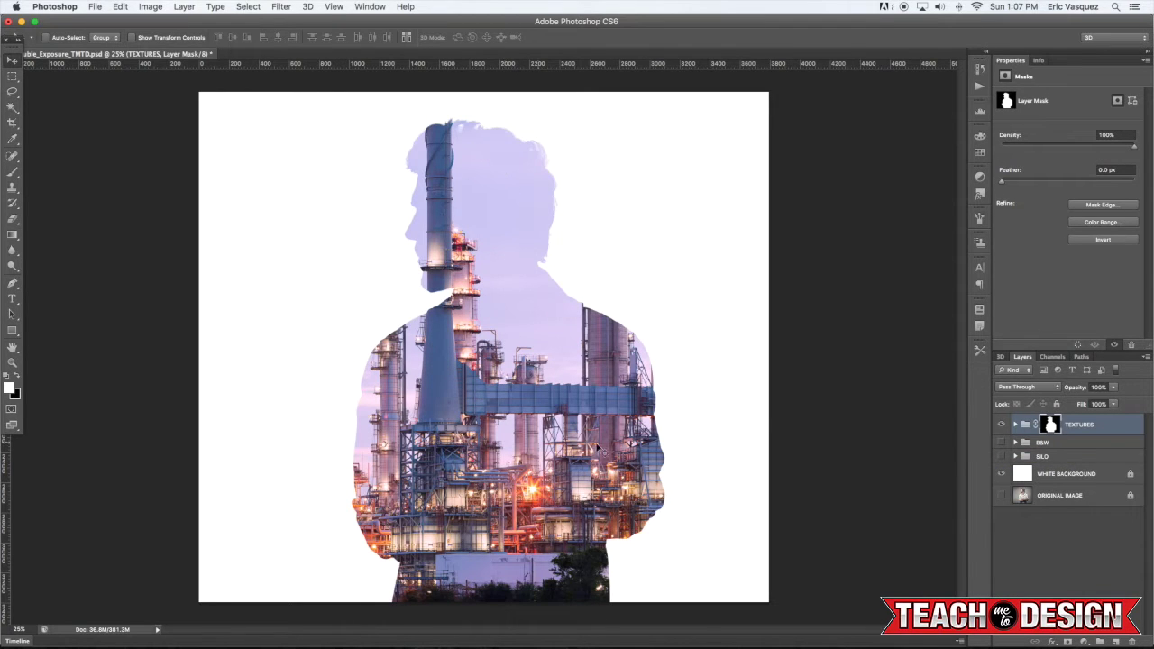
Hide Layer 7 in the TEXTURES group, show Layer 6 and move its misty forest up and left to fill the silhouette
left_click(1016, 426)
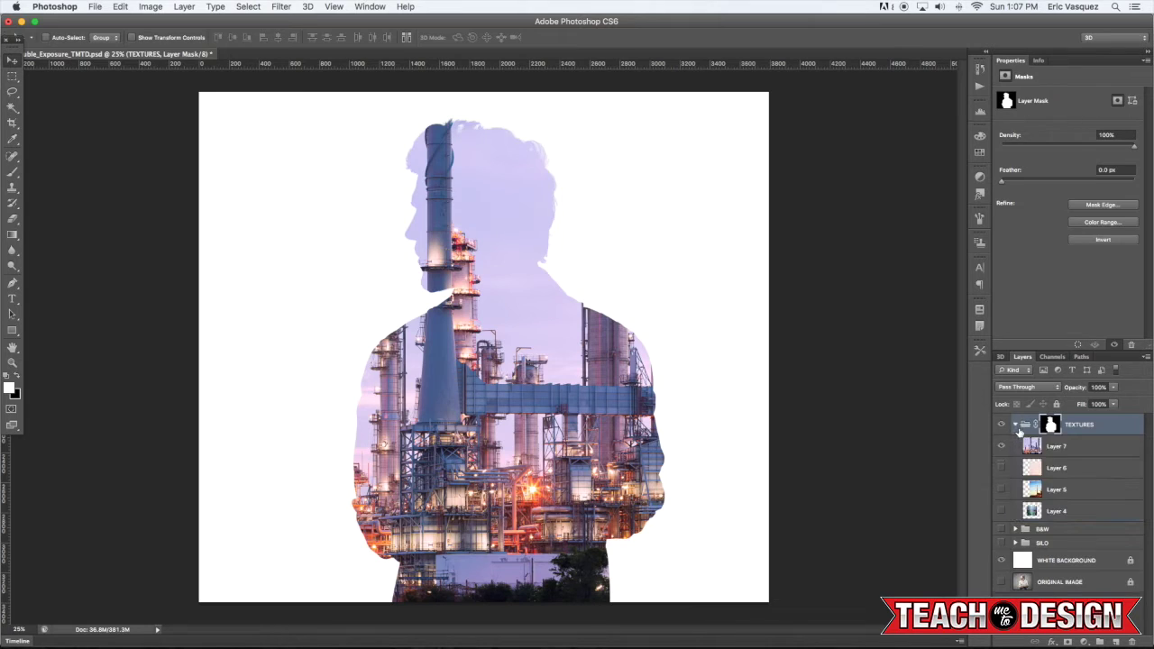
left_click(1064, 447)
left_click(1000, 446)
left_click(1001, 468)
left_click(1075, 469)
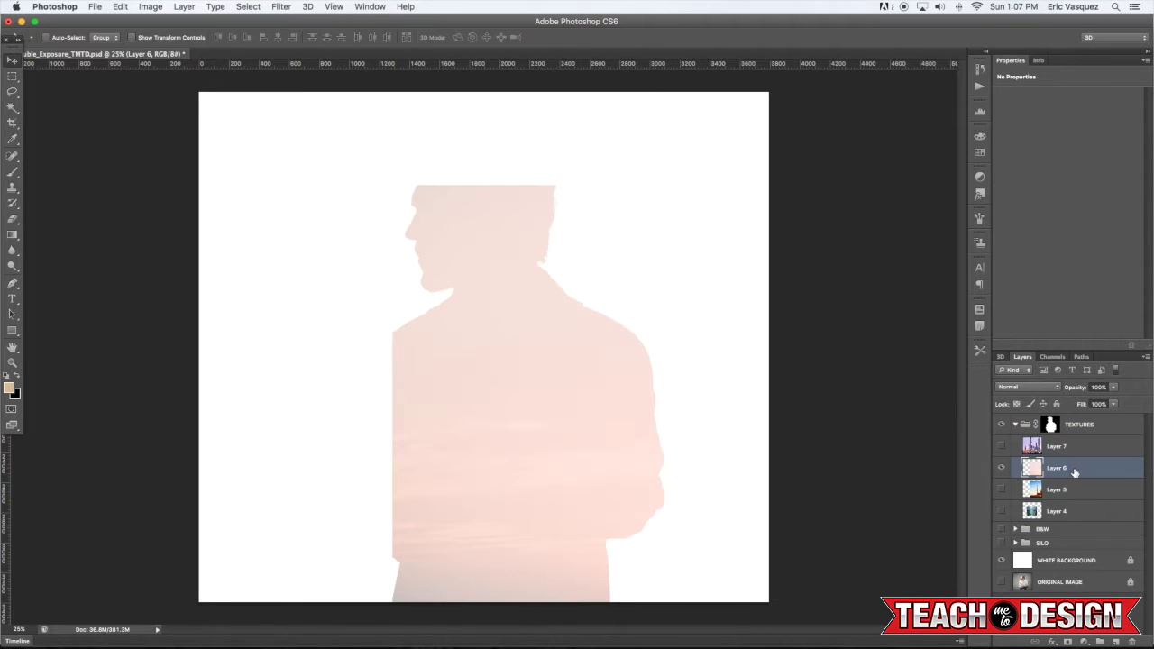
left_click_drag(583, 437, 517, 337)
left_click_drag(569, 475, 565, 399)
left_click_drag(566, 496, 565, 455)
Show Layers 5, 4 and 7 in the TEXTURES group
left_click(1001, 492)
left_click(1070, 492)
left_click(1001, 512)
left_click(1003, 448)
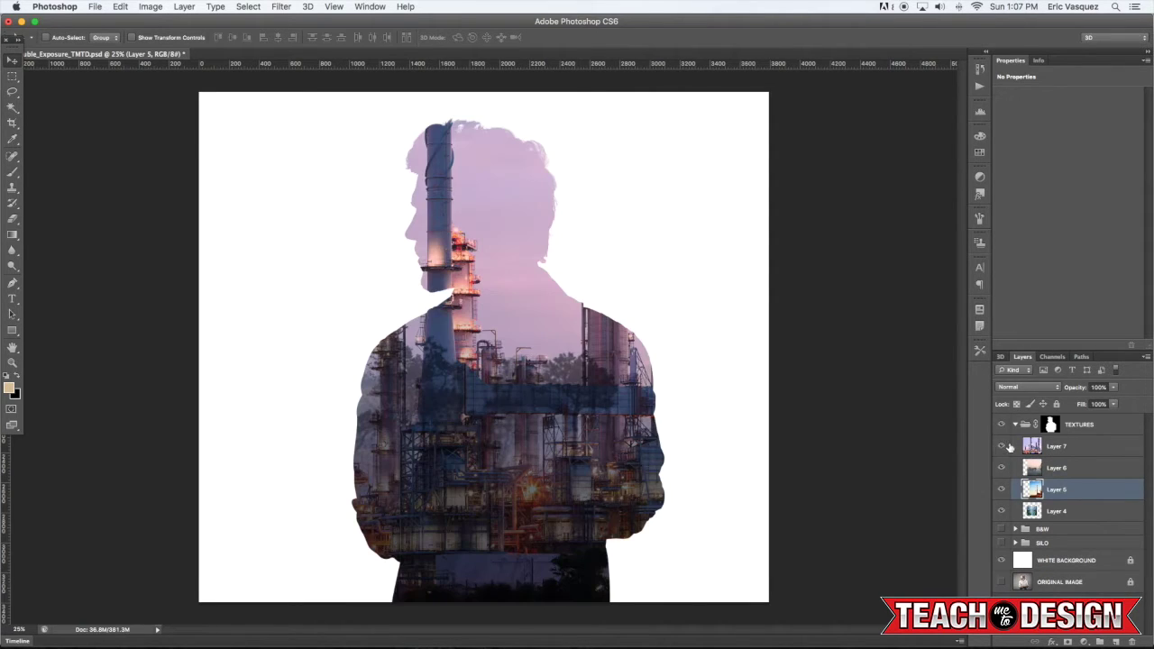
Try the Color Burn and Linear Burn blend modes on Layer 7
left_click(1086, 453)
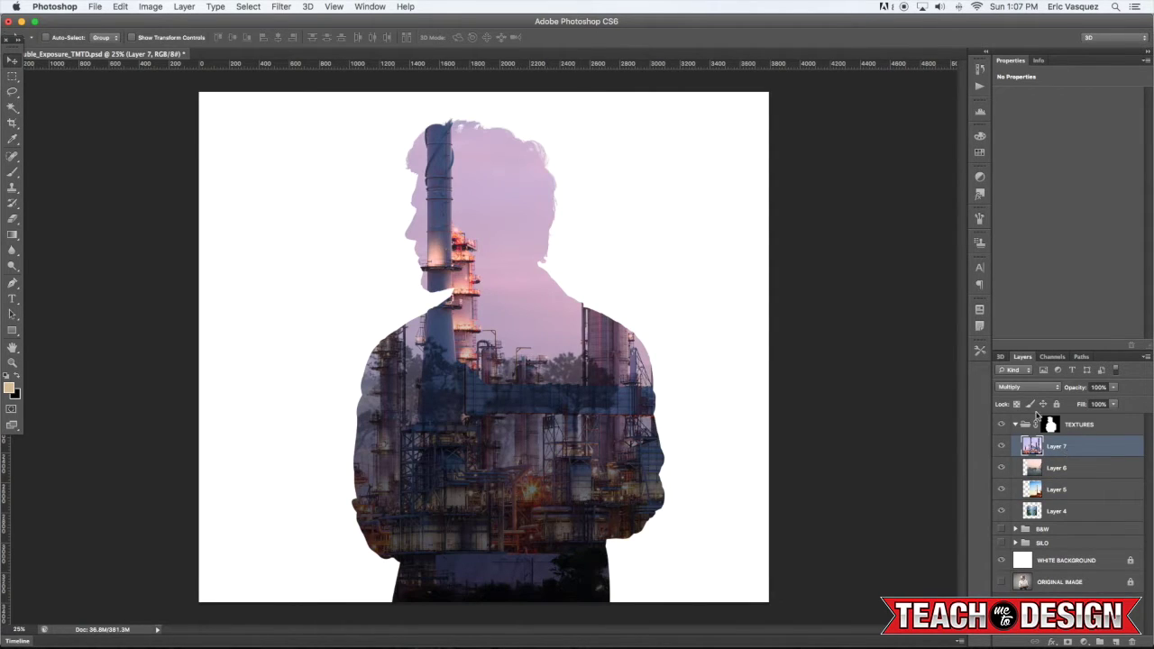
left_click(1011, 388)
left_click(1013, 399)
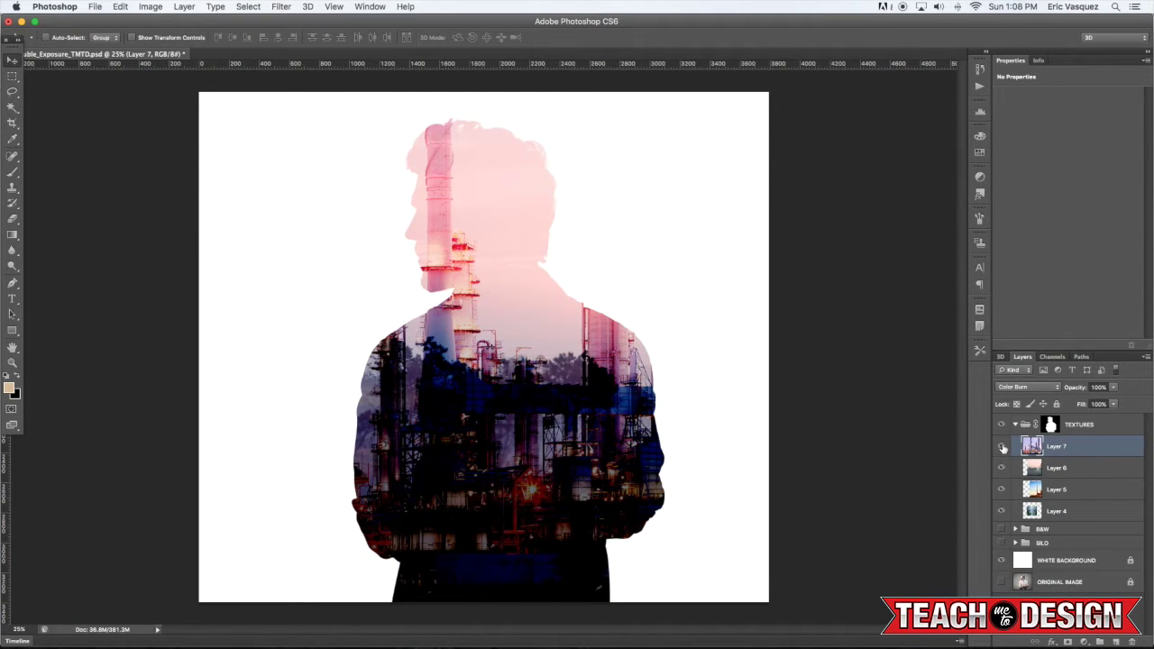
left_click(1005, 388)
left_click(1006, 398)
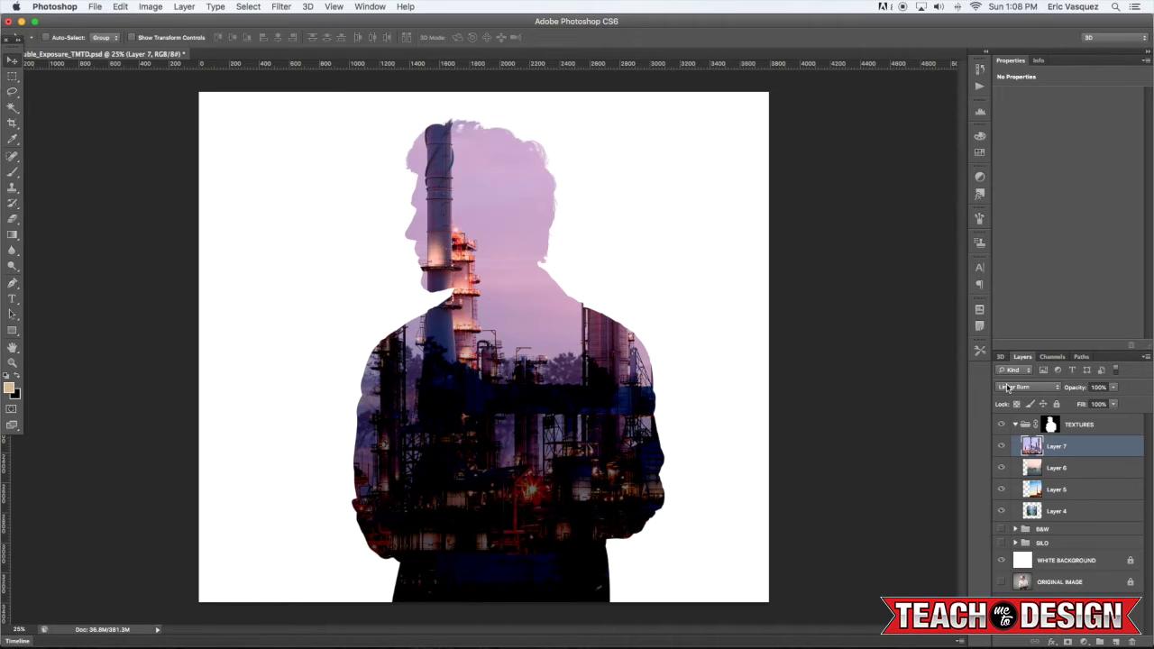
Cycle Layer 7 through the remaining lightening and contrast blend modes, stopping at Vivid Light
key("super+plus")
key("super+minus")
key("shift+plus")
key("shift+plus")
key("shift+plus")
key("shift+plus")
key("shift+plus")
key("shift+plus")
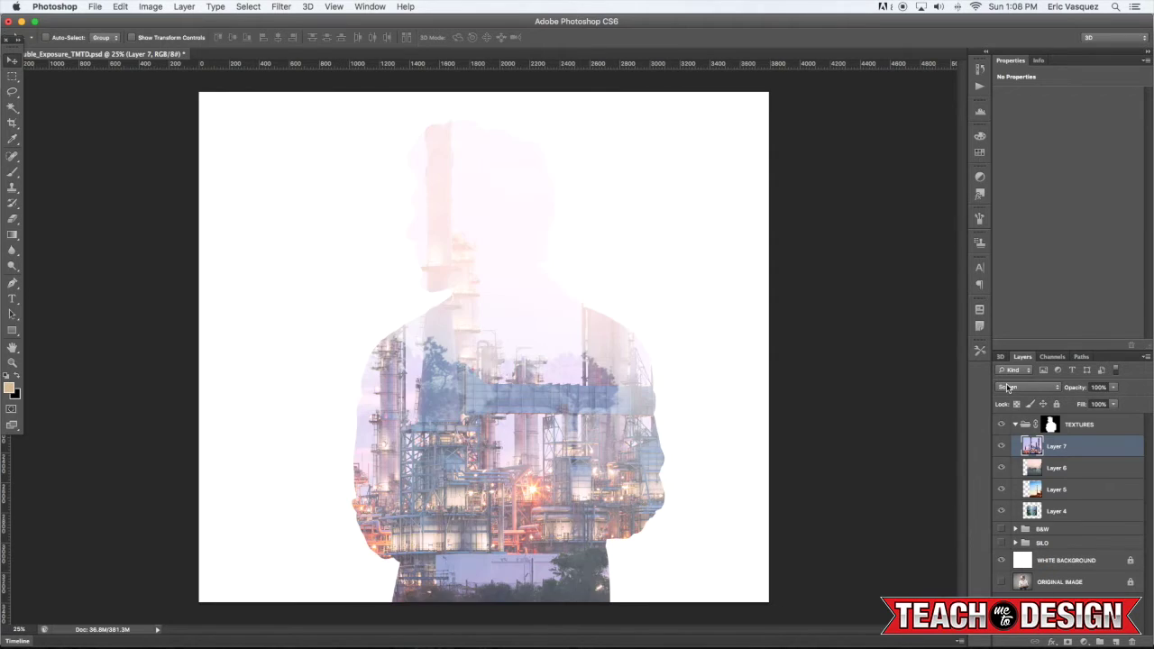
key("shift+plus")
key("shift+plus")
key("shift+plus")
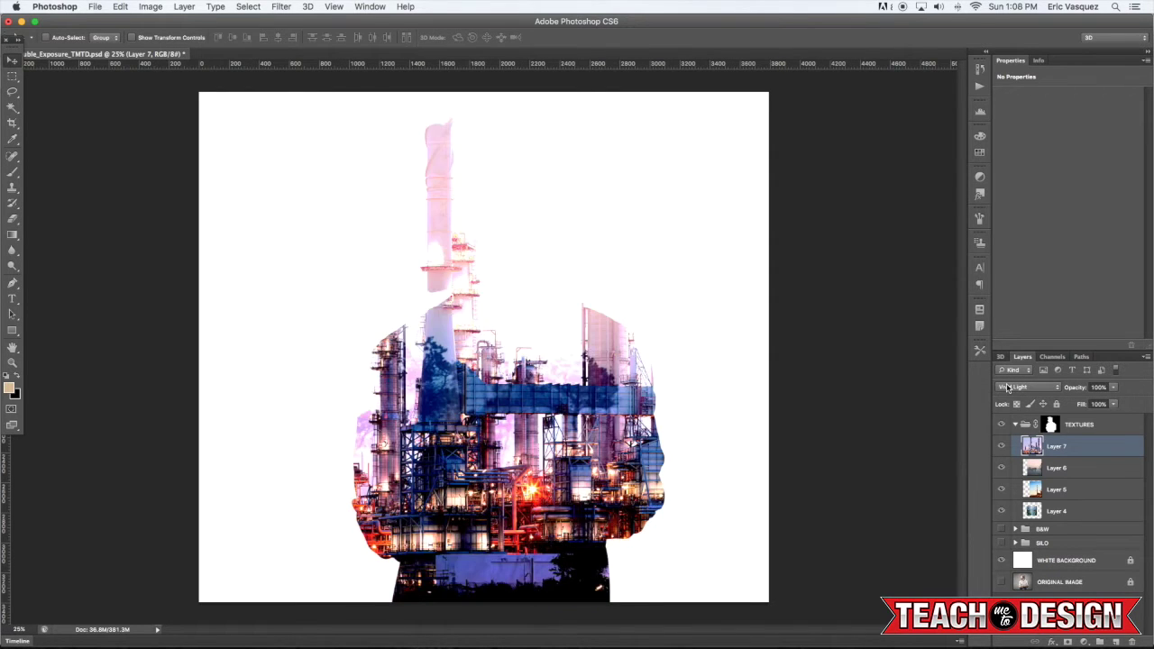
Select Layer 6 and hide both Layer 6 and Layer 7
left_click(1076, 476)
left_click(1001, 467)
left_click(1002, 446)
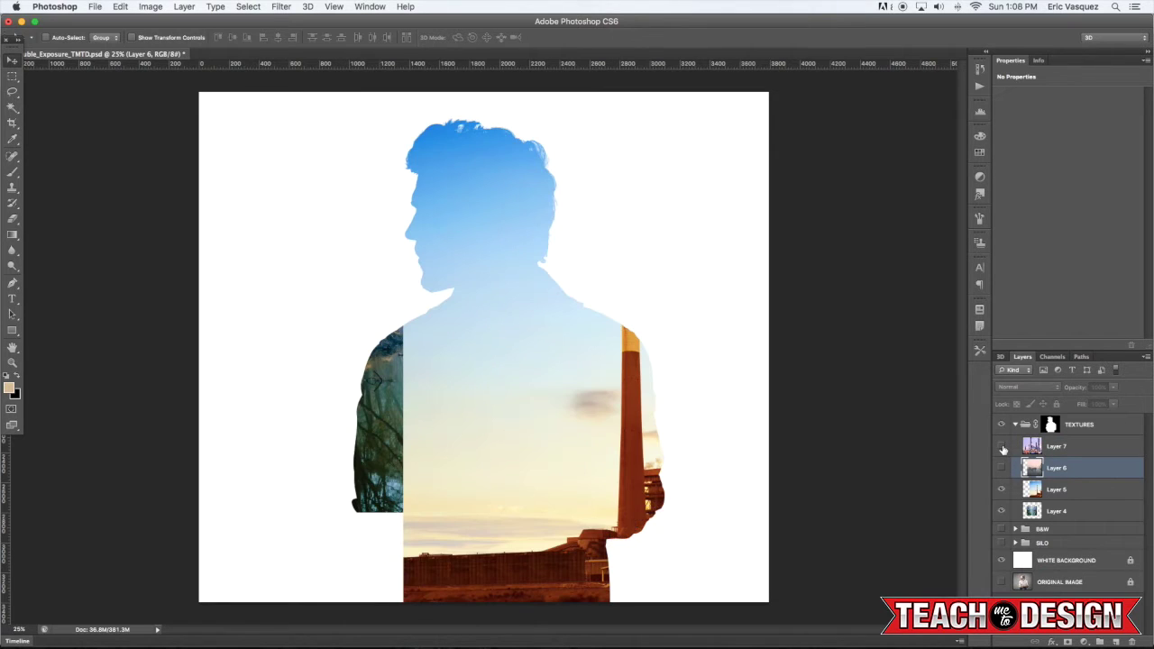
Hide Layer 5, then enlarge and reposition Layer 4's forest photo so it covers the man's entire silhouette
left_click(1064, 512)
left_click(1002, 489)
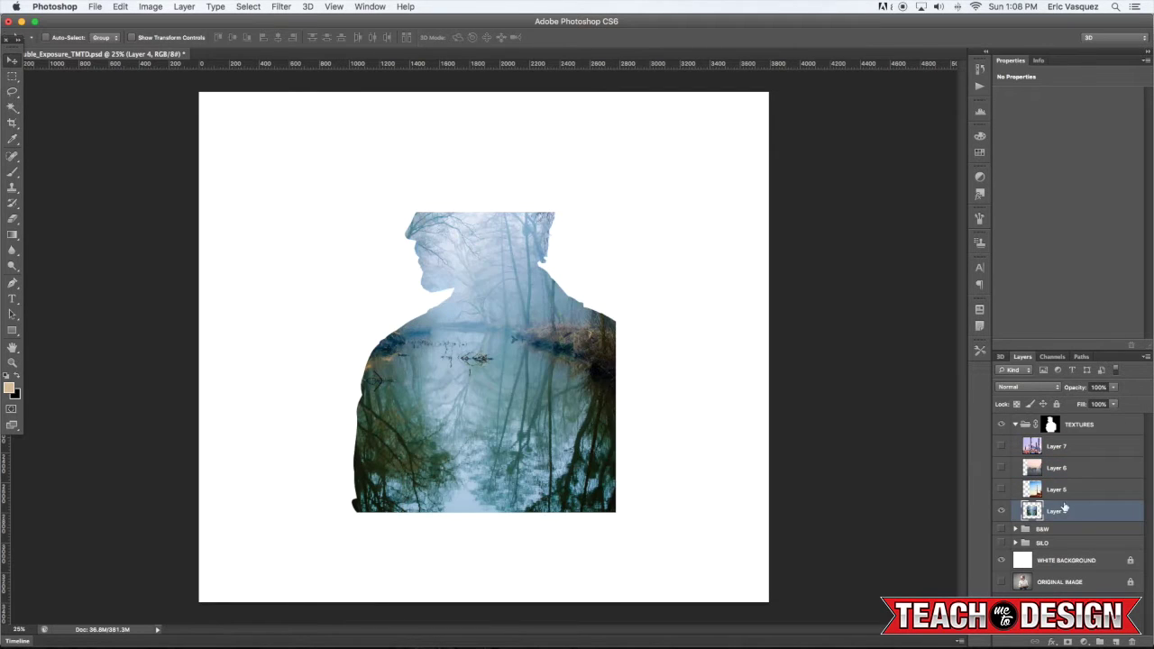
left_click_drag(521, 389, 540, 443)
key("super+t")
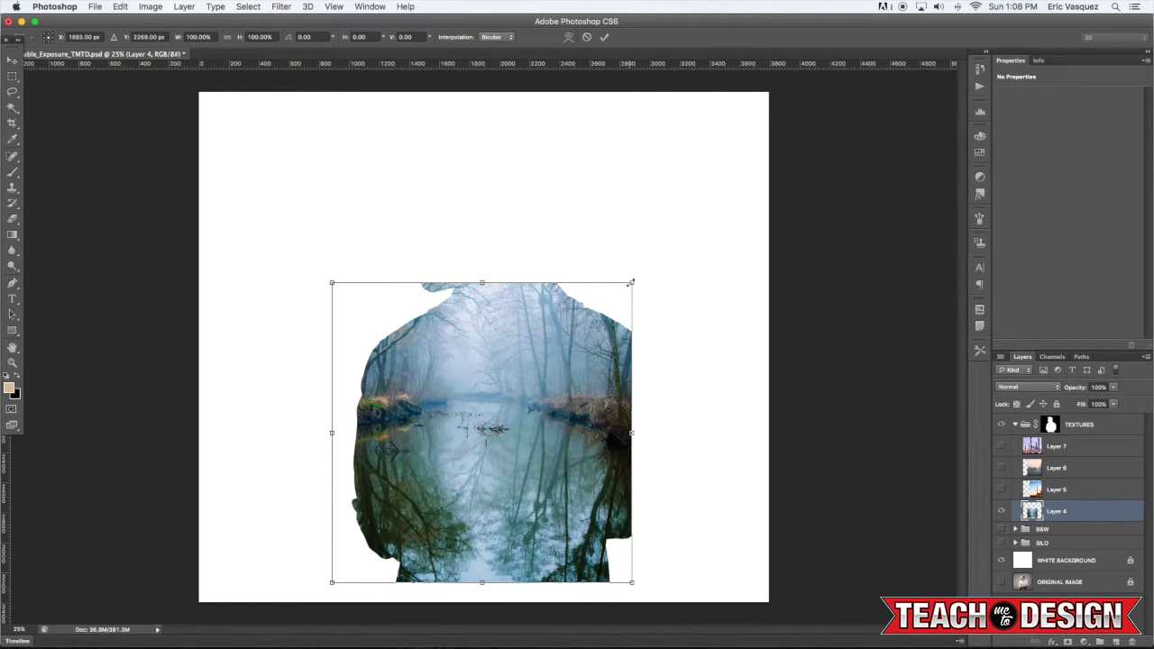
left_click_drag(631, 283, 751, 179)
key("Return")
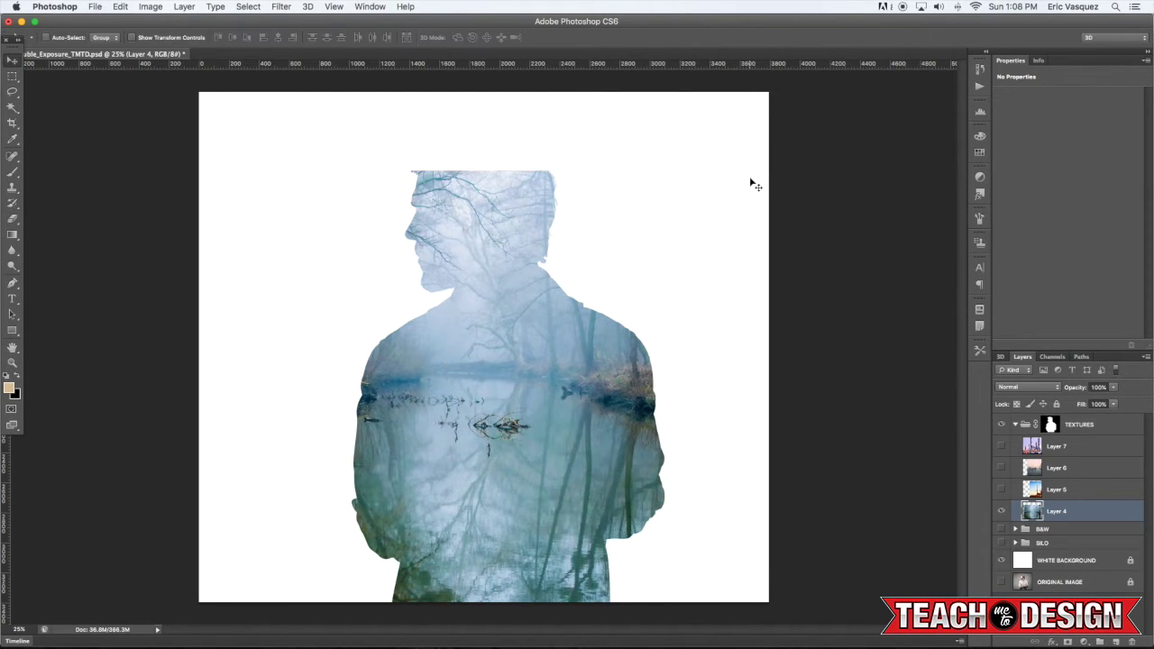
left_click_drag(544, 397, 546, 343)
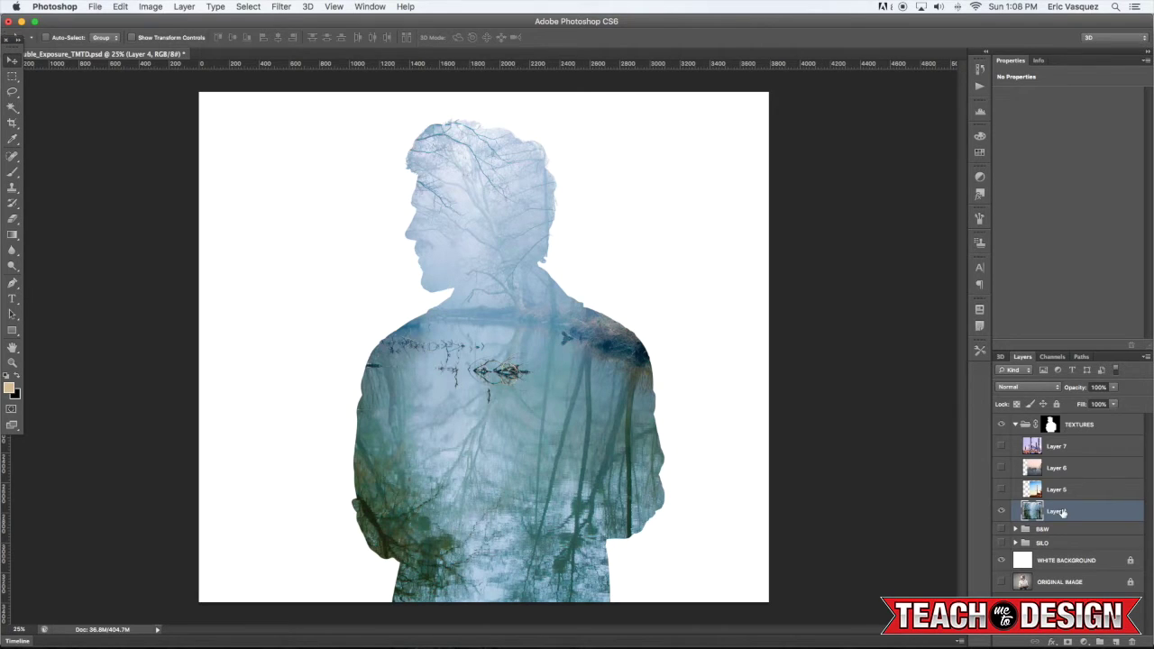
Add a Black & White adjustment layer with default settings above Layer 7 inside the TEXTURES group
left_click(1083, 642)
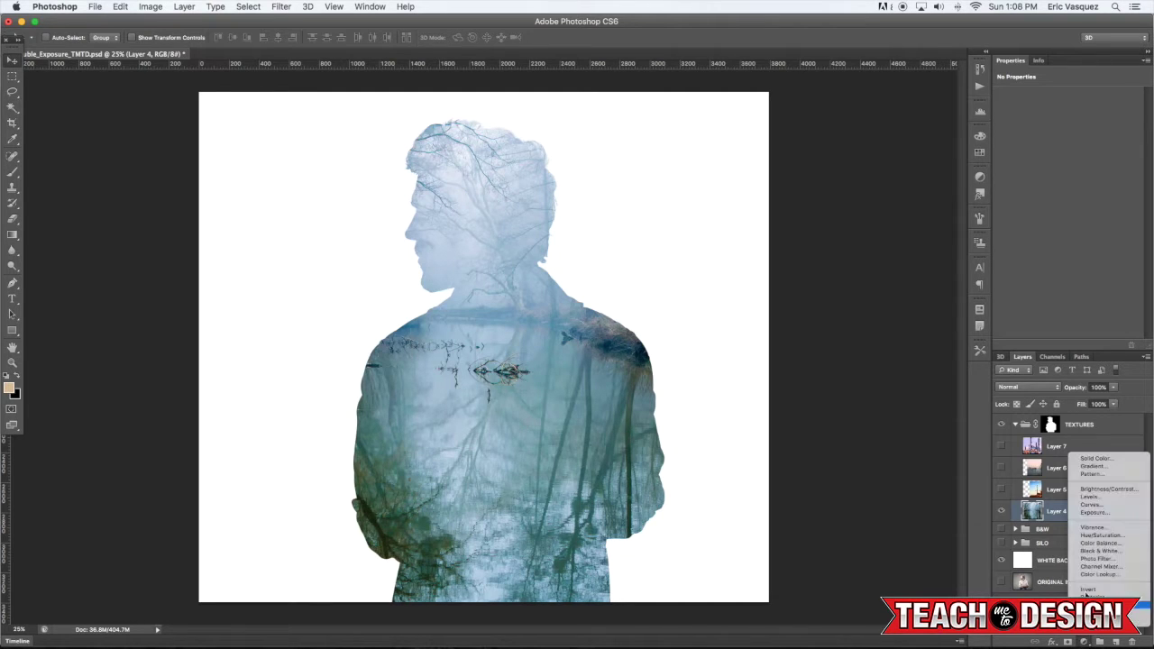
left_click(1096, 549)
left_click_drag(1060, 518, 1028, 437)
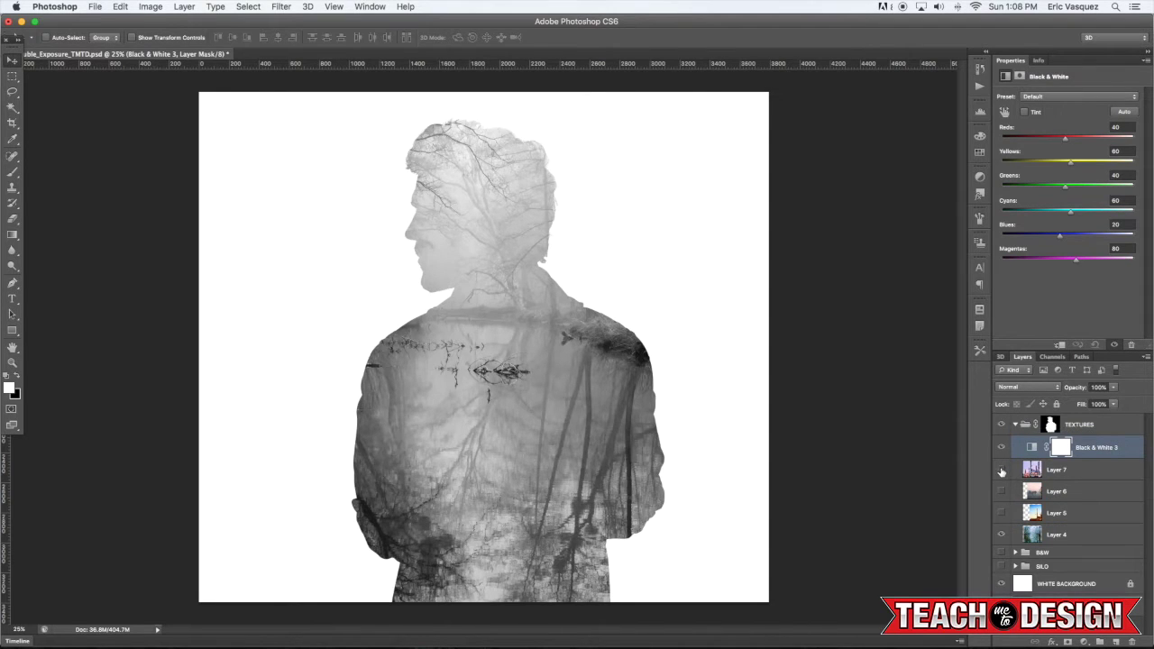
Show Layers 5 and 6 in the TEXTURES group, keeping Layer 7 hidden
left_click(1001, 470)
left_click(1001, 513)
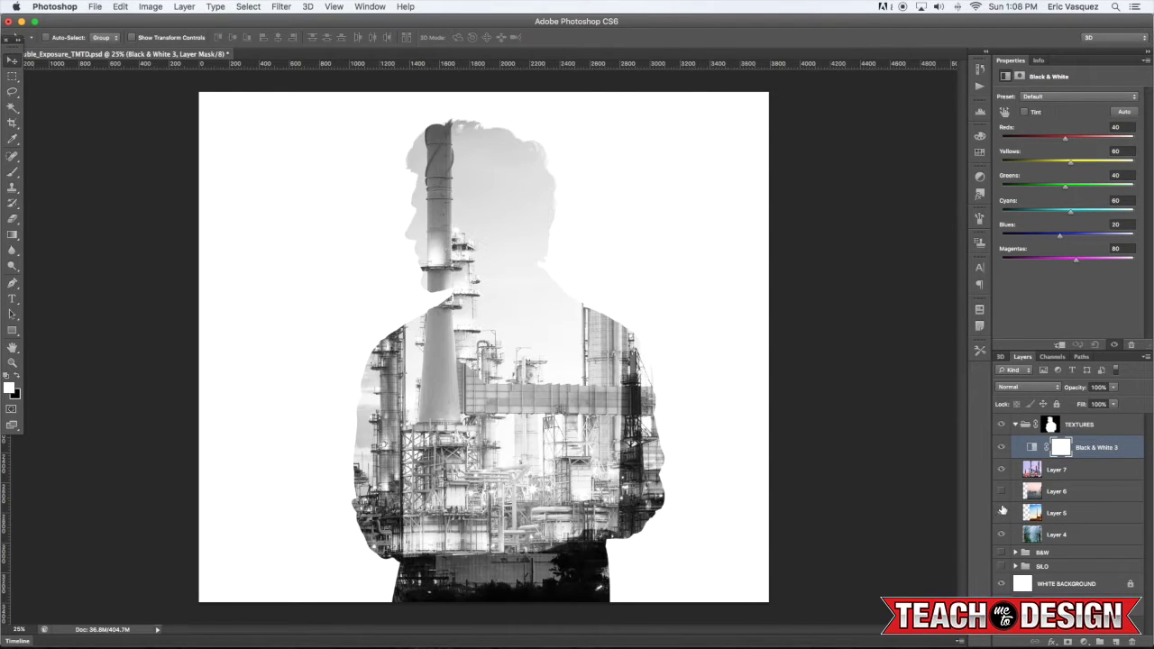
left_click(1001, 491)
left_click(1059, 470)
left_click(1000, 470)
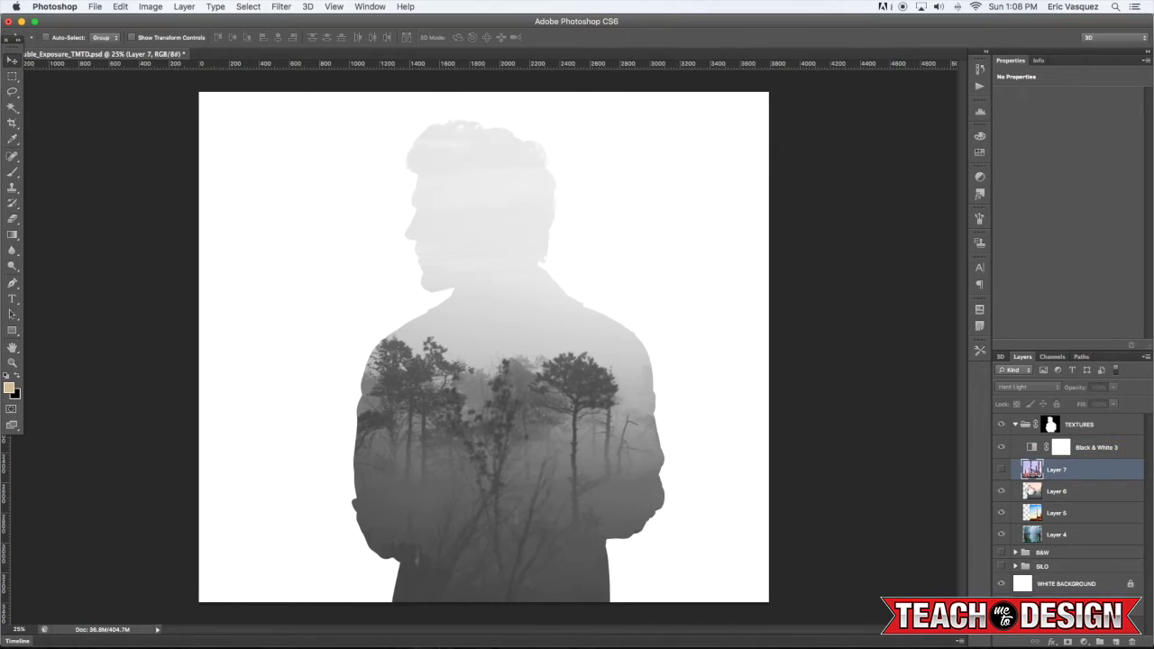
Set Layer 6's blend mode to Multiply
left_click(1045, 494)
left_click(1019, 388)
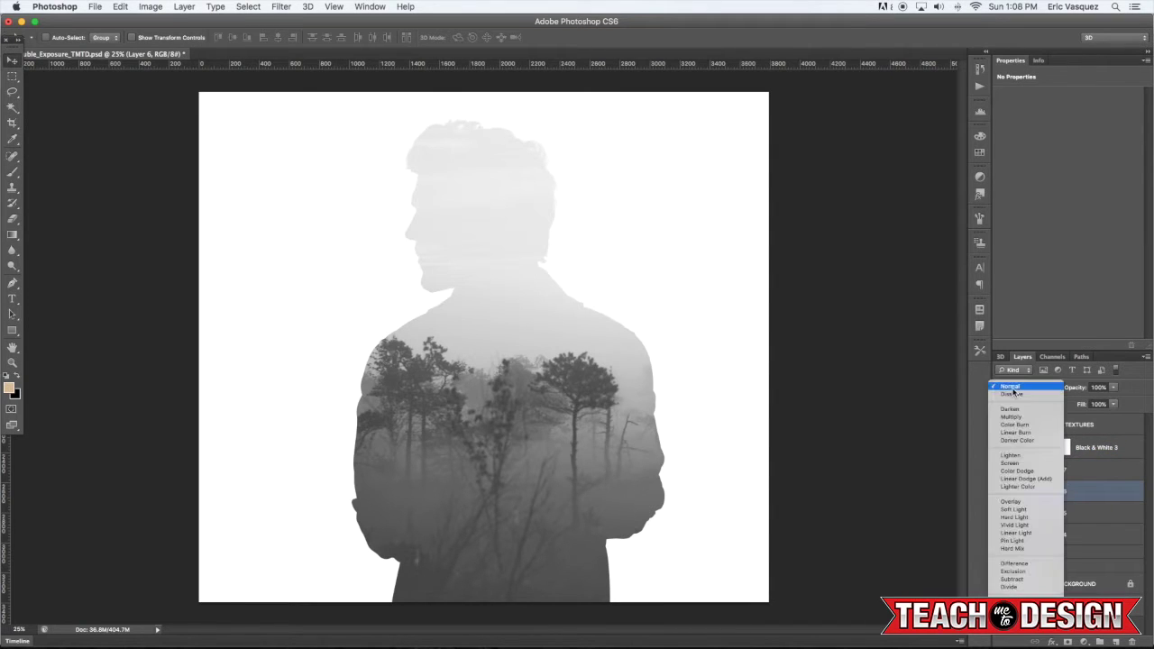
left_click(1014, 419)
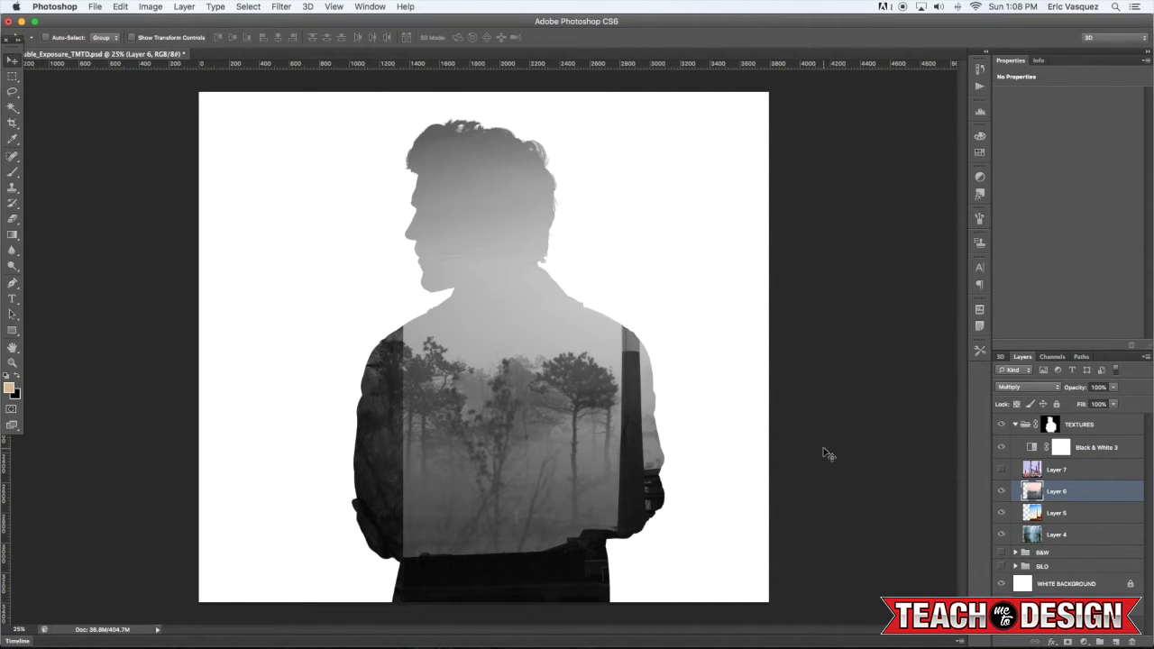
Hide Layer 5 and shift Layer 4's forest photo slightly down and to the left within the silhouette
left_click(1001, 515)
left_click(1081, 536)
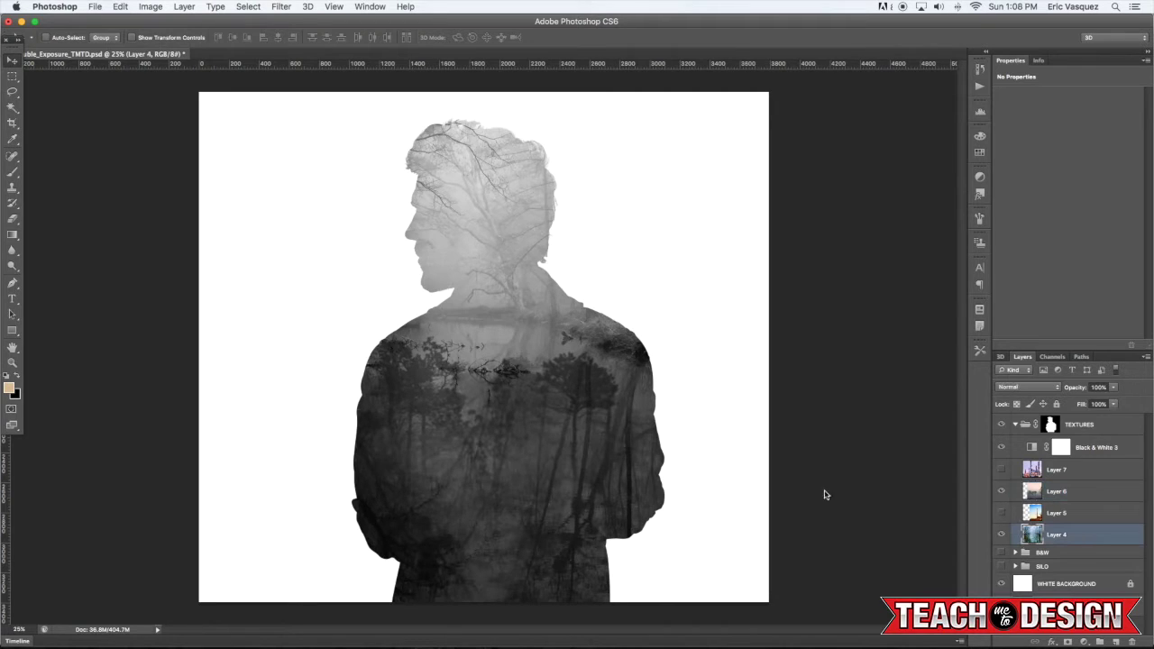
left_click_drag(589, 397, 564, 414)
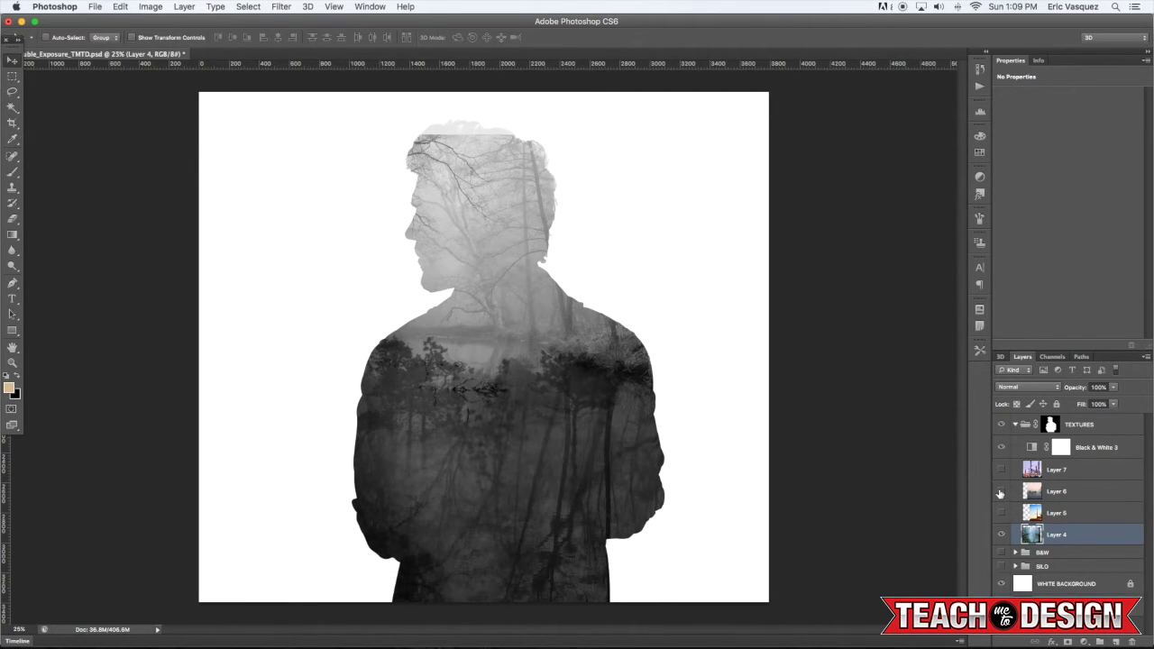
Swap Layer 6's visibility for Layer 7's, then reposition and scale down Layer 7's refinery photo
left_click(1000, 493)
left_click(1002, 470)
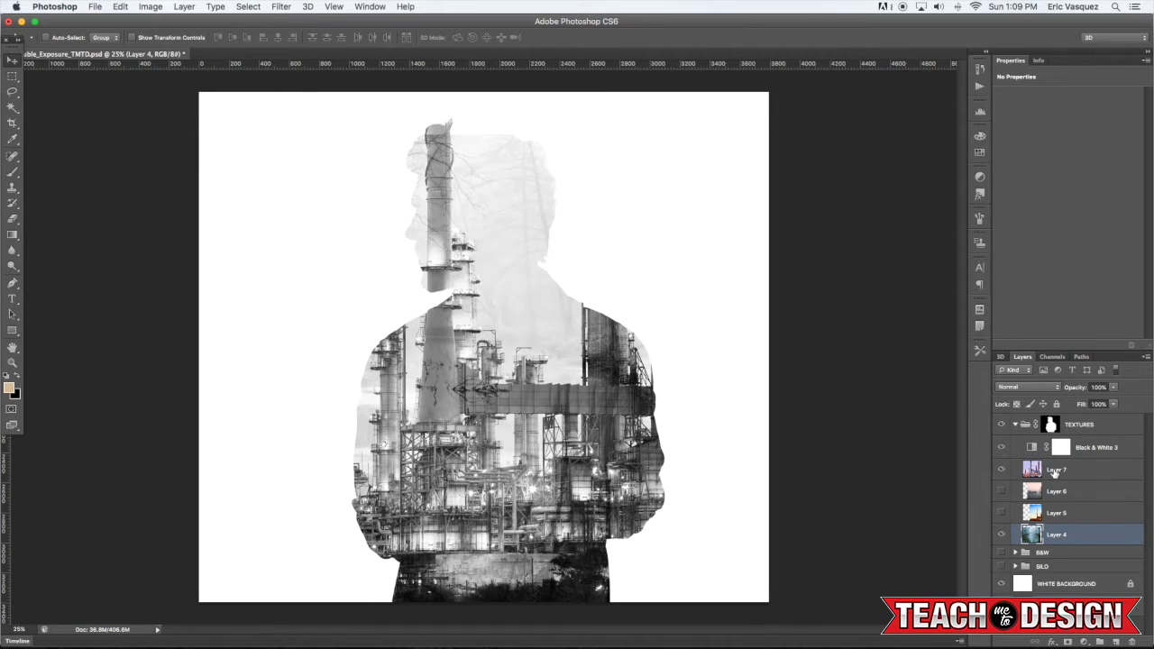
left_click(1037, 471)
mouse_move(521, 427)
left_mouse_down()
mouse_move(541, 406)
mouse_move(533, 413)
left_mouse_up()
key("super+t")
left_click_drag(899, 558, 827, 495)
key("Return")
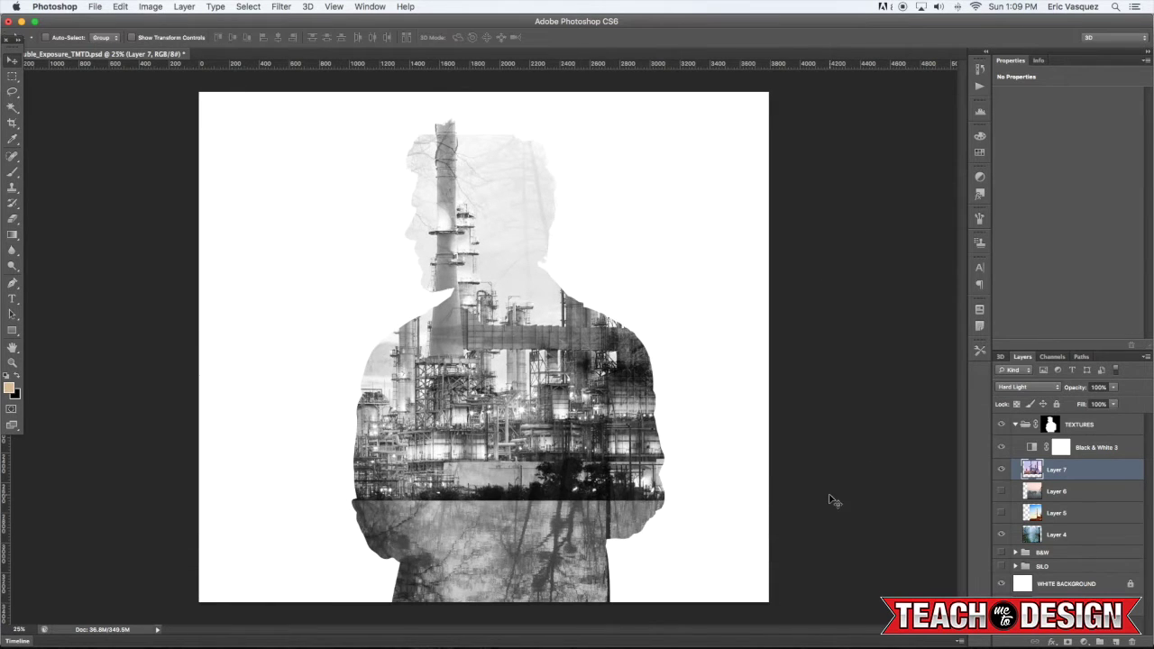
Move Layer 7's refinery photo lower and to the right, and scale it up to about 118%
left_click_drag(590, 457, 667, 447)
left_click_drag(521, 447, 578, 517)
key("super+t")
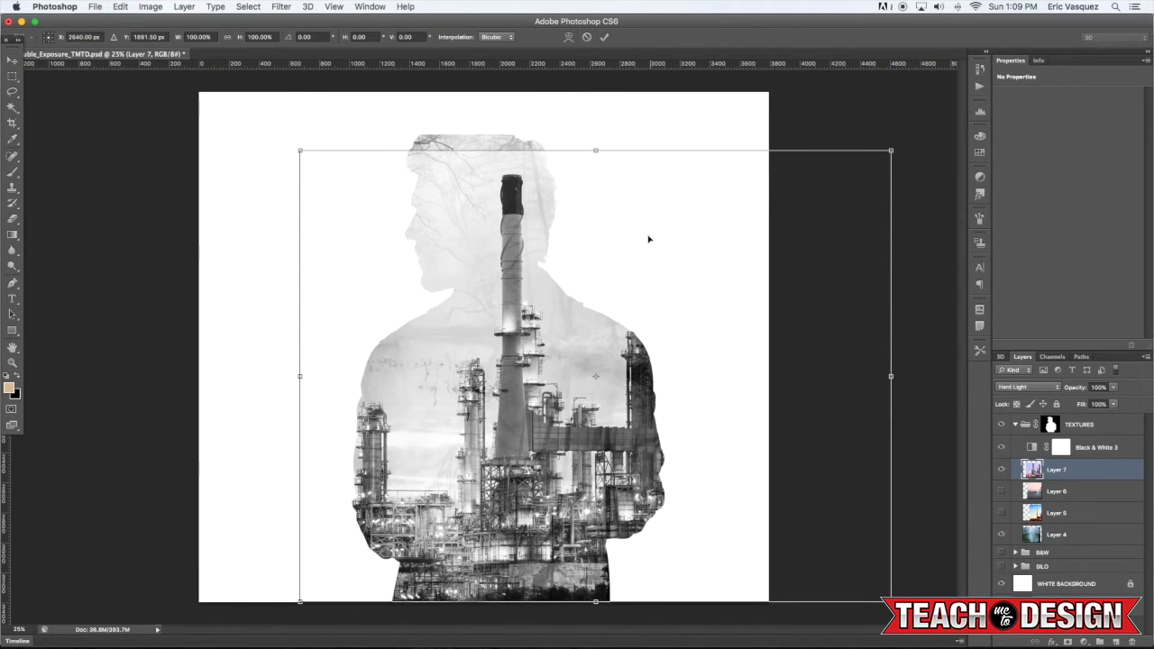
left_click_drag(913, 141, 1010, 64)
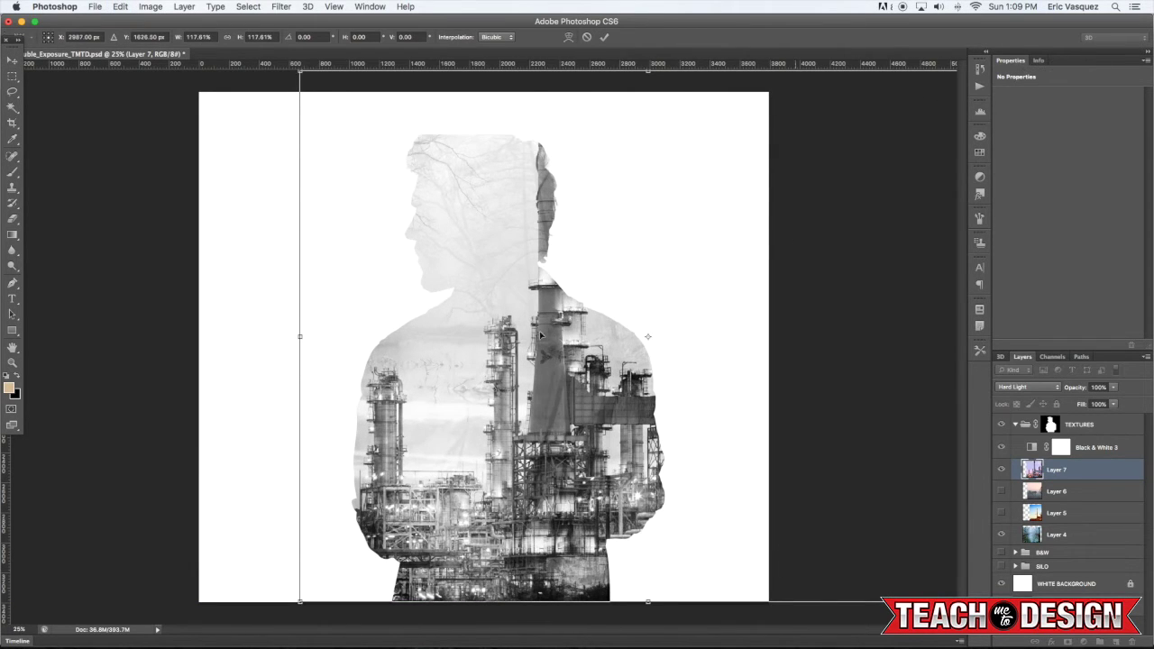
key("Return")
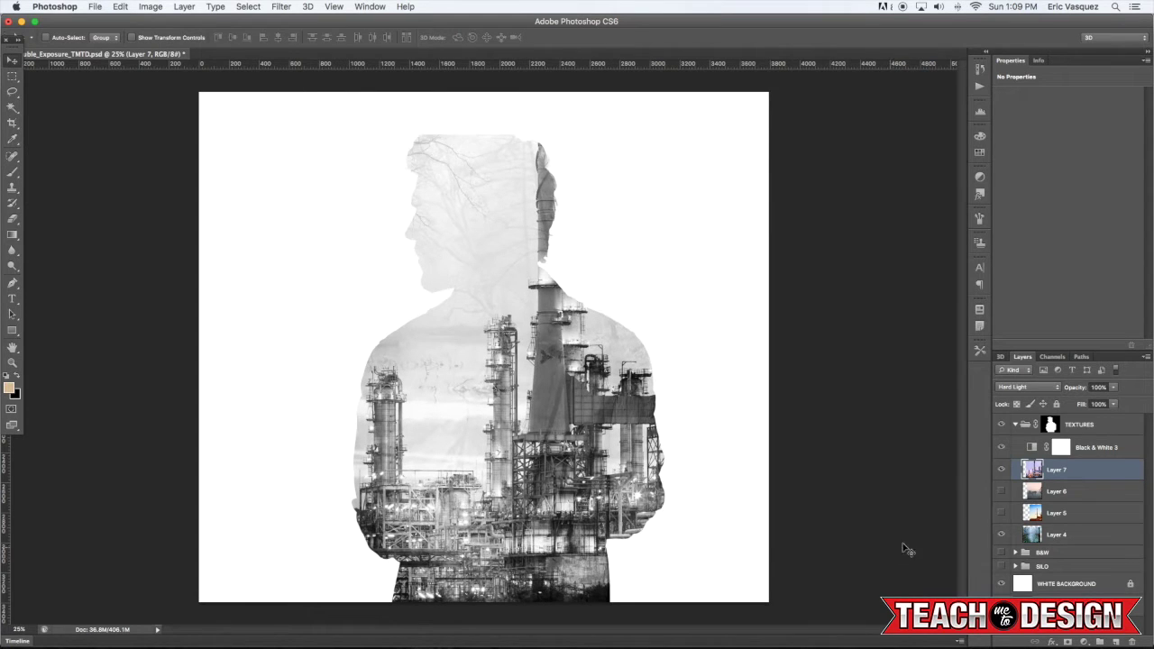
Show Layer 5, stack it above Layer 7, and position its cooling tower over the man's face
left_click(1055, 520)
left_click(1001, 514)
left_click_drag(1073, 514, 1055, 458)
left_click_drag(457, 386, 520, 369)
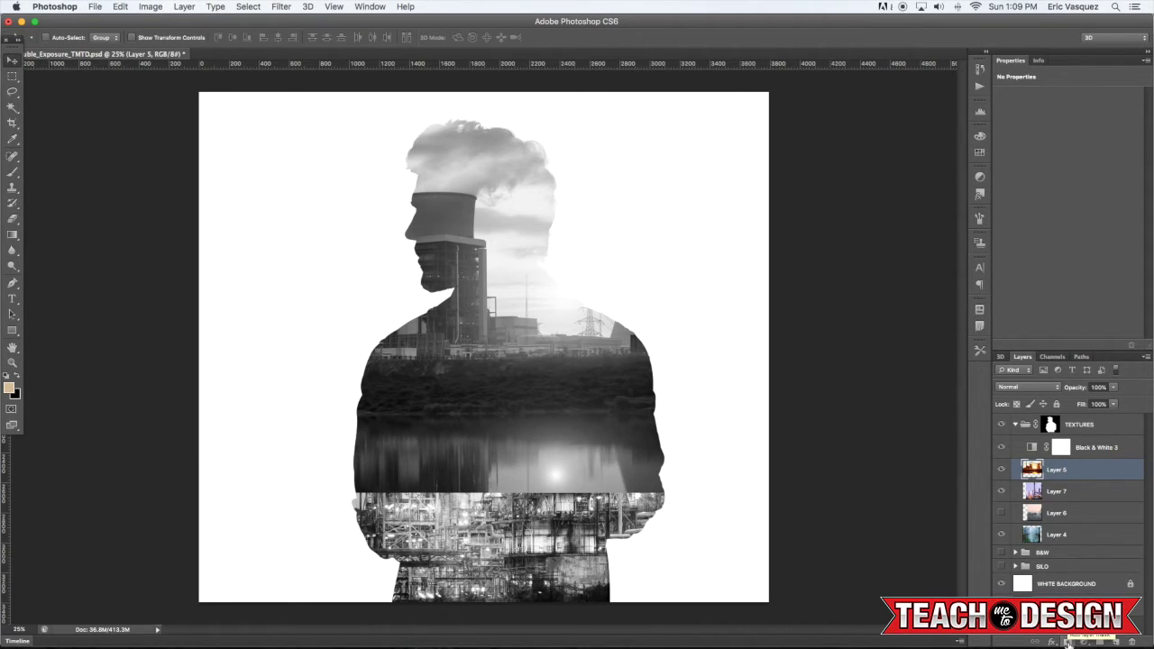
Add a mask to Layer 5 and fade out its lower part with a black Foreground to Transparent gradient
left_click(1067, 642)
key("g")
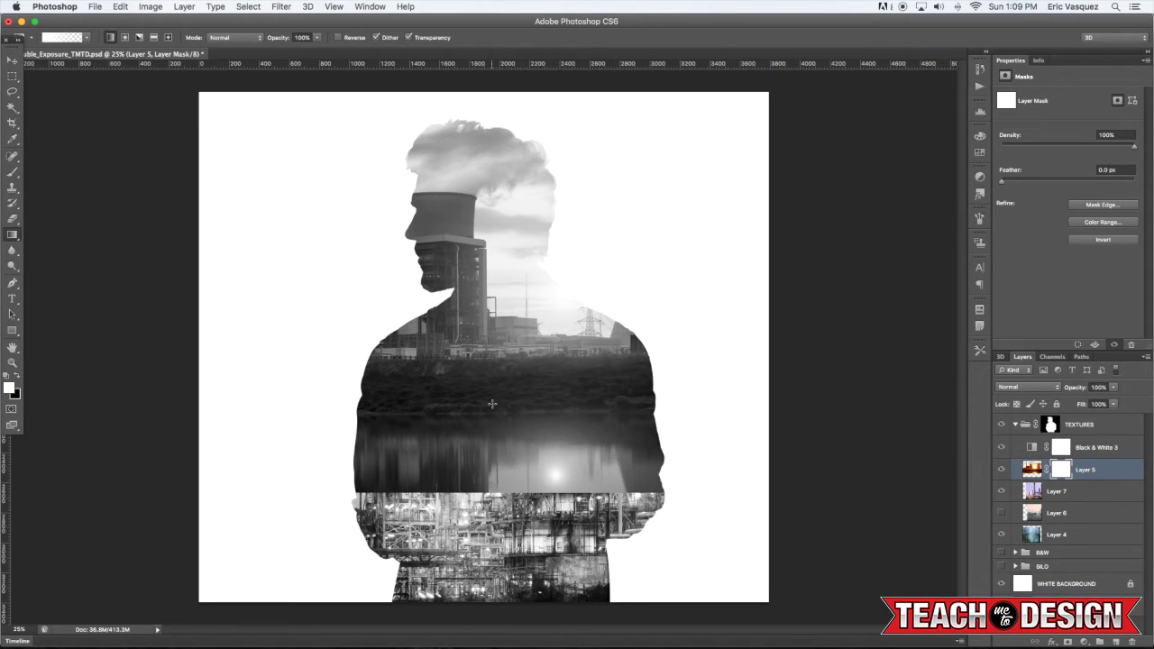
key("x")
left_click(61, 37)
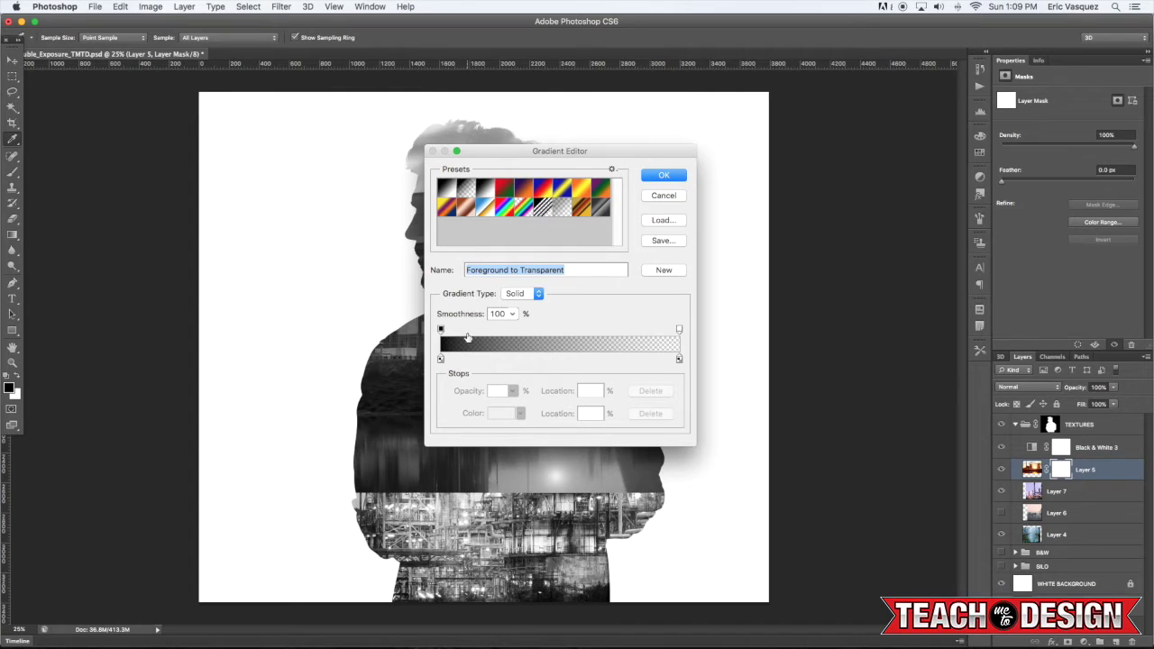
left_click(664, 176)
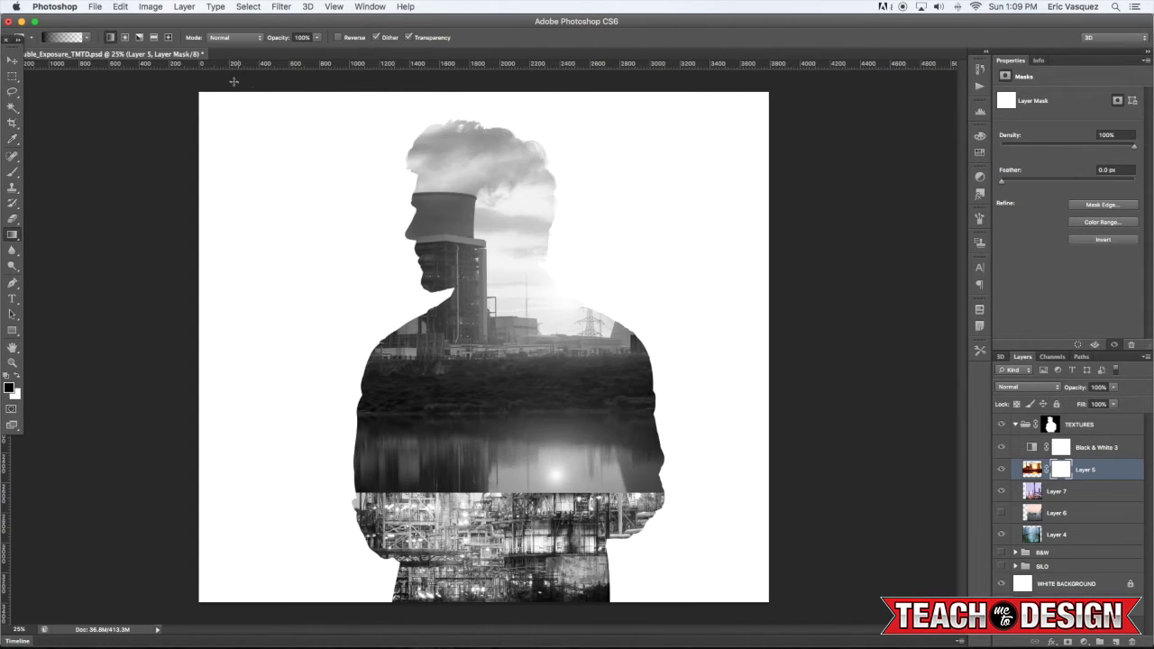
left_click_drag(520, 440, 516, 367)
left_click_drag(513, 312, 513, 312)
key("v")
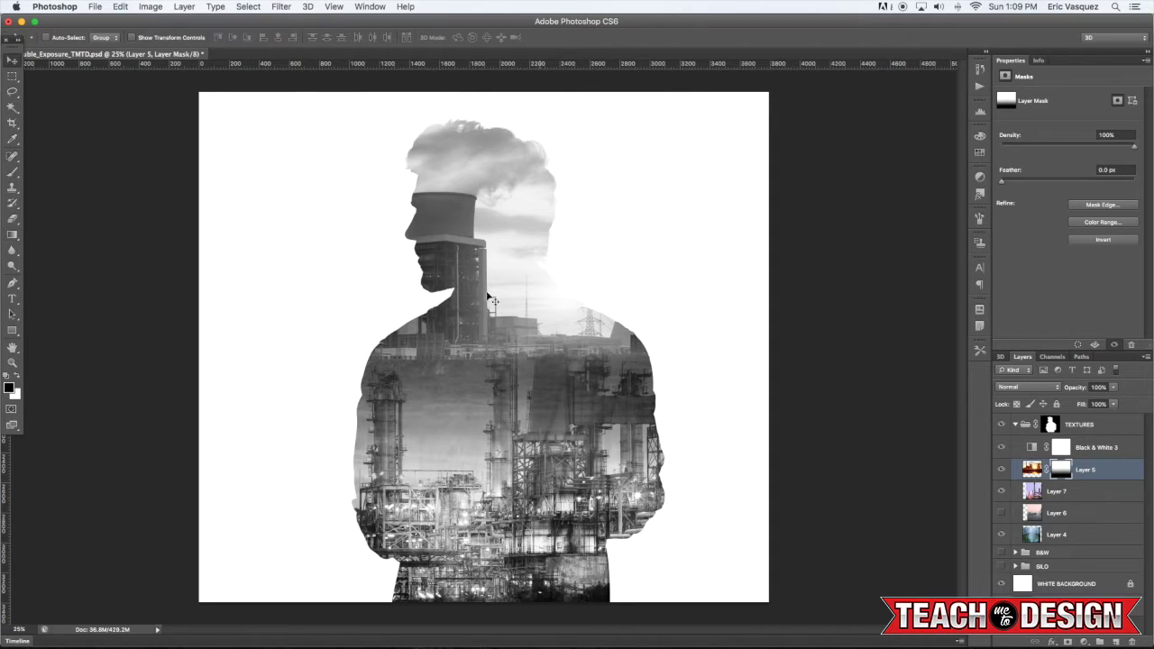
Toggle the visibility of Layers 5, 7, 6 and 4 to compare their contributions, leaving Layers 6 and 7 hidden
left_click(1002, 471)
left_click(1001, 471)
left_click(1057, 494)
left_click(1000, 492)
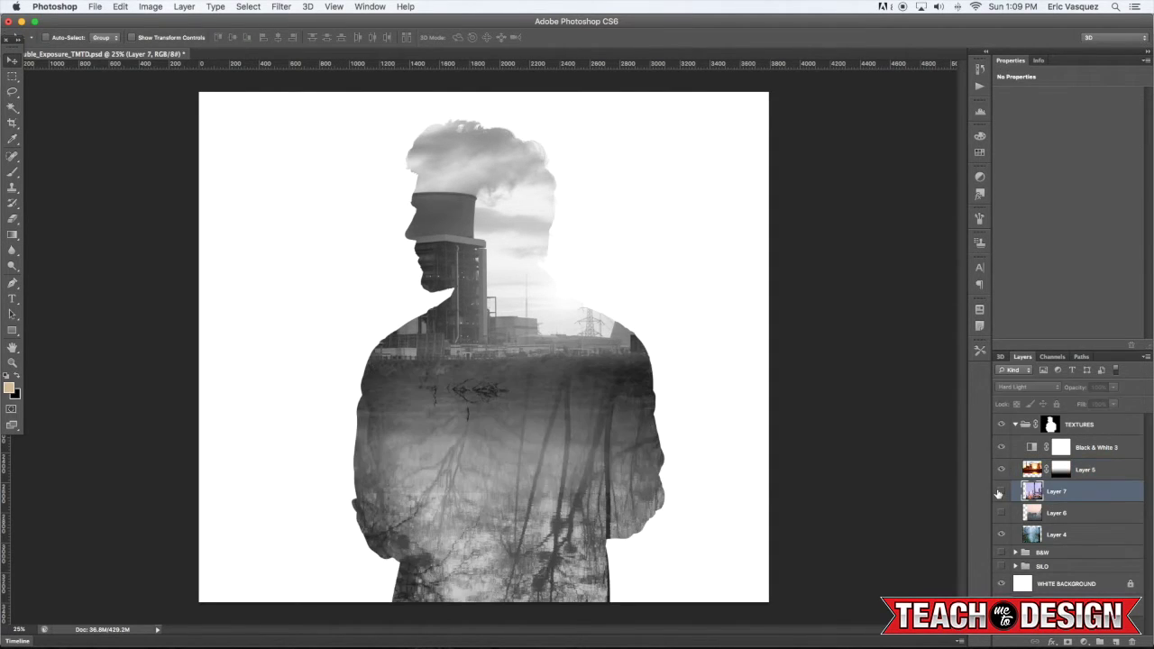
left_click(1000, 492)
left_click(1000, 492)
left_click(1002, 514)
left_click(1001, 516)
left_click(1003, 536)
left_click(1003, 537)
Try moving Layer 4's forest photo lower within the silhouette
left_click(1082, 540)
left_click_drag(564, 402, 568, 537)
left_click_drag(564, 430, 568, 511)
Keep Layer 6 hidden, stack Layer 7 above the masked Layer 5, and make Layer 7 visible
left_click(1085, 513)
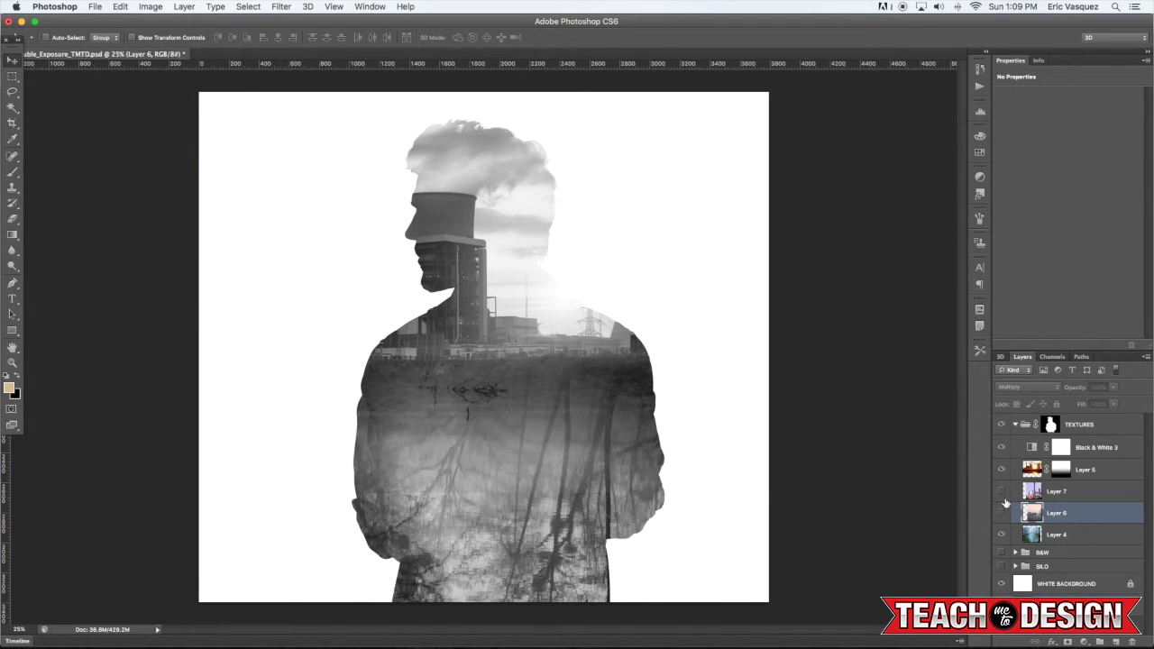
left_click(1000, 513)
left_click(1001, 491)
left_click(1000, 492)
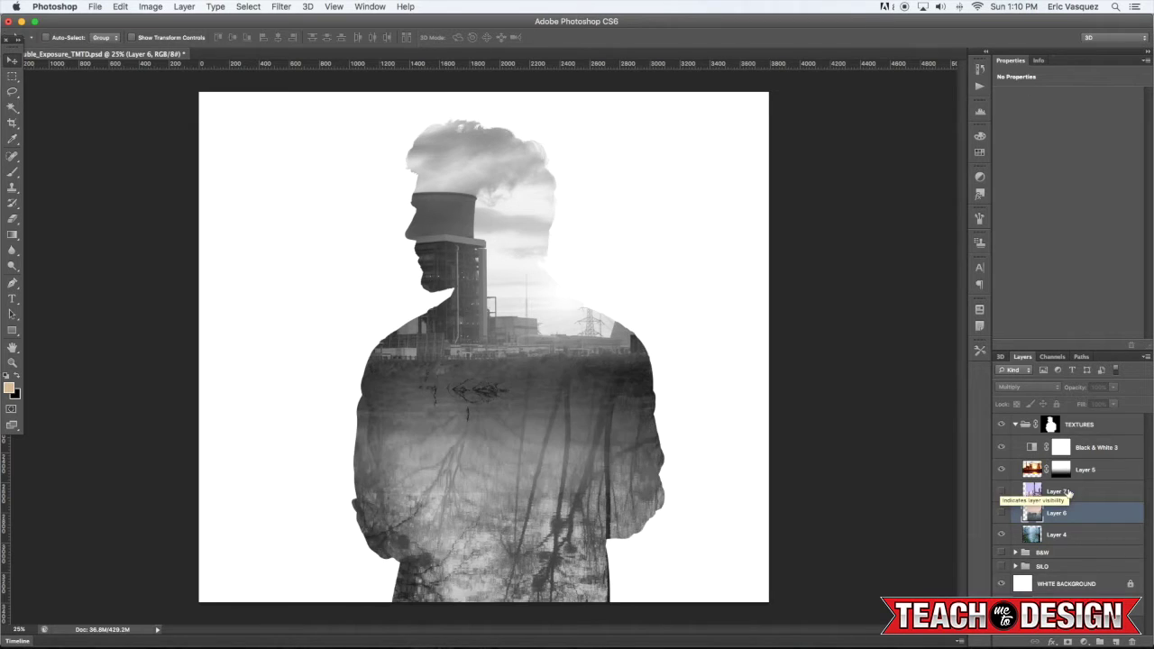
left_click(1073, 492)
left_click_drag(1076, 489, 1085, 462)
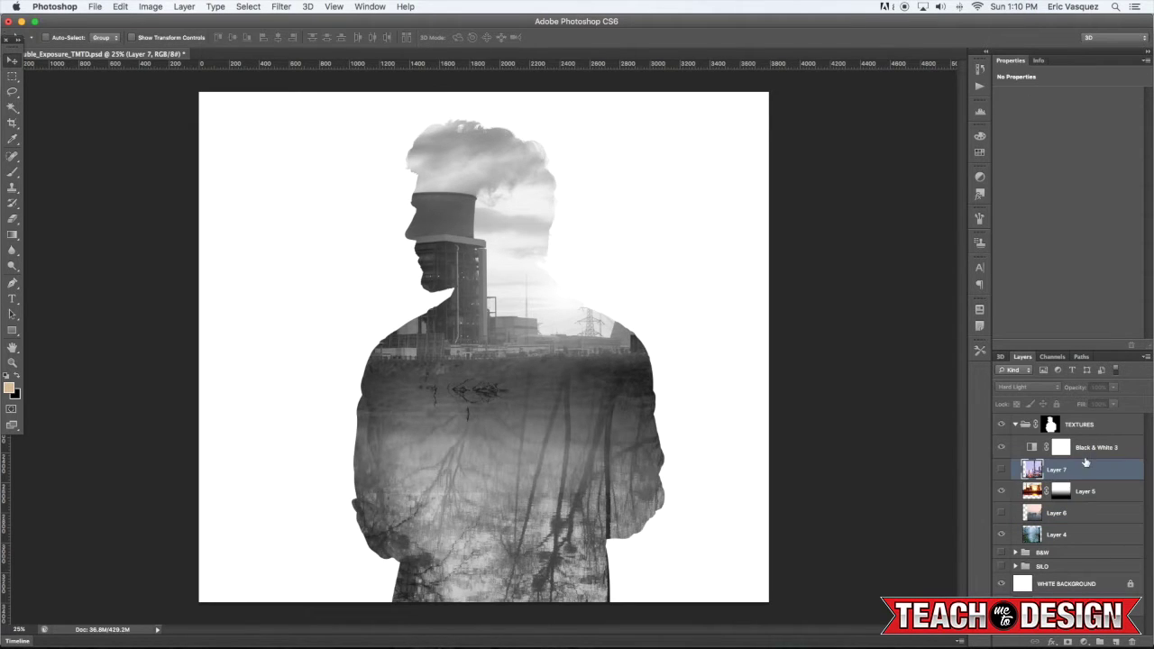
left_click(1001, 470)
Set Layer 7 to Vivid Light and reposition it so the refinery's horizontal bridge spans the man's torso
left_click(1026, 387)
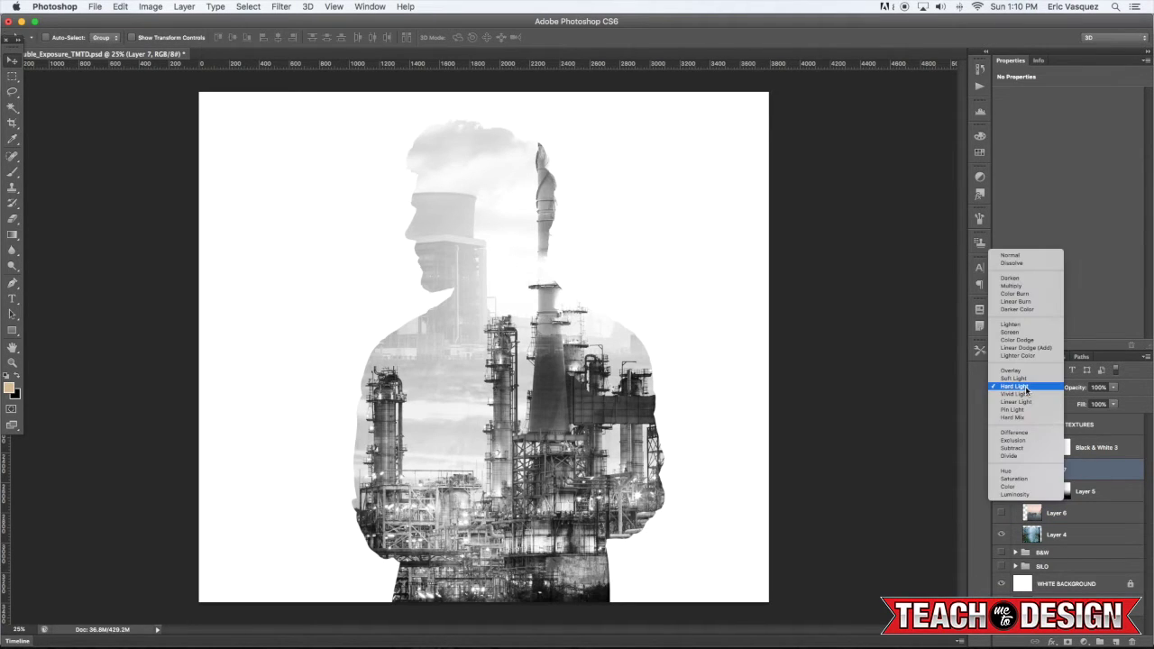
left_click(1026, 395)
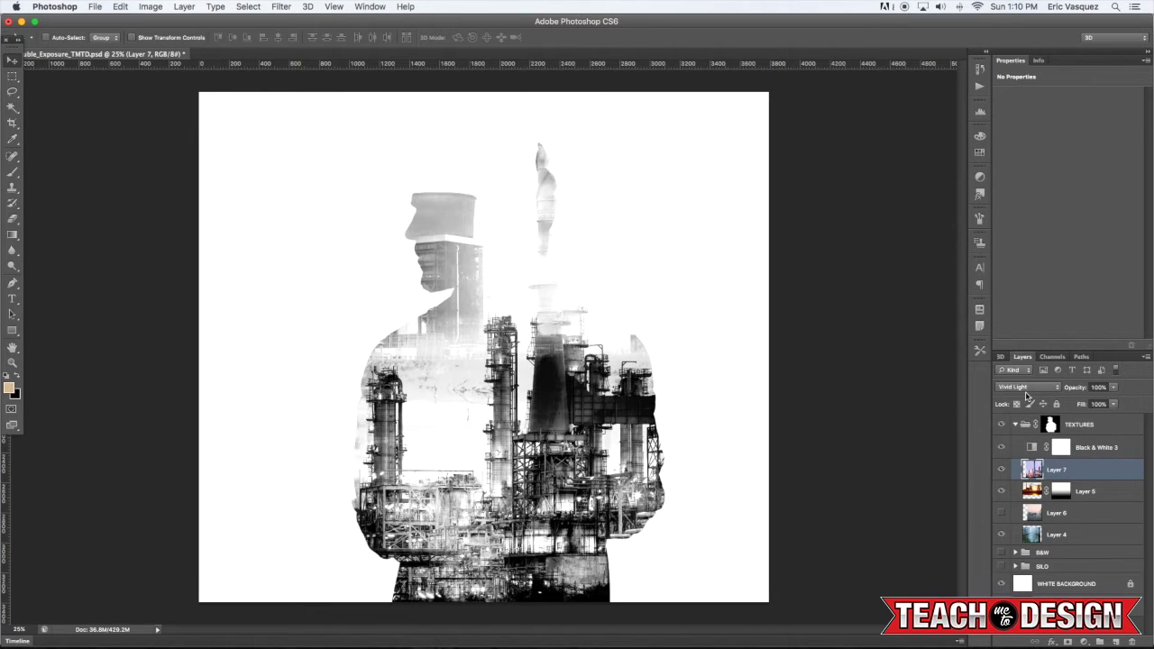
left_click_drag(590, 402, 579, 401)
left_click_drag(584, 410, 619, 457)
Try opacities of 50%, 30% and 60% on Layer 7, returning to 30%
key("5")
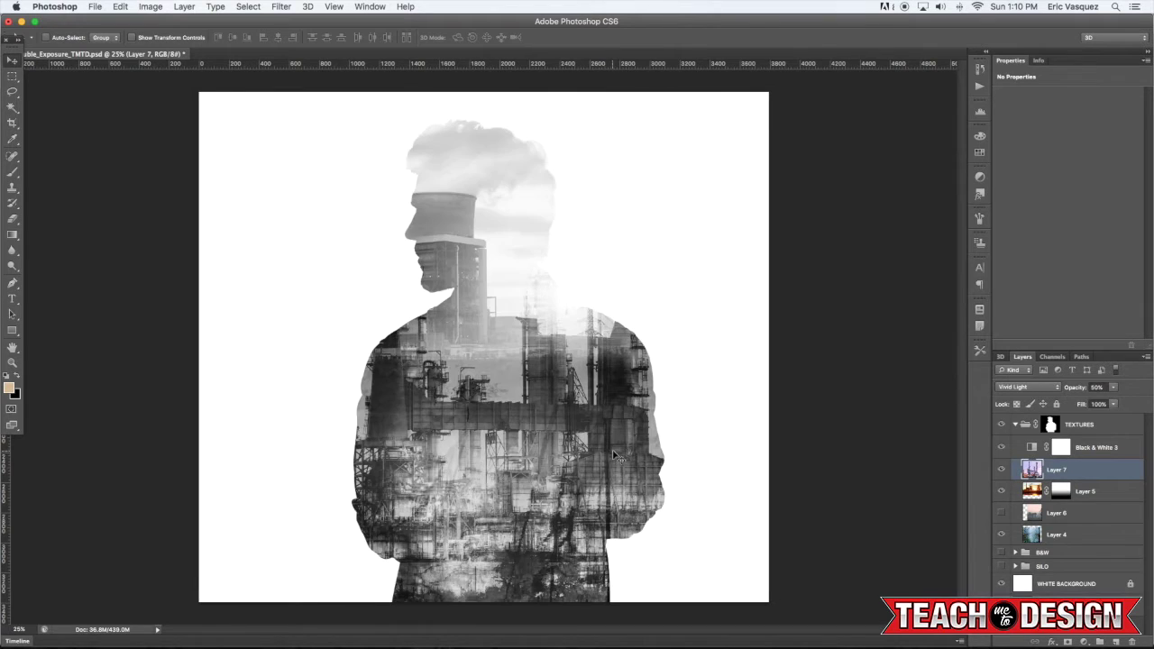
key("3")
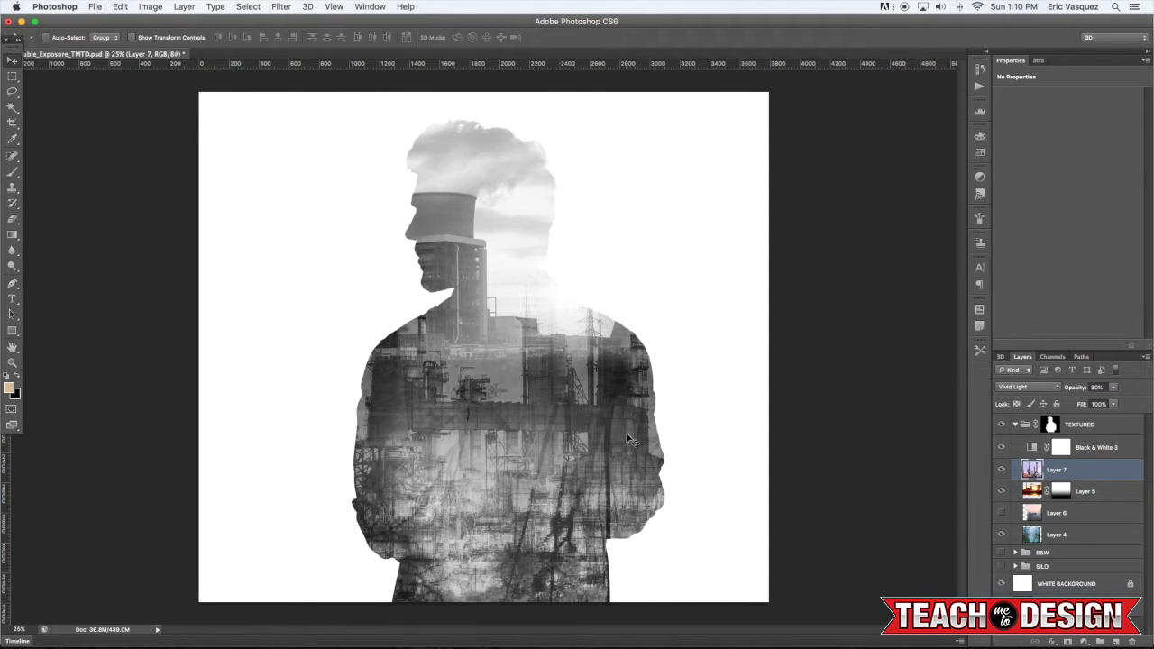
key("5")
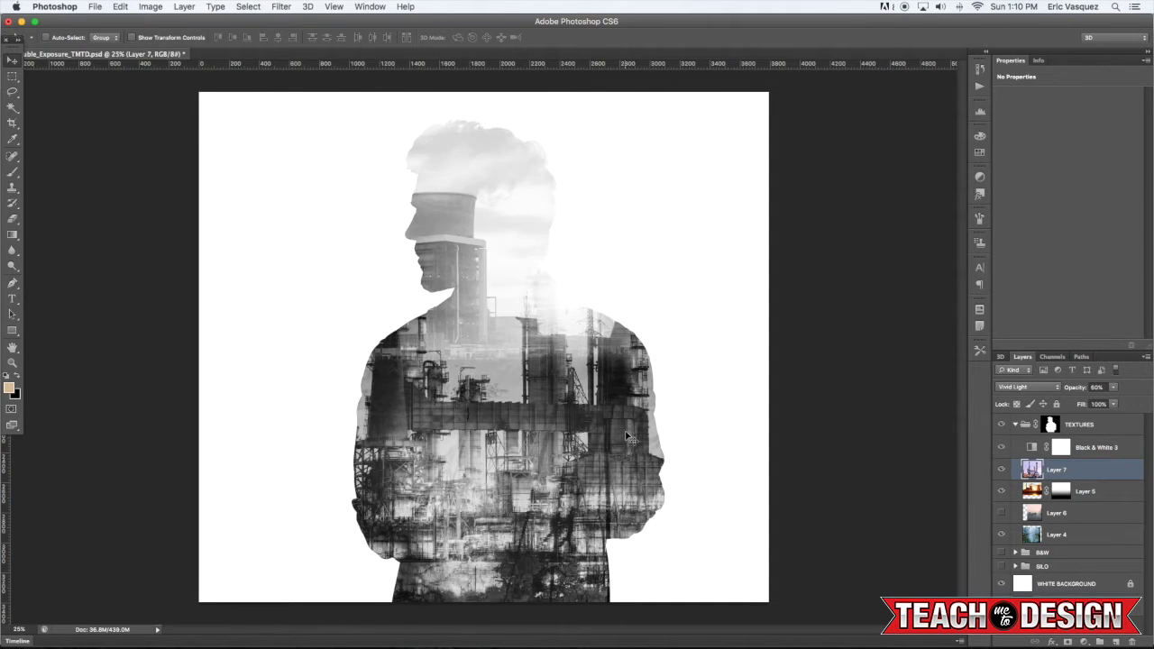
key("3")
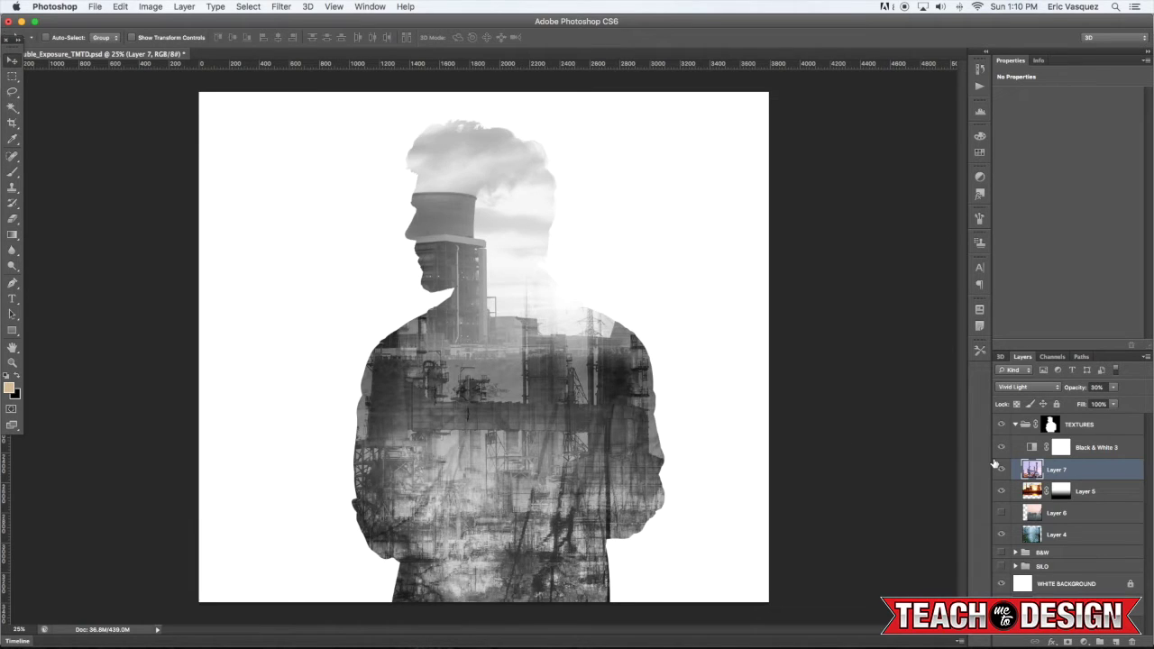
Change Layer 7's blend mode to Multiply, compare it on and off, and set its opacity to 50%
left_click(1000, 467)
left_click(1028, 388)
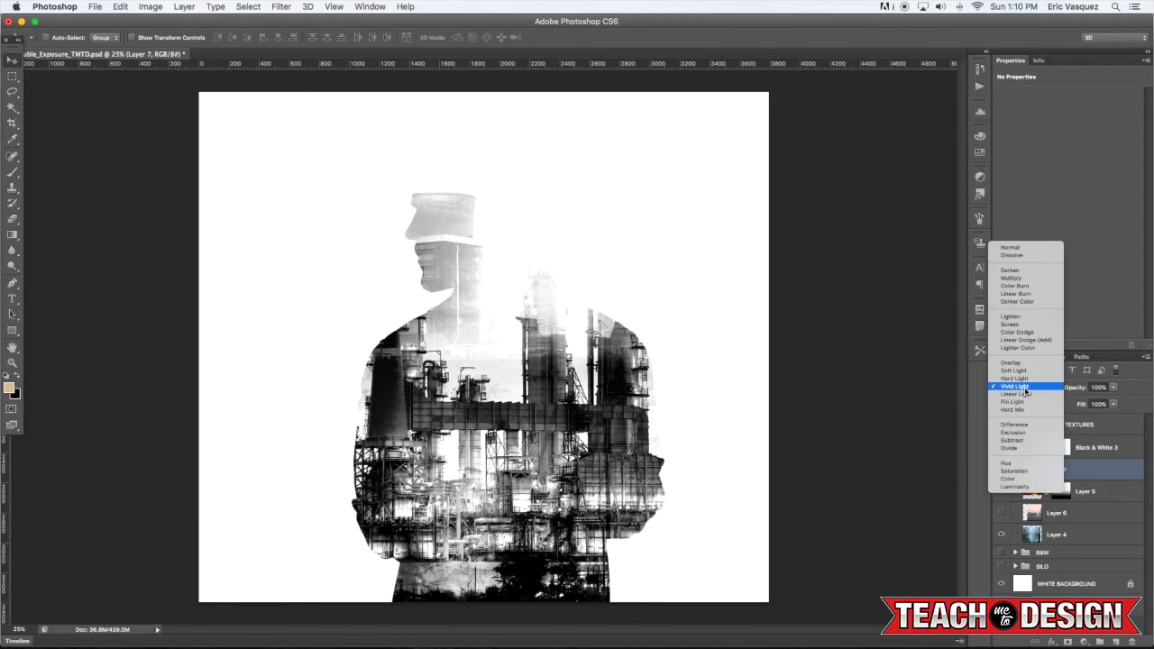
left_click(1017, 281)
left_click(999, 468)
left_click(999, 468)
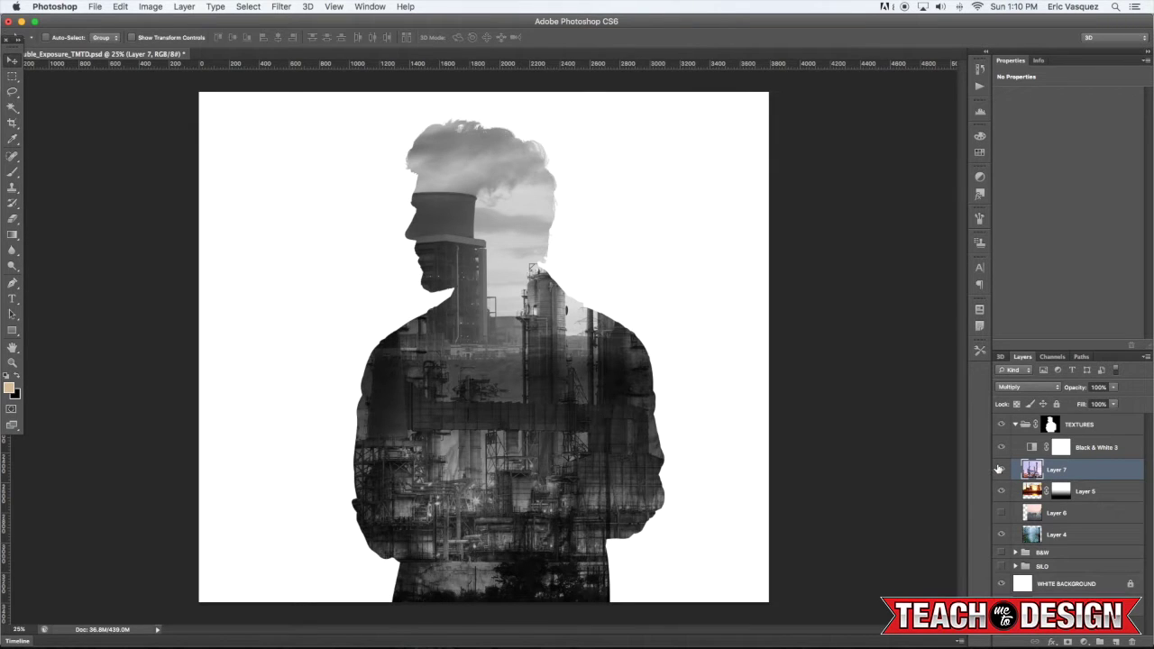
left_click(999, 468)
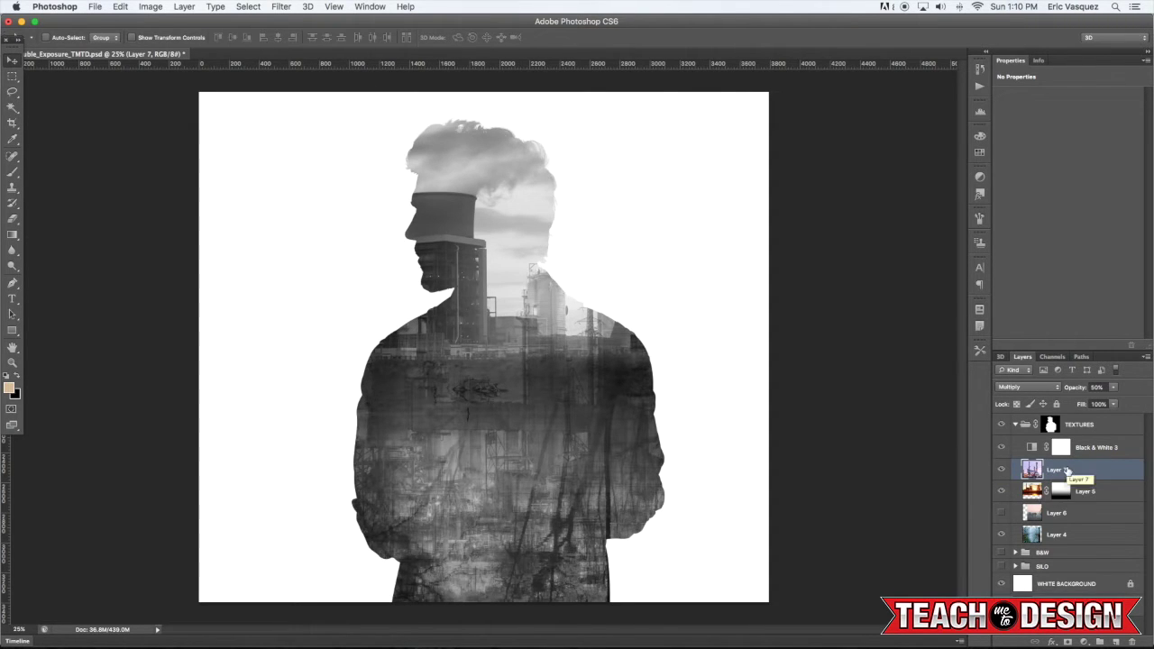
Compare the composite with Layer 4 off and on, and move Layer 4 above Layer 7, directly beneath the Black & White adjustment
left_click(1001, 534)
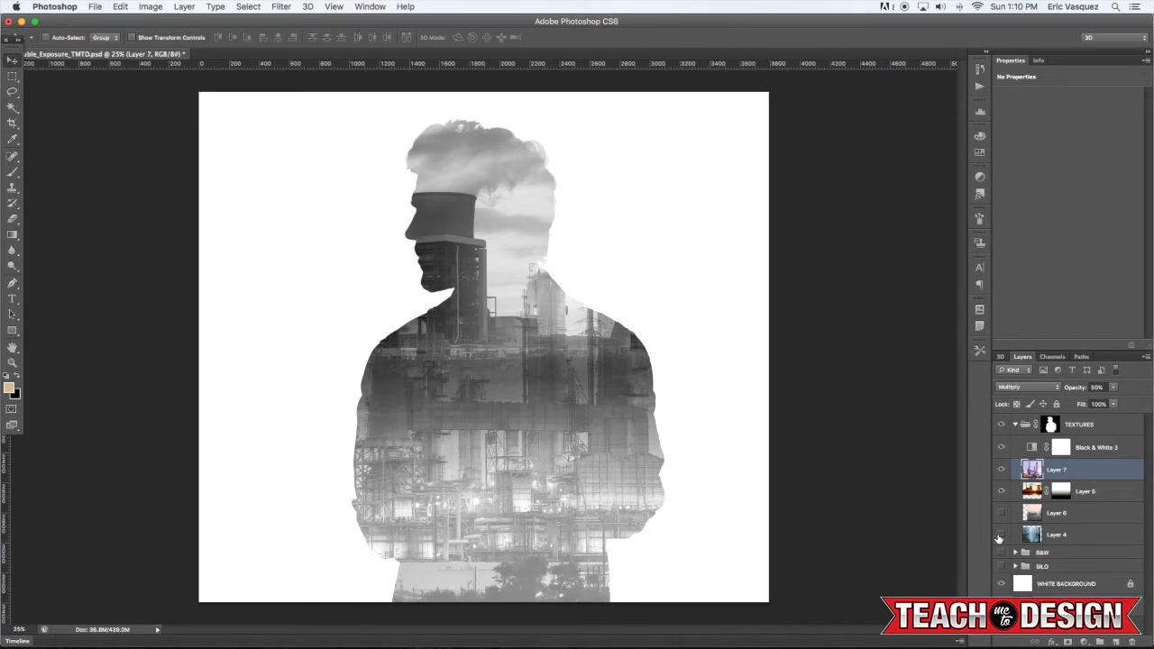
left_click(999, 537)
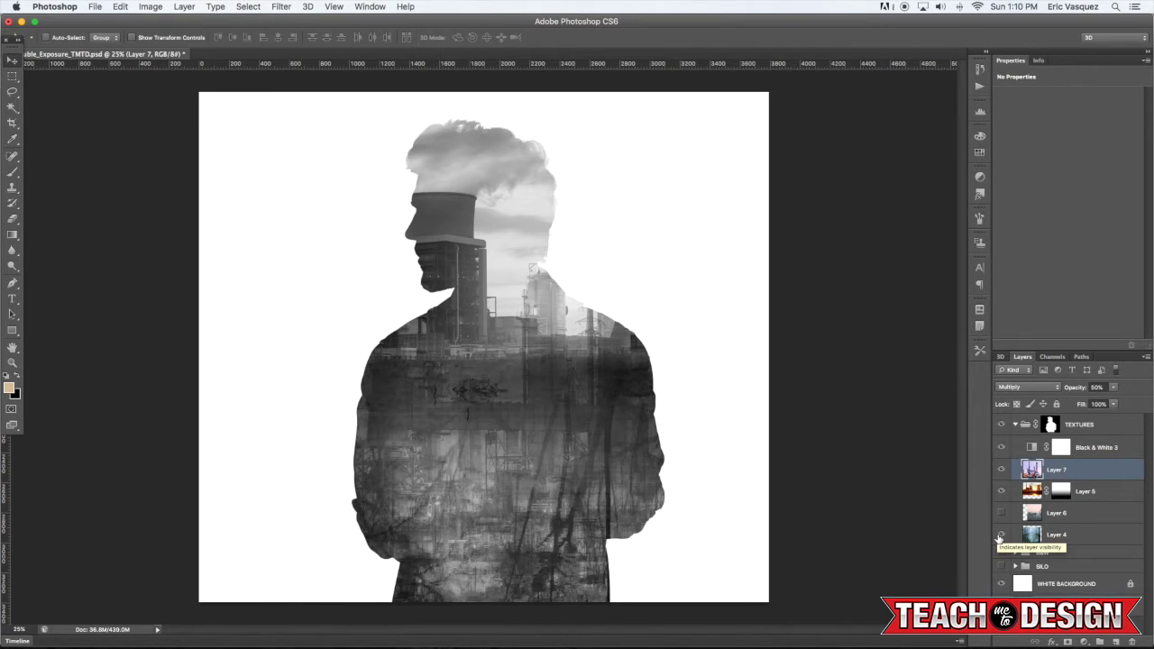
left_click(1090, 535)
left_click_drag(1090, 535, 1087, 474)
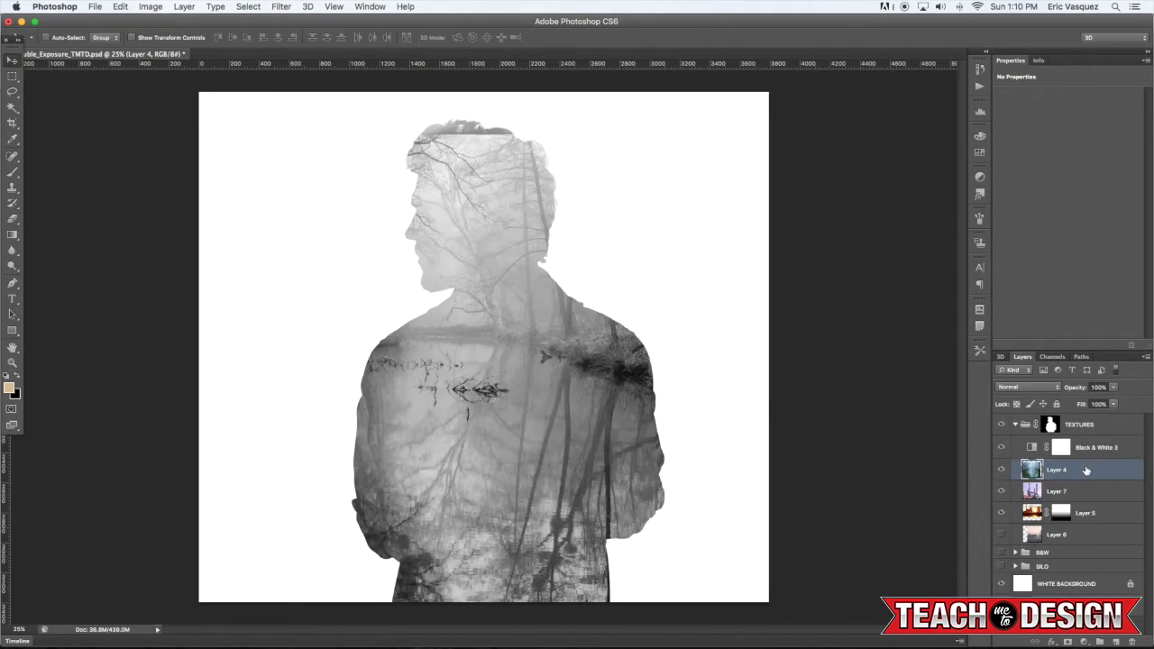
Try Screen on Layer 4, shift its forest image slightly upward, and change its blend mode to Lighten
left_click(1012, 389)
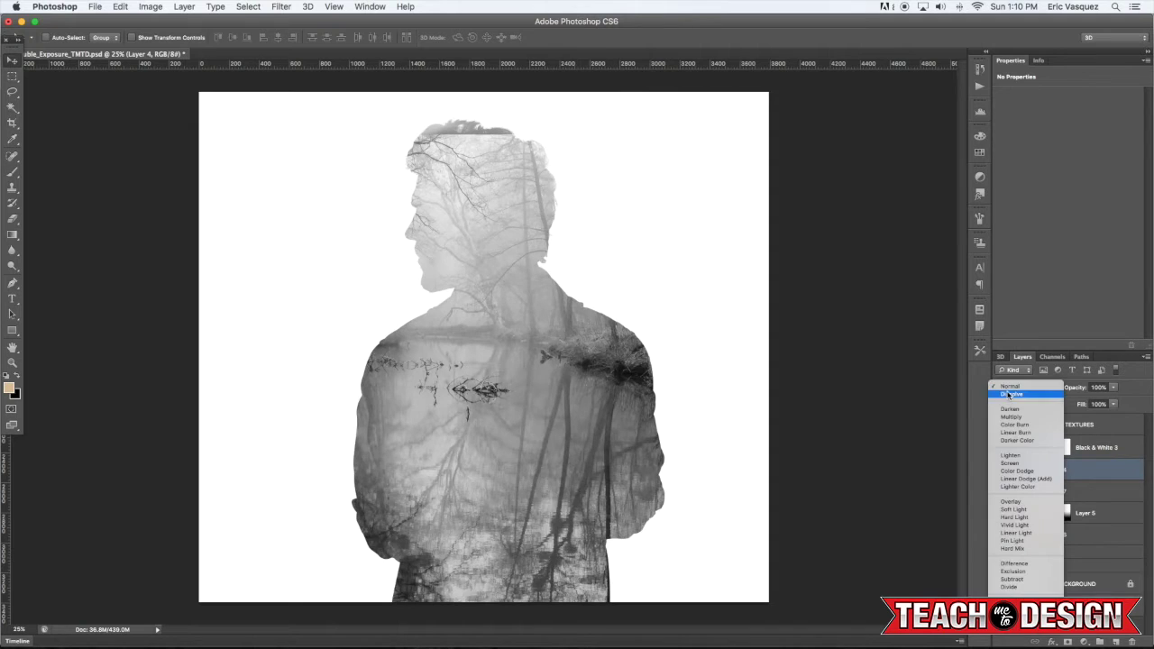
left_click(1012, 463)
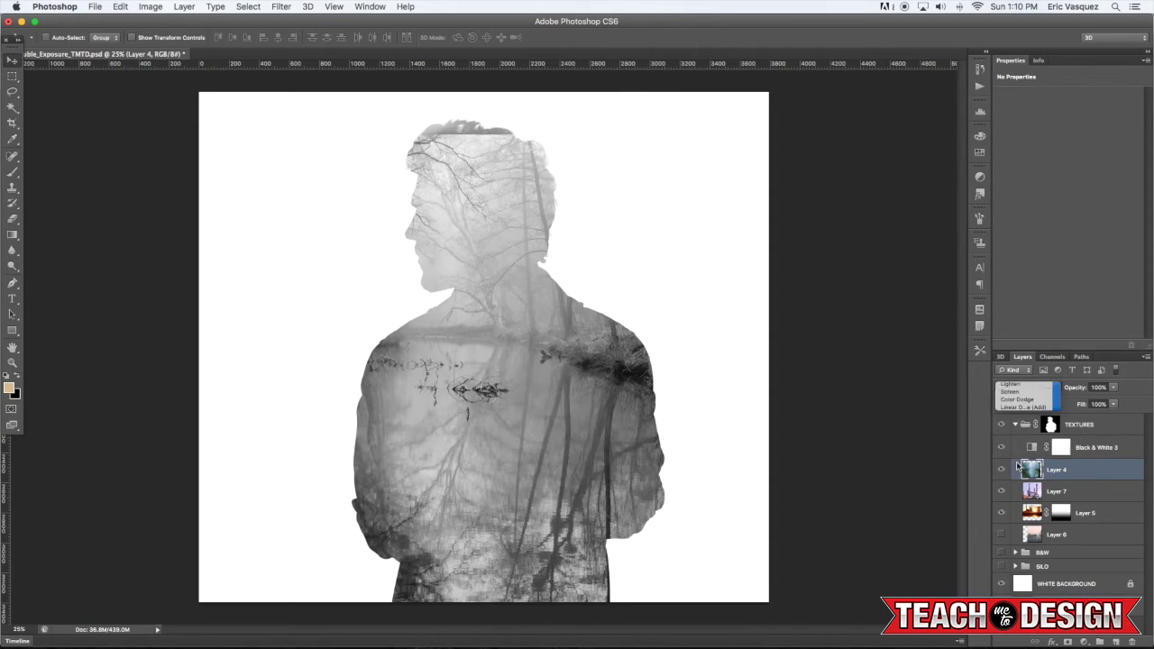
left_click_drag(529, 443, 527, 417)
left_click(1011, 387)
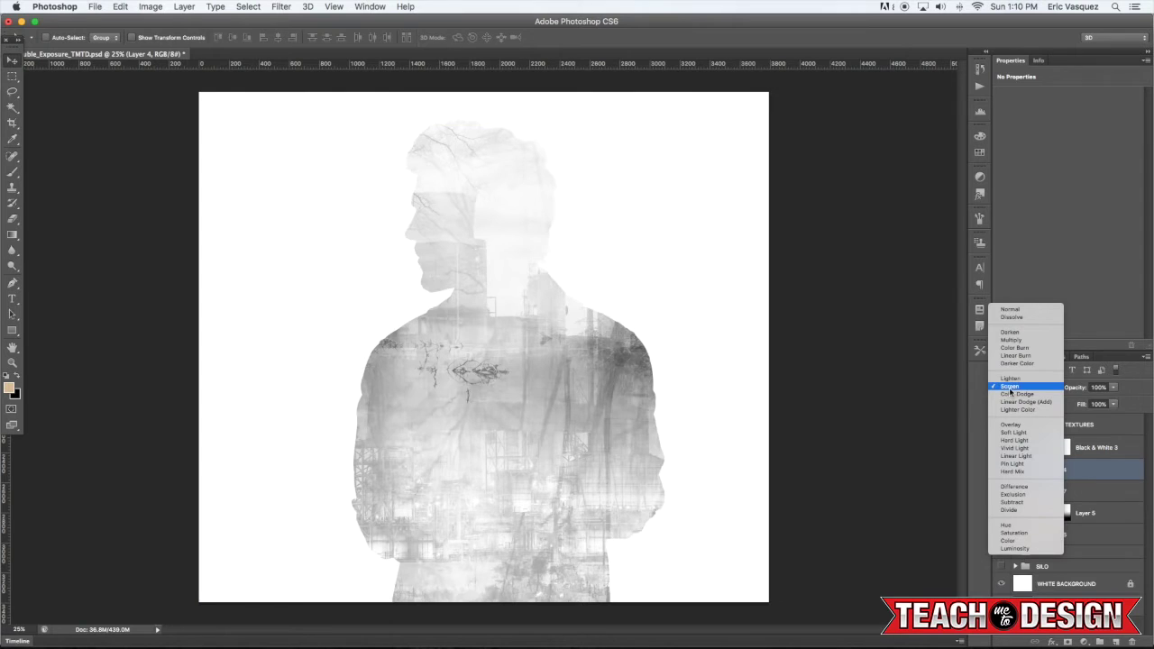
left_click(1010, 382)
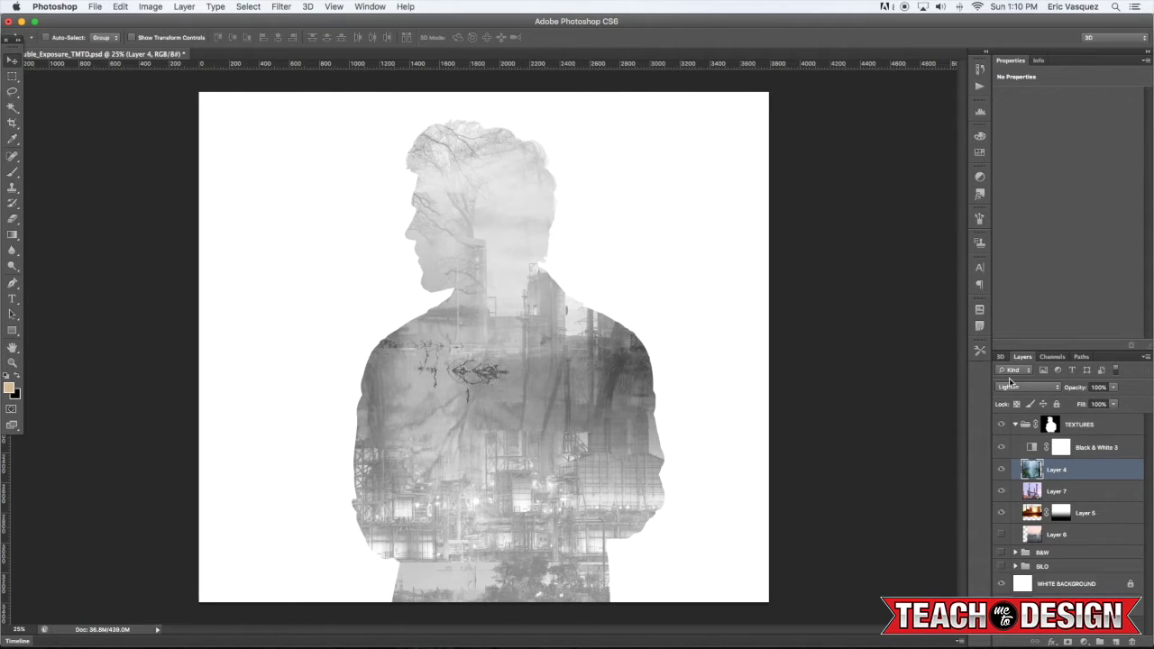
Compare the composite with Layer 7 and Layer 5 each switched off and on
left_click(1001, 491)
left_click(1001, 492)
left_click(1001, 492)
left_click(1001, 492)
left_click(1001, 492)
left_click(1000, 491)
left_click(999, 514)
left_click(999, 513)
Move the masked Layer 5 above Layer 4 in the TEXTURES group and compare it off and on
left_click(1115, 516)
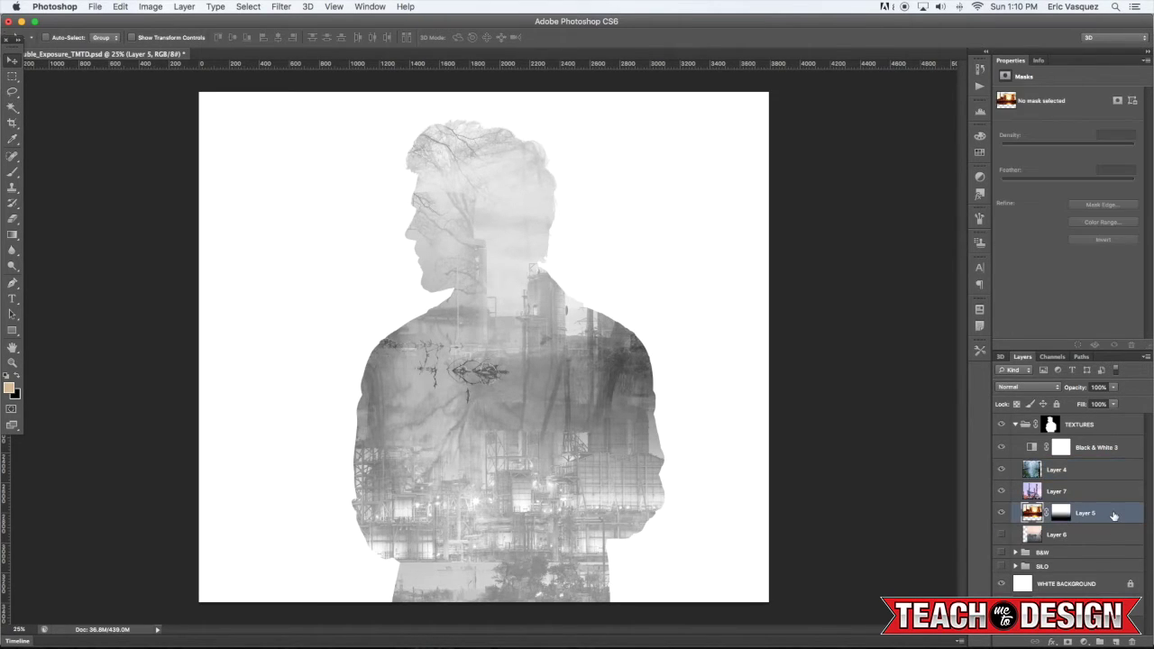
left_click_drag(1112, 516, 1102, 469)
key("super+z")
left_click_drag(1096, 512, 1085, 467)
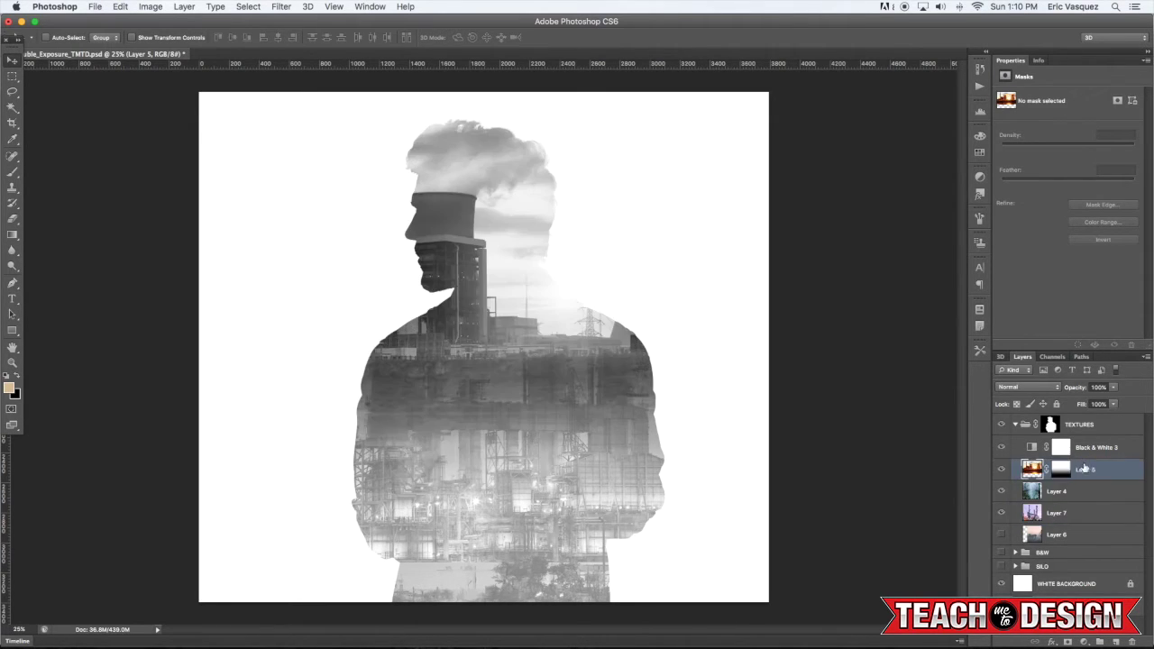
left_click(1000, 471)
left_click(1000, 470)
Unlink Layer 5's image from its mask and move the image sideways so the cooling tower sits at the back of the head
left_click(1057, 470)
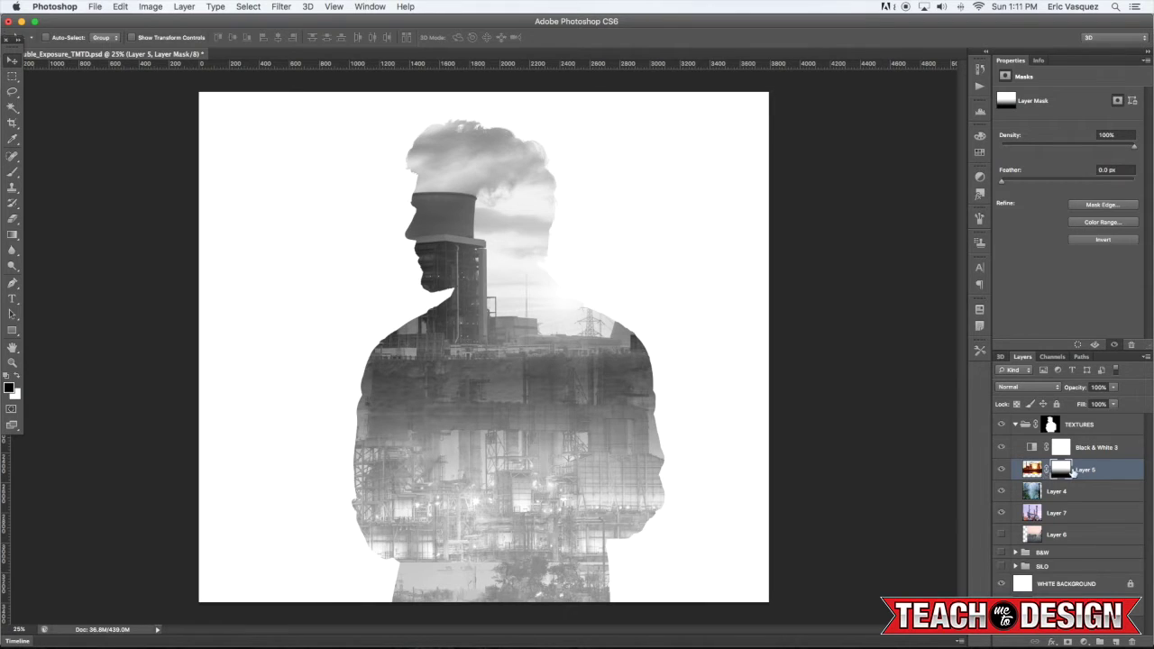
left_click(1045, 470)
left_click(1032, 470)
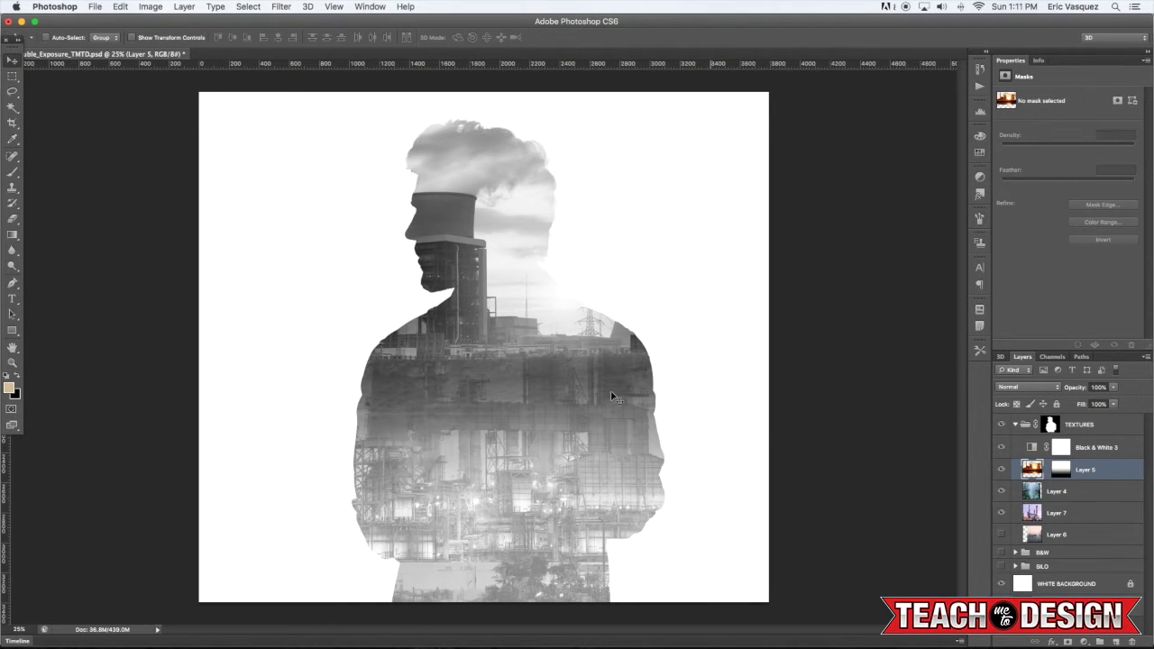
left_click_drag(475, 385, 575, 384)
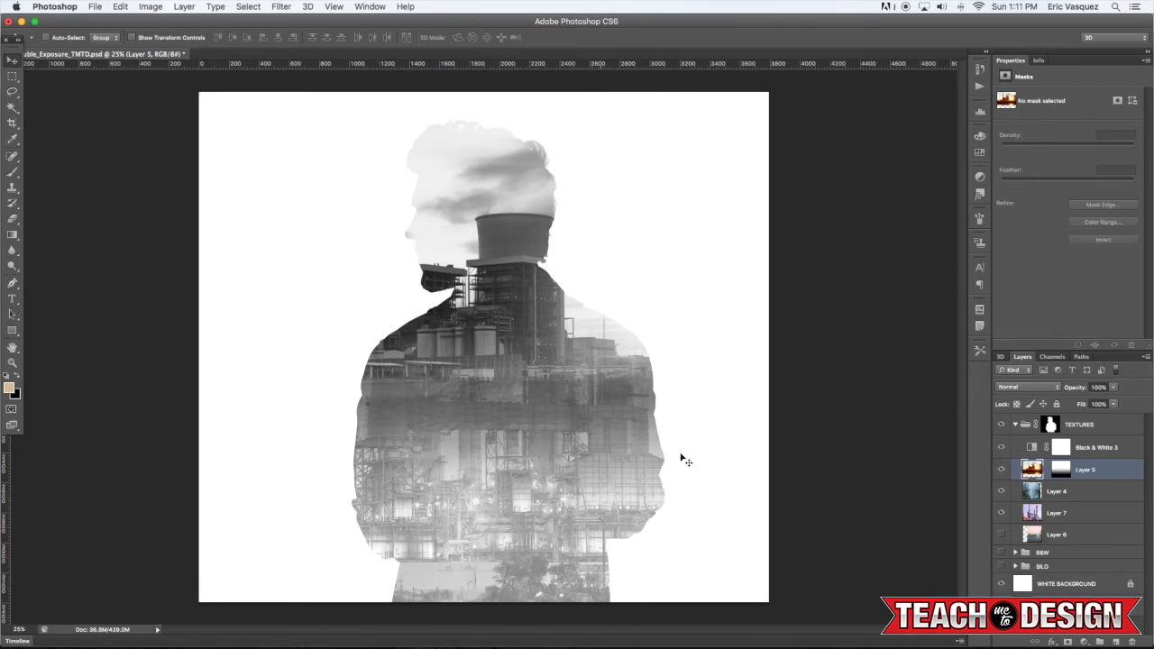
Scale Layer 5's image to about 115% and reposition it so the cooling tower fills the back of the head
key("super+t")
left_click_drag(144, 515, 76, 559)
left_click_drag(579, 484, 600, 426)
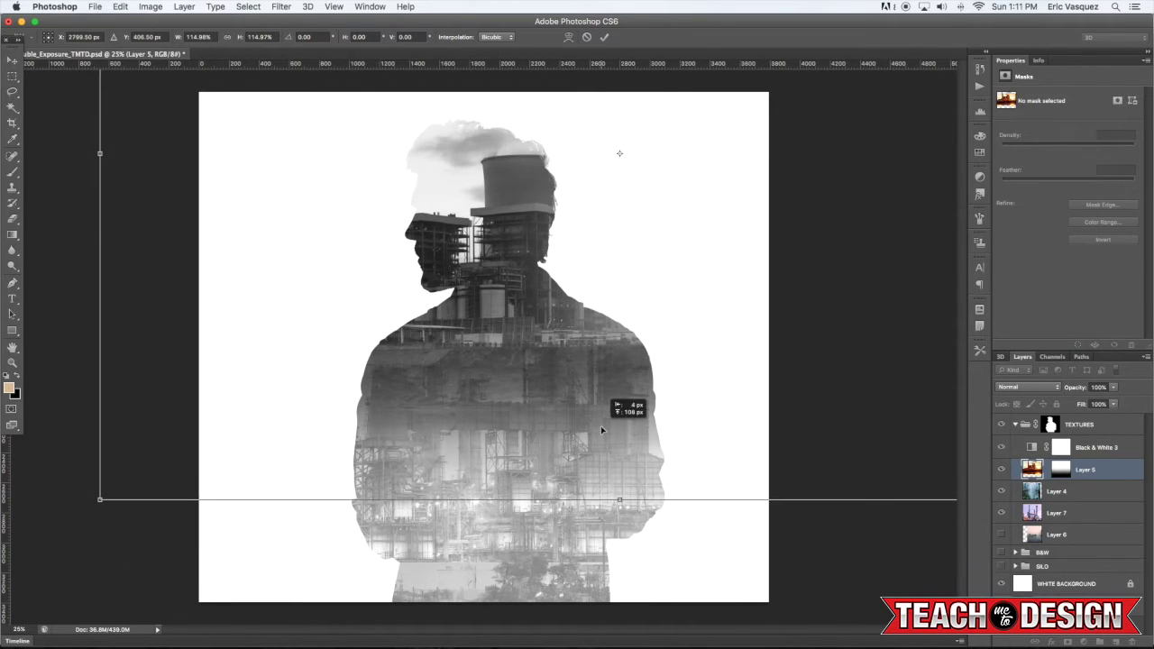
key("Return")
left_click_drag(542, 385, 543, 394)
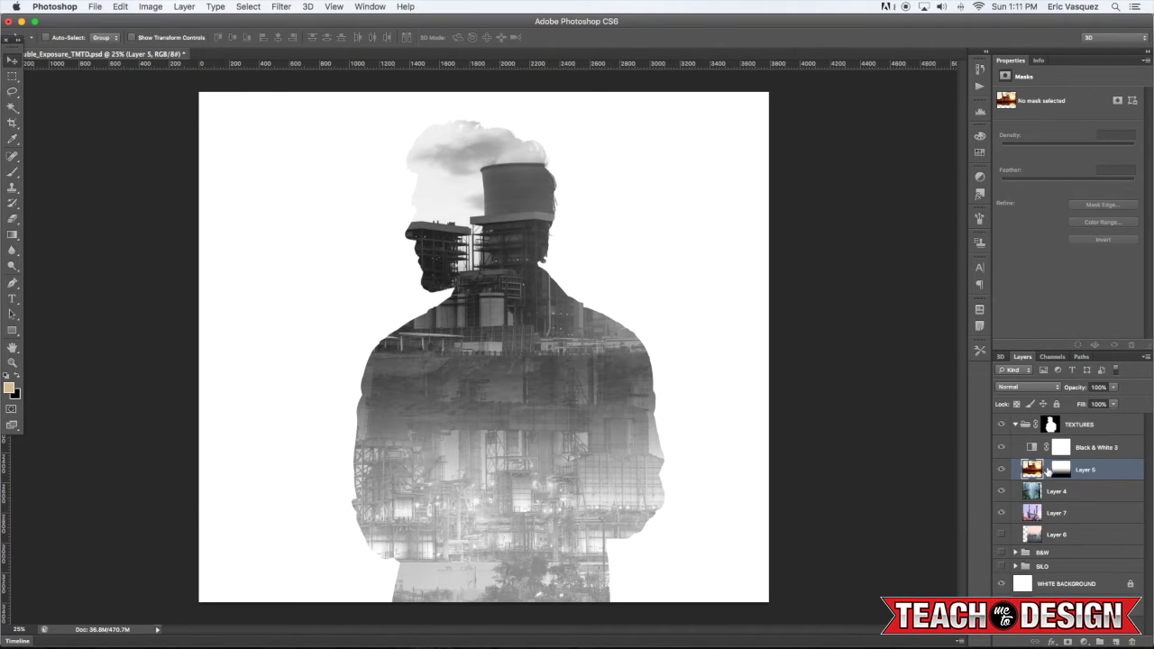
Collapse the TEXTURES group, make the B&W group visible, and move it above TEXTURES
left_click(1066, 535)
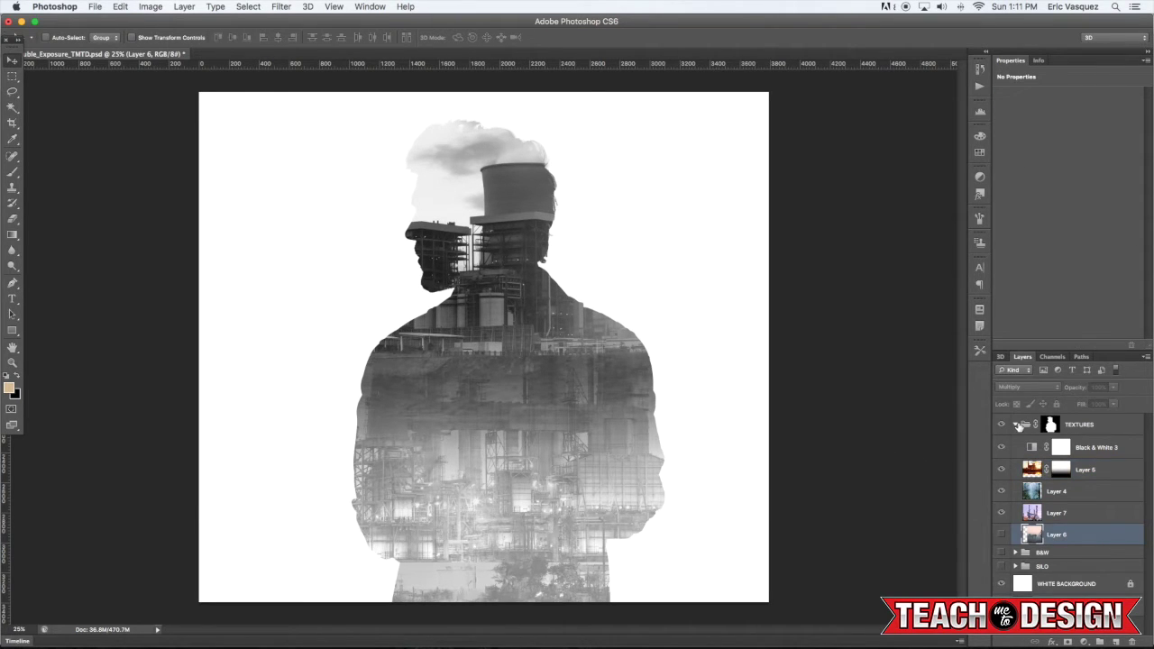
left_click(1016, 424)
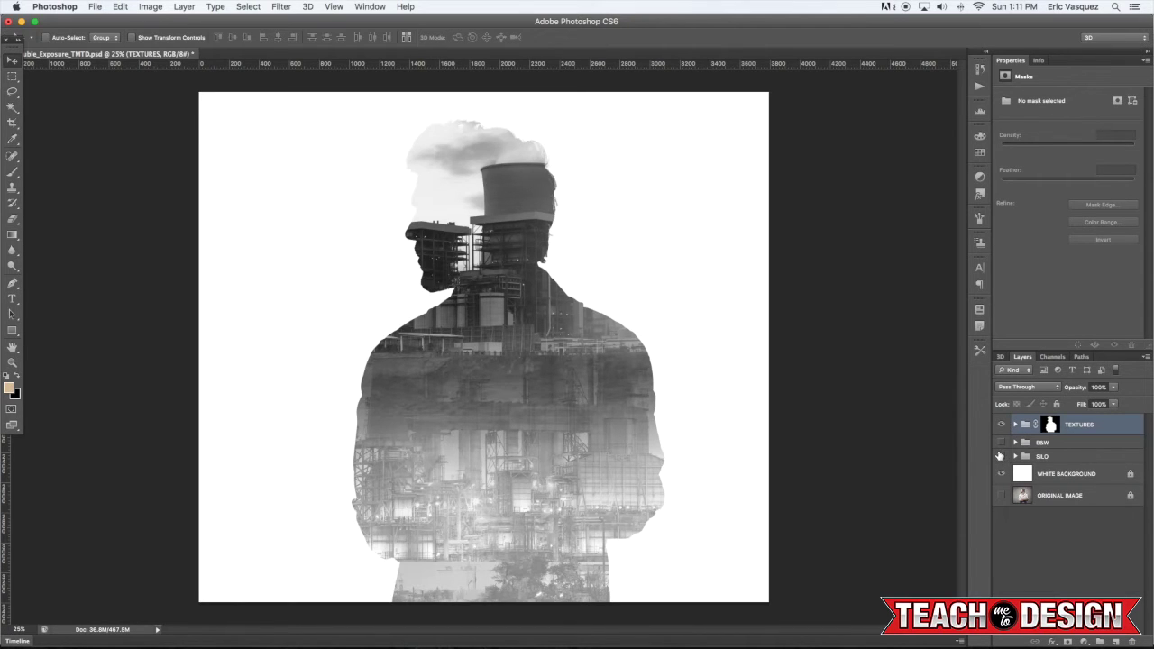
left_click(1001, 442)
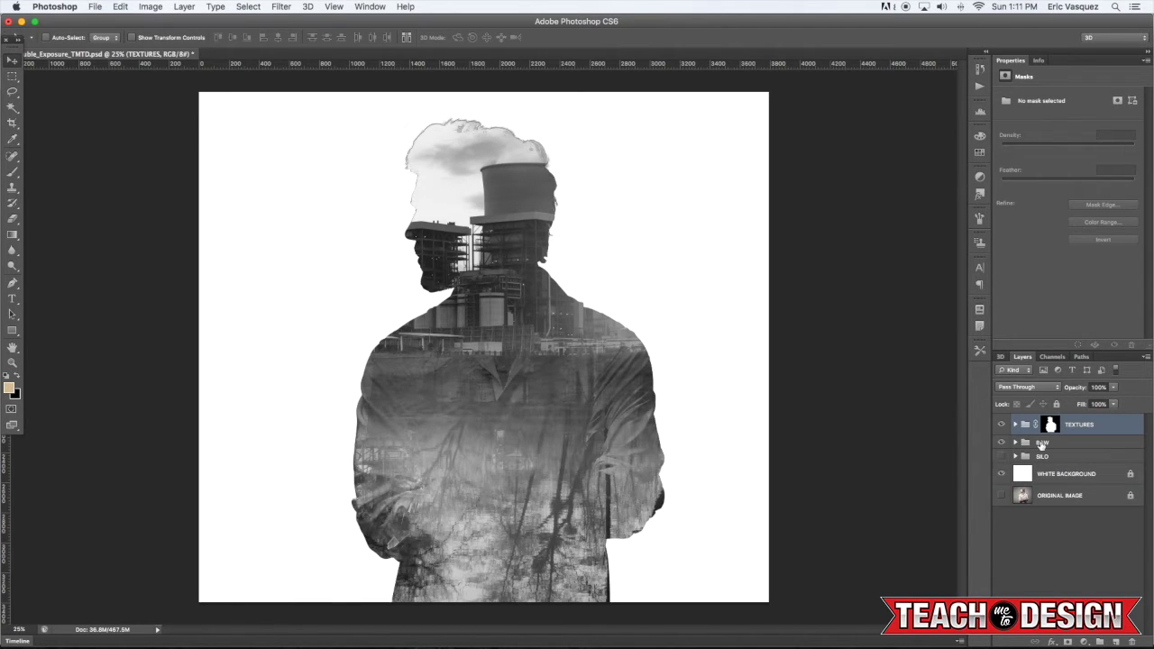
left_click(1037, 444)
left_click_drag(1078, 448, 1077, 420)
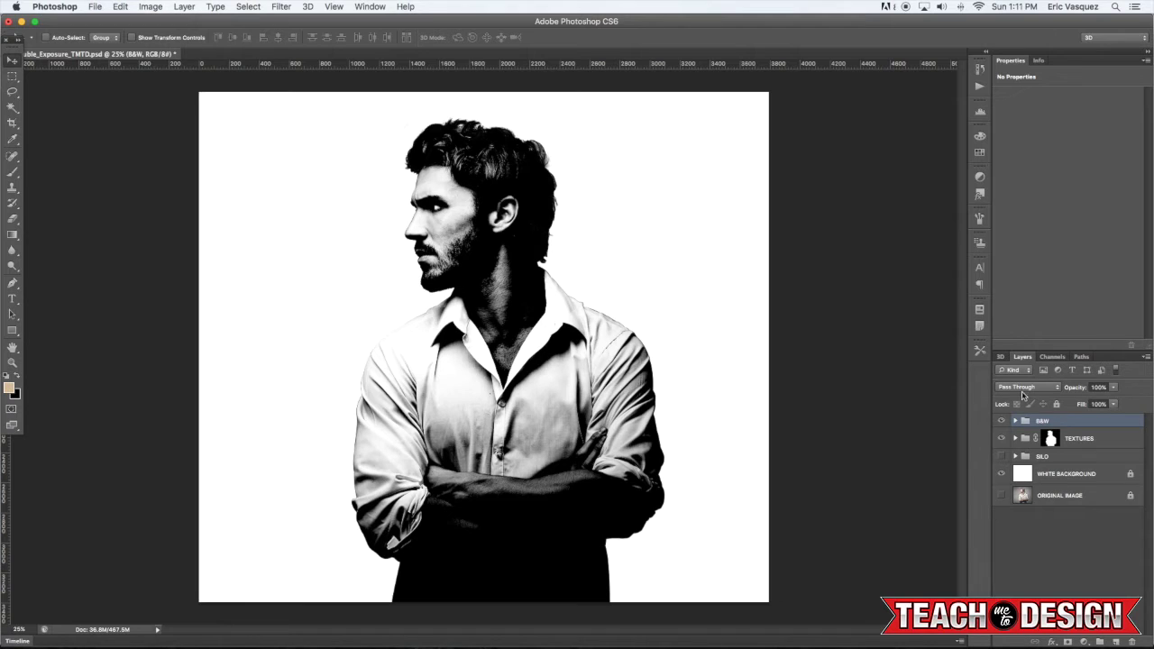
Try Multiply and Screen on the B&W group, and settle on the Lighten blend mode
left_click(1022, 389)
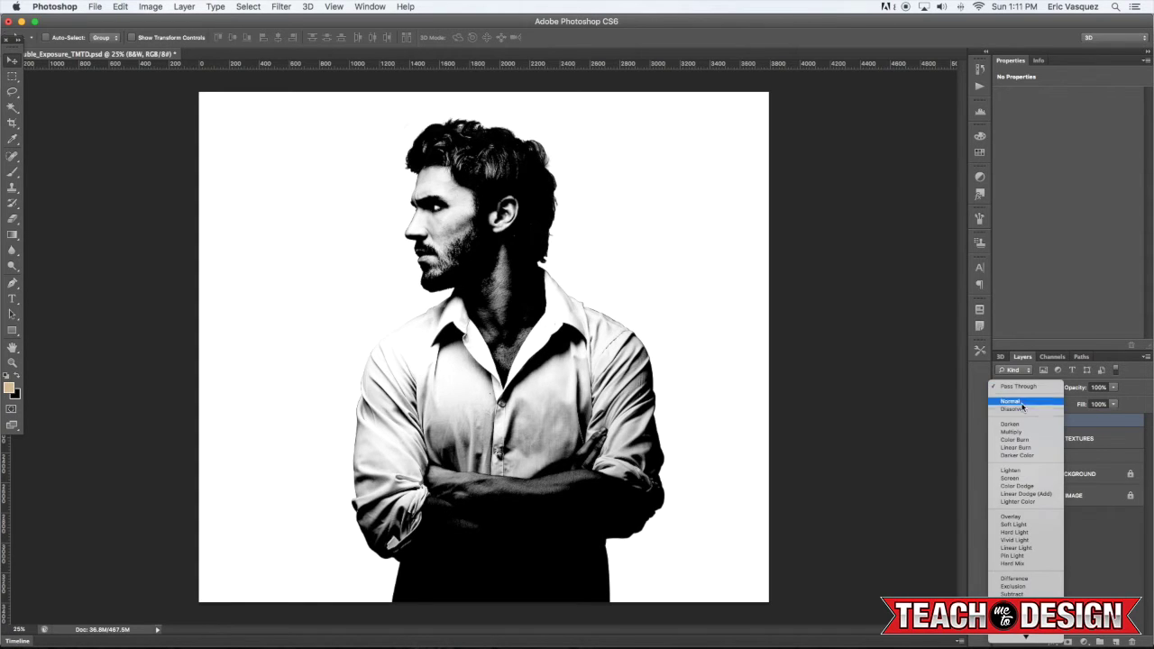
left_click(1015, 419)
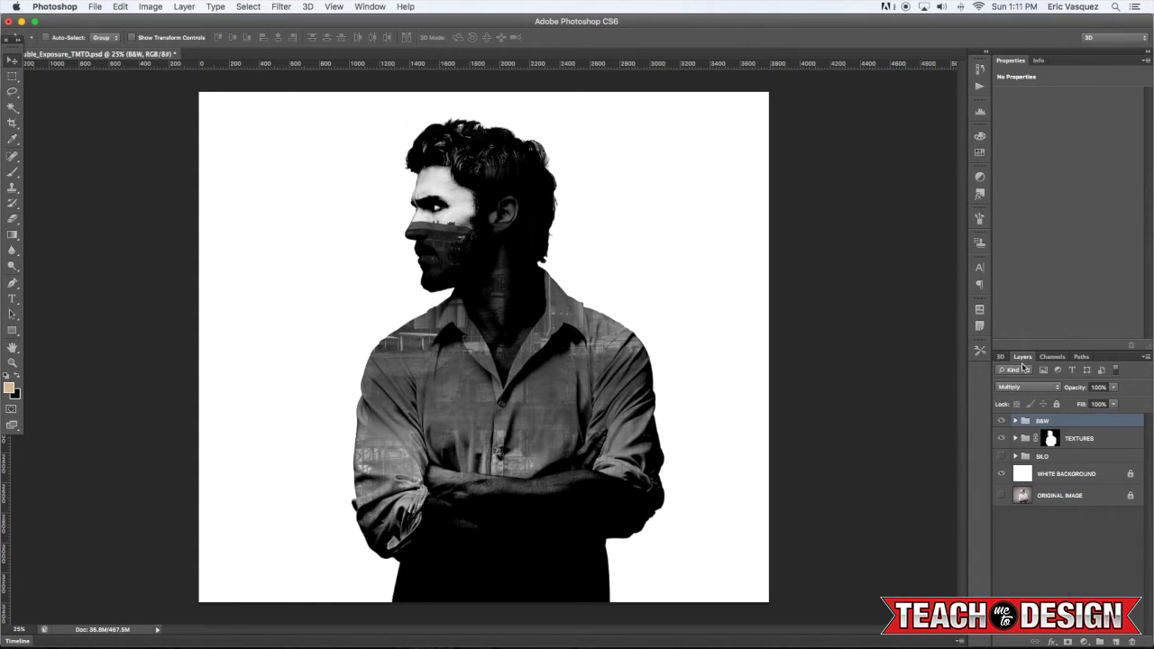
left_click(1023, 389)
left_click(1020, 438)
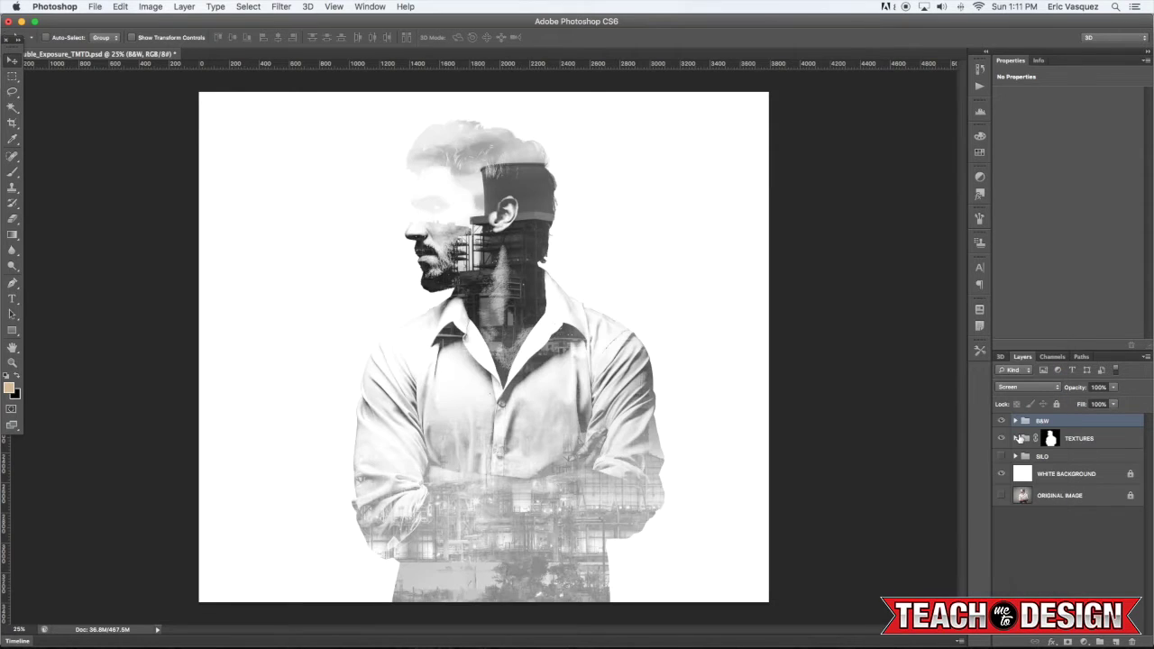
left_click(1039, 387)
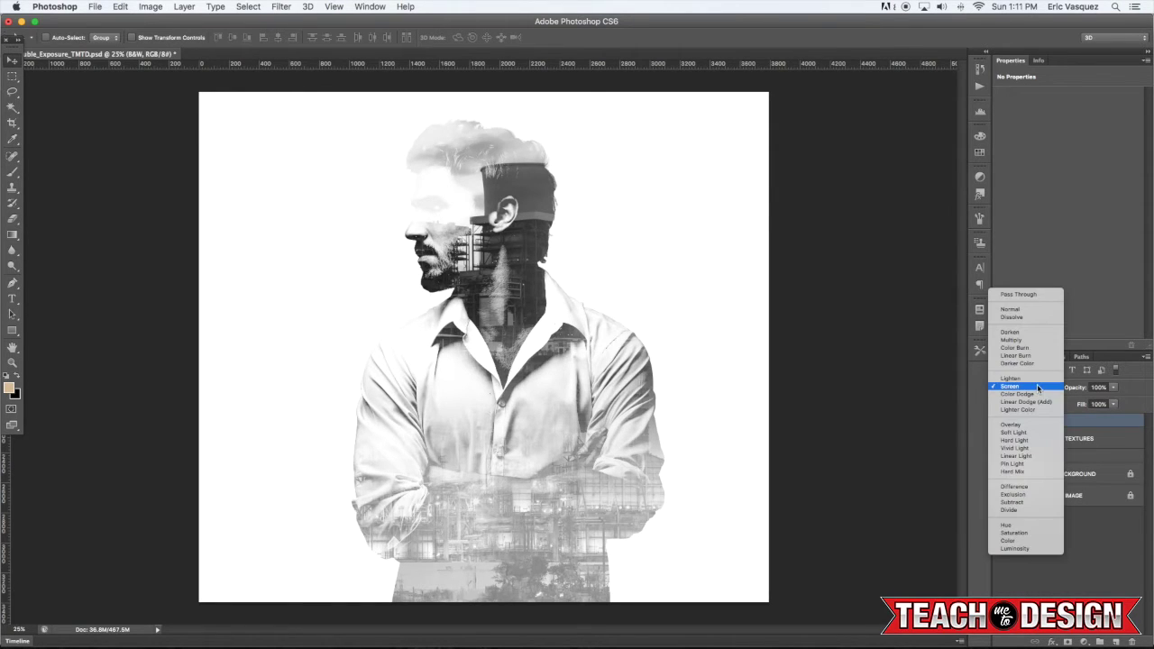
left_click(1028, 378)
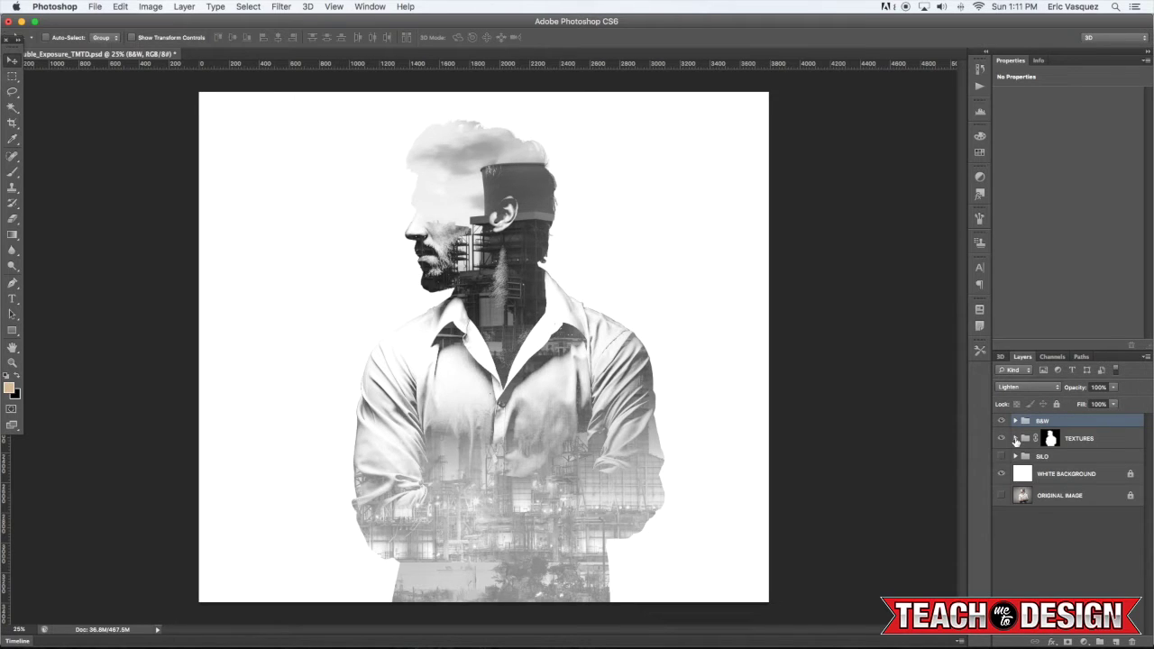
Expand the TEXTURES group, shift Layer 4's forest image up toward the face side of the man, and hide the layer
left_click(1015, 438)
left_click(1082, 505)
left_click_drag(527, 402, 483, 337)
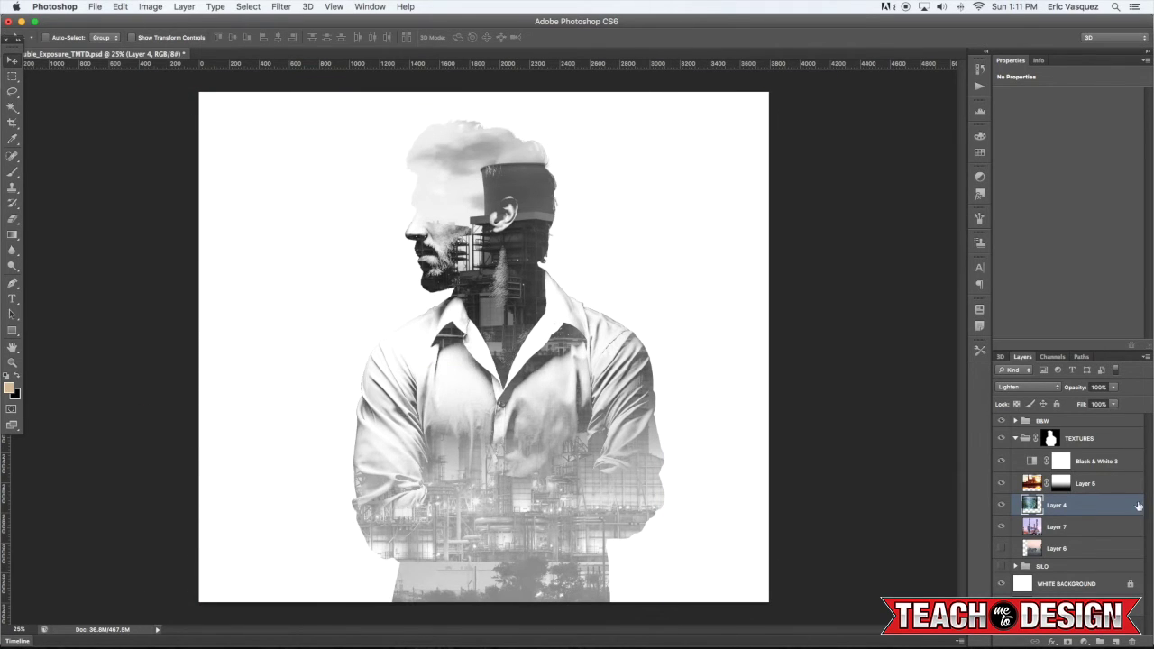
left_click(1001, 506)
Move Layer 7 downward so the refinery's horizontal bridge crosses the man's folded forearms
left_click(1090, 488)
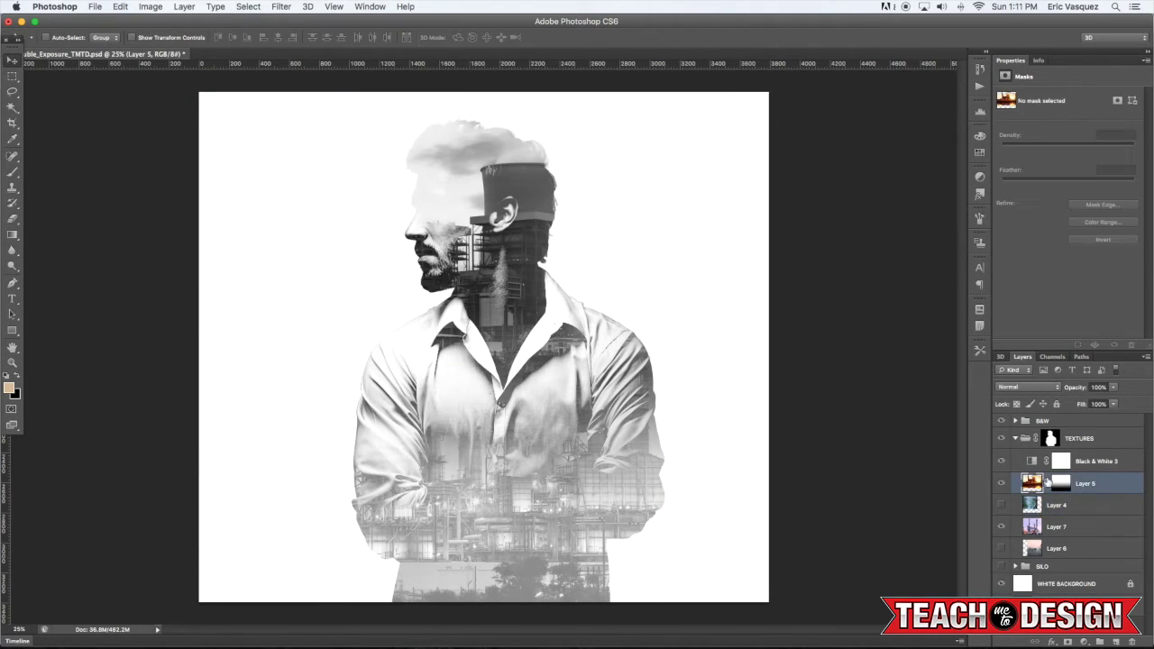
left_click(1069, 529)
left_click_drag(604, 404, 599, 497)
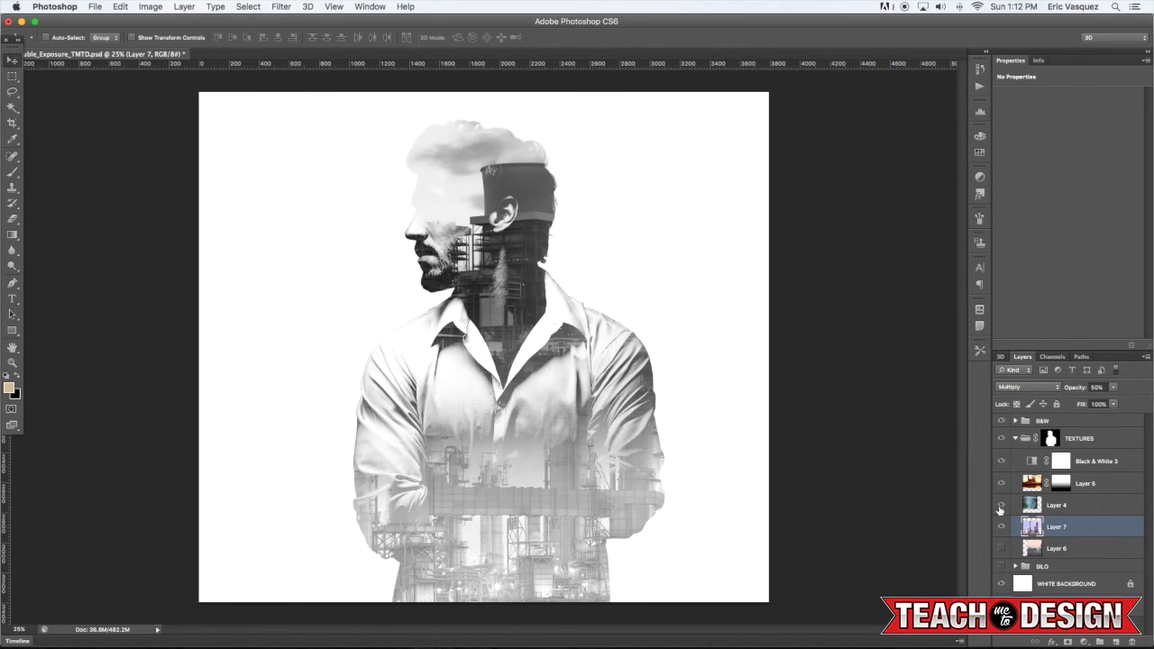
Collapse the TEXTURES group and place a duplicate of the B&W group directly beneath it
left_click(1015, 439)
left_click(1062, 422)
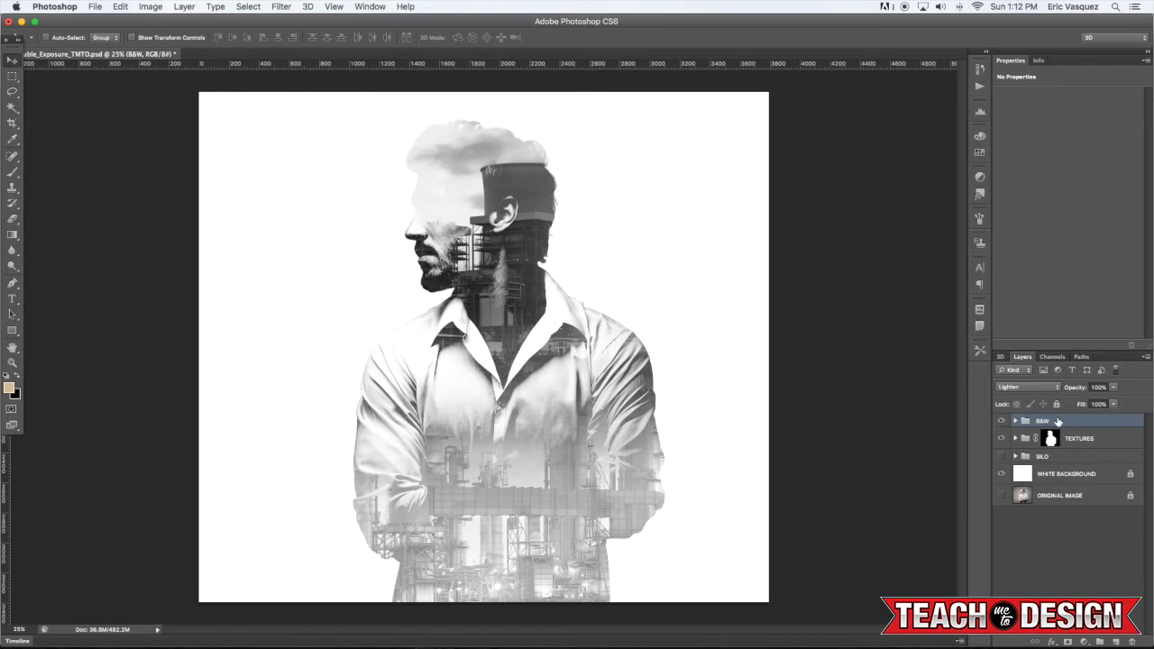
left_click_drag(1080, 426, 1082, 461)
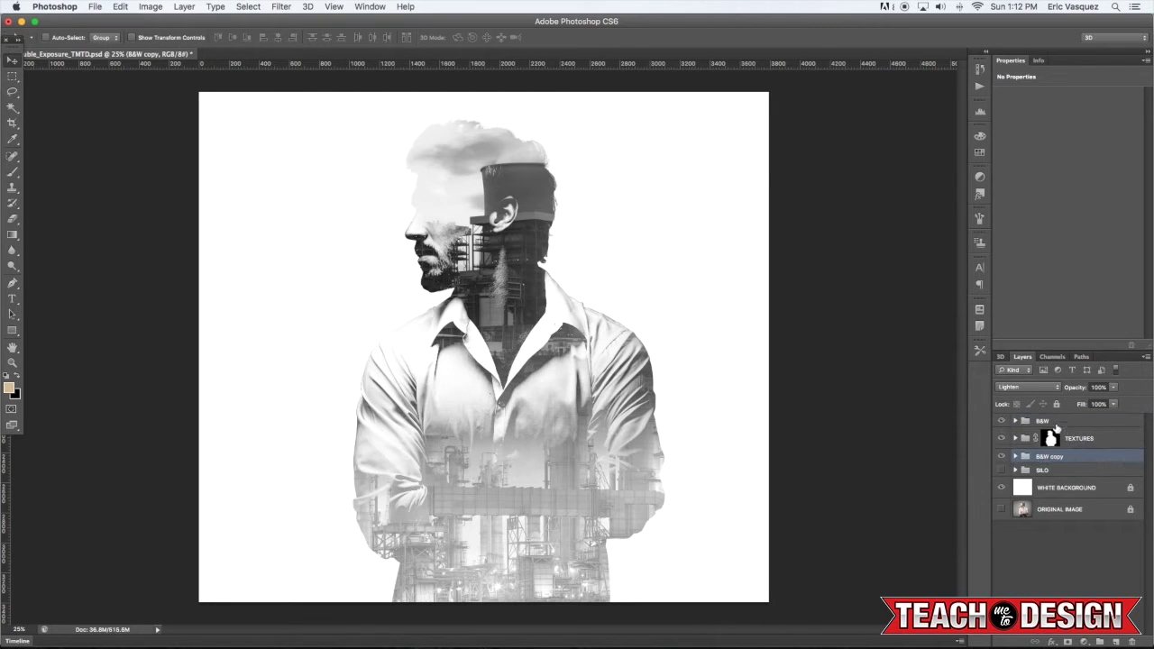
Compare the portrait with the upper B&W group off and on, leaving it visible and selected
left_click(1002, 422)
left_click(1002, 422)
left_click(1036, 421)
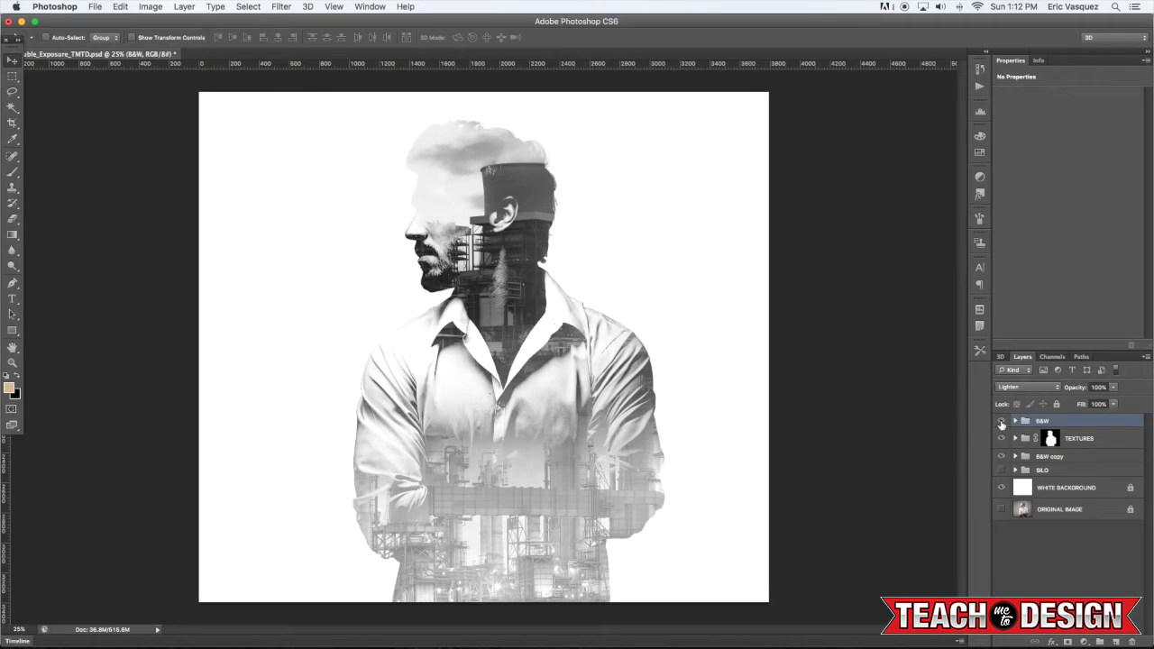
left_click(1002, 422)
left_click(1084, 442)
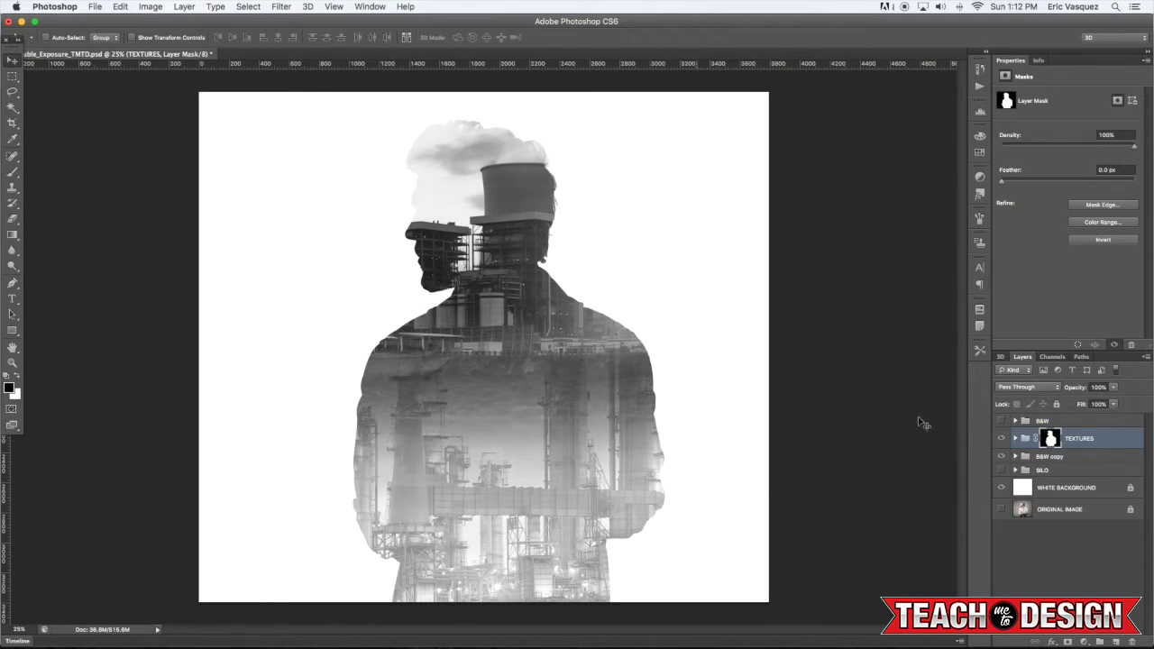
left_click(1001, 421)
left_click(1053, 423)
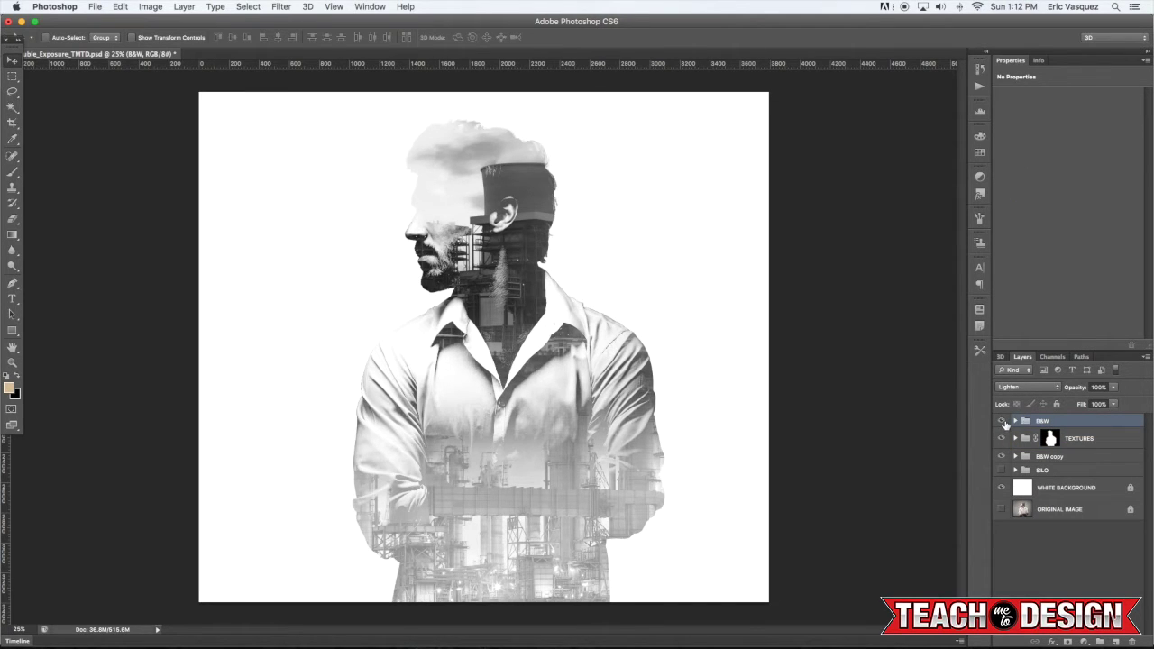
Add a layer mask to the upper B&W group, enlarge the brush, and paint black over the chest to reveal the industrial texture
key("b")
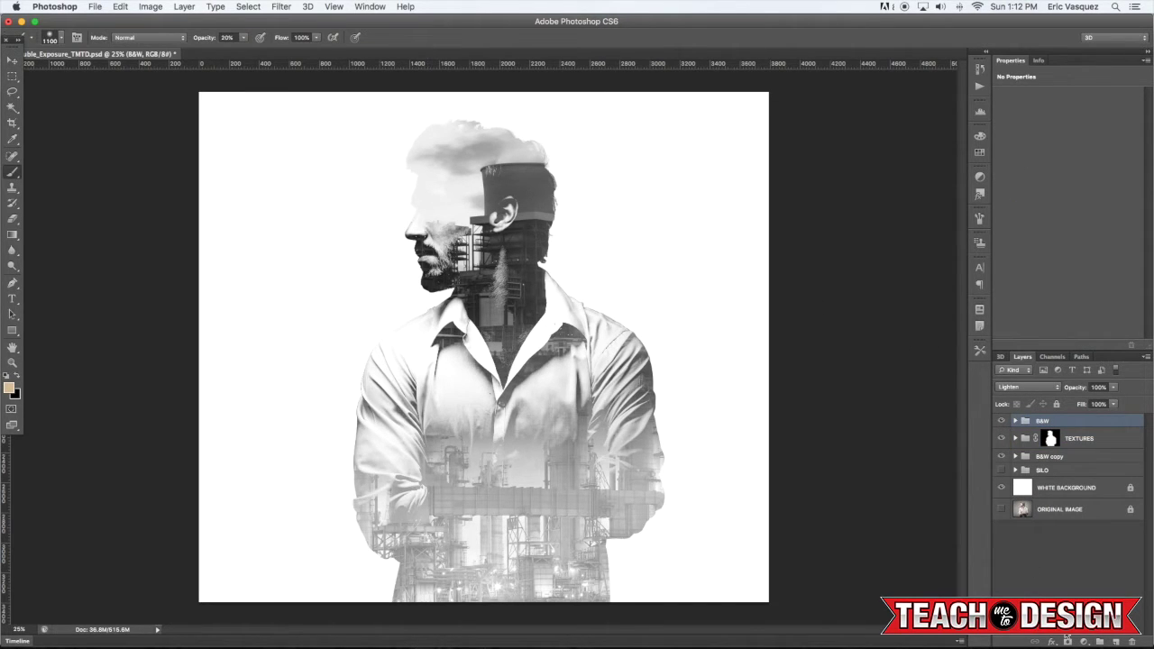
left_click(1067, 641)
key("bracketright")
key("bracketright")
mouse_move(521, 330)
left_mouse_down()
mouse_move(520, 389)
mouse_move(496, 393)
mouse_move(494, 409)
mouse_move(552, 406)
mouse_move(525, 364)
mouse_move(535, 351)
mouse_move(555, 356)
mouse_move(584, 407)
mouse_move(574, 363)
mouse_move(582, 403)
left_mouse_up()
Reduce the brush to 700 px and paint black on the B&W group's mask over the torso, collar and lower sleeve
key("bracketleft")
key("bracketleft")
key("bracketleft")
key("bracketleft")
key("bracketleft")
key("bracketleft")
mouse_move(472, 374)
left_mouse_down()
mouse_move(439, 415)
mouse_move(450, 375)
mouse_move(424, 458)
mouse_move(419, 428)
mouse_move(429, 502)
mouse_move(493, 423)
left_mouse_up()
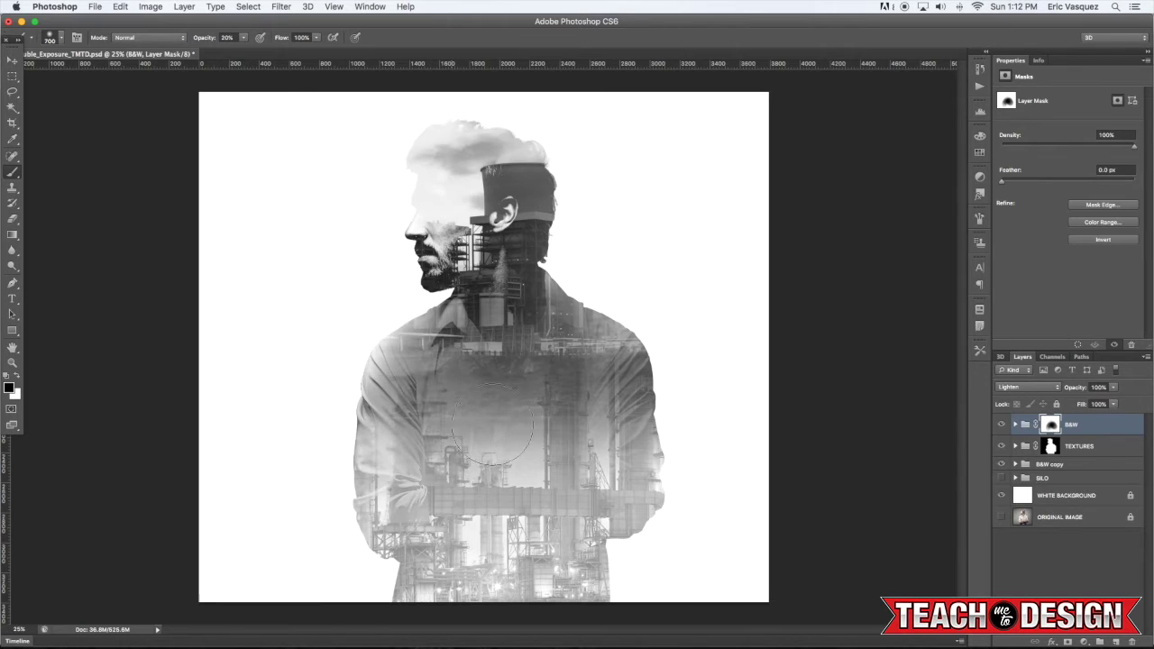
left_click_drag(525, 387, 547, 290)
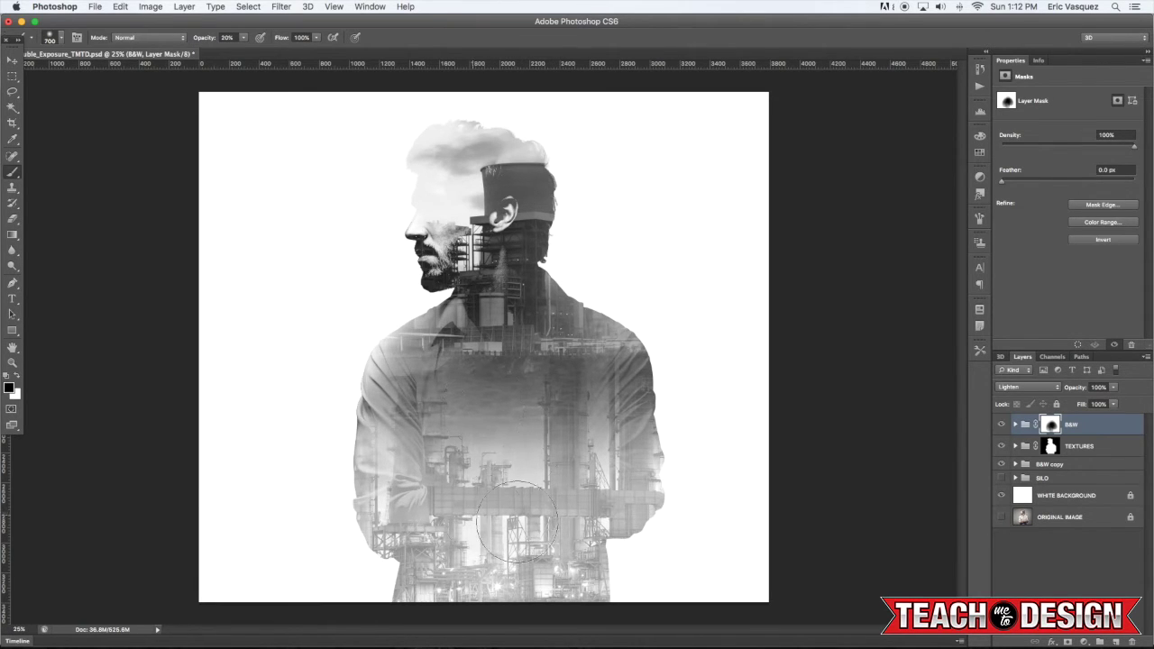
mouse_move(402, 444)
left_mouse_down()
mouse_move(396, 361)
mouse_move(378, 449)
mouse_move(388, 490)
mouse_move(432, 499)
left_mouse_up()
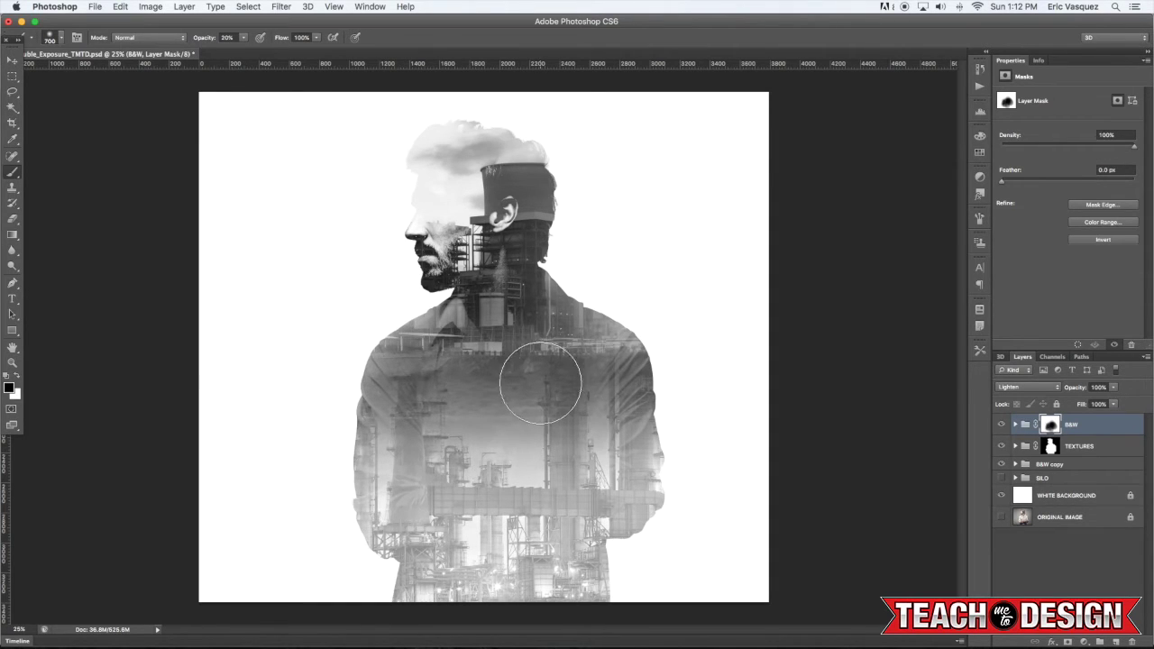
Expand the TEXTURES group and reposition the industrial photo on Layer 7 slightly higher and further across the torso
left_click(1016, 446)
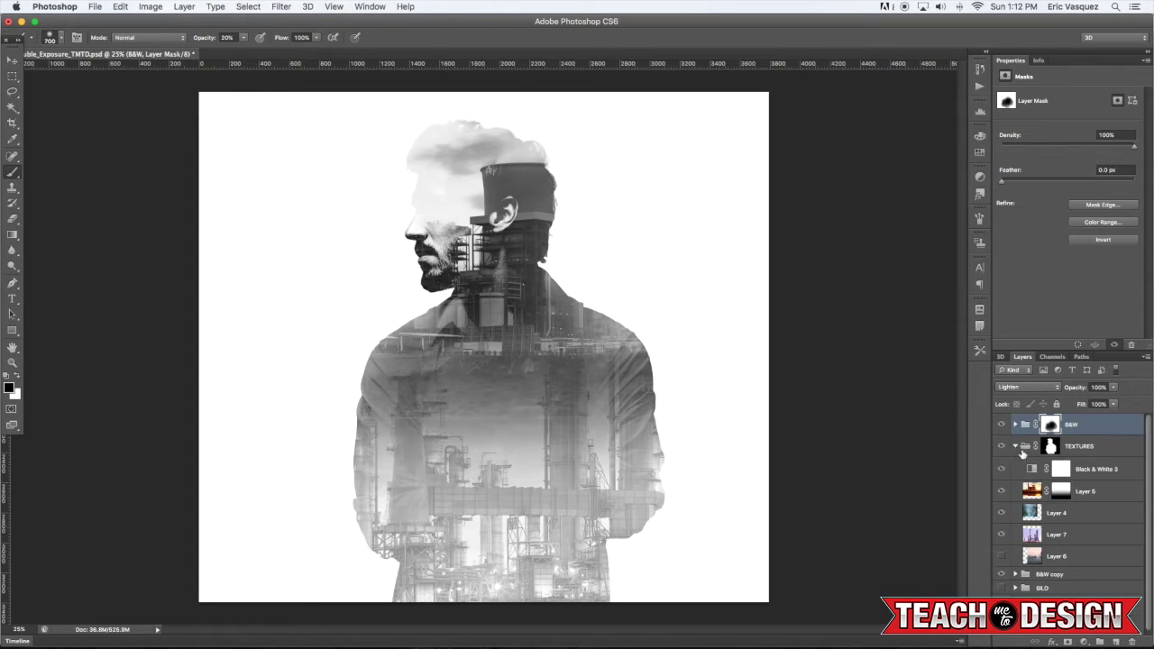
left_click(1080, 514)
left_click(1071, 537)
key("v")
left_click_drag(523, 502, 554, 484)
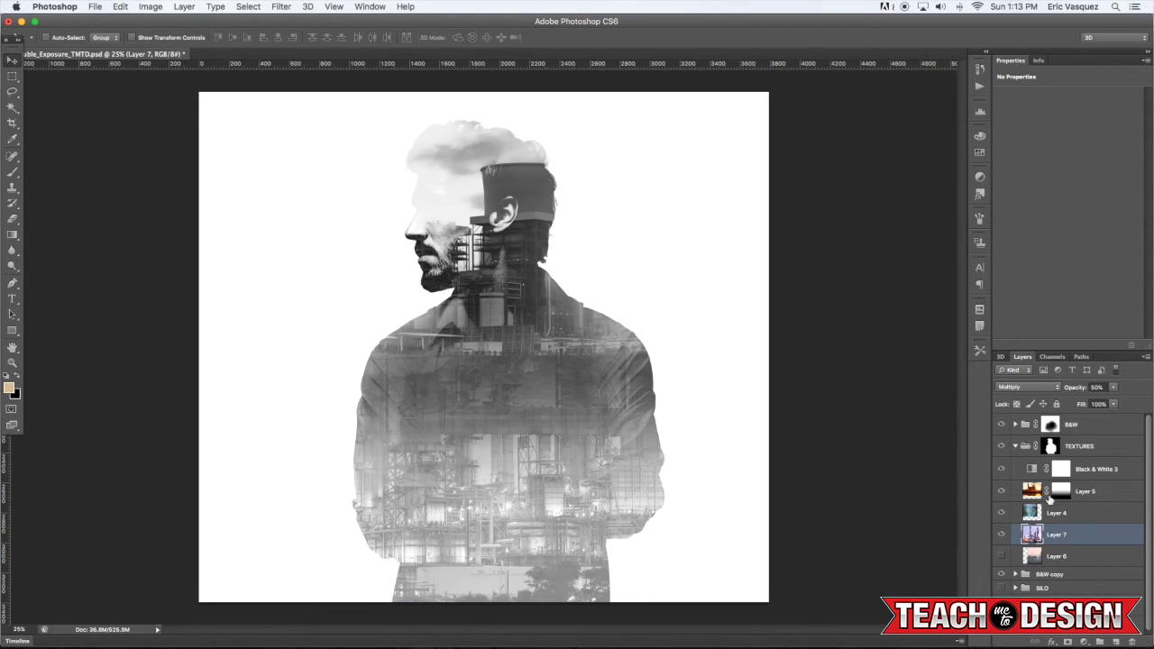
Show Layer 6 in the TEXTURES group and place it directly above Layer 7
left_click(1001, 557)
left_click(1037, 556)
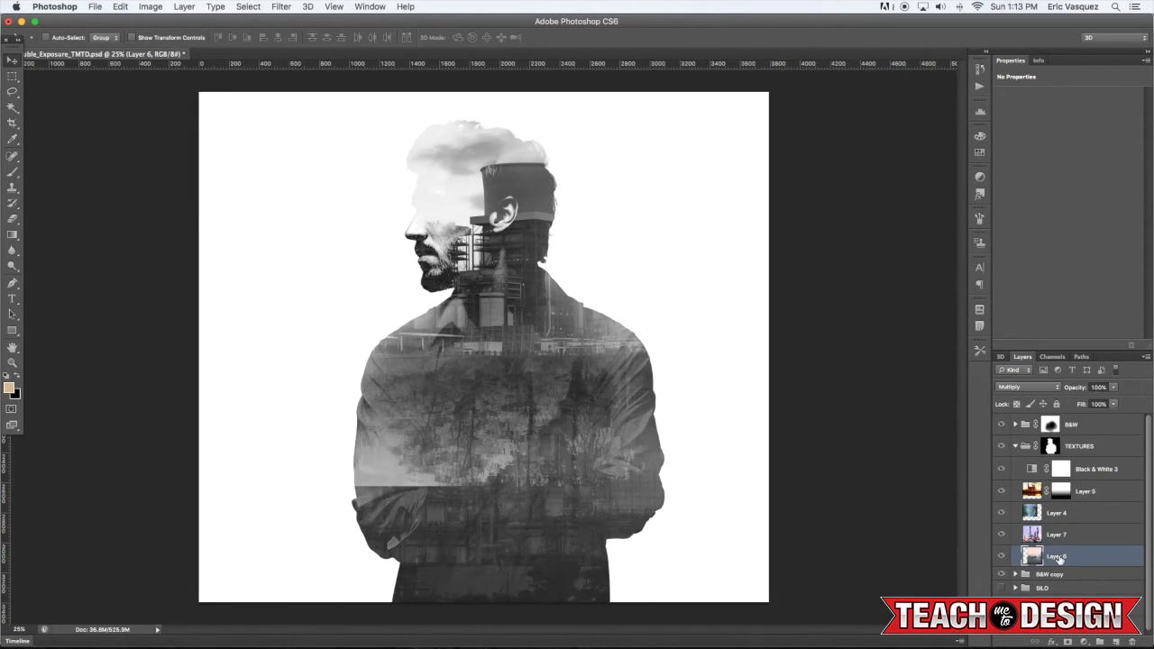
left_click_drag(1067, 558, 1065, 535)
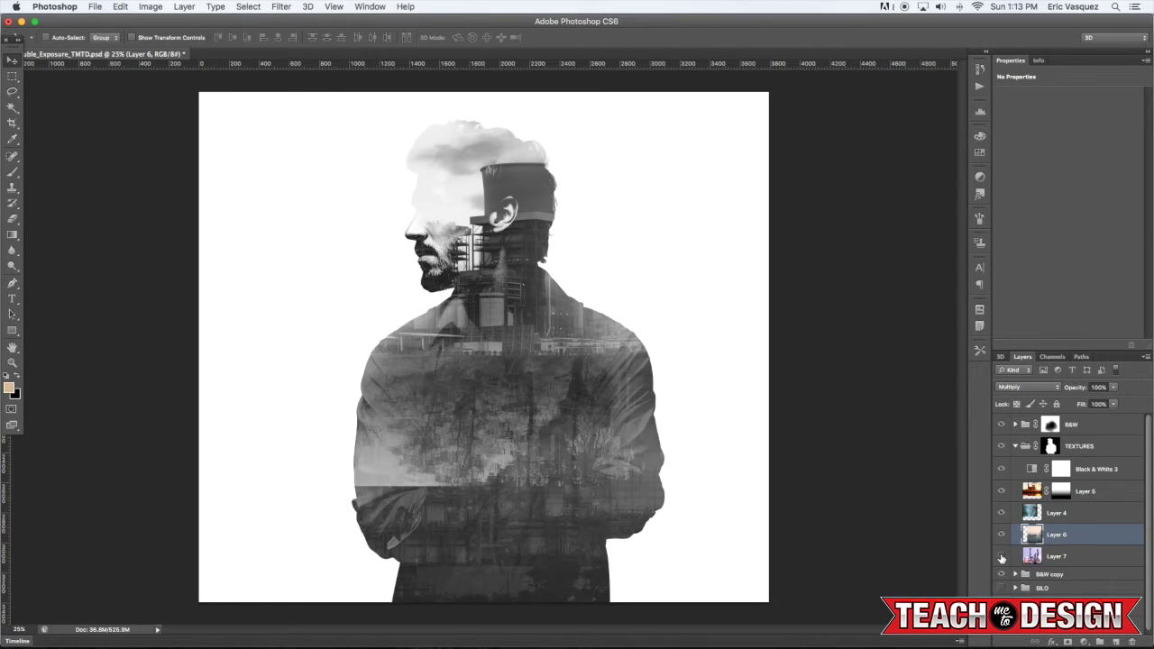
Compare the portrait with Layer 7 and Layer 4 each off and on, and hide Layer 6
left_click(1001, 557)
left_click(1001, 558)
left_click(1001, 536)
left_click(1005, 513)
left_click(1007, 512)
Place Layer 4 above Layer 5 and shift its branches across the figure
left_click_drag(1086, 515, 1078, 487)
left_click_drag(587, 459, 566, 532)
left_click_drag(530, 446, 631, 485)
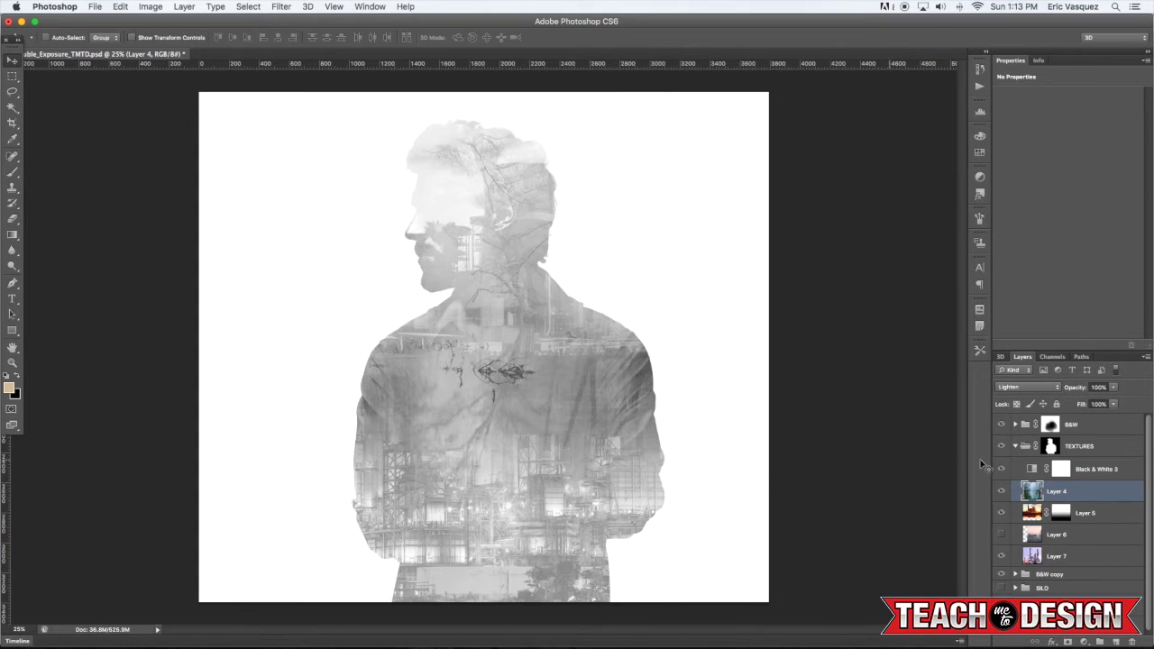
Collapse the TEXTURES group and compare the portrait with the B&W group off and on
left_click(1016, 448)
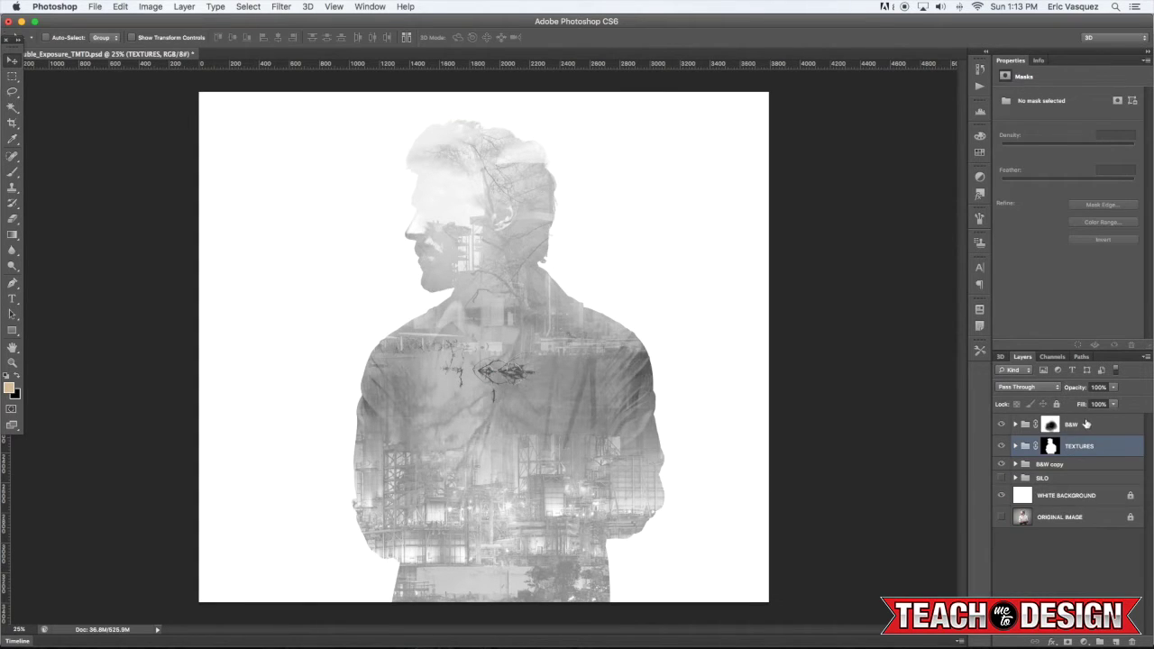
left_click(1096, 427)
left_click(1000, 425)
left_click(1001, 426)
Expand the TEXTURES group, check Layer 4 off and on, and set its blend mode to Overlay
left_click(1015, 446)
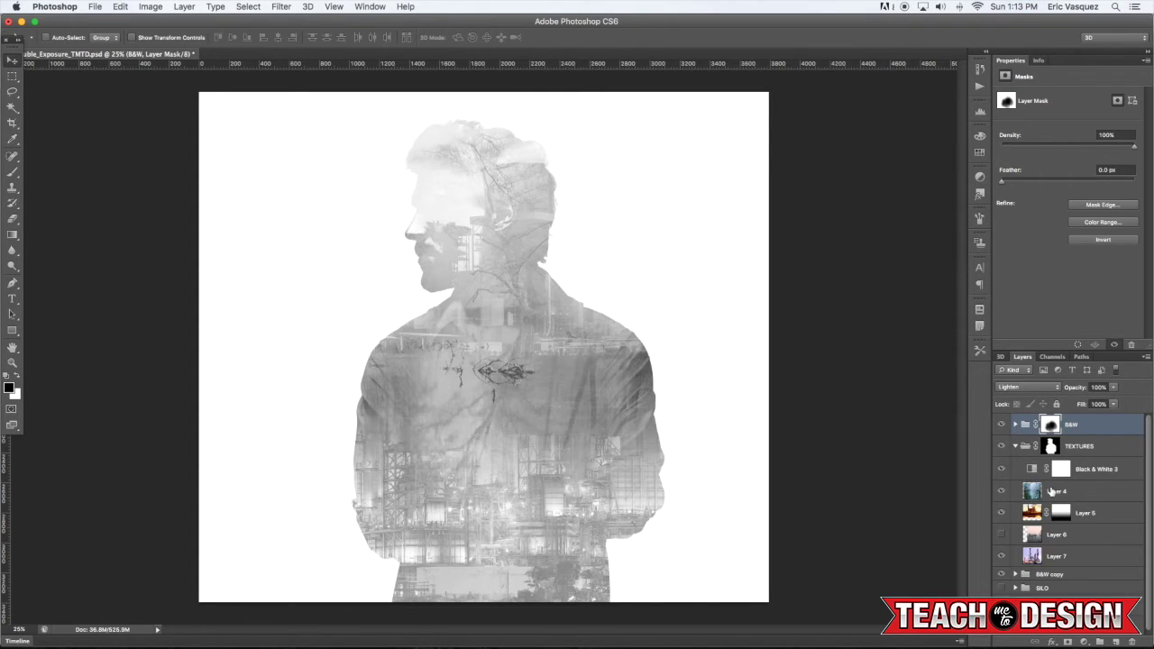
left_click(1051, 492)
left_click(1002, 493)
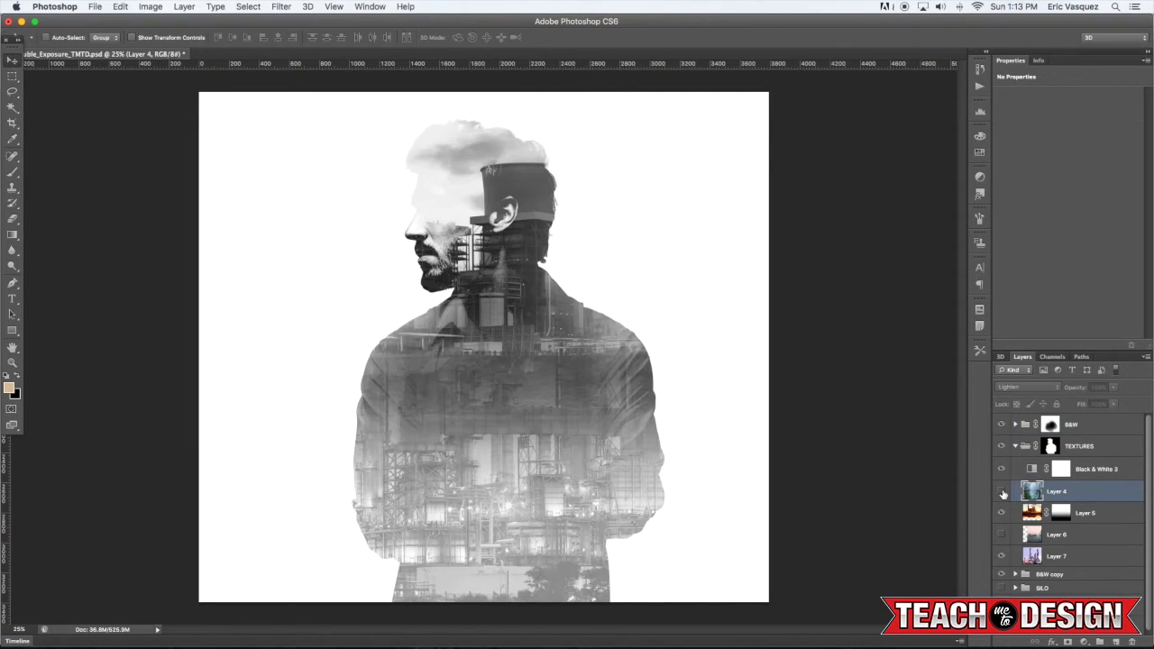
left_click(1003, 492)
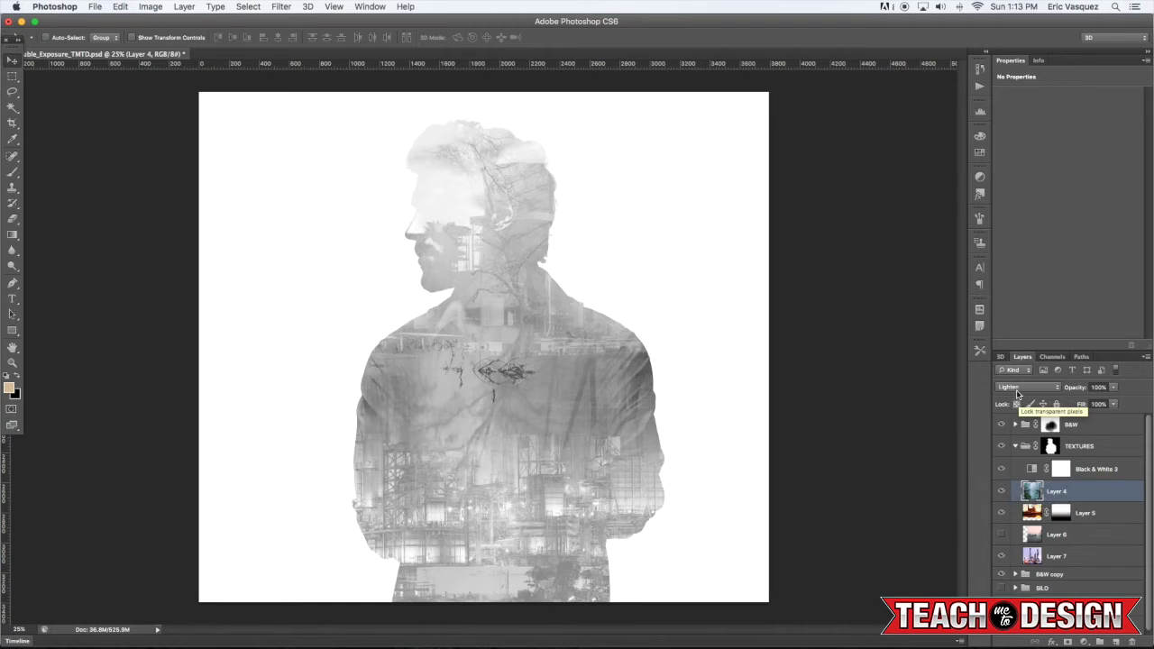
left_click(1016, 389)
left_click(1014, 424)
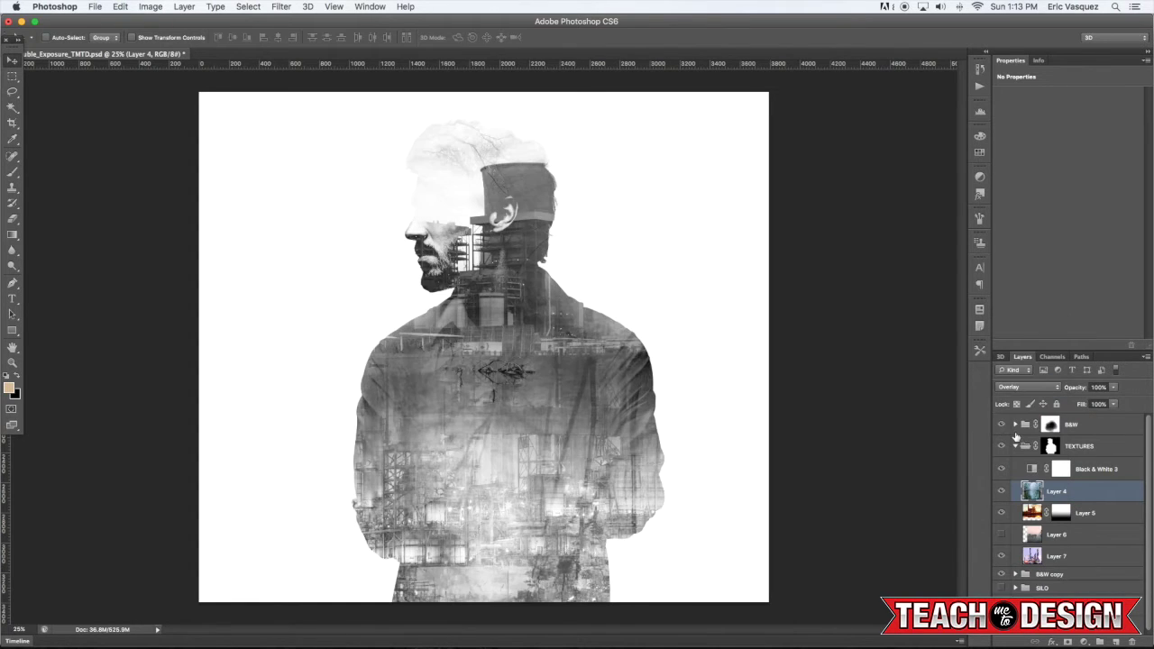
Move Layer 4 down so its tree branches spread across the chest and shoulders
left_click_drag(574, 448, 591, 499)
mouse_move(557, 365)
left_mouse_down()
mouse_move(553, 463)
mouse_move(558, 376)
left_mouse_up()
left_click_drag(572, 426, 600, 474)
left_click_drag(592, 418, 555, 427)
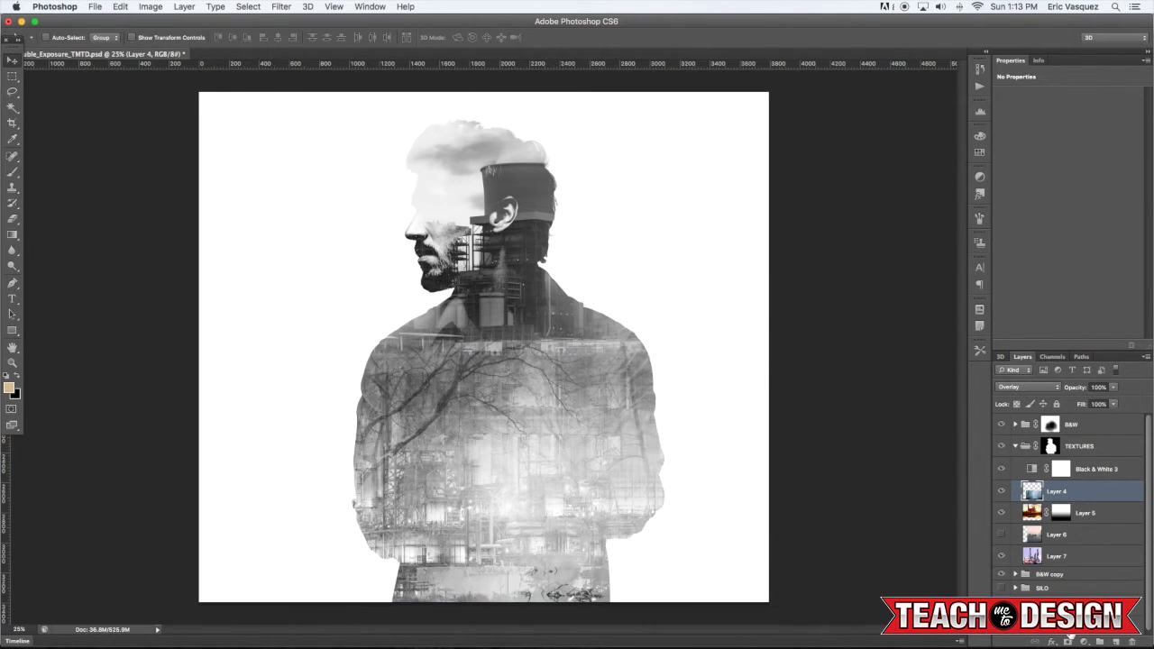
Add a layer mask to Layer 4 and fade its upper edge with a vertical black-to-white gradient over the chest
left_click(1068, 642)
key("g")
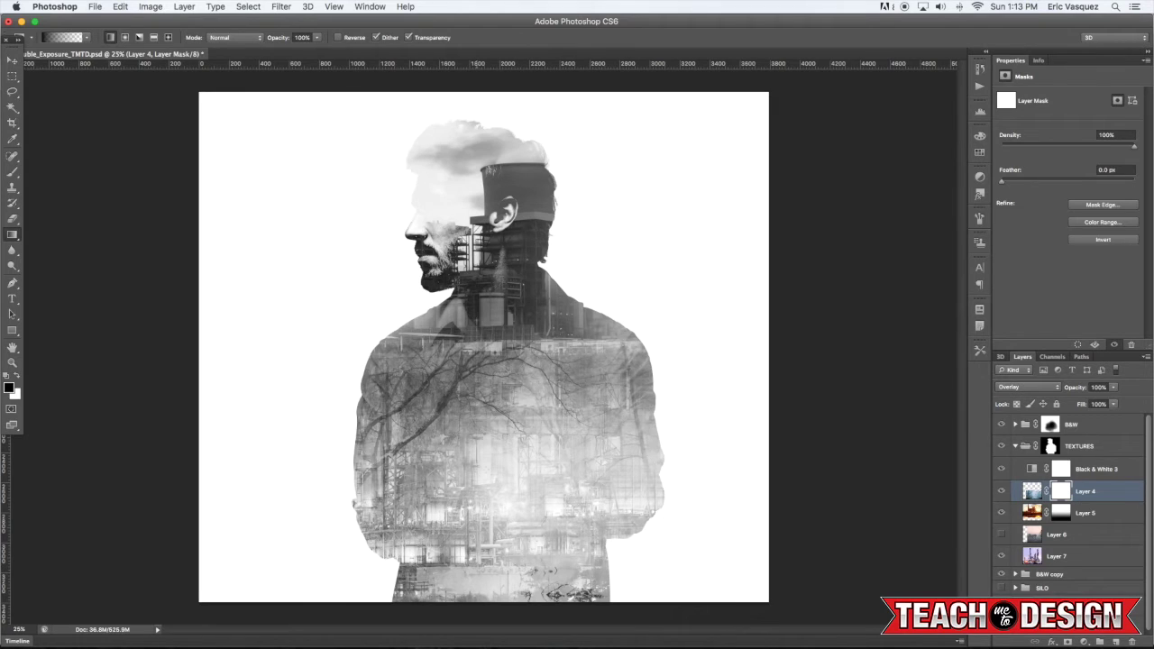
left_click_drag(481, 344, 480, 445)
key("v")
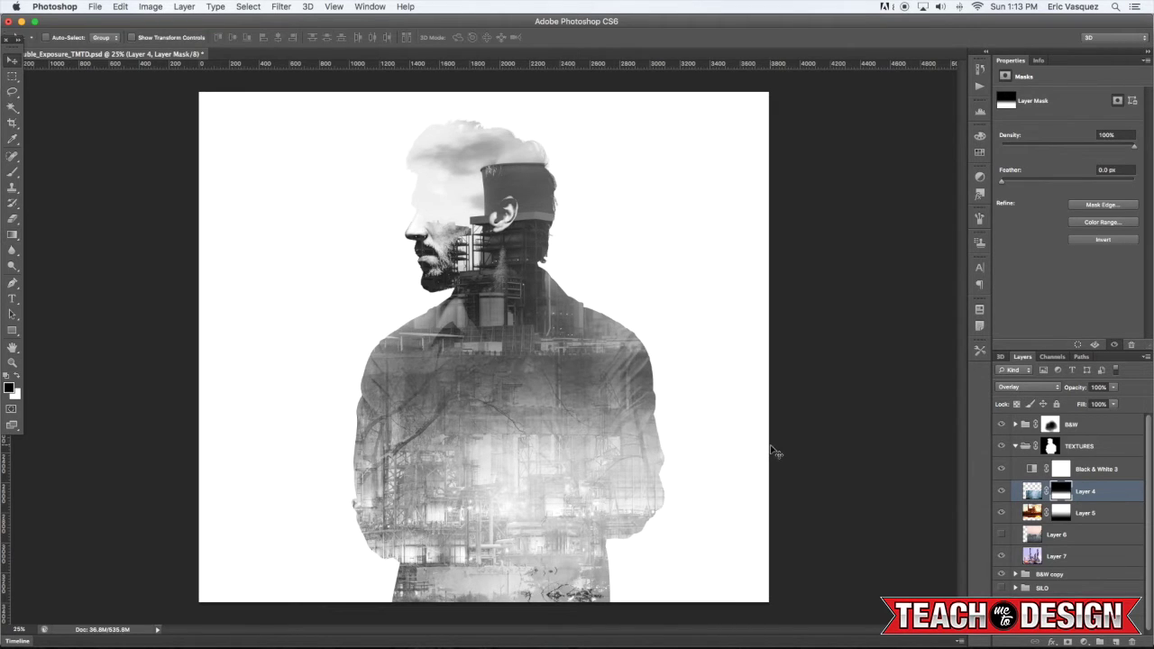
Collapse the TEXTURES group and toggle the B&W group's visibility twice to judge its effect on the faded branches
left_click(1013, 447)
left_click(1002, 426)
left_click(1001, 426)
left_click(1002, 426)
left_click(1002, 426)
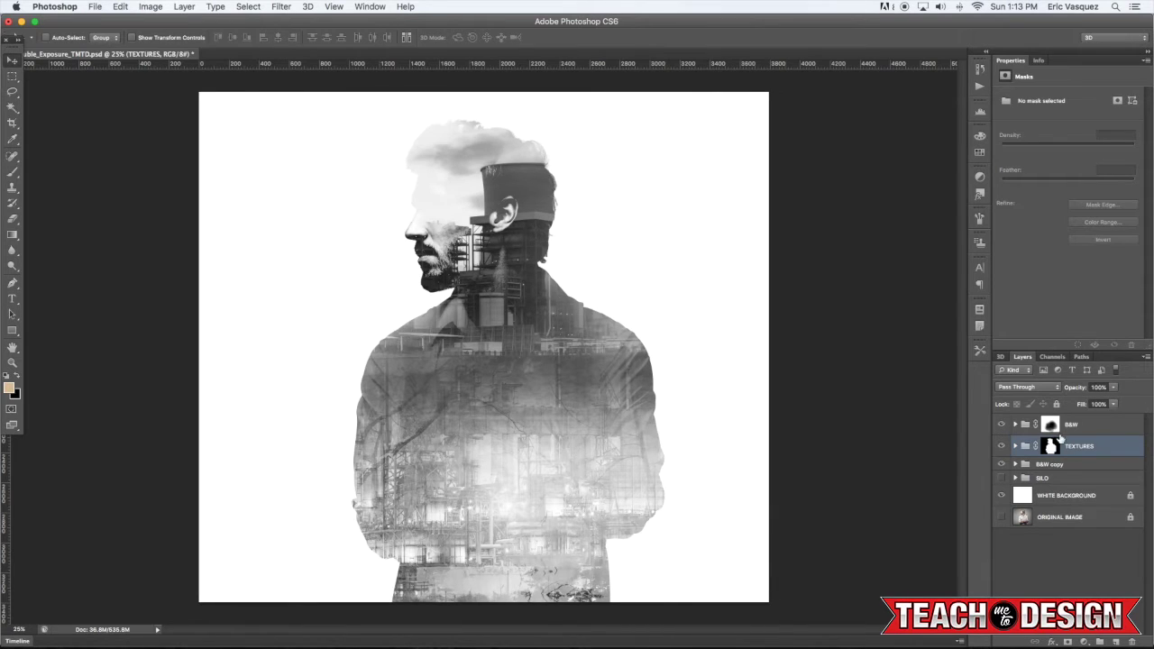
Move the B&W copy group to the top of the stack, set it to Pass Through, and add a black layer mask
left_click(1051, 464)
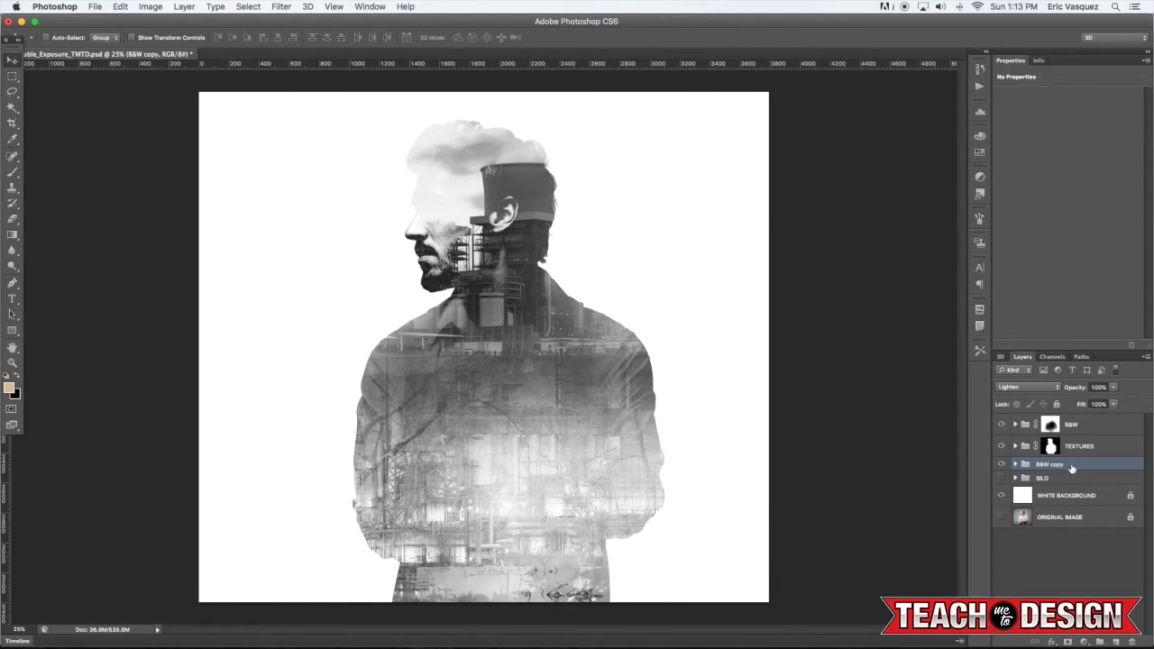
left_click_drag(1062, 465, 1064, 421)
left_click(1024, 388)
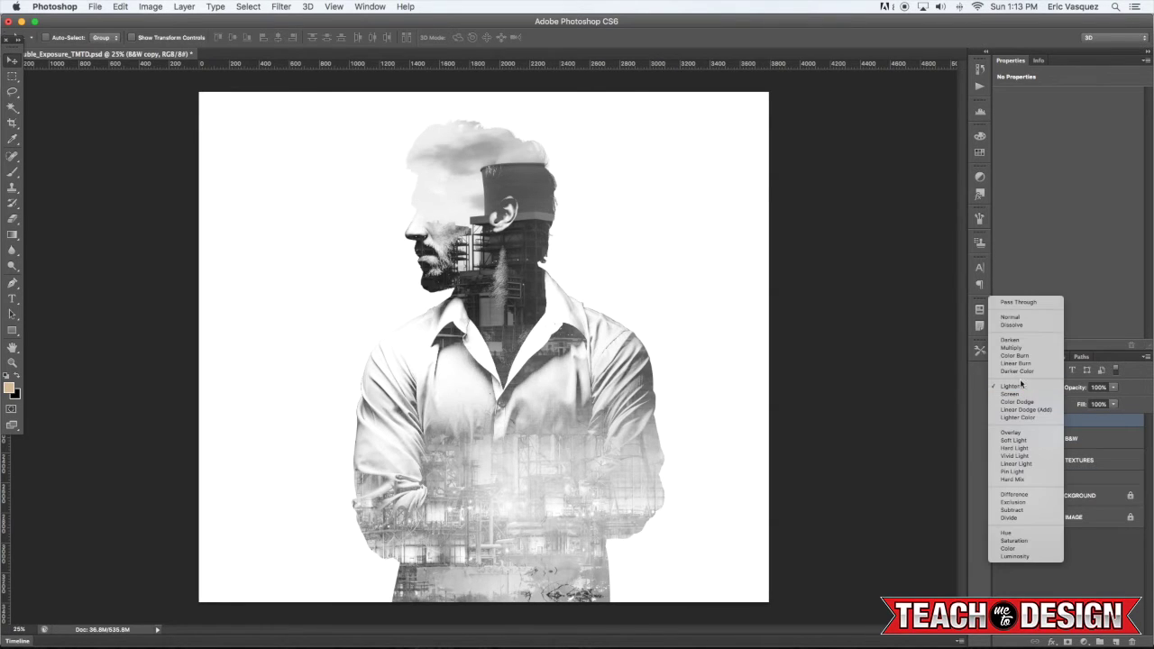
left_click(1006, 308)
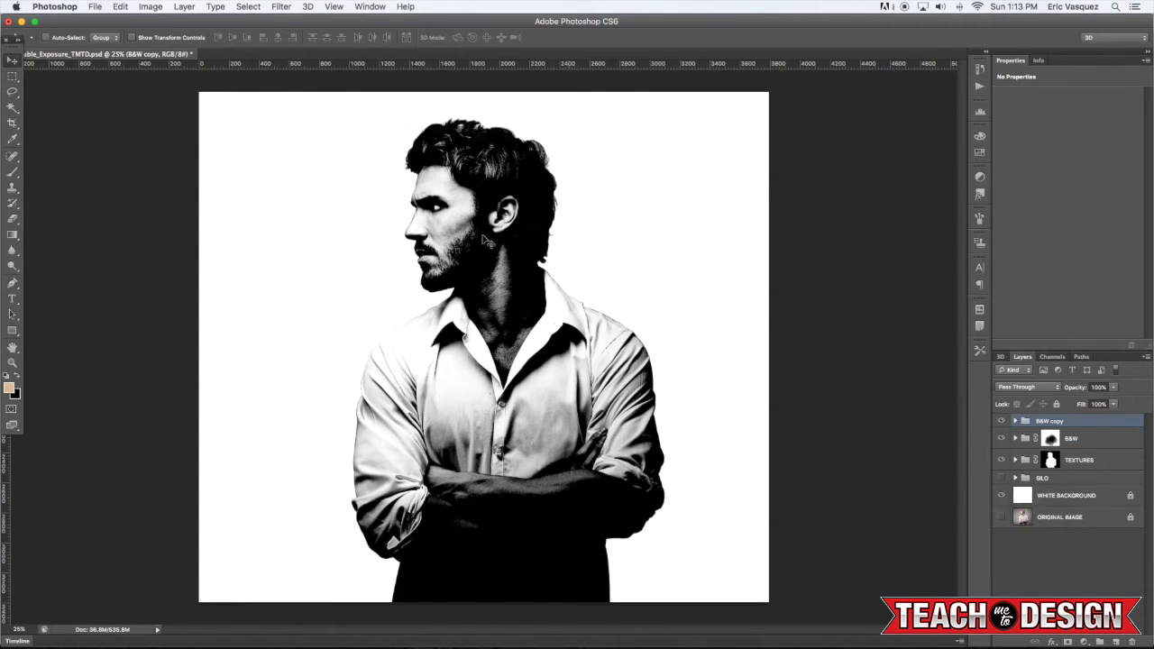
left_click(1067, 642, "alt")
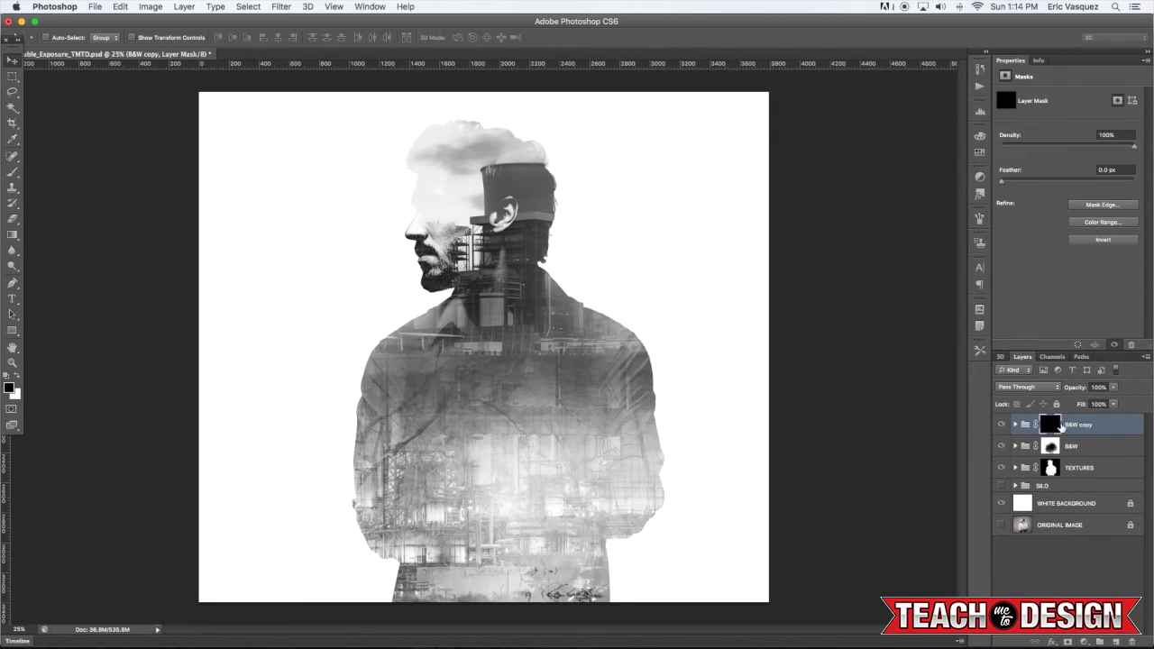
Paint white with a soft brush on the B&W copy mask over the eye, nose and cheek to reveal the face
key("b")
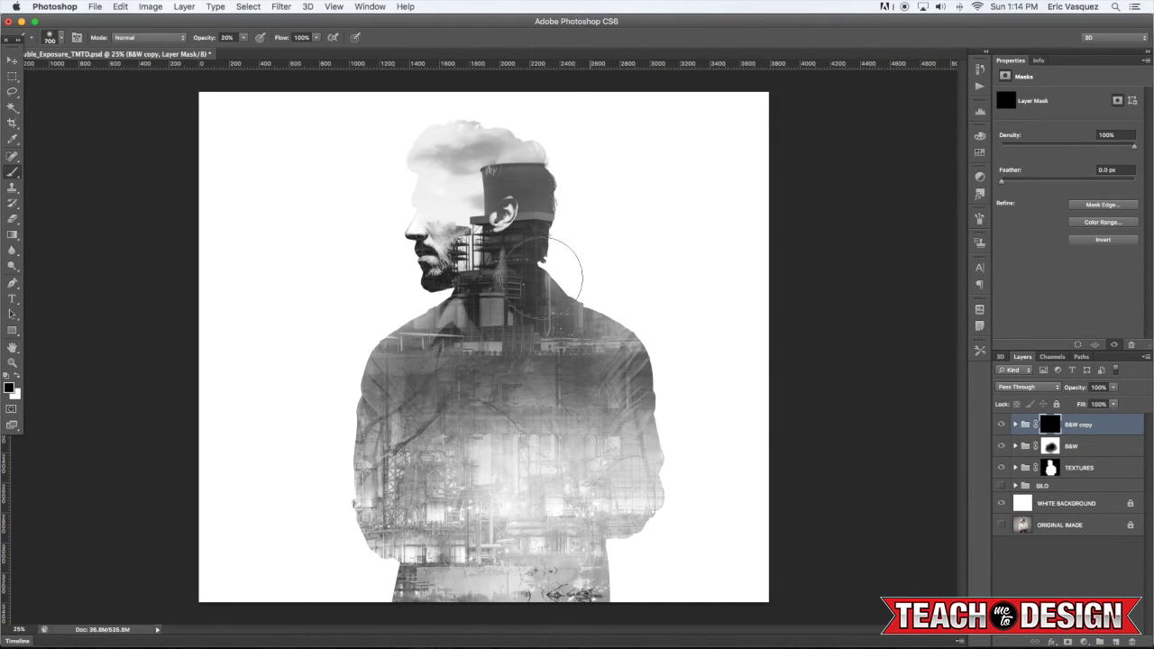
key("x")
left_click(435, 191)
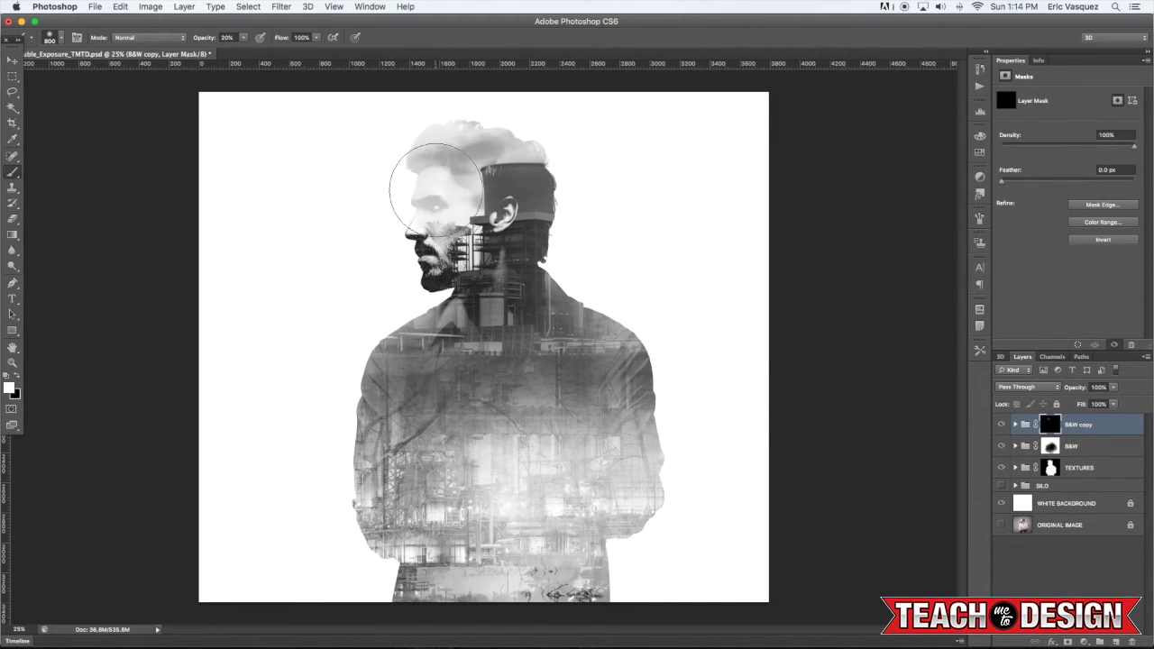
left_click(425, 212)
key("]")
key("[")
key("[")
key("[")
left_click(428, 213)
left_click(429, 213)
left_click(432, 214)
left_click(436, 219)
left_click(438, 219)
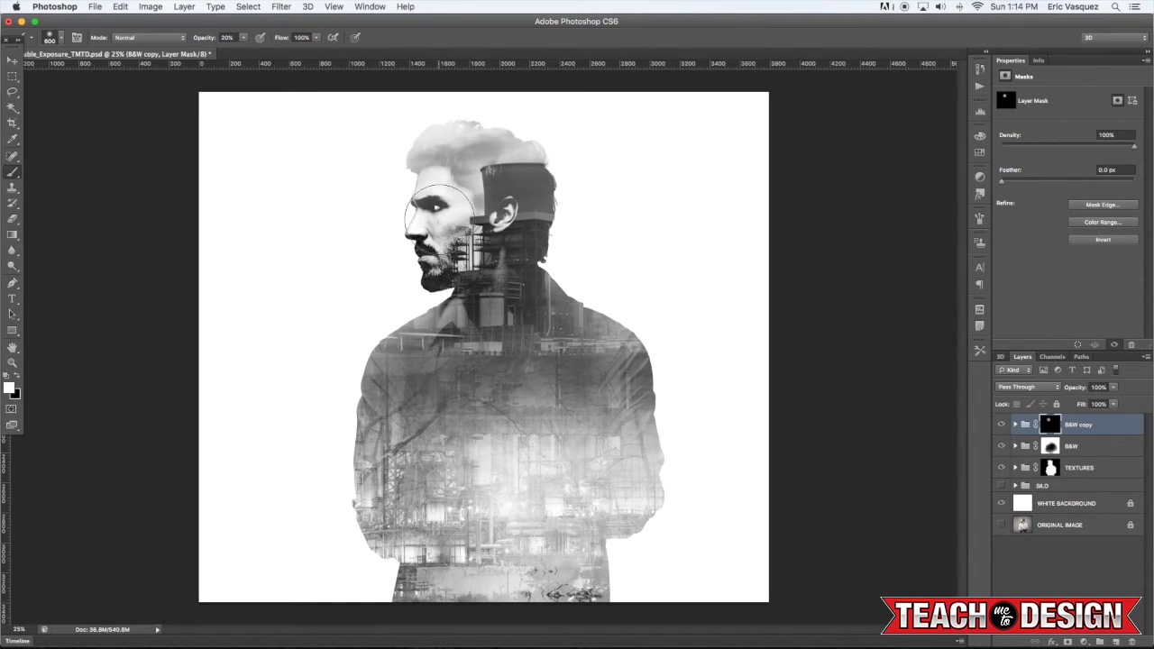
left_click(432, 214)
left_click(424, 216)
Reduce the brush to 500 px and paint white on the B&W copy mask over the hair, back of the head and ear
key("[")
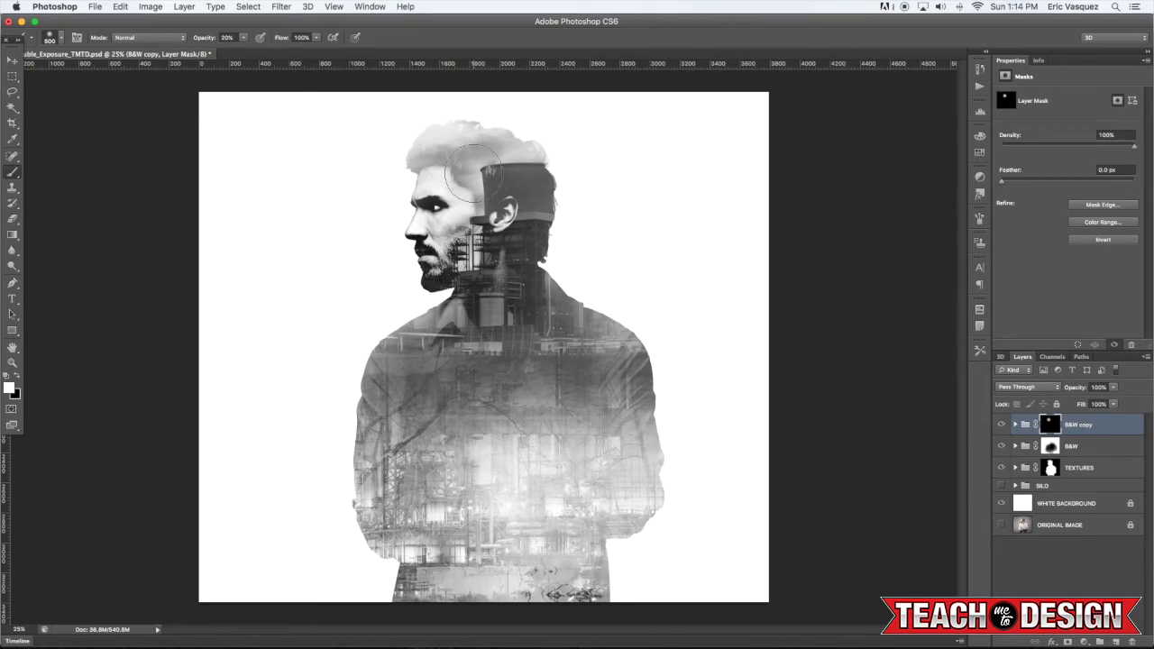
left_click(445, 146)
left_click(453, 141)
left_click(487, 130)
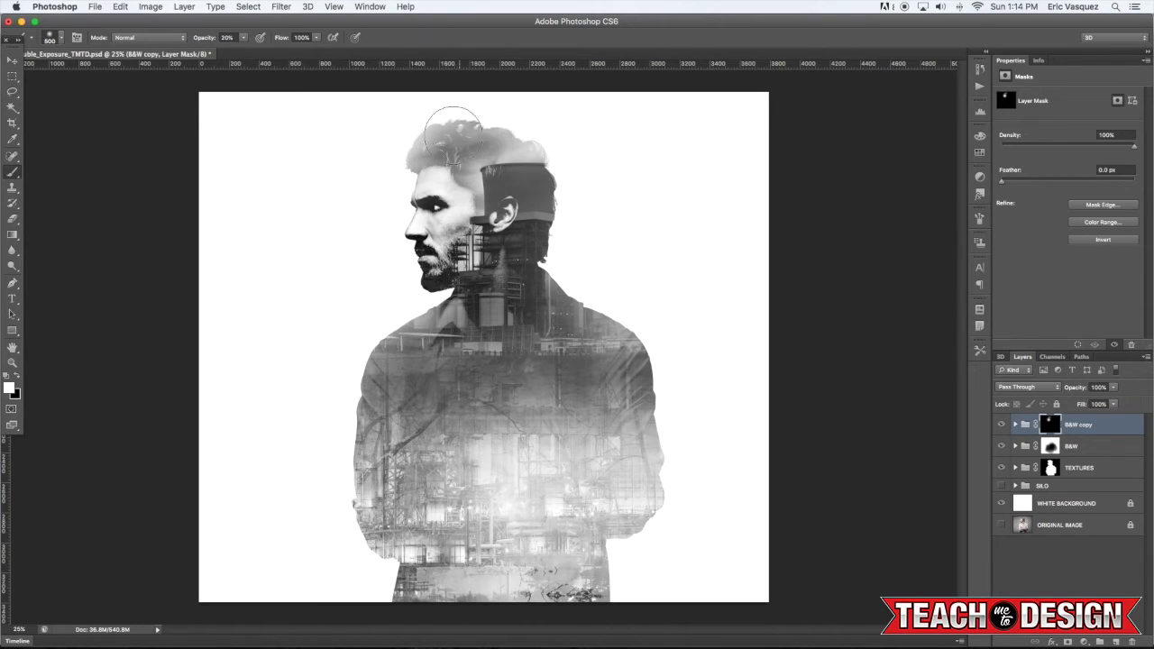
left_click(436, 143)
left_click(522, 163)
left_click(525, 171)
left_click(532, 166)
left_click(539, 173)
left_click(512, 167)
left_click(516, 181)
left_click(530, 209)
left_click(531, 199)
left_click(541, 217)
left_click(541, 236)
left_click(542, 239)
left_click(532, 185)
left_click(495, 168)
left_click(485, 167)
left_click(484, 167)
left_click(489, 168)
left_click(485, 169)
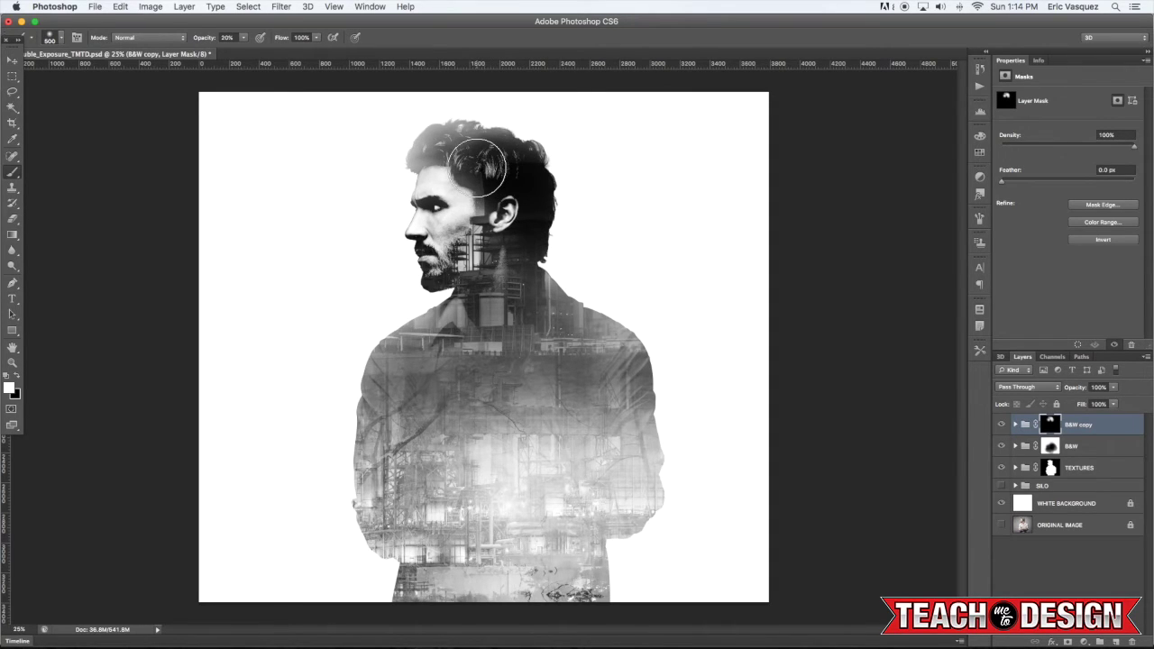
left_click(488, 186)
left_click(491, 207)
left_click(496, 216)
Enlarge the brush to 700 px, try revealing the neck and back shoulder in white, and paint them out in black
key("]")
key("]")
left_click_drag(543, 259, 595, 322)
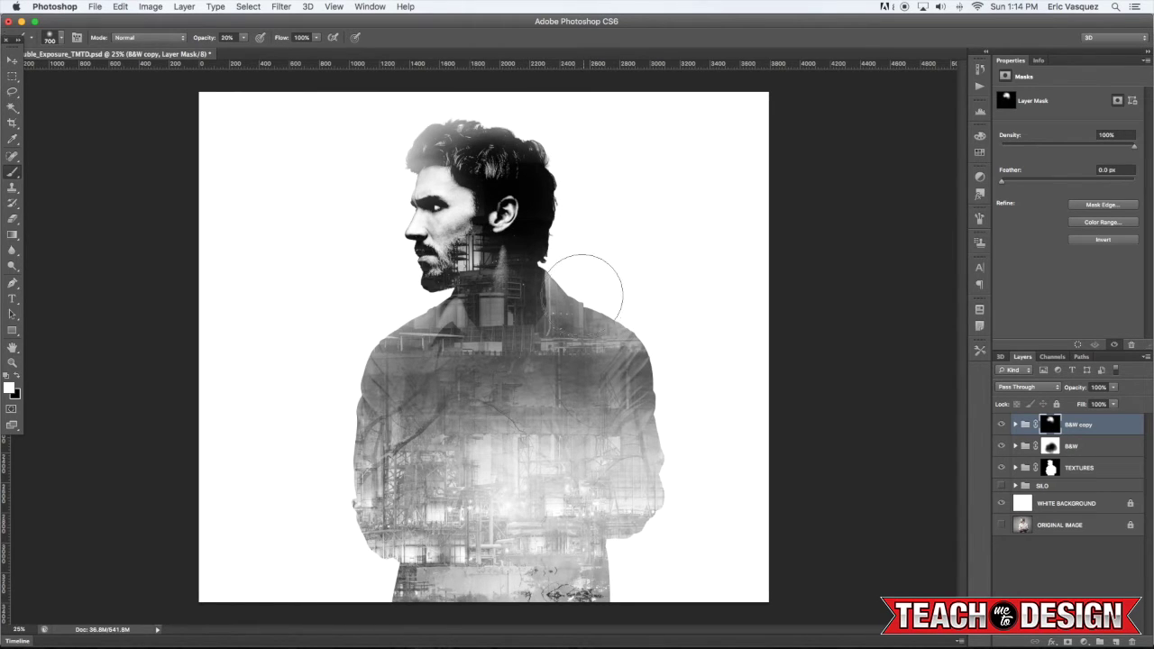
key("x")
left_click_drag(562, 298, 532, 275)
Paint white on the B&W copy mask over the chest, collar and both sleeves, using a larger brush for the far sleeve
key("x")
mouse_move(531, 485)
left_mouse_down()
mouse_move(502, 471)
mouse_move(503, 457)
mouse_move(469, 457)
mouse_move(489, 458)
mouse_move(531, 425)
mouse_move(543, 385)
left_mouse_up()
mouse_move(515, 460)
left_mouse_down()
mouse_move(505, 472)
mouse_move(465, 468)
left_mouse_up()
key("x")
mouse_move(376, 382)
left_mouse_down()
mouse_move(421, 331)
mouse_move(372, 384)
mouse_move(388, 494)
mouse_move(360, 443)
mouse_move(385, 553)
left_mouse_up()
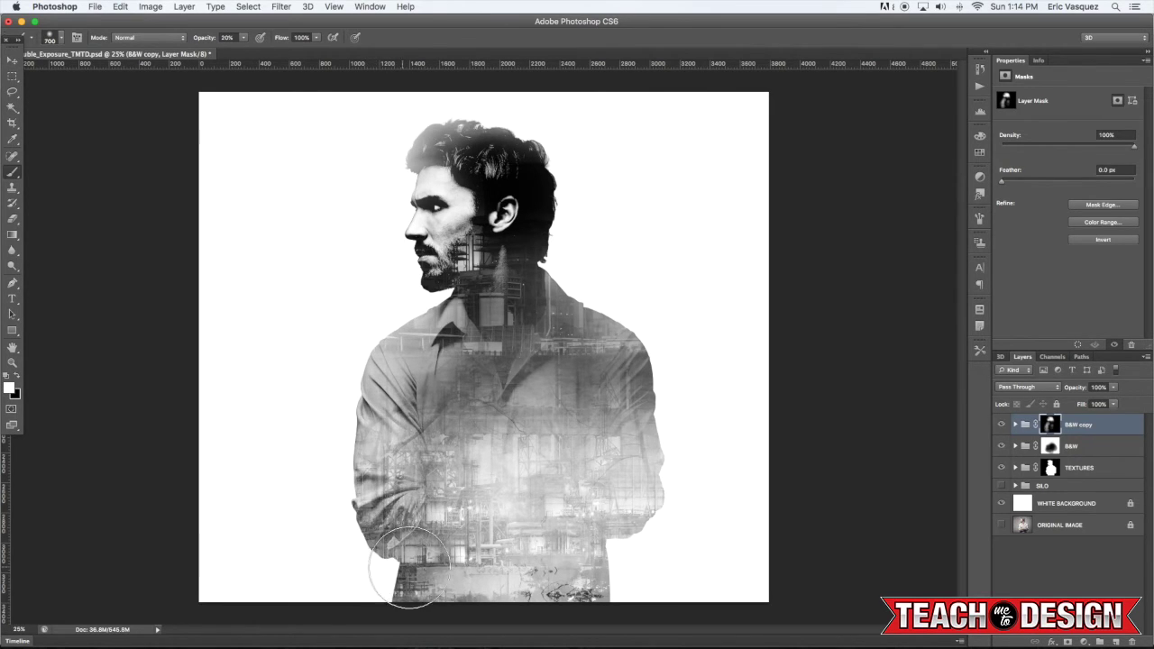
key("]")
key("]")
key("]")
left_click_drag(647, 410, 606, 334)
Paint black on the B&W copy mask over the hair and eye, reducing the brush to 600 px, to bring the textures back
key("x")
mouse_move(468, 162)
left_mouse_down()
mouse_move(516, 170)
mouse_move(538, 228)
mouse_move(549, 183)
left_mouse_up()
key("[")
key("[")
key("[")
key("[")
left_click(473, 152)
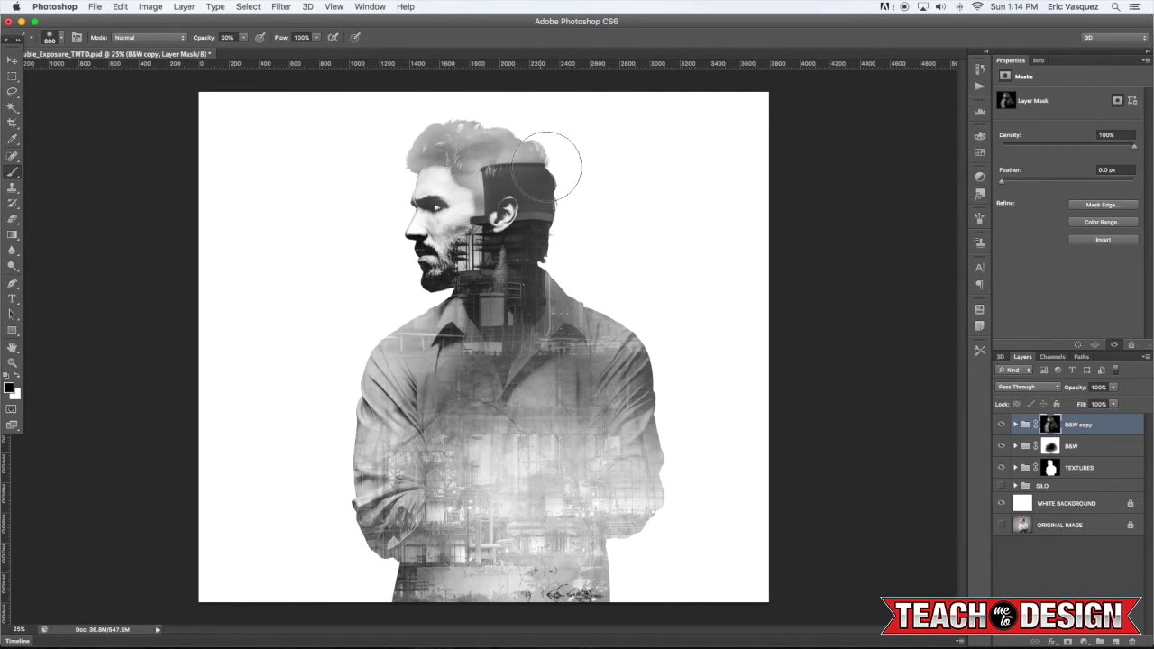
left_click_drag(450, 133, 421, 149)
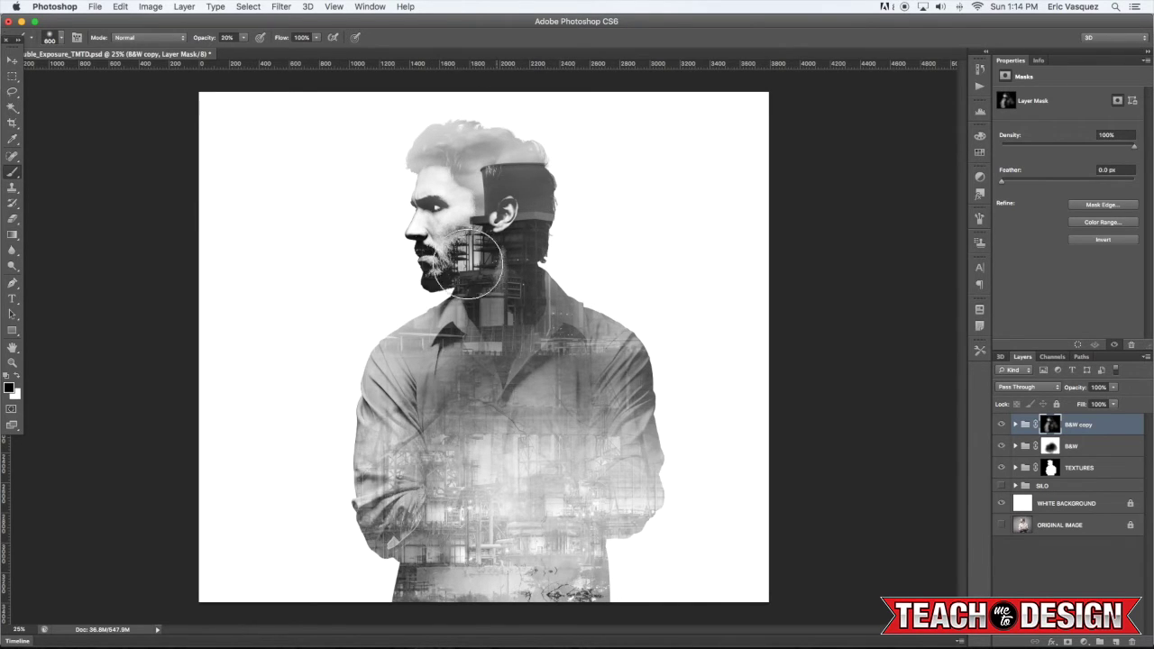
left_click(428, 209)
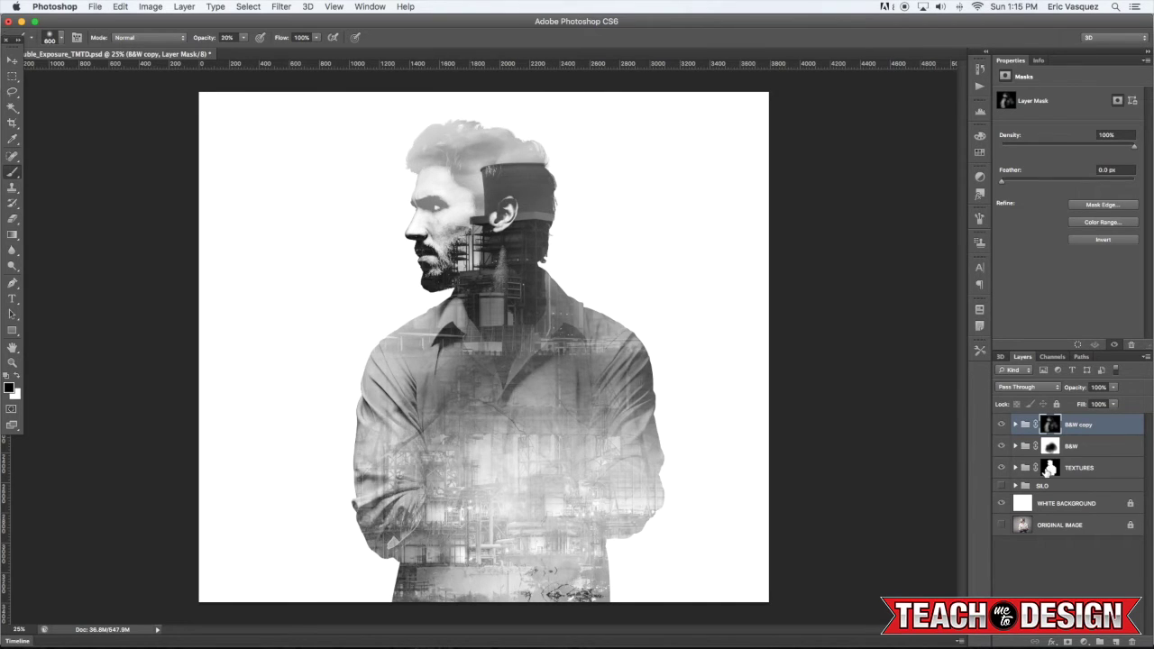
Target the TEXTURES group's mask and paint black over the beard, nose, cheek and temple to soften the textures
left_click(1025, 468)
left_click(439, 266)
left_click(420, 246)
left_click(407, 239)
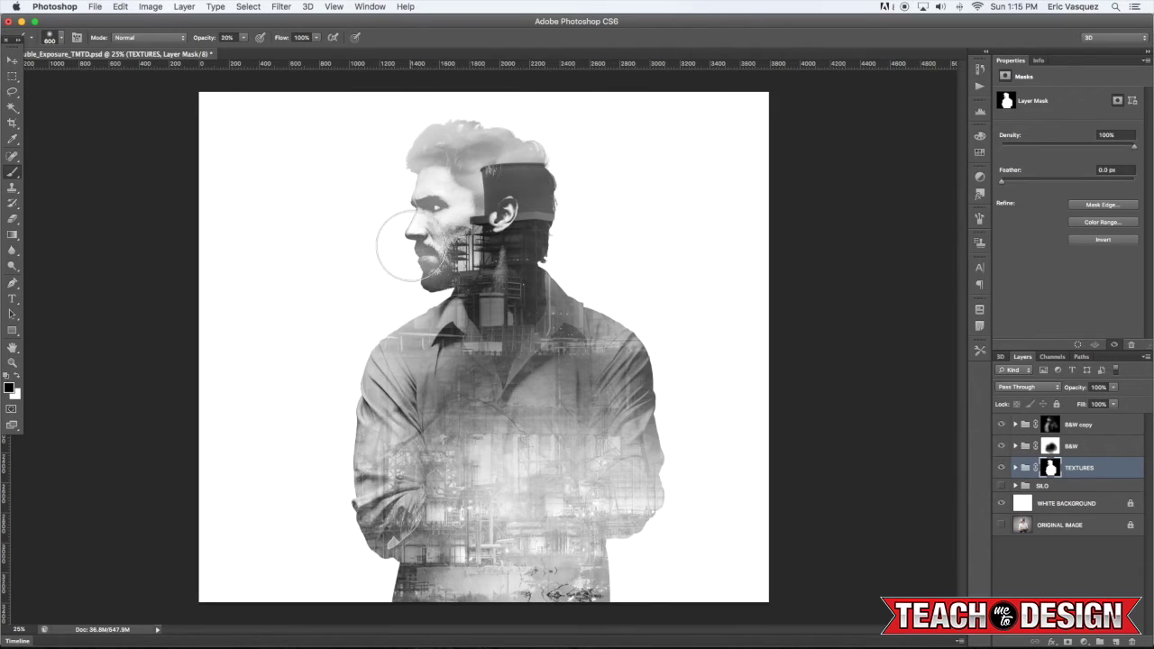
left_click(482, 224)
left_click(489, 210)
left_click(482, 222)
left_click(482, 224)
left_click(482, 175)
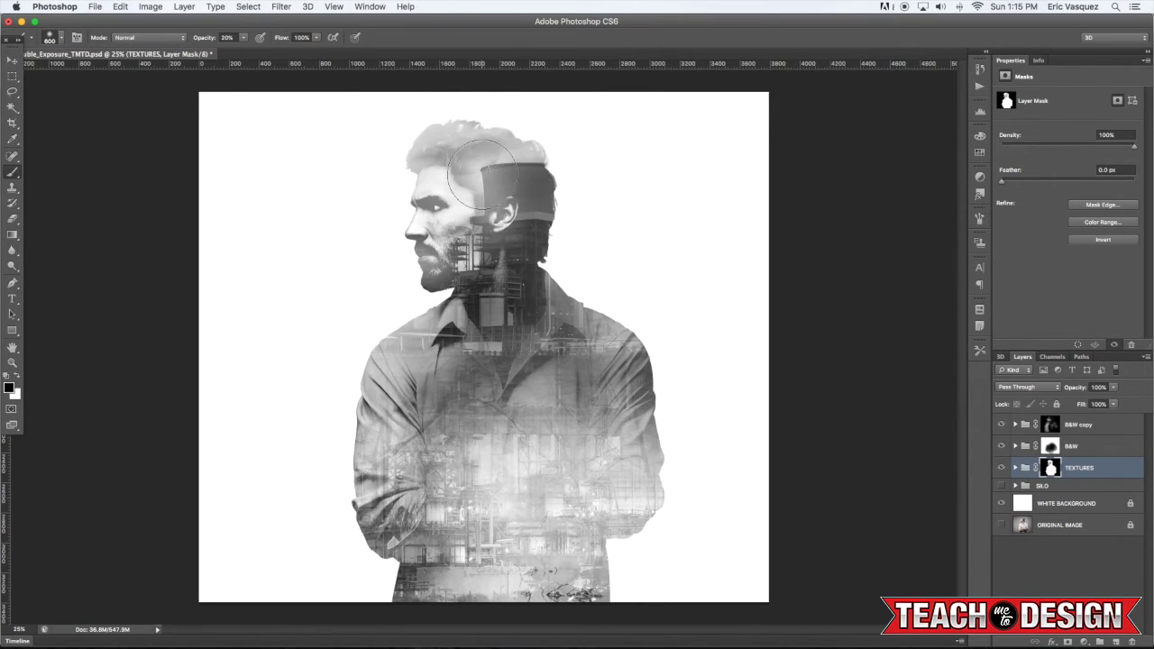
Paint black on the TEXTURES mask over the ear, neck and collar, and return to the Move tool
left_click(507, 226)
left_click(487, 309)
left_click(477, 312)
left_click(507, 307)
left_click(511, 271)
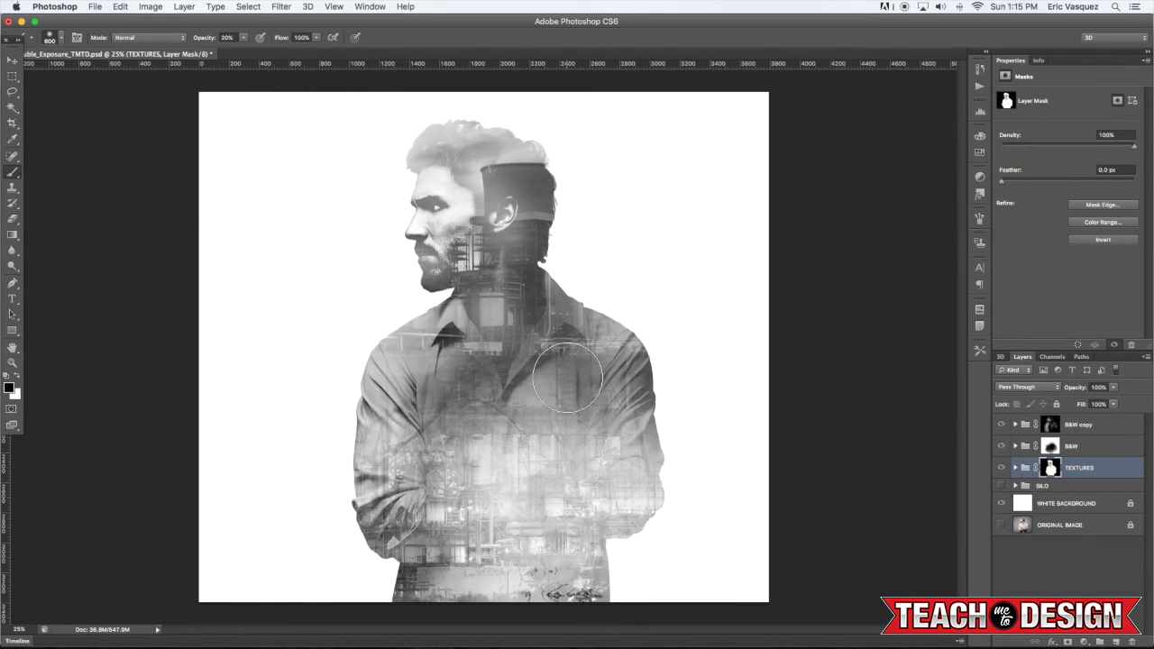
key("v")
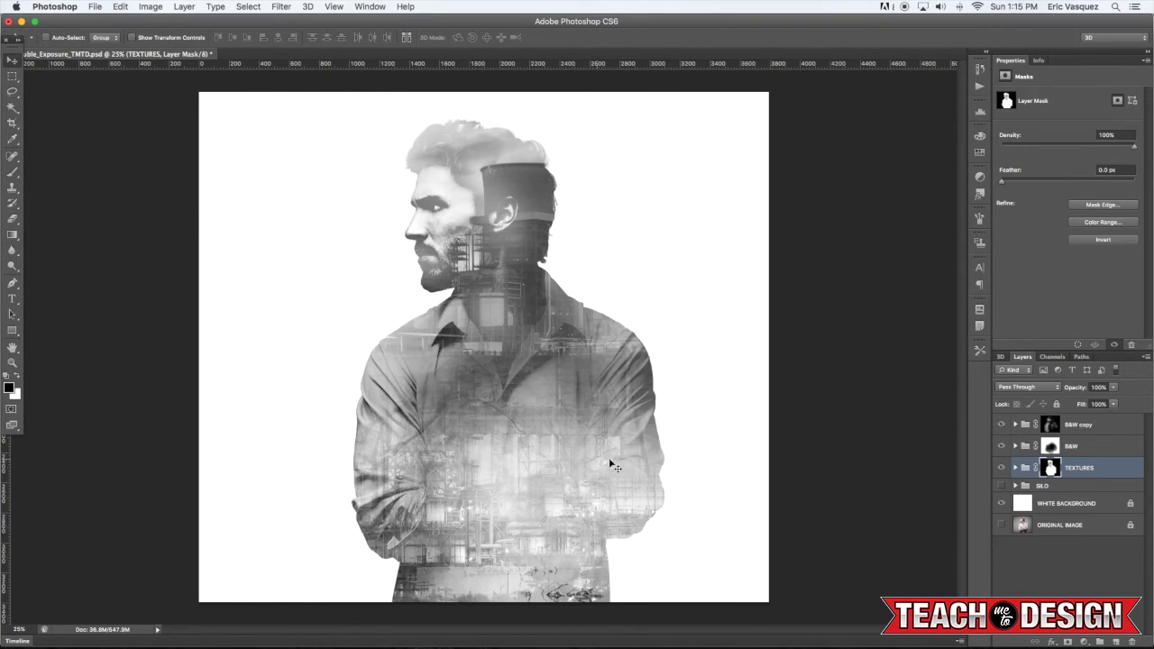
Add a Levels adjustment above the B&W copy group, with the black input at 27 and the white input at 249
left_click(1071, 424)
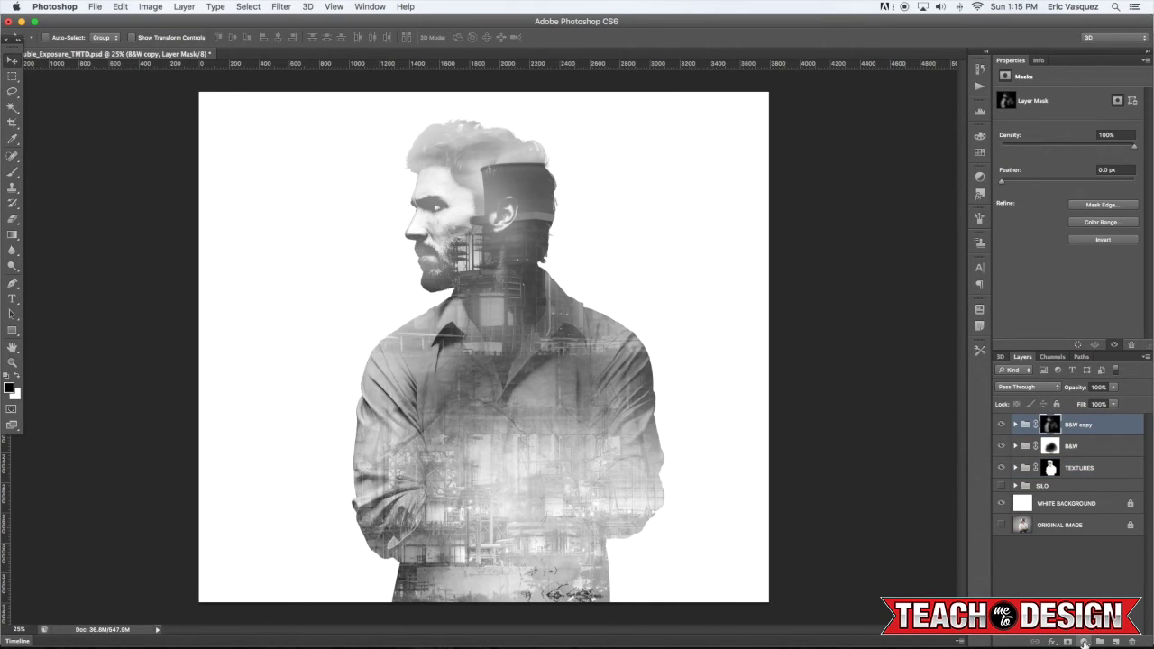
left_click(1084, 642)
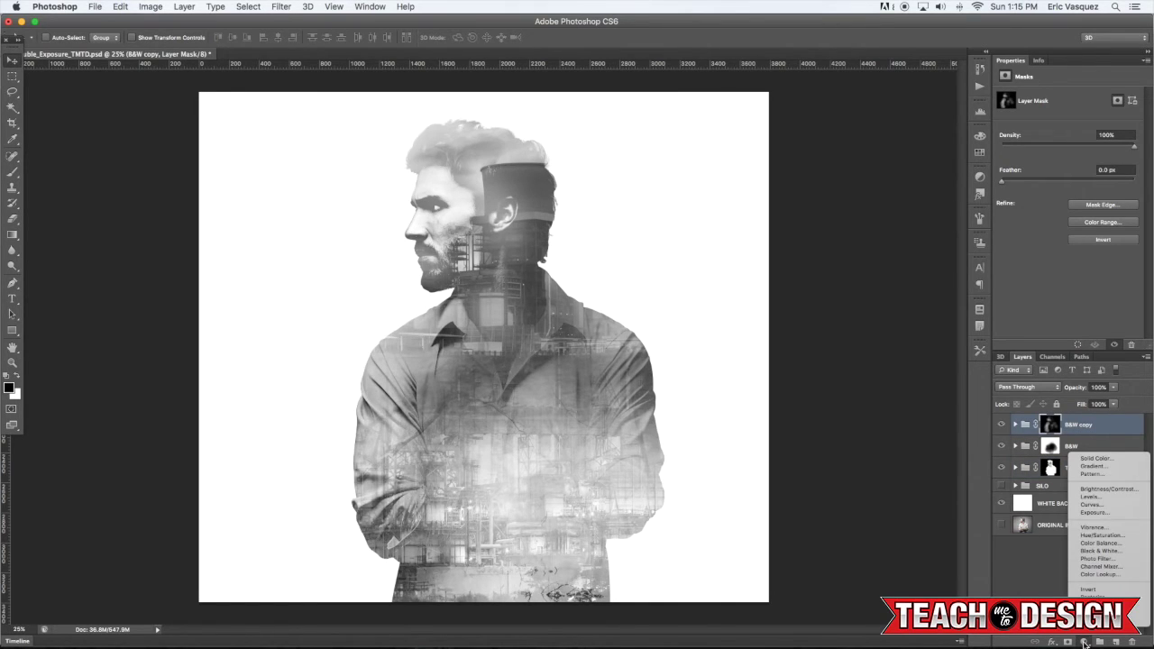
left_click(1093, 498)
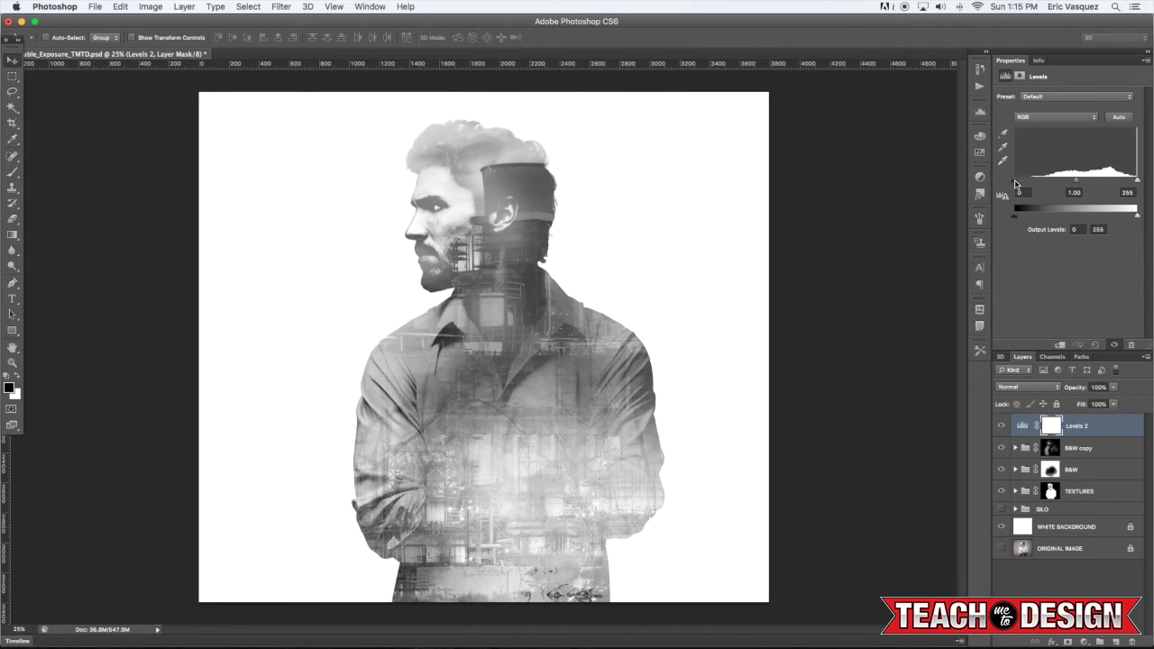
mouse_move(1023, 185)
left_mouse_down()
mouse_move(1049, 185)
mouse_move(1030, 185)
left_mouse_up()
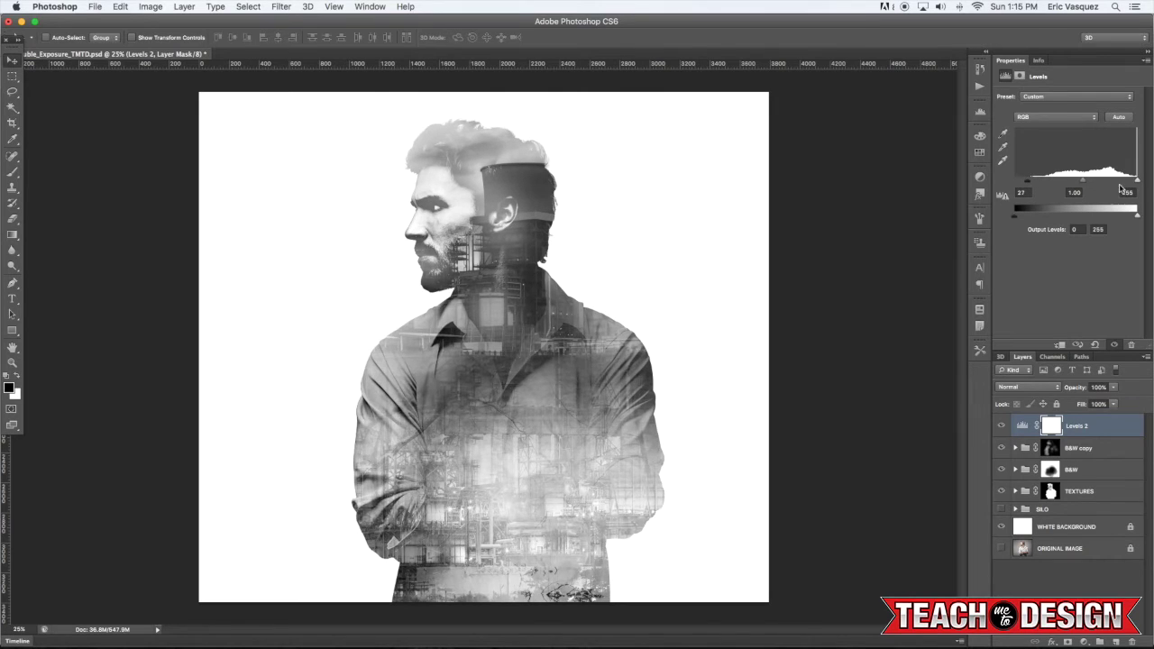
left_click_drag(1122, 183, 1124, 184)
Toggle the B&W copy, B&W and TEXTURES groups off and on to compare what each contributes to the portrait
left_click(1000, 448)
left_click(1000, 449)
left_click(1001, 469)
left_click(1001, 470)
left_click(1001, 492)
left_click(1001, 492)
left_click(1001, 492)
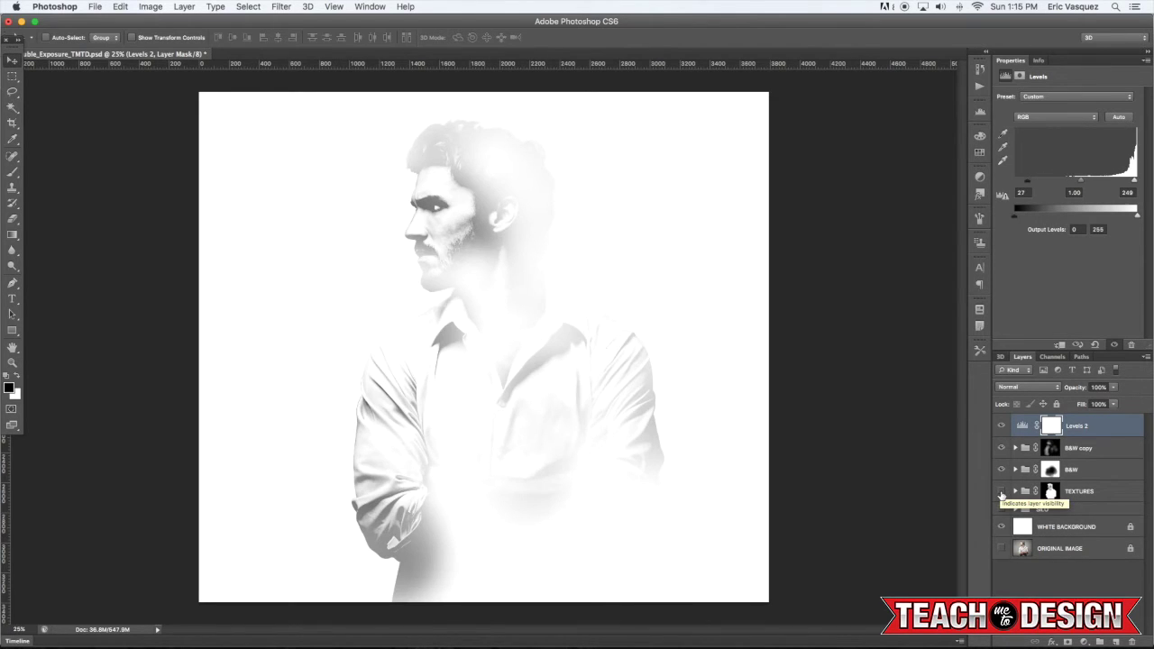
left_click(1000, 493)
Expand the TEXTURES group, move the Layer 4 image down over the torso, and hide that layer
left_click(1015, 491)
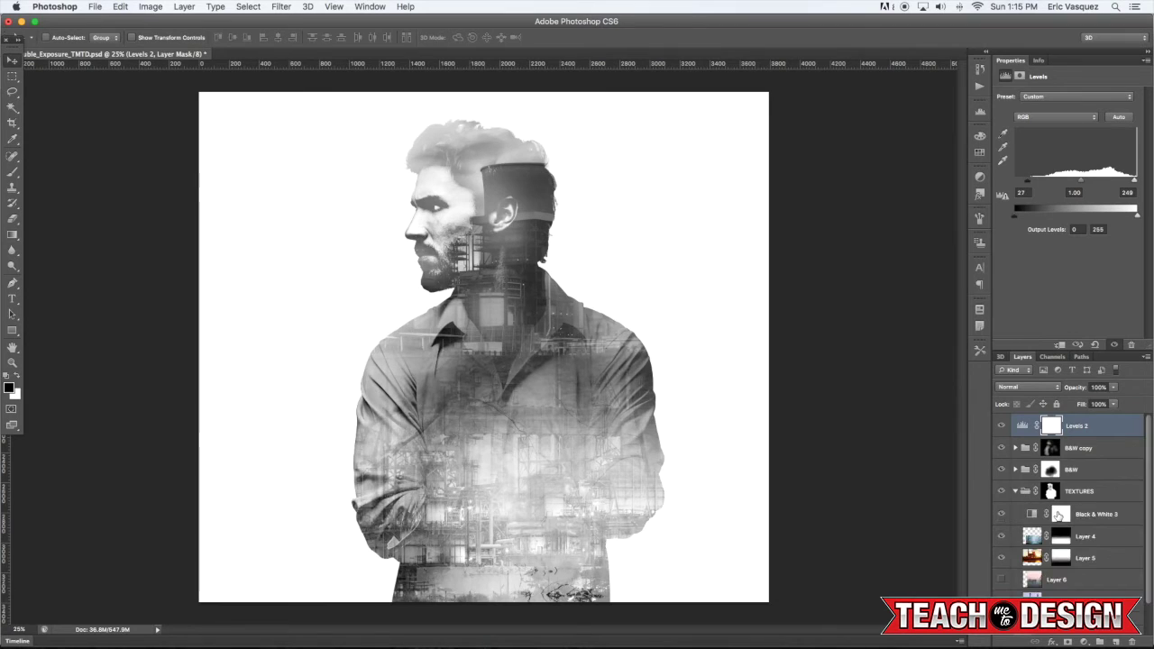
left_click(1092, 544)
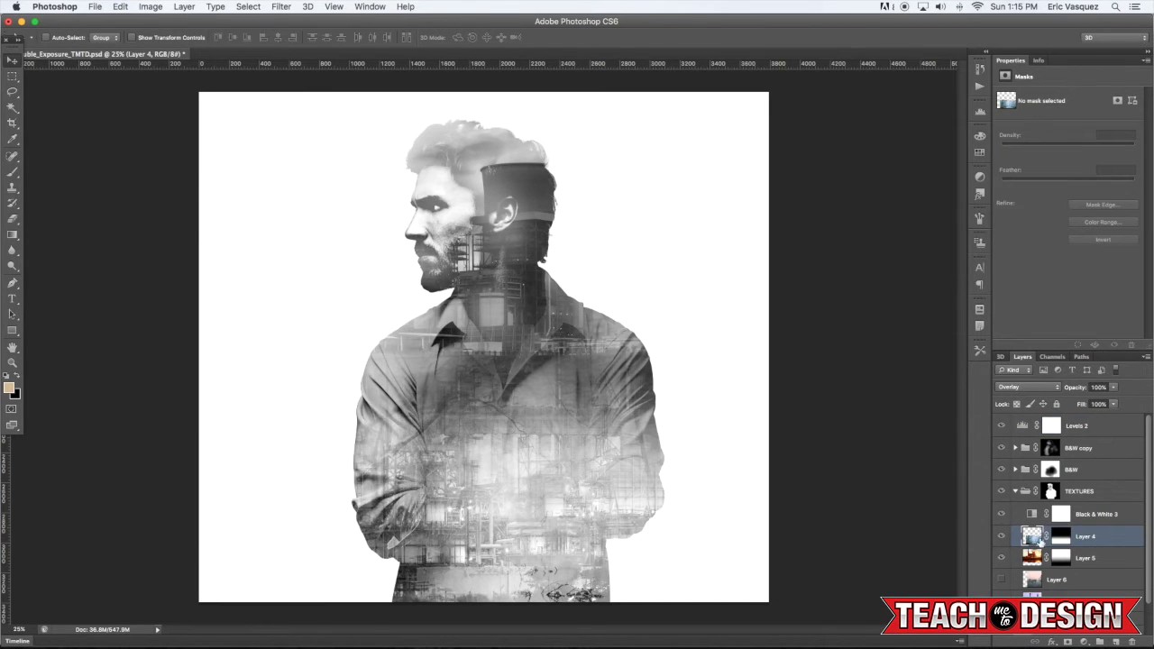
left_click_drag(554, 418, 550, 476)
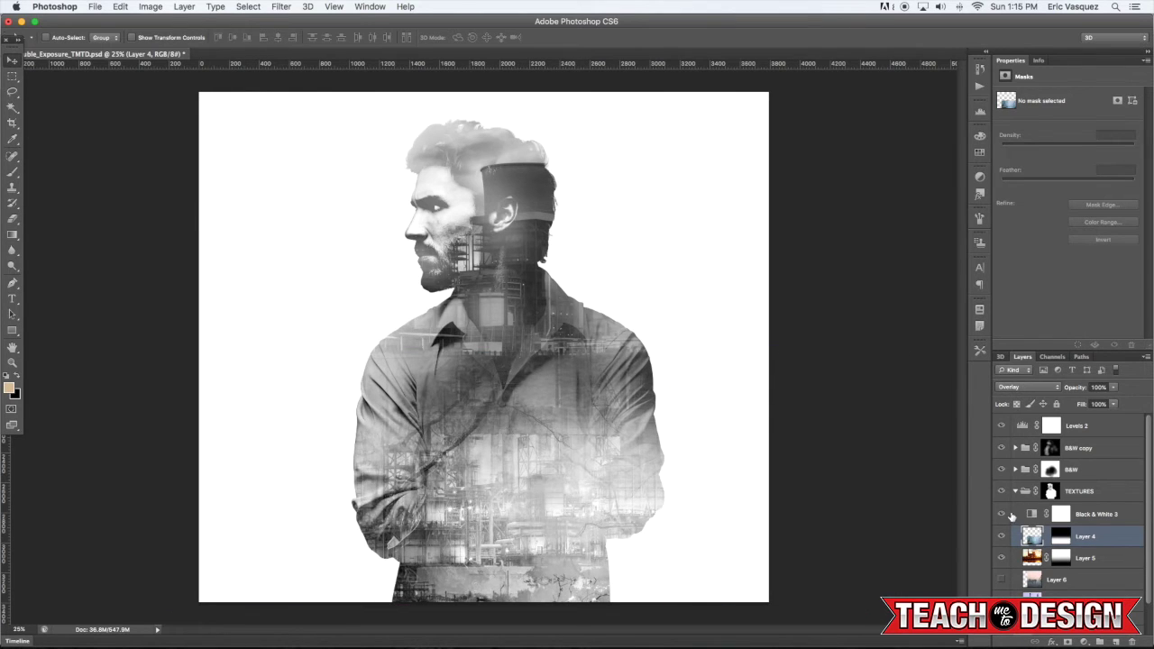
left_click(1001, 539)
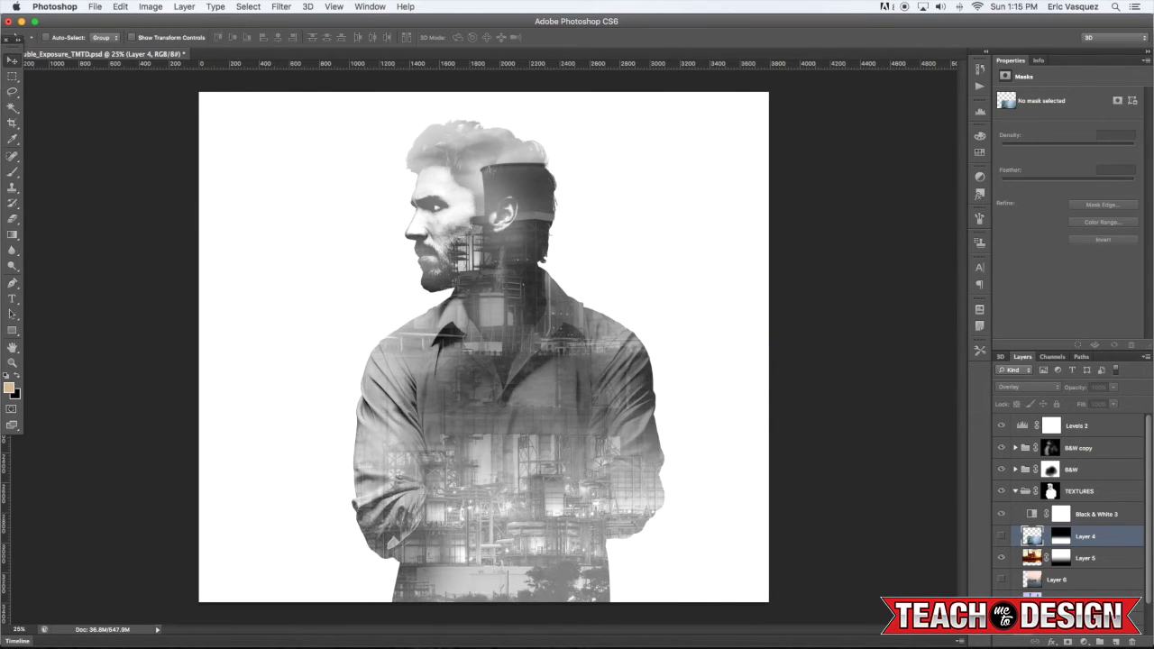
Toggle the visibility of Layer 7 and Layer 5 to check which texture each one adds
left_click(1000, 602)
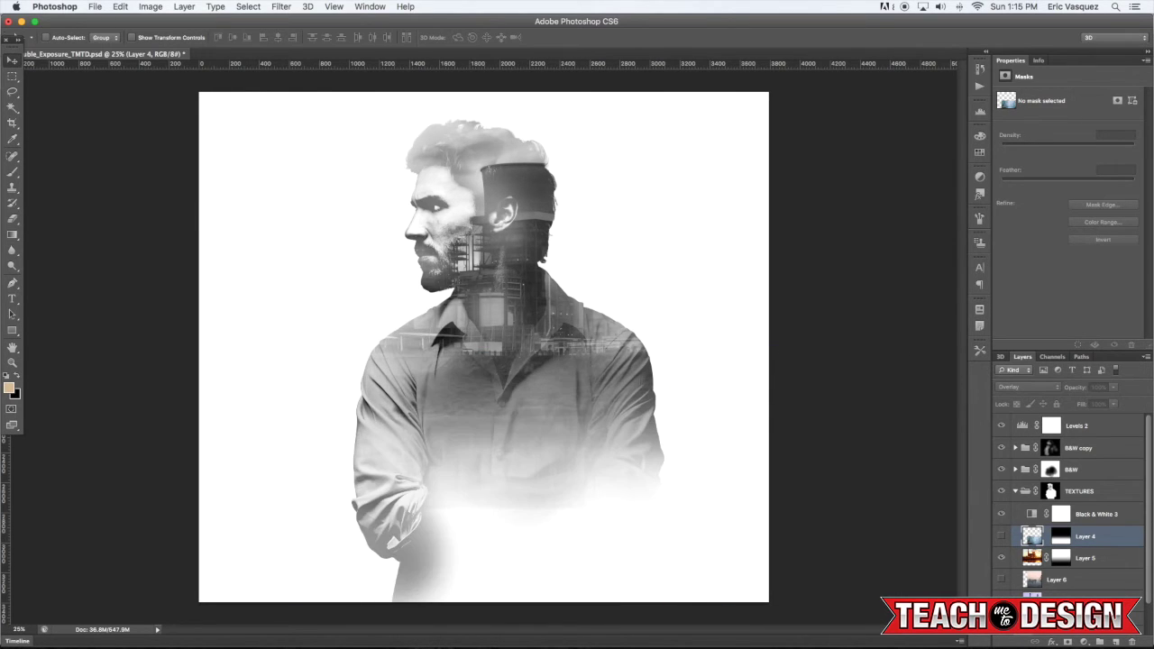
left_click(1001, 559)
left_click(1001, 559)
left_click(1001, 602)
Add a Levels adjustment clipped to Layer 7, set its black input to 97, and collapse the TEXTURES group
left_click(1064, 602)
mouse_move(538, 483)
left_mouse_down()
mouse_move(526, 458)
mouse_move(527, 487)
left_mouse_up()
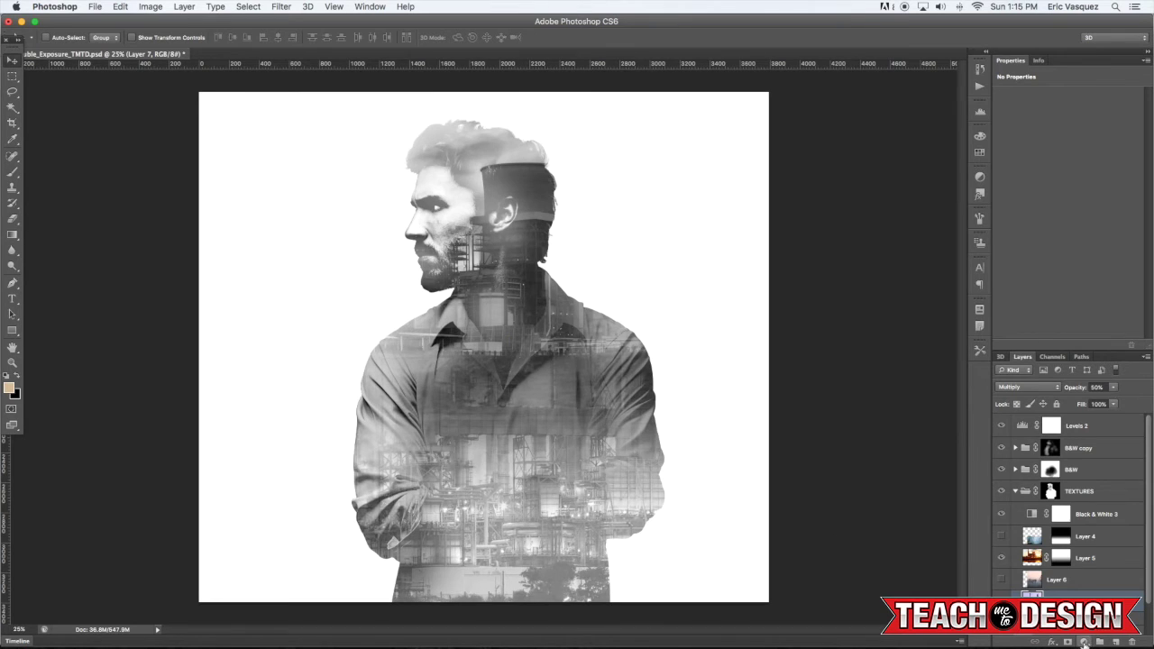
left_click(1085, 642, "alt")
left_click(1091, 497)
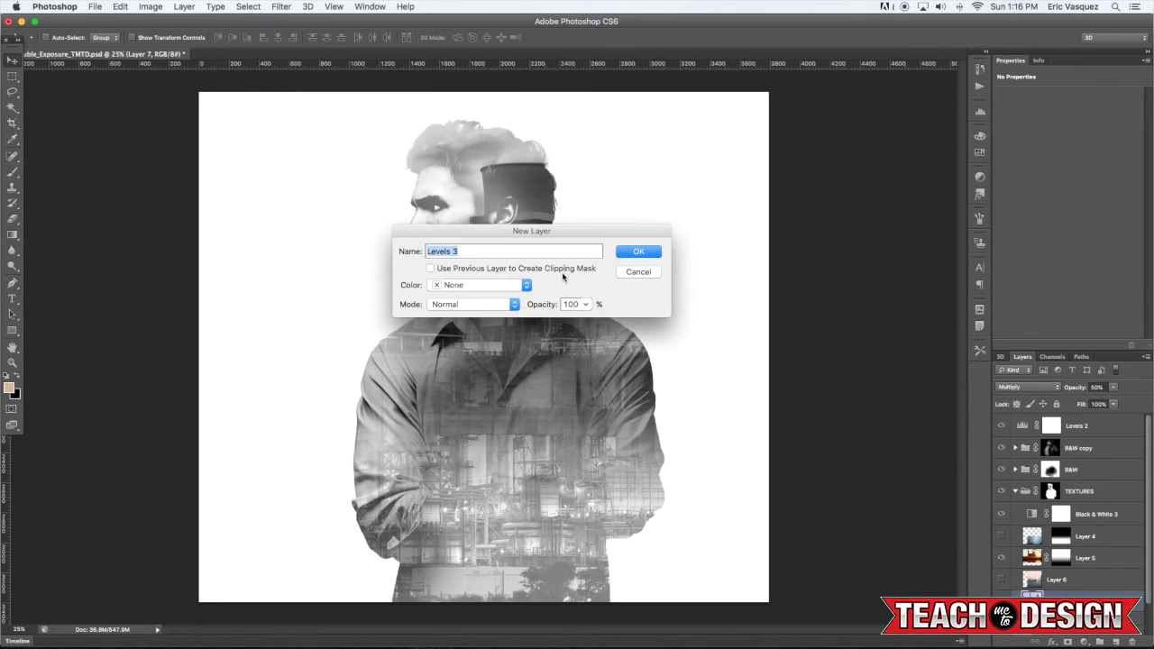
left_click(651, 252)
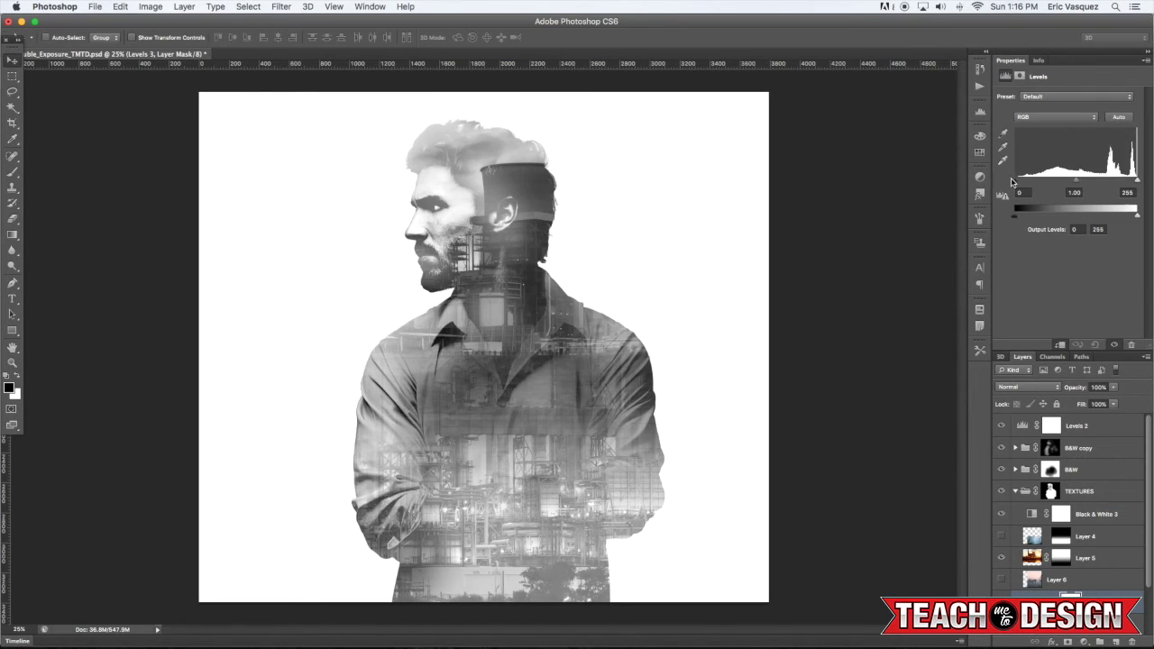
mouse_move(1039, 183)
left_mouse_down()
mouse_move(1071, 184)
mouse_move(1059, 185)
left_mouse_up()
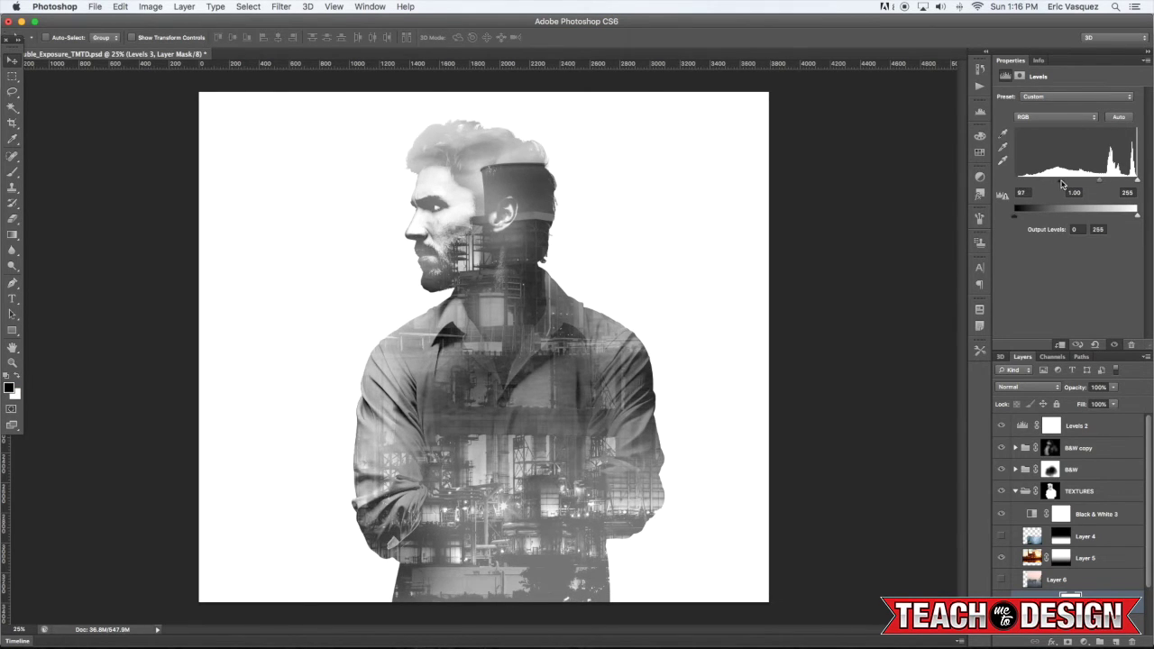
left_click(1019, 491)
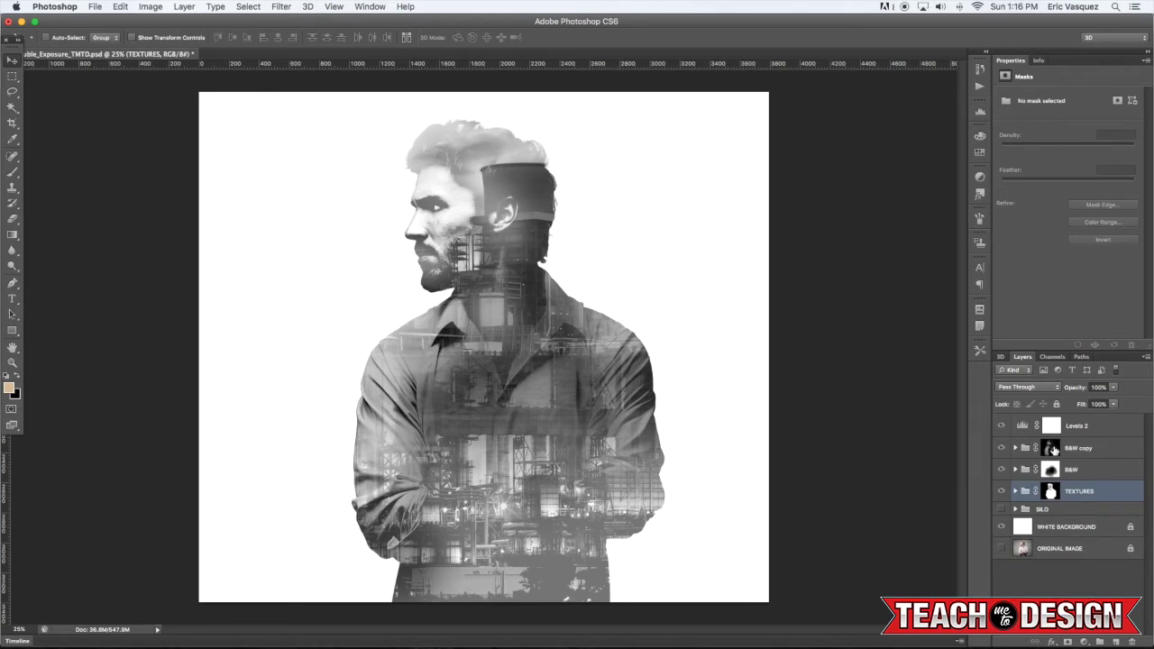
Brush over the shirt front on the B&W copy mask, first in black and then in white up to the collar
left_click(1053, 450)
key("b")
mouse_move(486, 381)
left_mouse_down()
mouse_move(529, 376)
mouse_move(542, 451)
mouse_move(555, 370)
mouse_move(460, 367)
mouse_move(440, 387)
mouse_move(446, 423)
mouse_move(487, 419)
mouse_move(454, 421)
mouse_move(449, 395)
mouse_move(457, 434)
left_mouse_up()
key("x")
left_click_drag(543, 412, 579, 360)
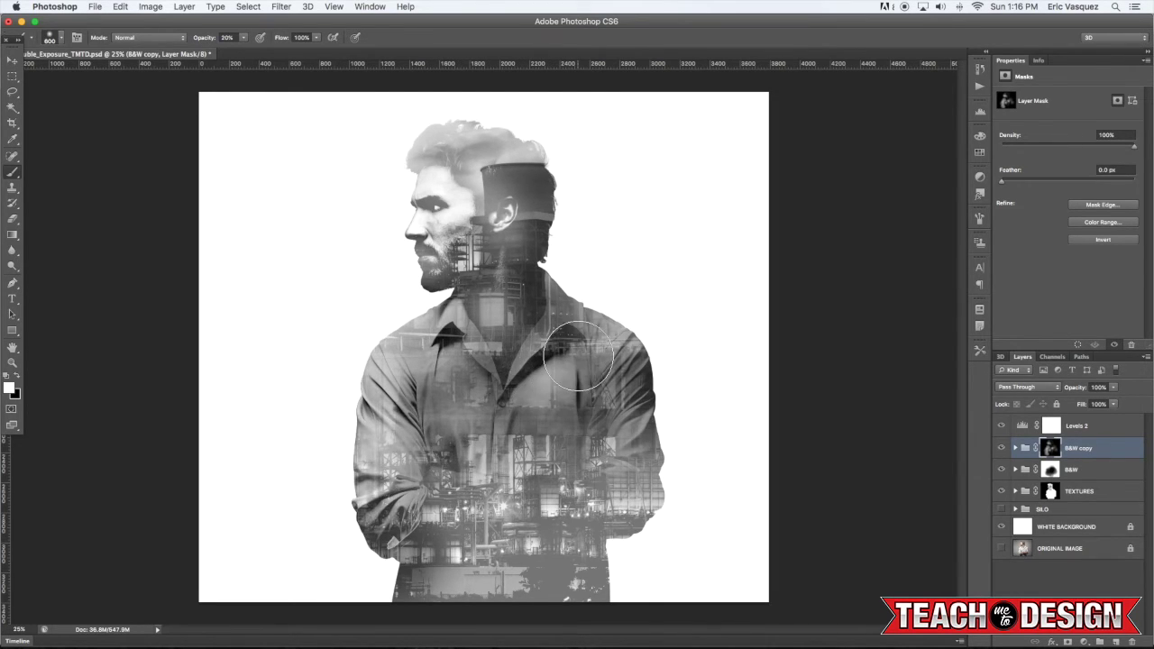
key("bracketright")
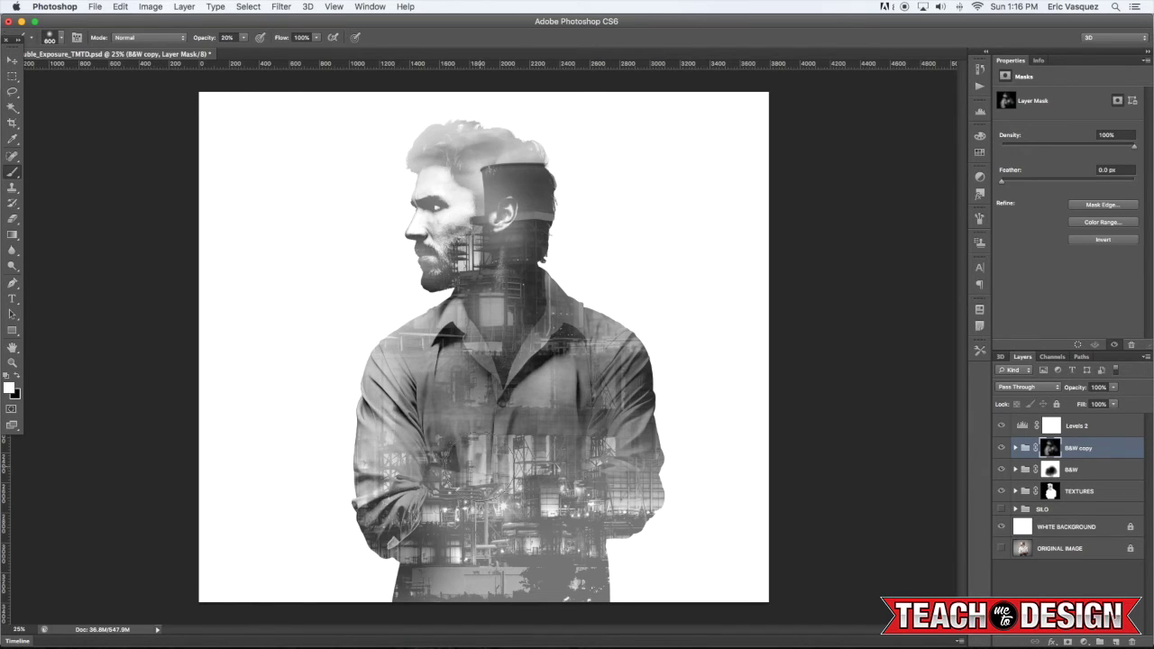
Select the layers from Levels 2 down to TEXTURES and preview the composition in full screen
left_click(1081, 430, "shift")
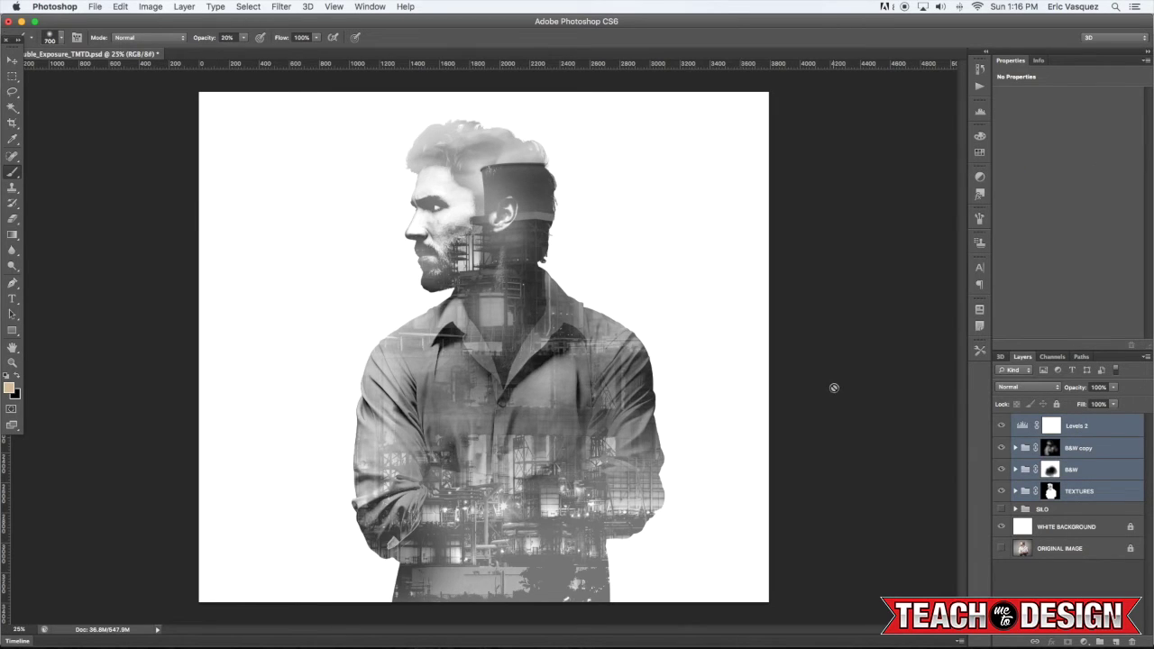
key("f")
key("f")
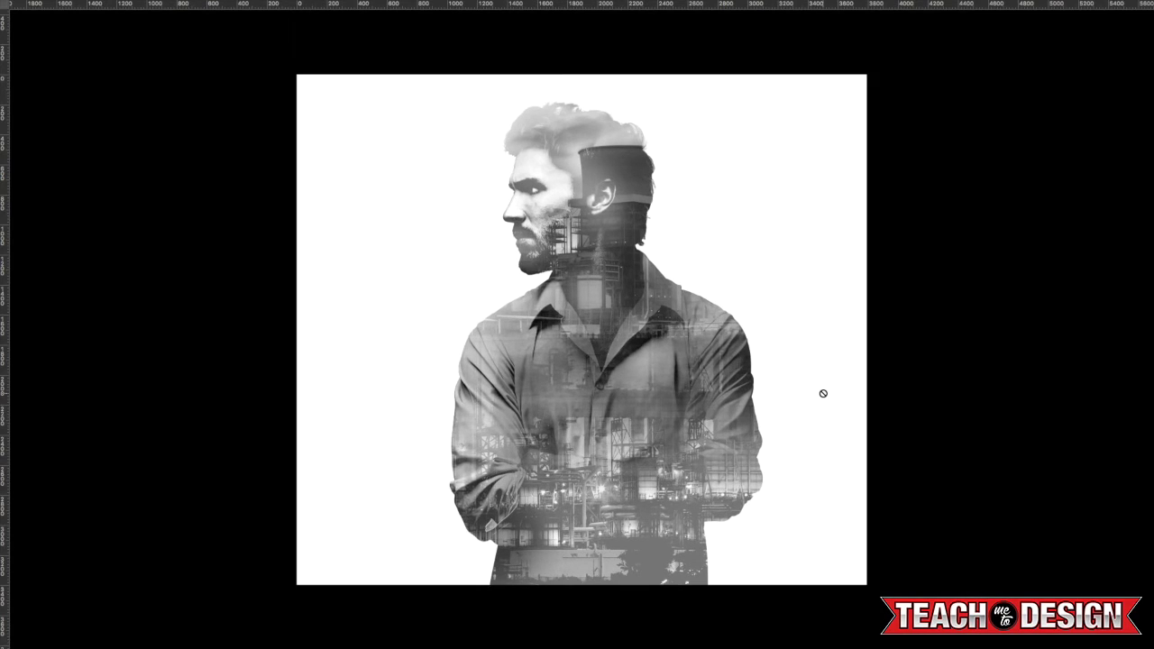
key("f")
Switch to Finder, open Depositphotos_2039273_original.jpg in Photoshop, and preview the photo in full screen
key("super+Tab")
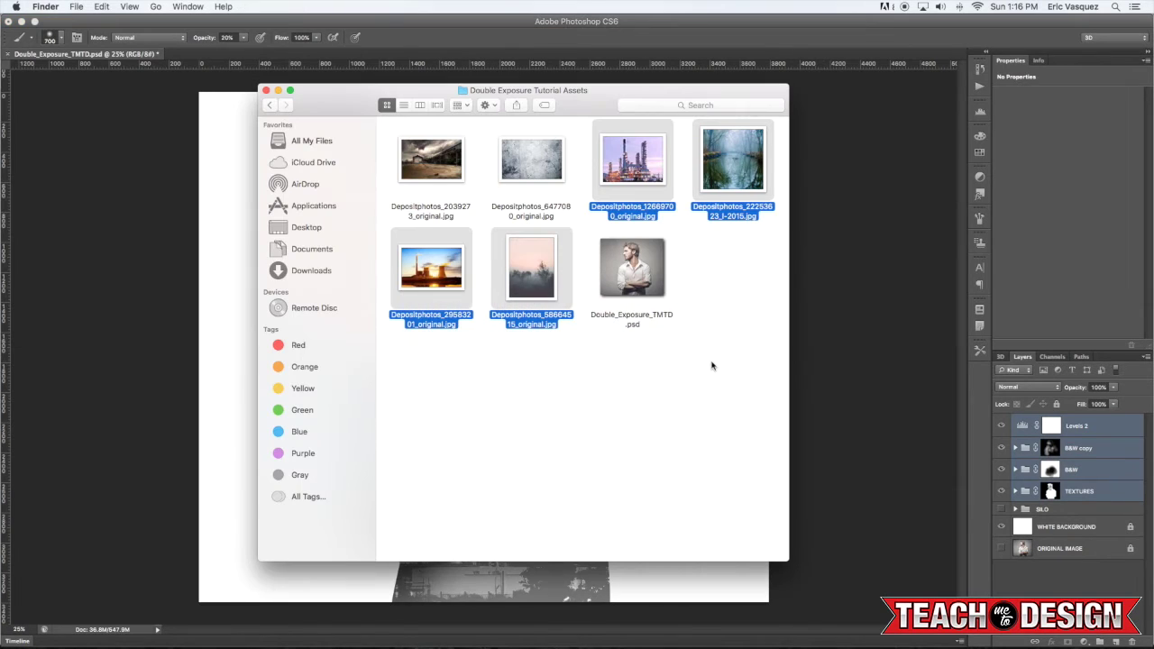
left_click(712, 365)
left_click_drag(436, 166, 618, 621)
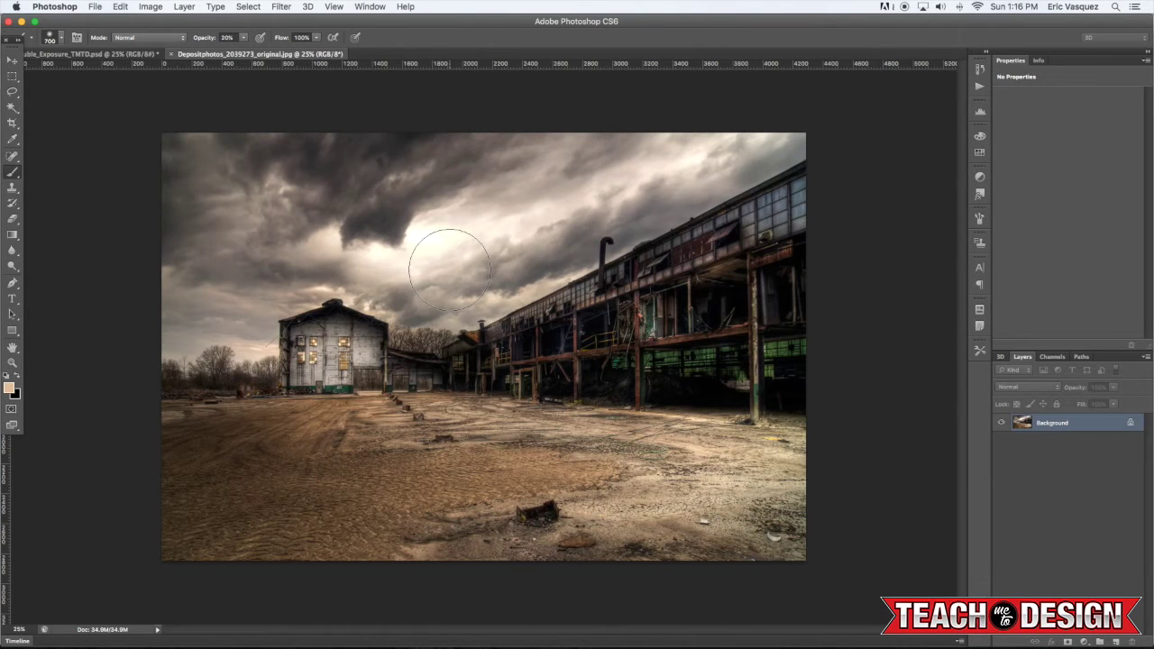
key("f")
key("f")
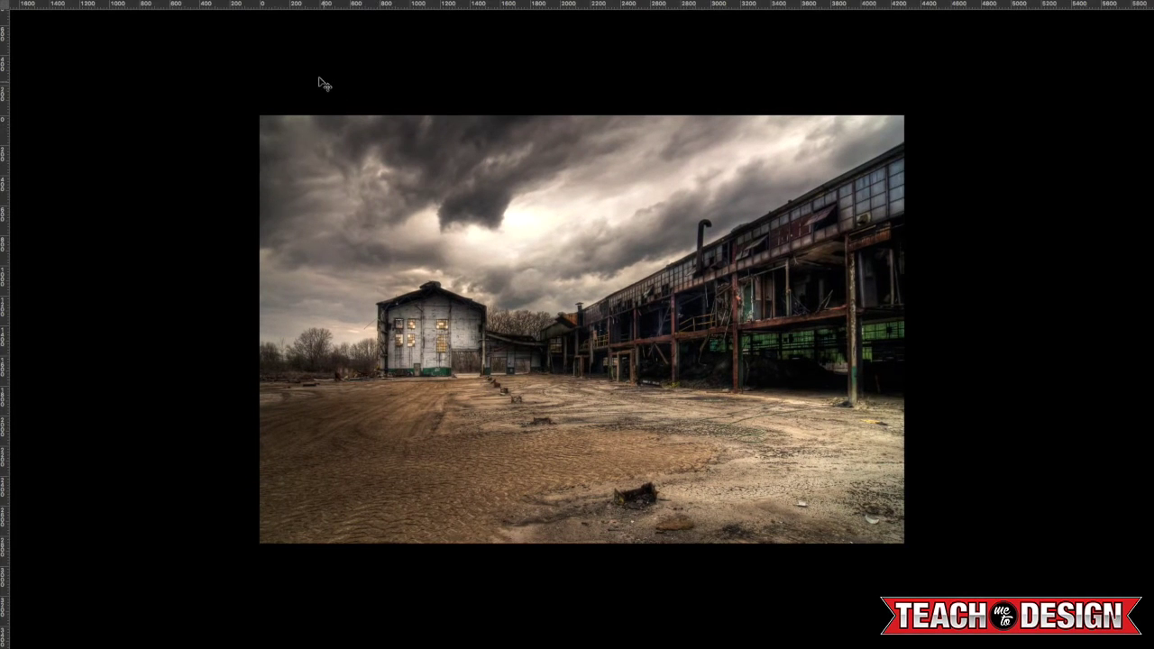
key("f")
Copy the abandoned factory photo into the portrait document and place its layer directly below the TEXTURES group
left_click_drag(282, 58, 752, 415)
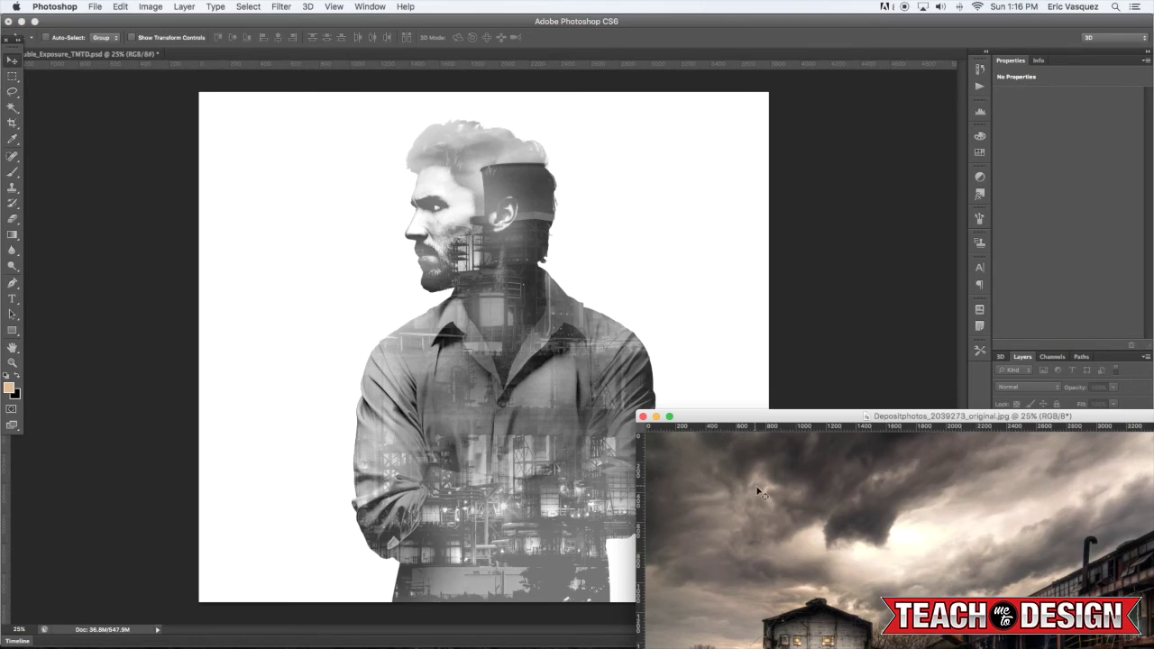
left_click_drag(758, 490, 438, 321)
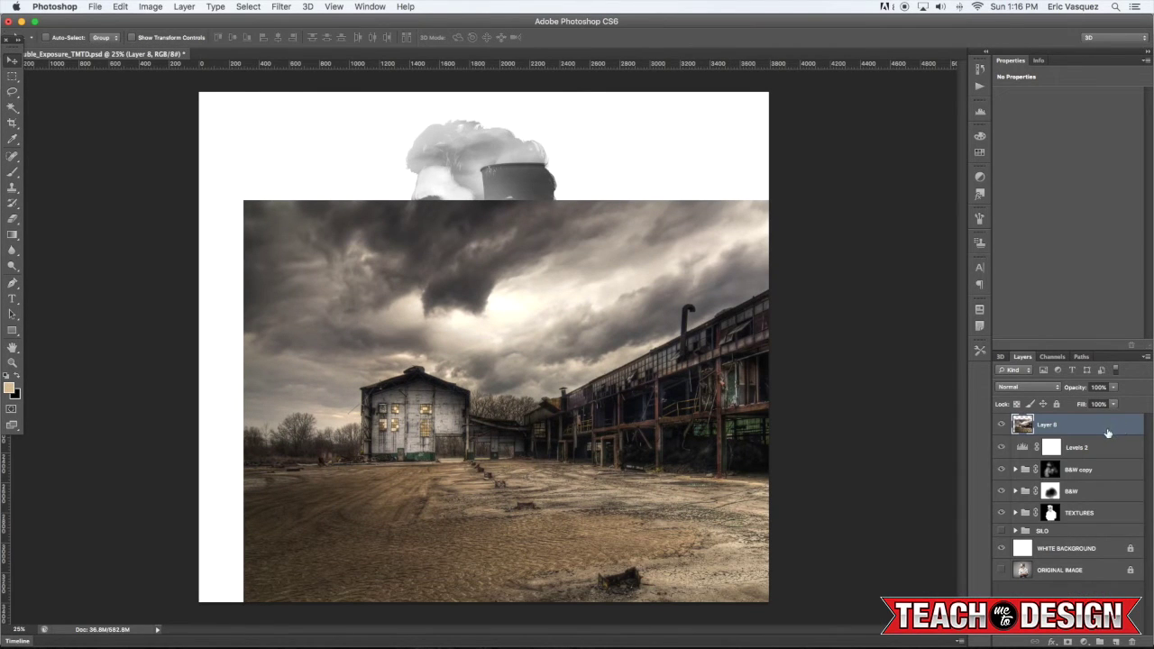
left_click_drag(1109, 434, 1095, 525)
Reposition and enlarge the factory photo so it fills the whole canvas behind the man
left_click_drag(647, 400, 591, 321)
key("ctrl+t")
left_click_drag(808, 547, 931, 628)
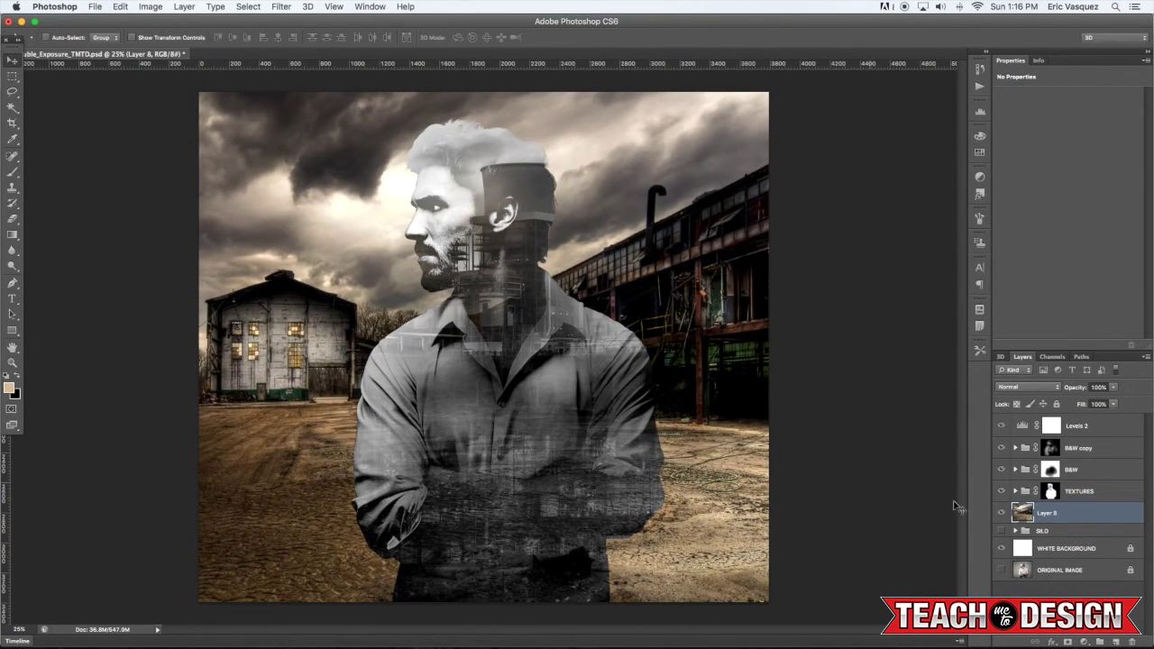
Load the man's silhouette from Layer 3 in the SILO group, invert the selection, and mask the factory photo with it
left_click(1016, 531)
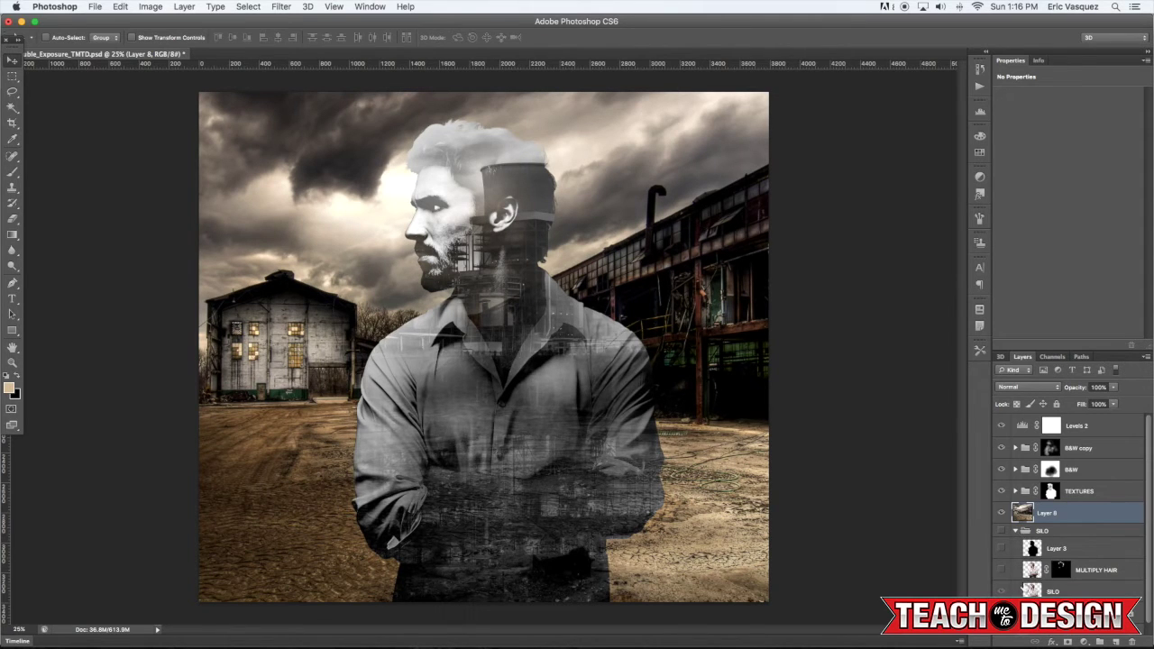
left_click(1032, 548, "super")
left_click(1015, 531)
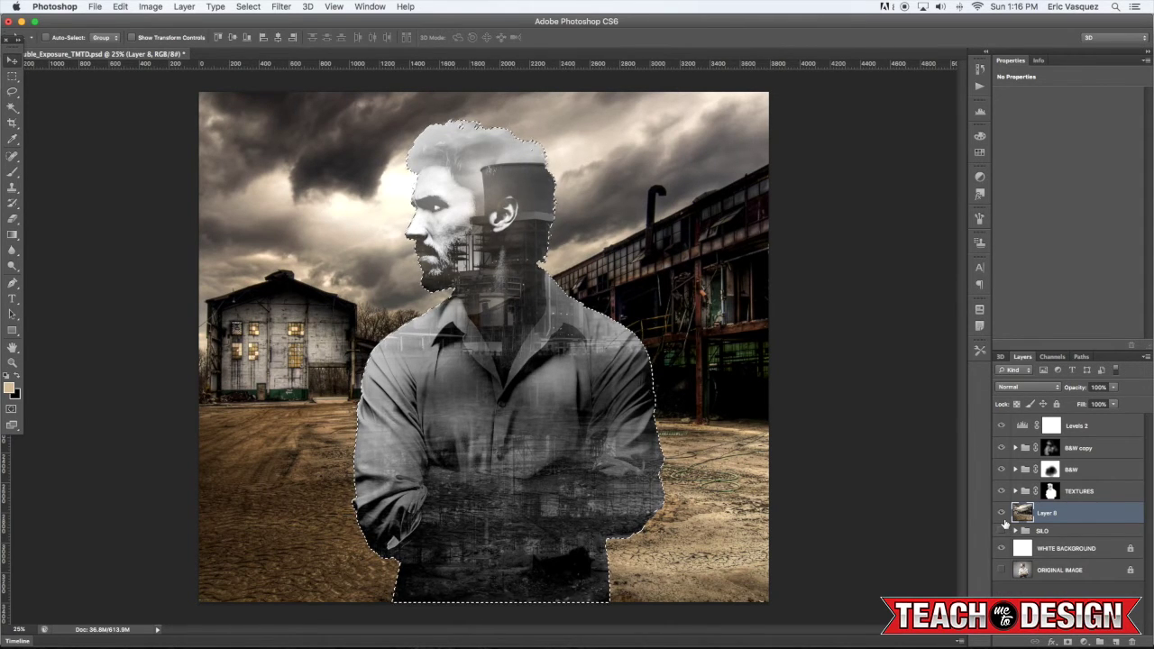
key("super+shift+i")
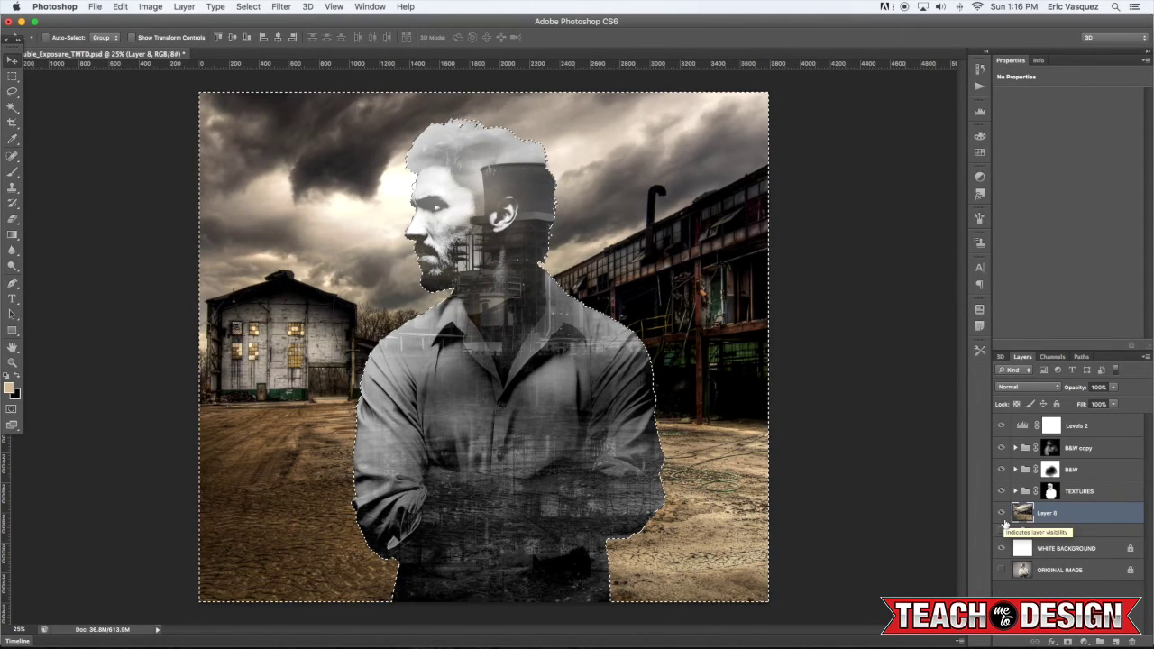
left_click(1068, 641)
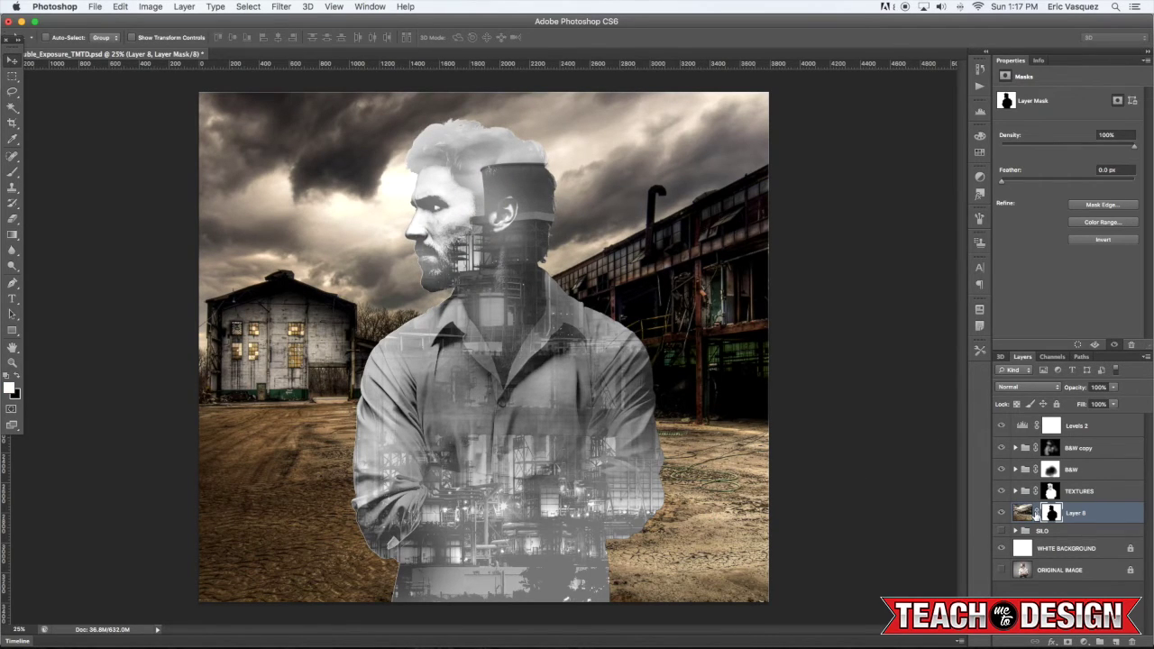
Unlink the factory photo from its mask and lower the layer's opacity to 15%
left_click(1024, 513)
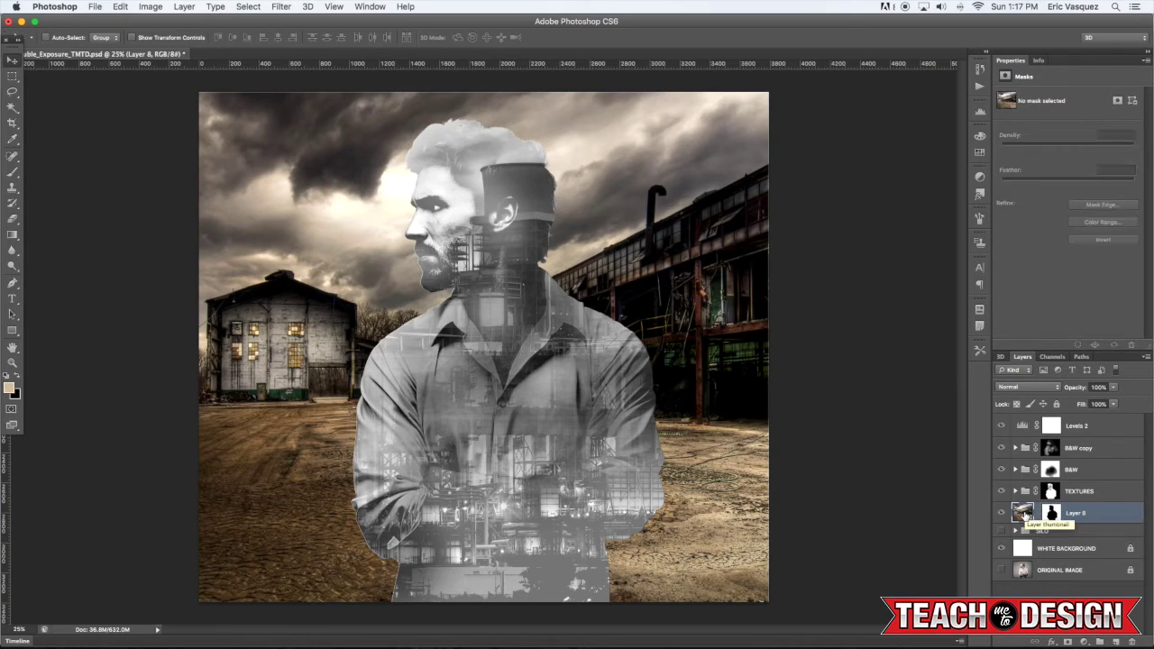
key("3")
key("1")
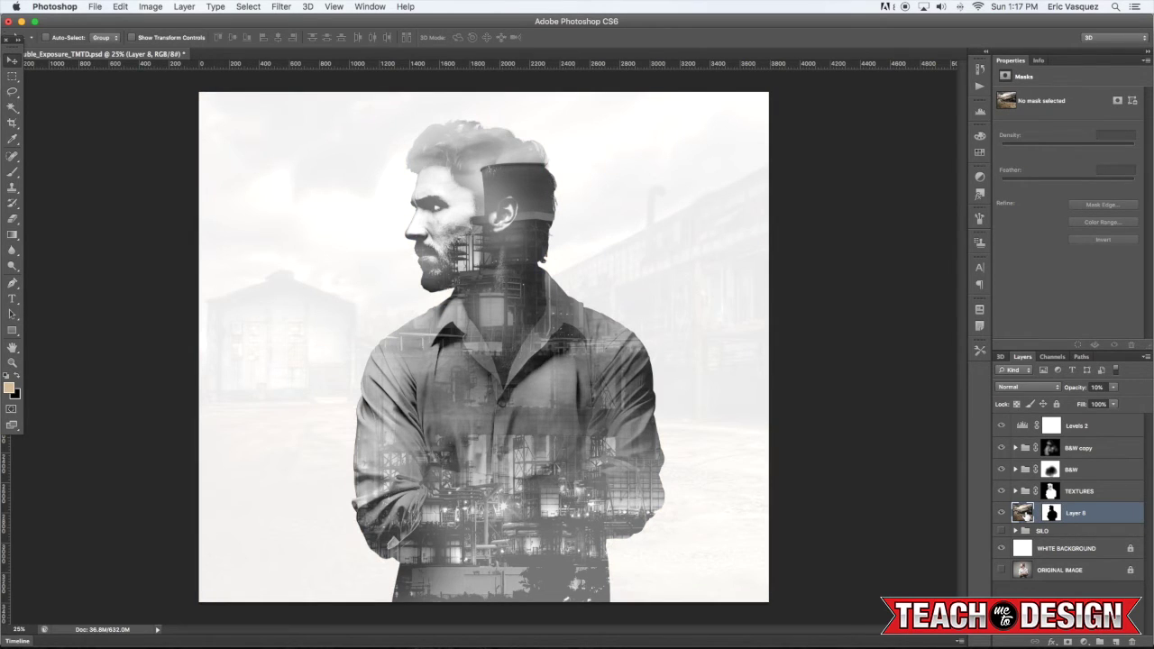
key("1")
key("5")
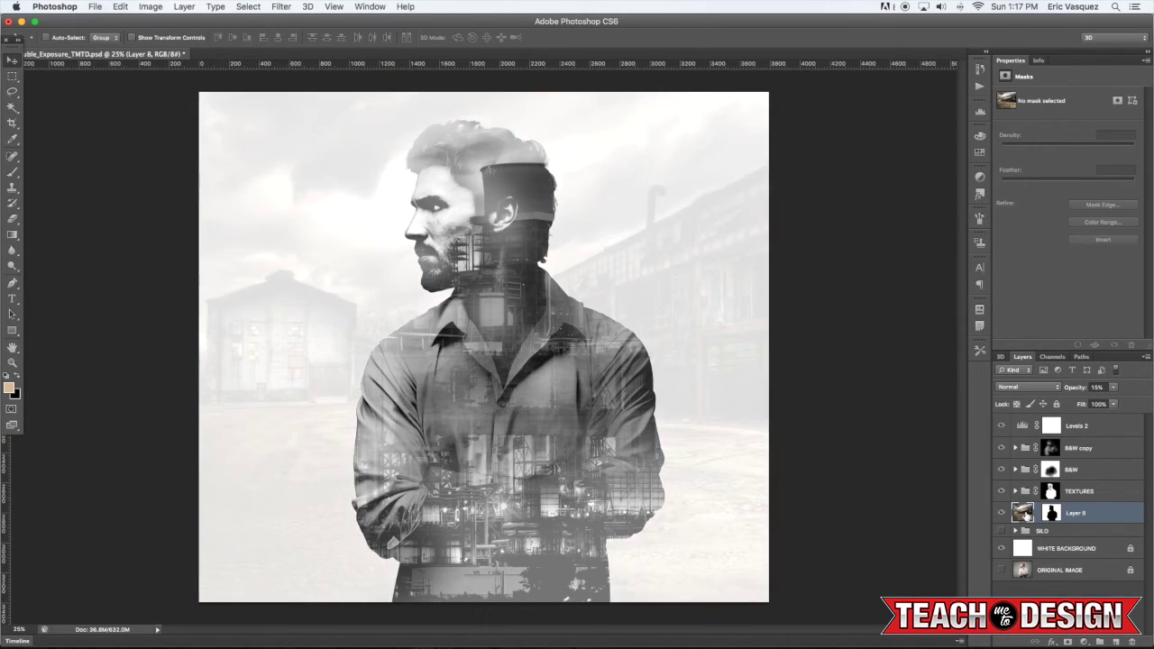
Add a Black & White adjustment above the factory photo and group the two layers
left_click(1084, 642)
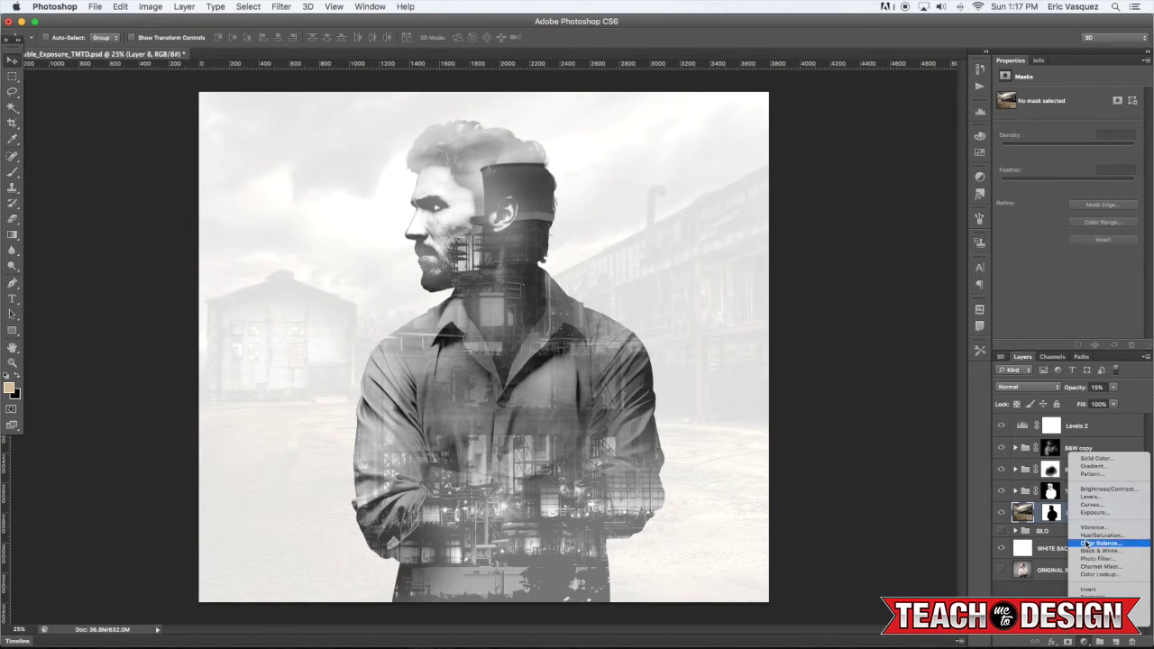
left_click(1087, 551)
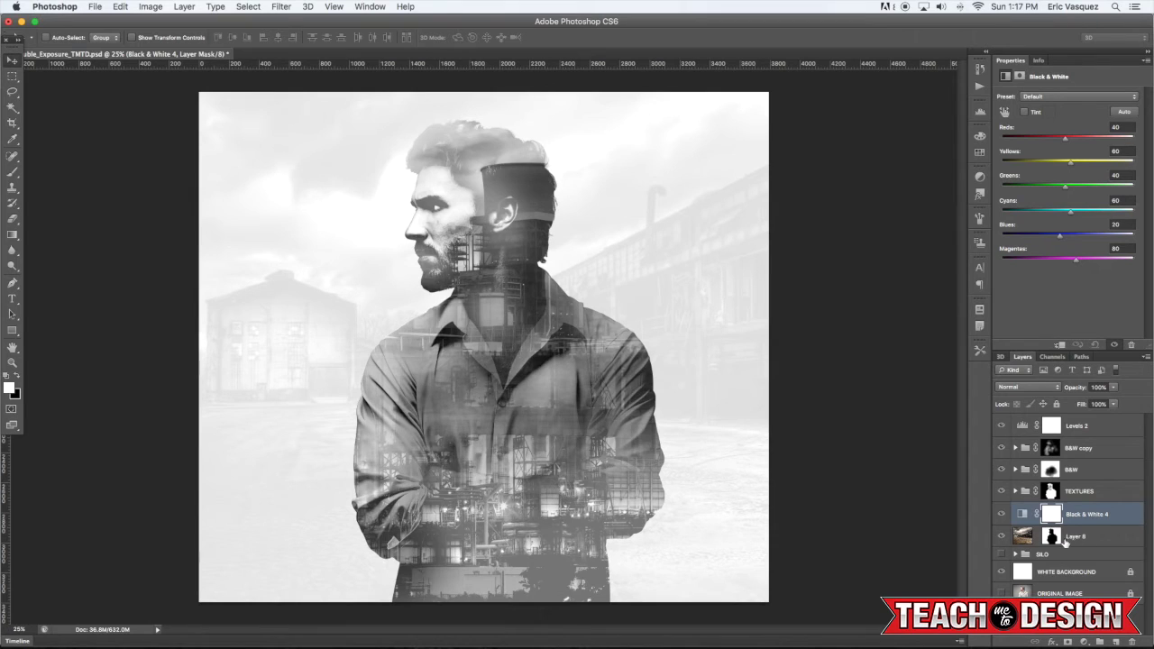
left_click(1098, 543, "shift")
key("super+g")
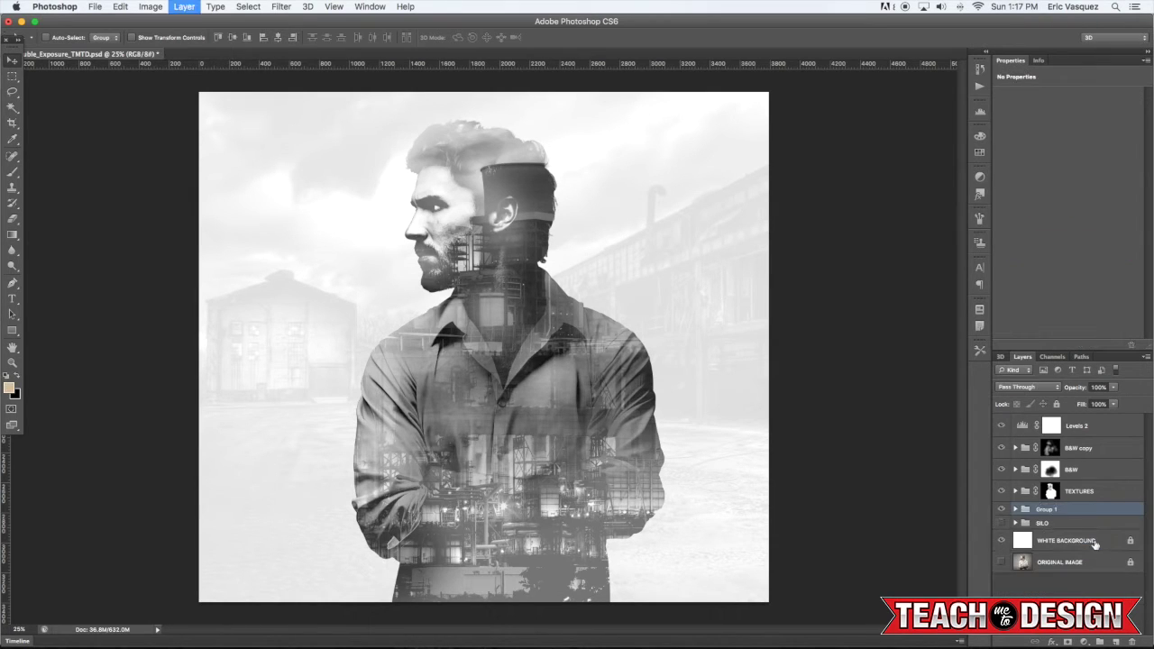
Rename Group 1 as BACKGROUND and add a layer mask to the group
double_click(1046, 509)
type("BACKGROUND")
key("Return")
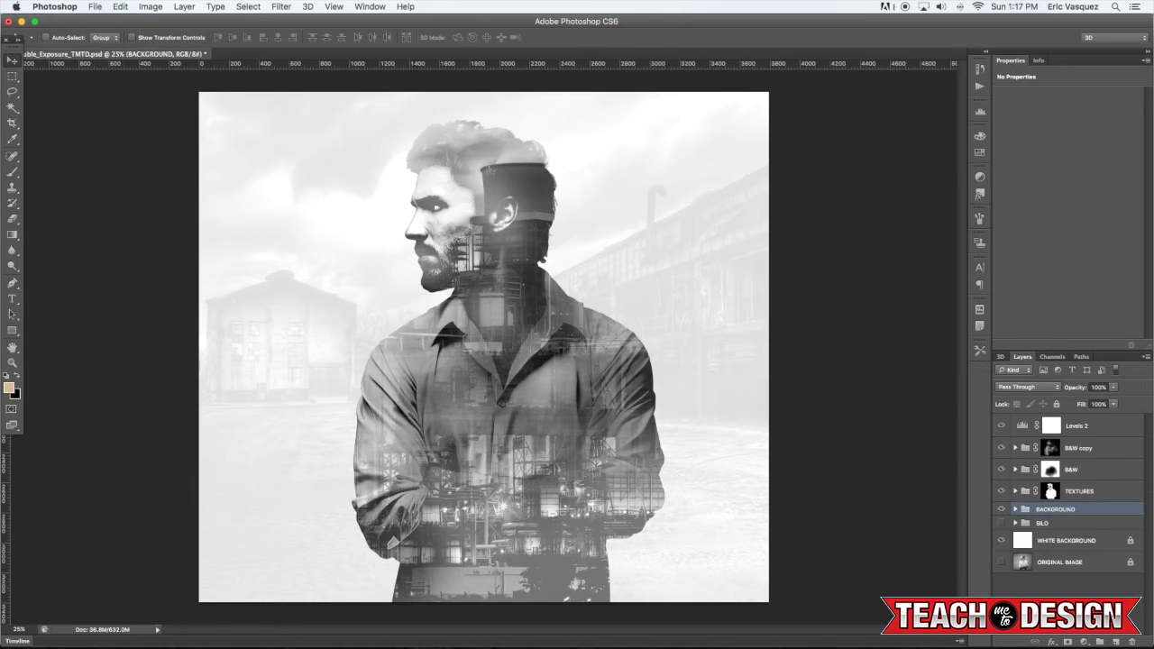
left_click(1068, 642)
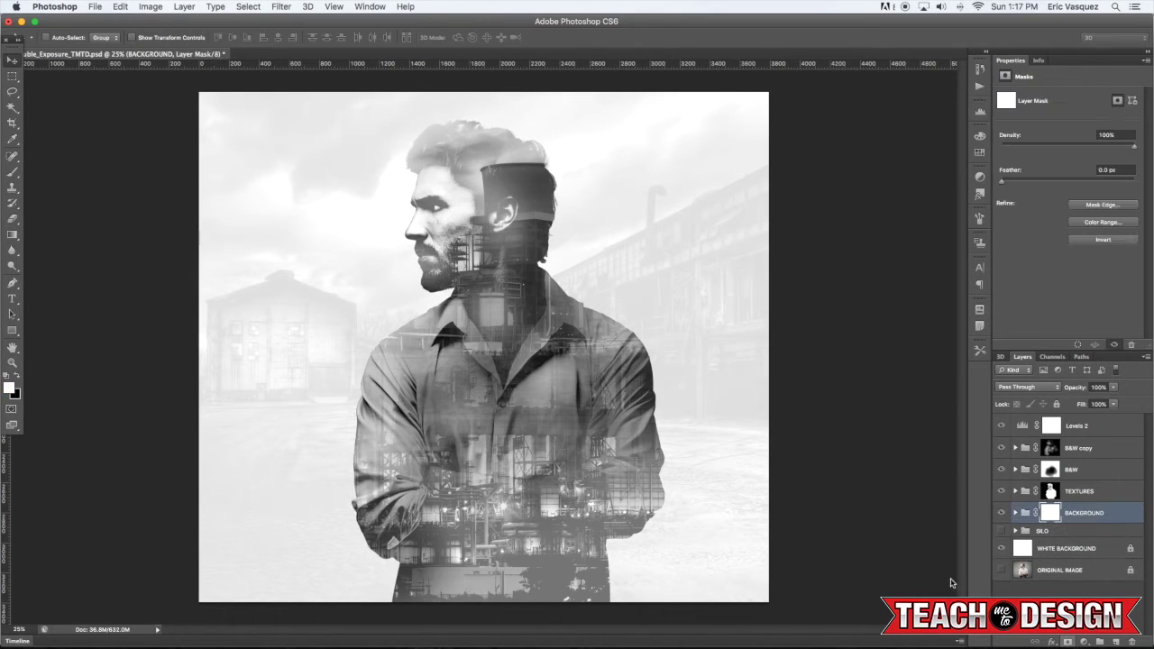
Paint black at 20% brush opacity on the BACKGROUND group's mask to fade the buildings on both sides of the man
key("b")
key("bracketright")
key("bracketright")
key("bracketright")
key("x")
mouse_move(232, 257)
left_mouse_down()
mouse_move(228, 349)
mouse_move(220, 286)
mouse_move(276, 165)
mouse_move(327, 142)
mouse_move(302, 136)
mouse_move(234, 261)
mouse_move(259, 506)
left_mouse_up()
mouse_move(730, 318)
left_mouse_down()
mouse_move(718, 274)
mouse_move(736, 190)
mouse_move(632, 175)
mouse_move(638, 220)
mouse_move(741, 151)
left_mouse_up()
key("bracketright")
key("bracketright")
key("bracketright")
mouse_move(745, 511)
left_mouse_down()
mouse_move(735, 581)
mouse_move(692, 585)
mouse_move(769, 531)
mouse_move(747, 298)
mouse_move(760, 284)
mouse_move(745, 261)
left_mouse_up()
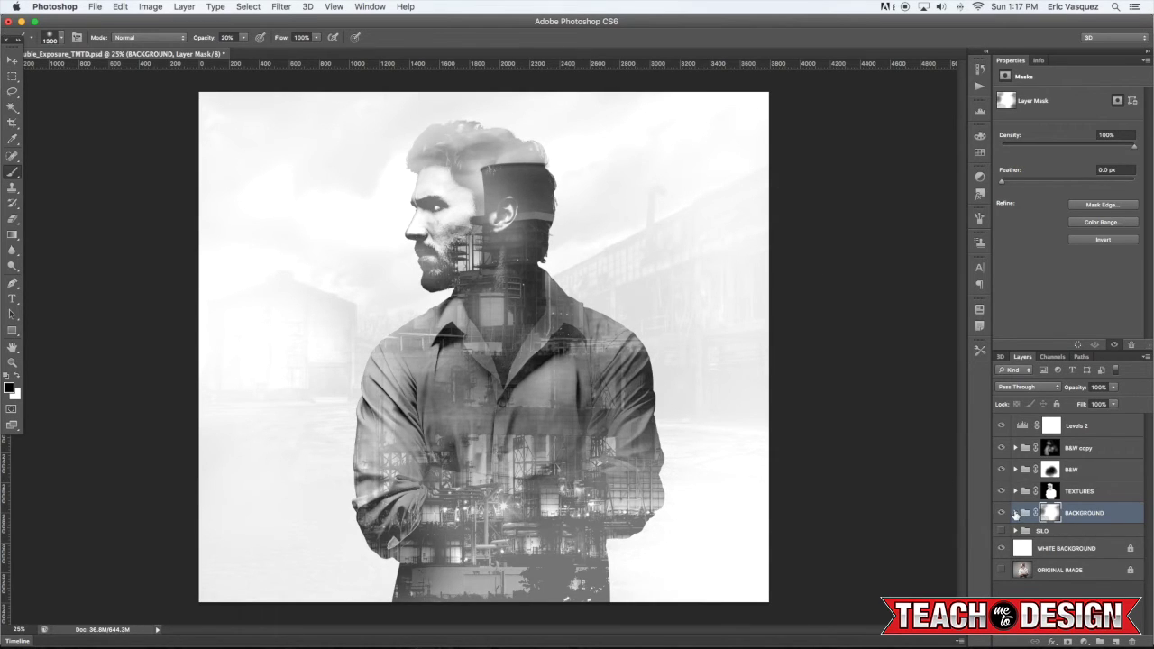
key("v")
Load the man's silhouette from the SILO layer in the B&W group and add a Gradient Map masked to it above Levels 2
left_click(1077, 429)
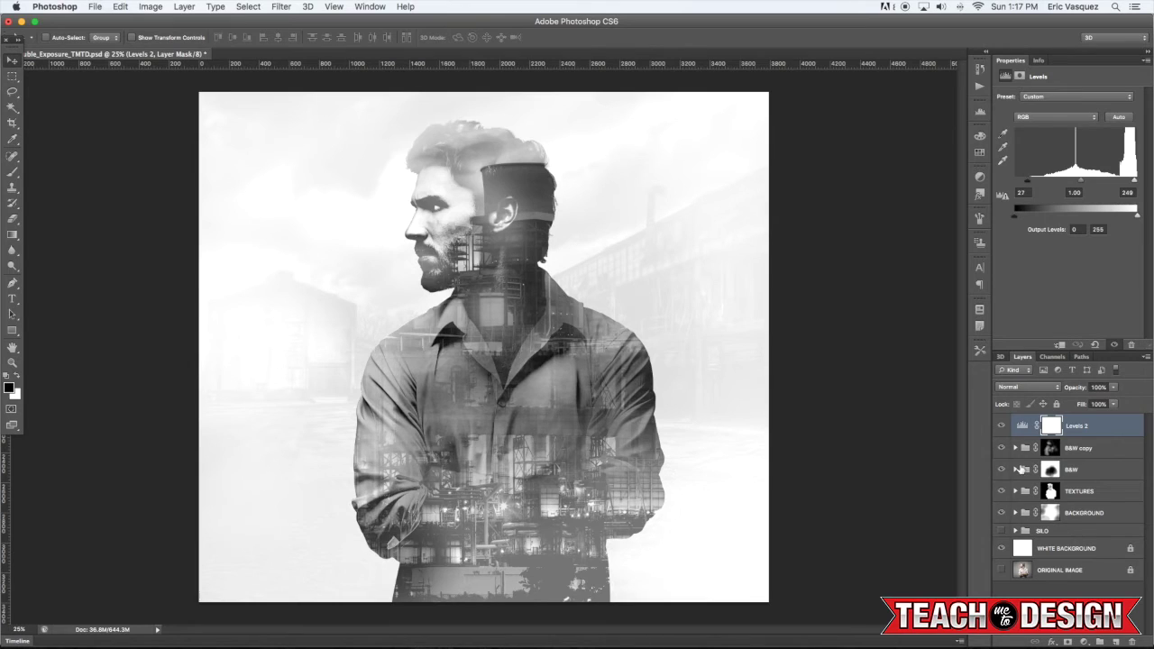
left_click(1015, 470)
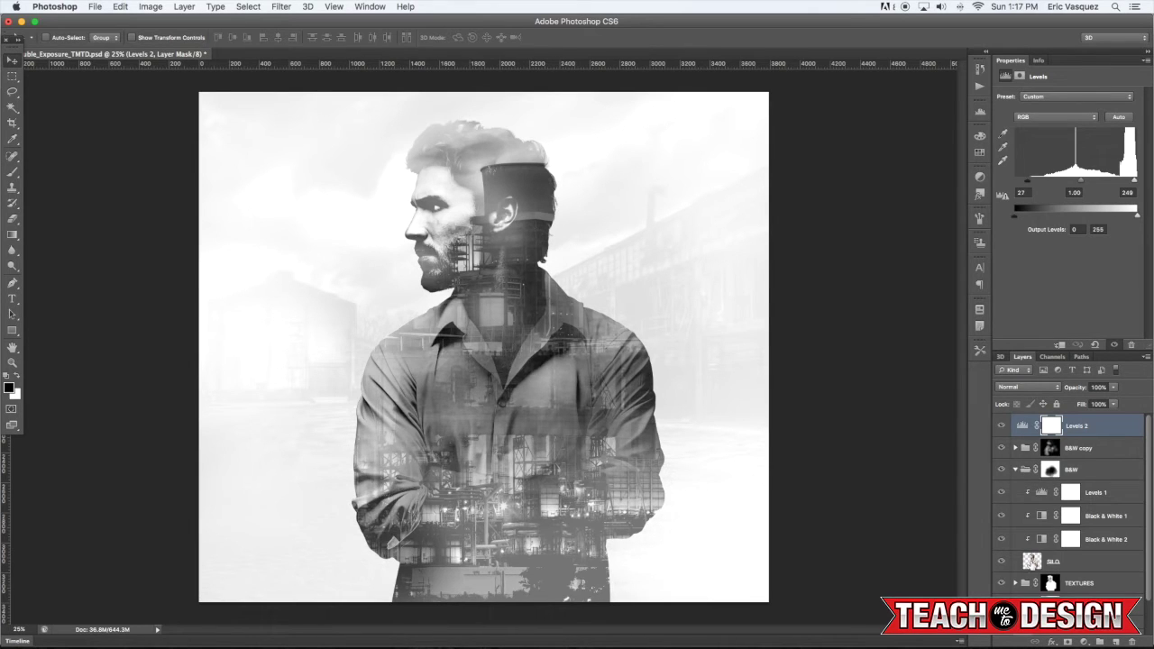
left_click(1033, 566, "super")
left_click(1015, 470)
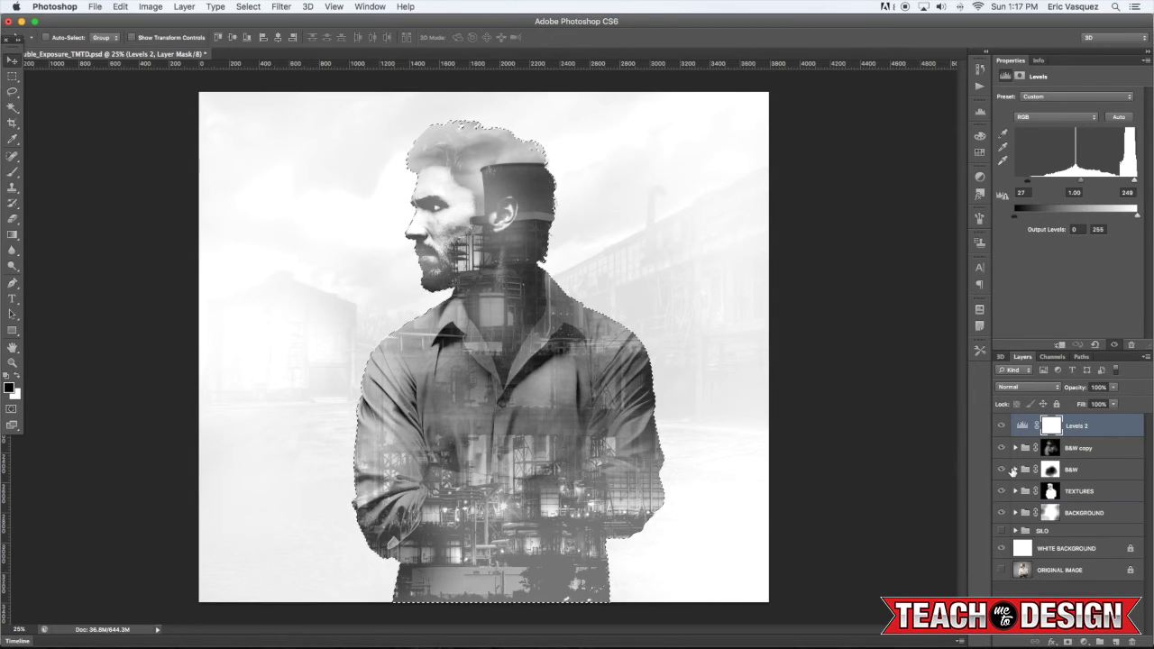
left_click(1083, 642)
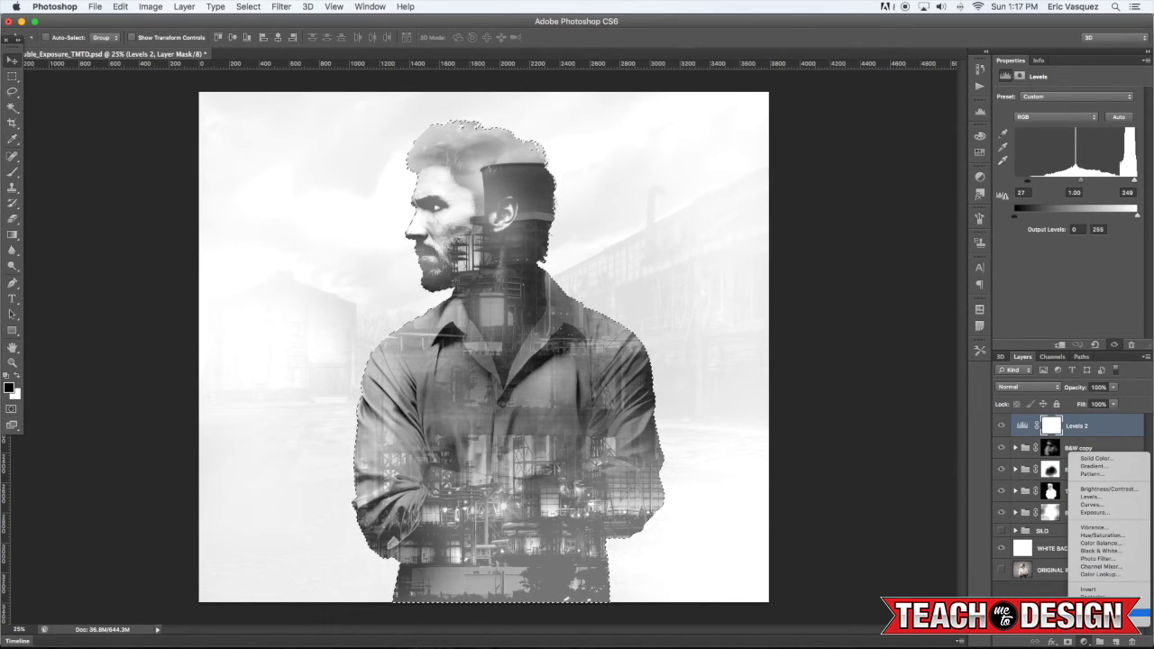
left_click(1099, 613)
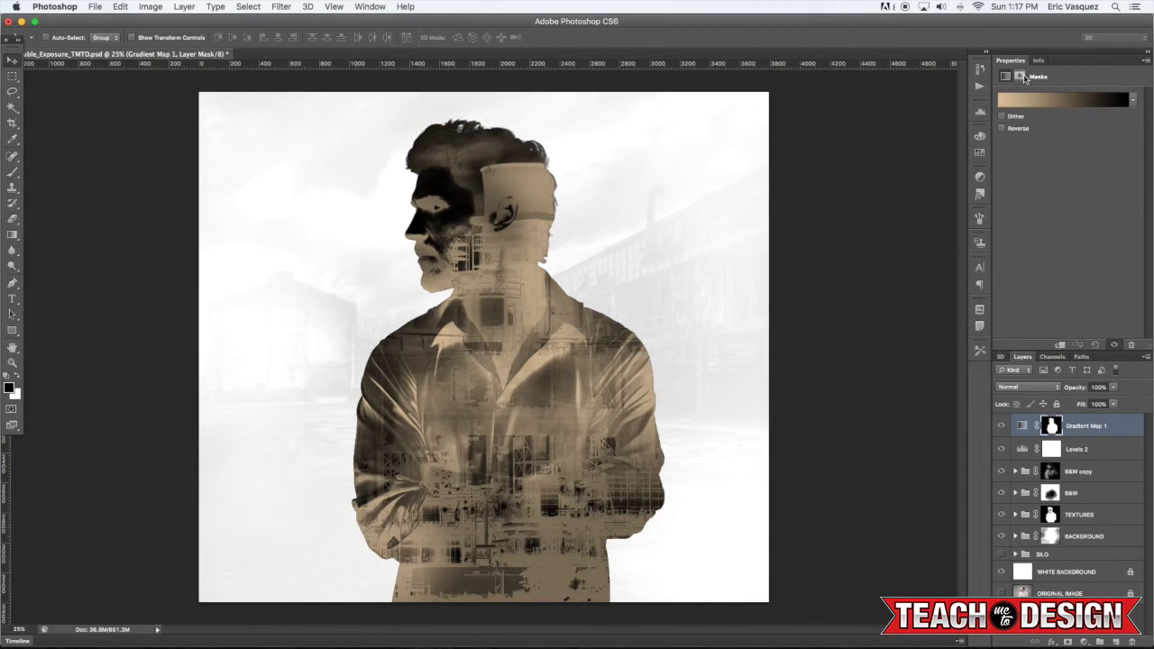
In the Gradient Map's gradient, move the black stop to the dark end and the tan stop to 23%
left_click(1026, 101)
left_click_drag(611, 150, 916, 161)
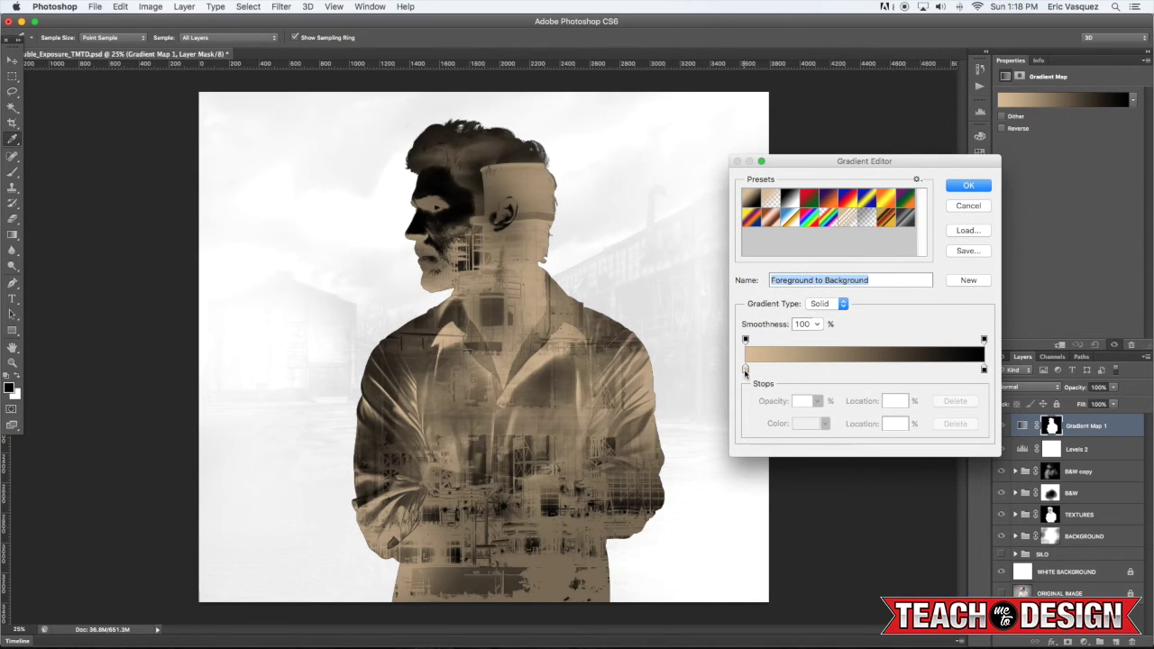
left_click_drag(746, 371, 841, 370)
left_click_drag(985, 371, 746, 370)
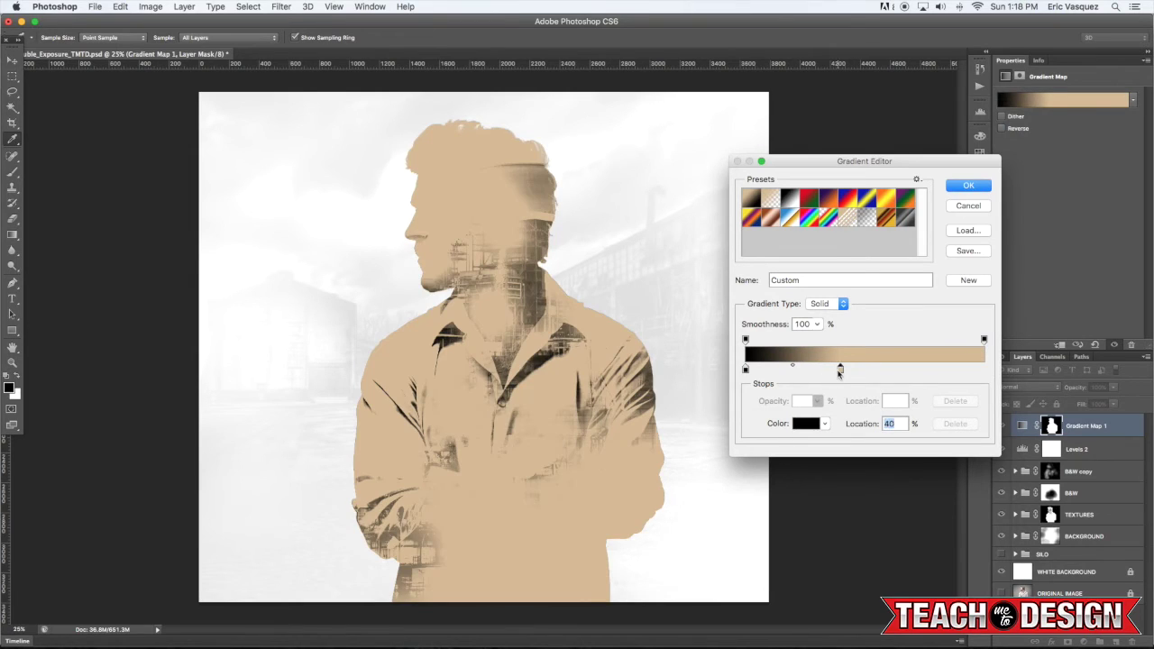
left_click_drag(839, 371, 801, 370)
Add a neutral grey #8a8a8a color stop at 47% of the gradient
left_click(857, 371)
left_click(811, 426)
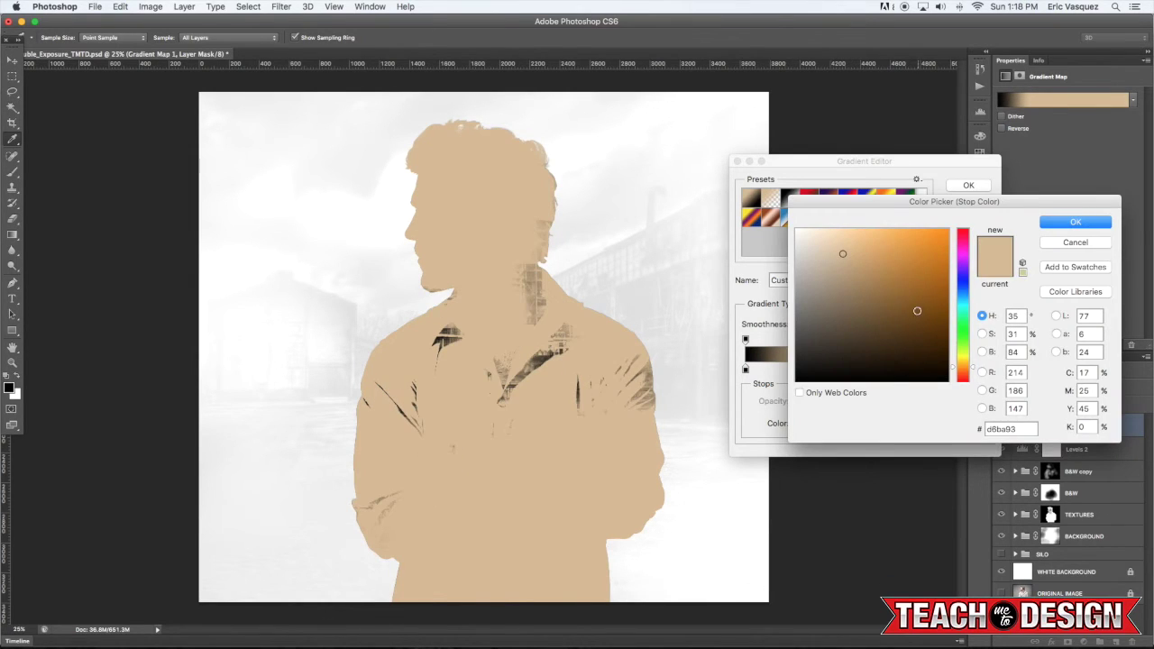
left_click(806, 305)
left_click(1094, 225)
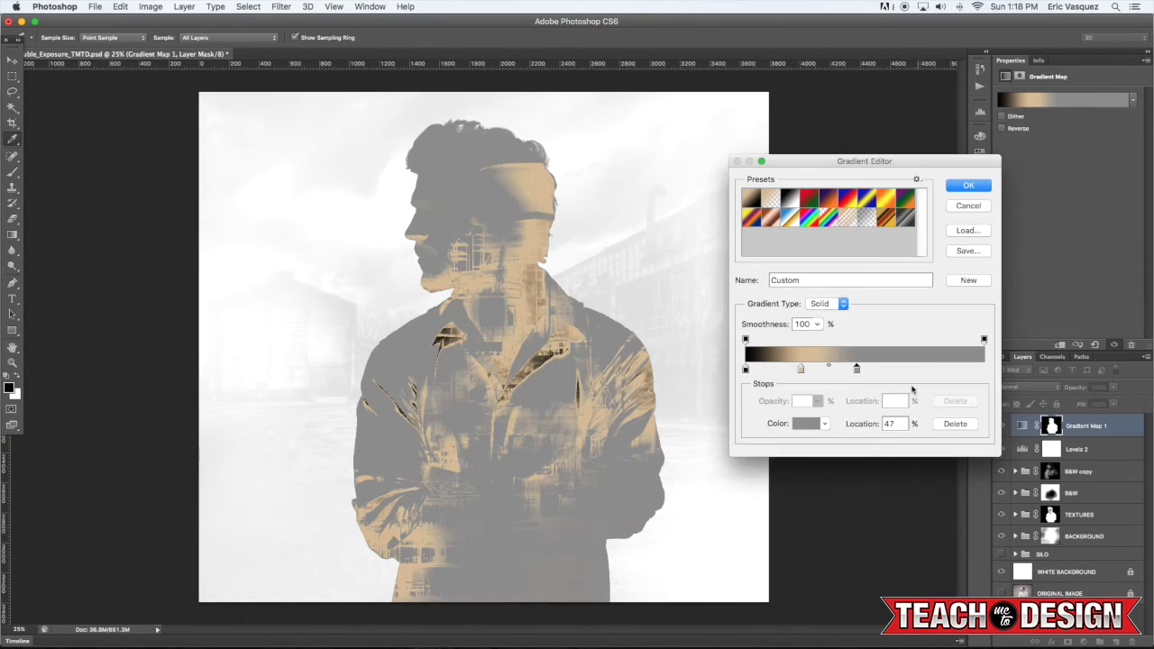
Add a pale blue #b7c1d7 color stop between the grey stop and the light end of the gradient
left_click(914, 369)
left_click(800, 426)
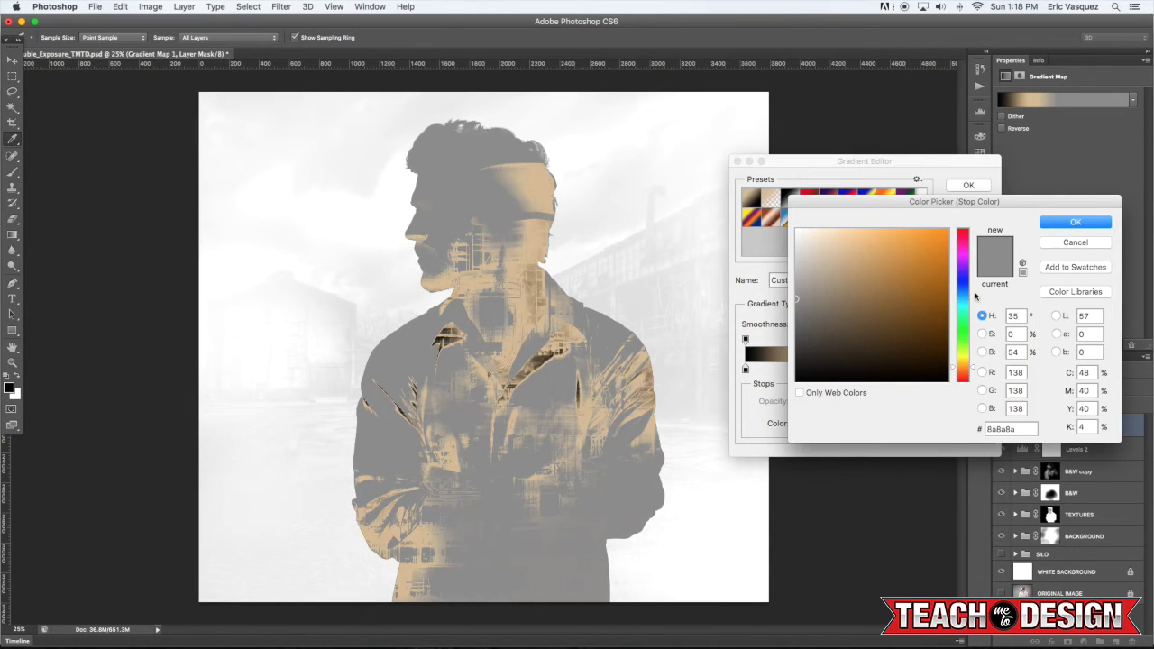
left_click_drag(966, 302, 965, 287)
left_click_drag(844, 279, 830, 267)
left_click(818, 251)
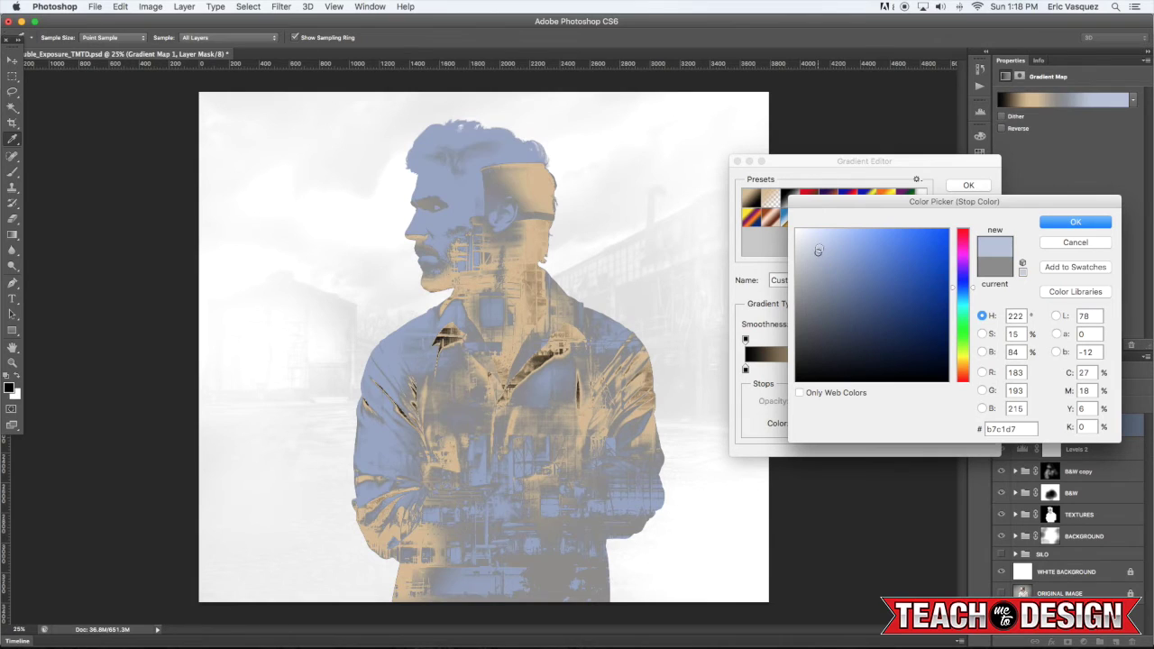
left_click(1089, 223)
Add a near-white color stop at 88% of the gradient
left_click(956, 369)
double_click(957, 370)
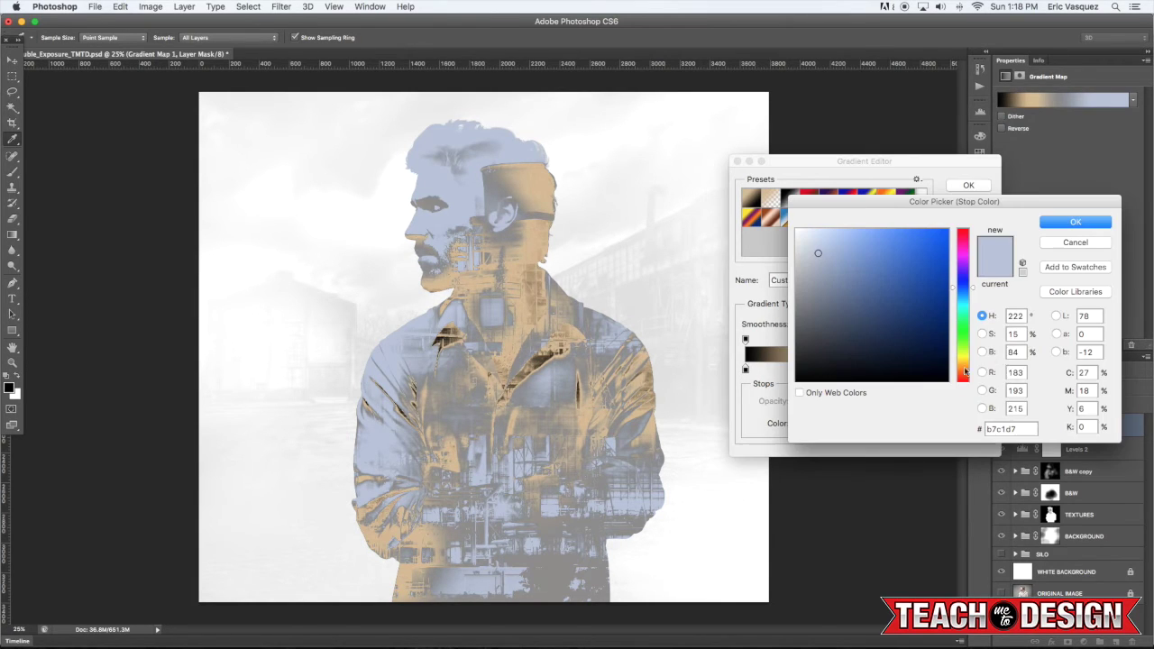
left_click(807, 239)
left_click(1091, 223)
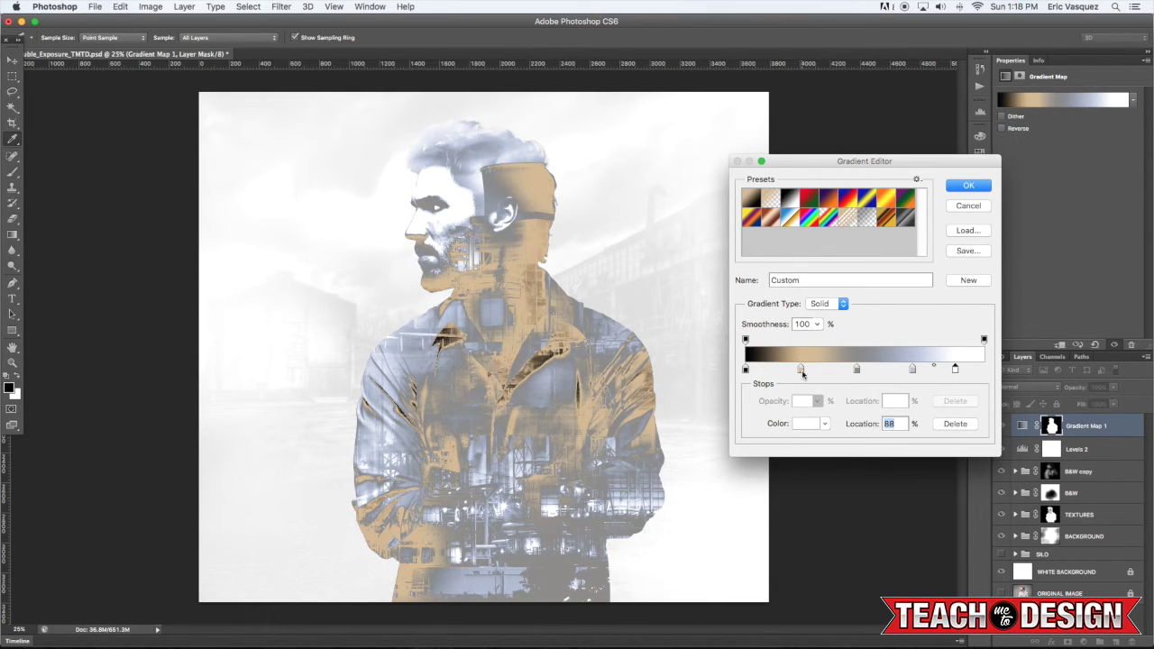
Change the gradient's tan stop to dark brown #48351b
double_click(801, 369)
left_click(852, 279)
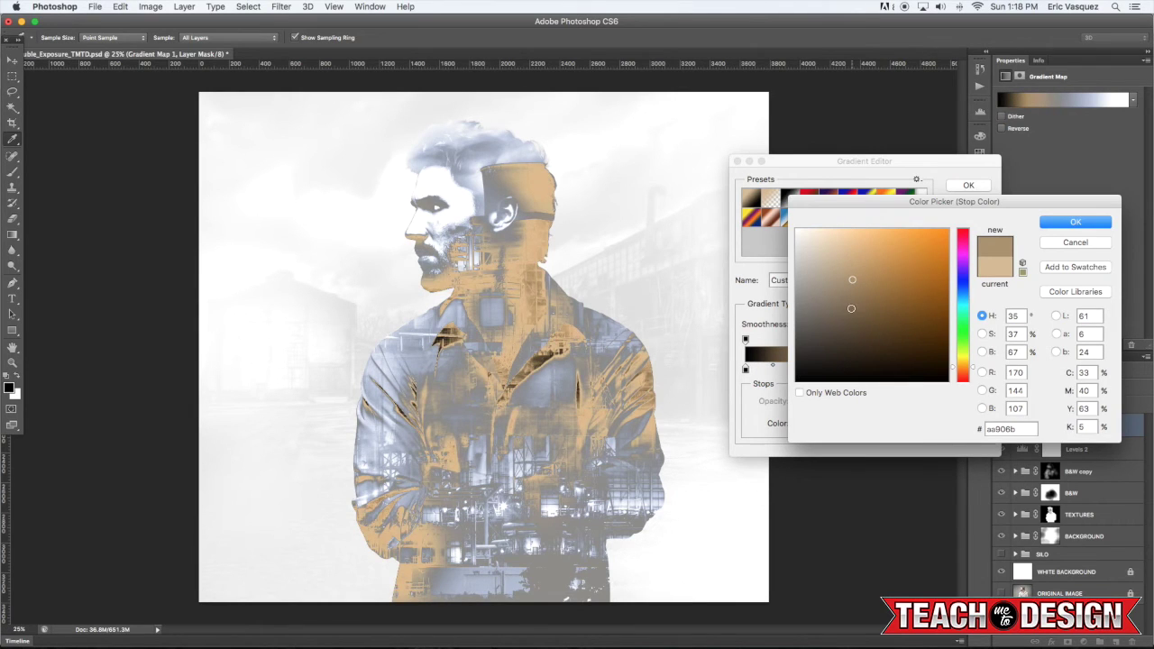
left_click_drag(837, 319, 892, 339)
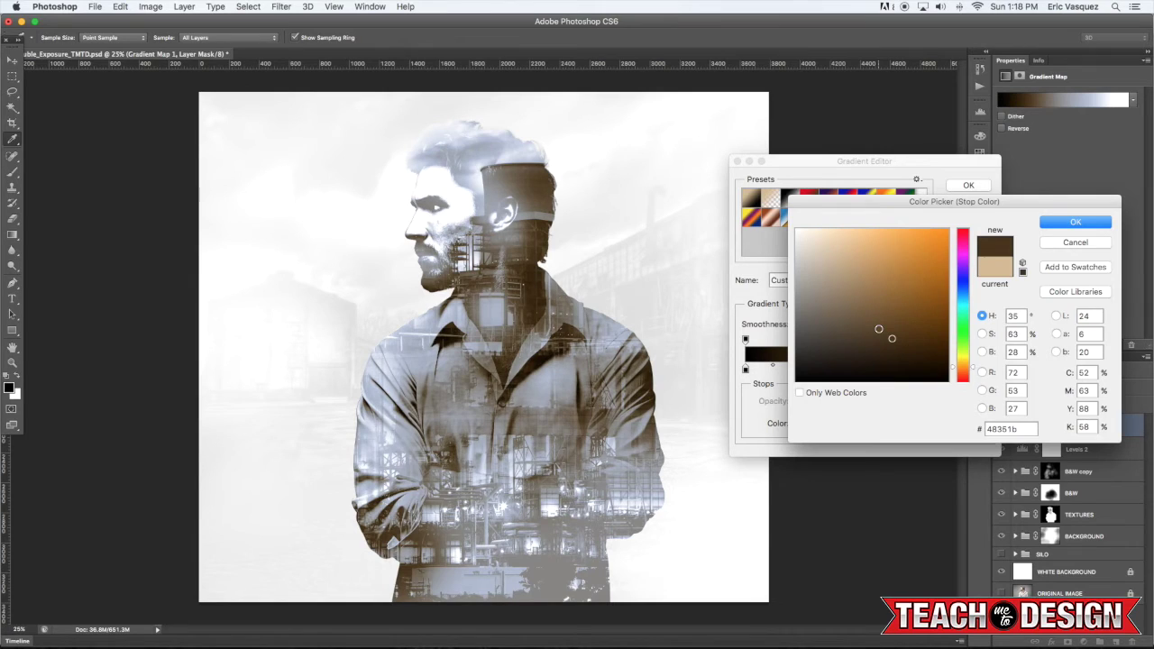
left_click(1076, 222)
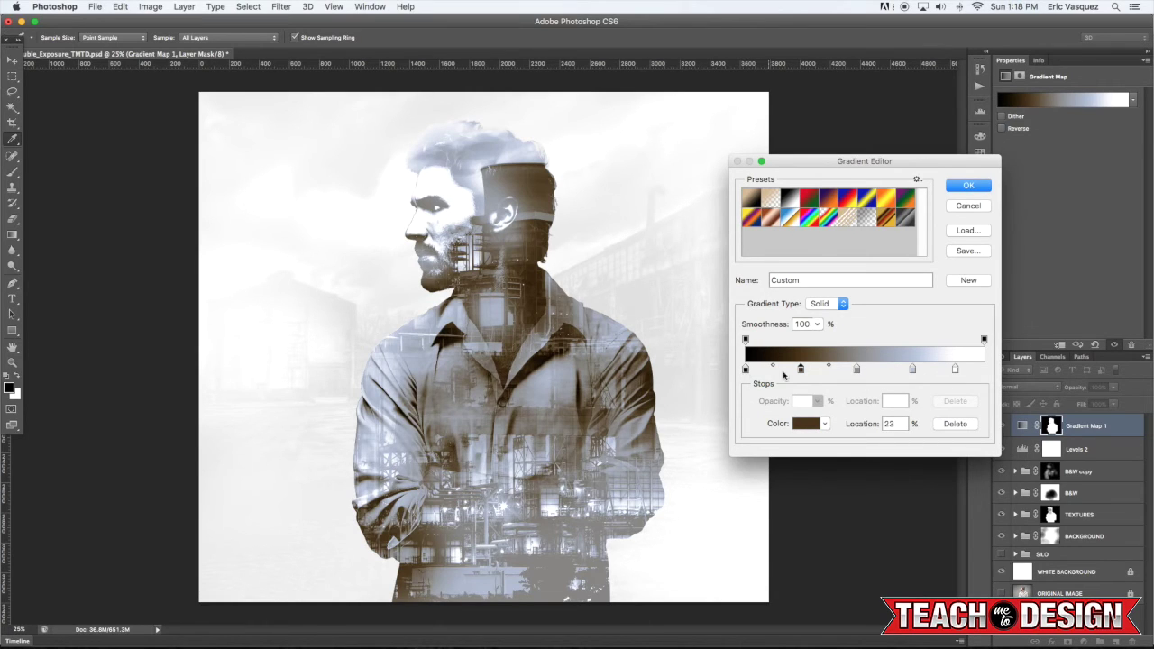
Review the colors of the brown, grey and pale blue stops without editing them, and accept the gradient
left_click(809, 426)
left_click(1075, 243)
left_click(857, 370)
left_click(809, 425)
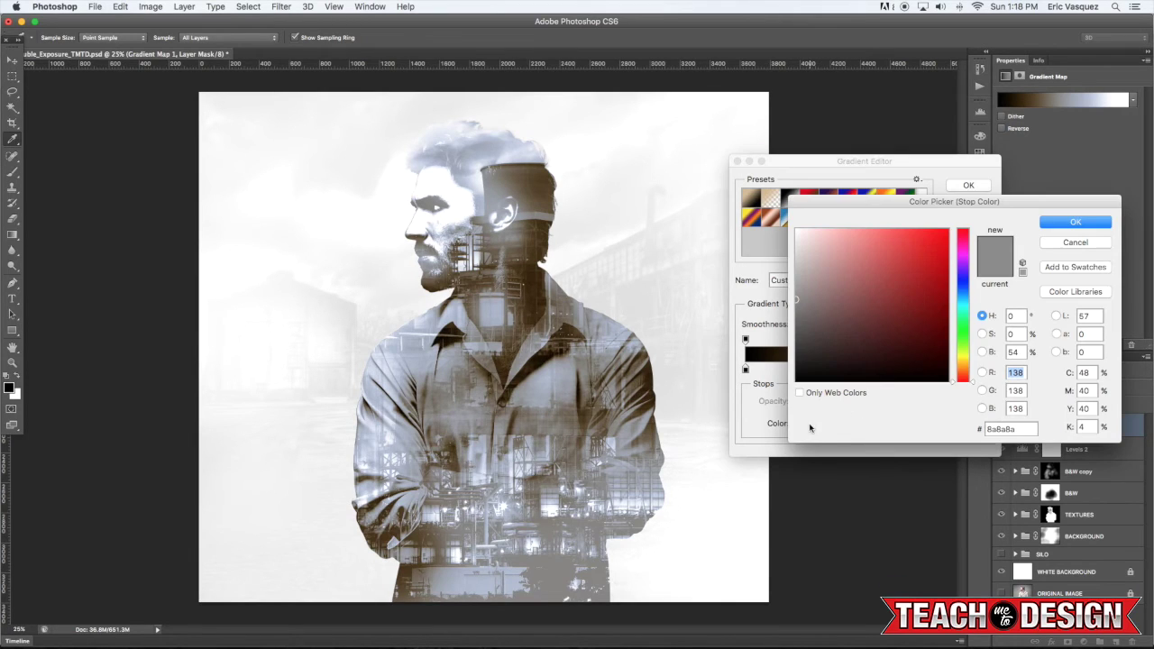
left_click(1076, 243)
left_click(912, 369)
left_click(808, 423)
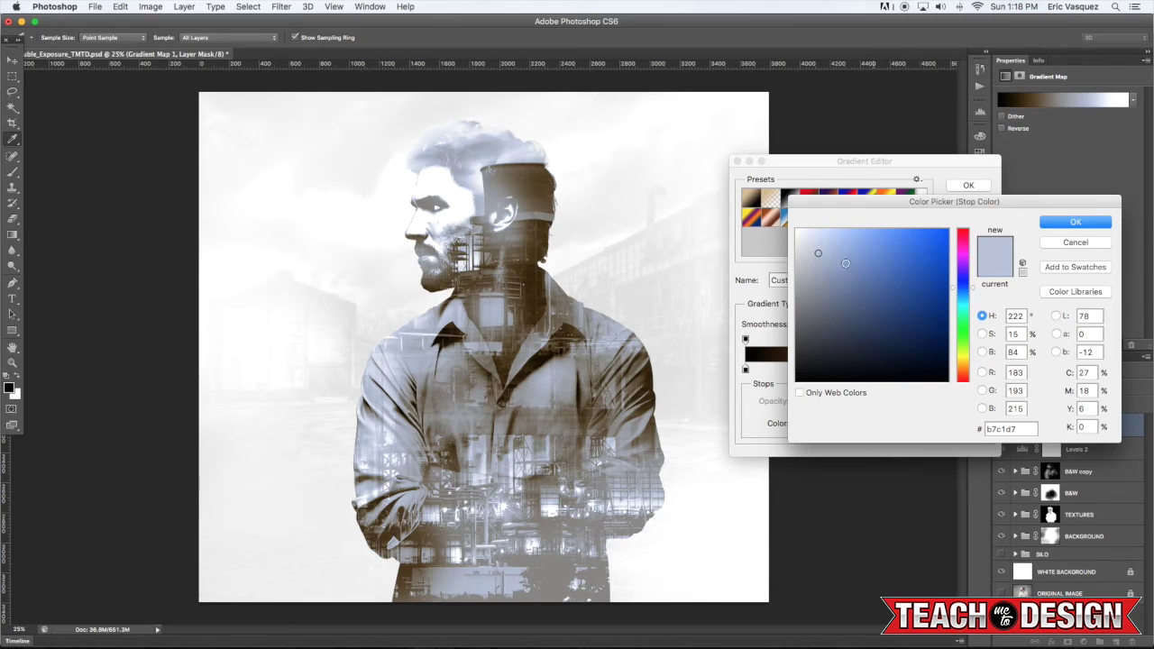
left_click(1066, 243)
left_click(969, 185)
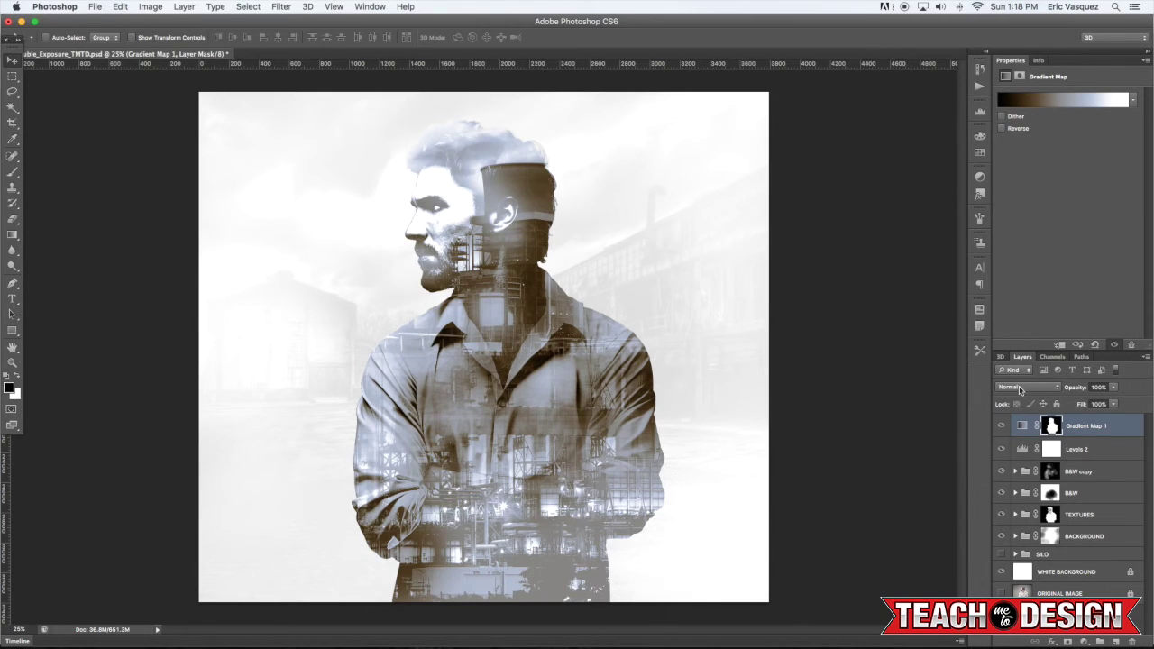
Compare the portrait with and without the Gradient Map adjustment
left_click(1001, 426)
left_click(1001, 426)
left_click(1001, 426)
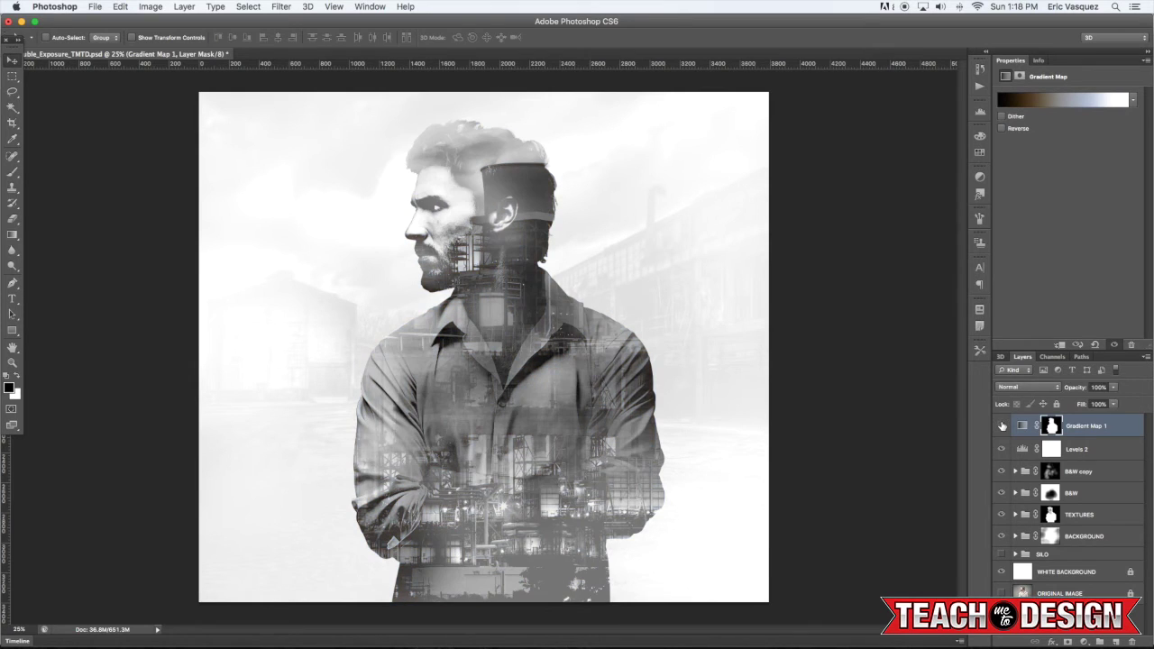
left_click(1002, 426)
Try successive blend modes on the Gradient Map layer, starting from Multiply, and settle on Color
left_click(1017, 387)
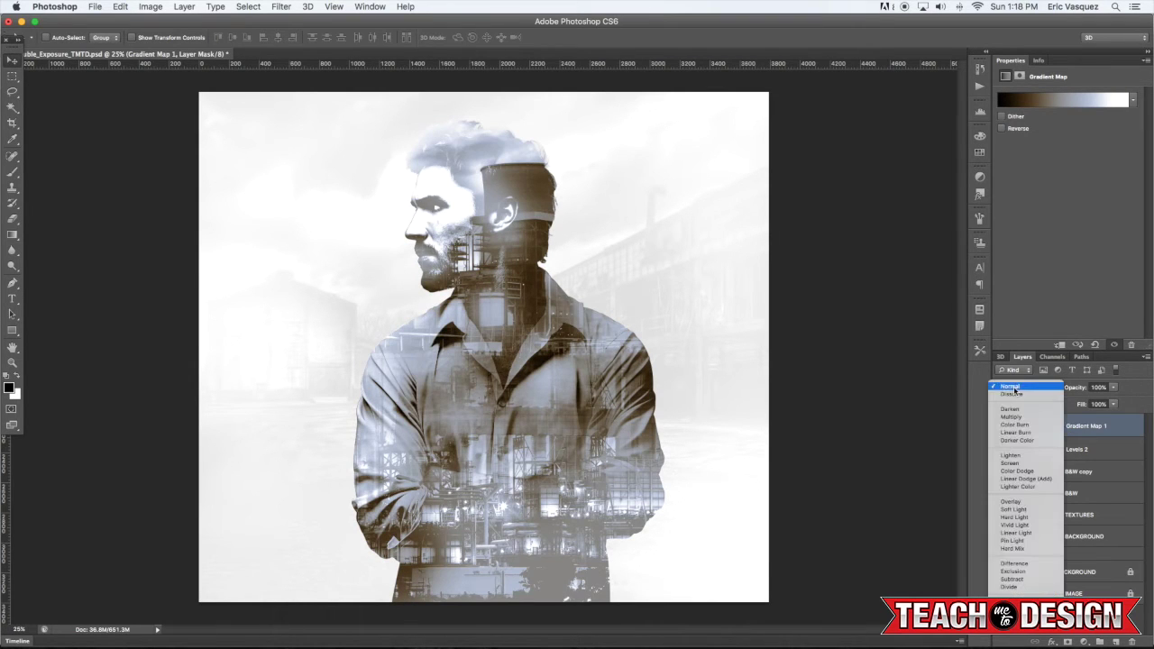
left_click(1011, 421)
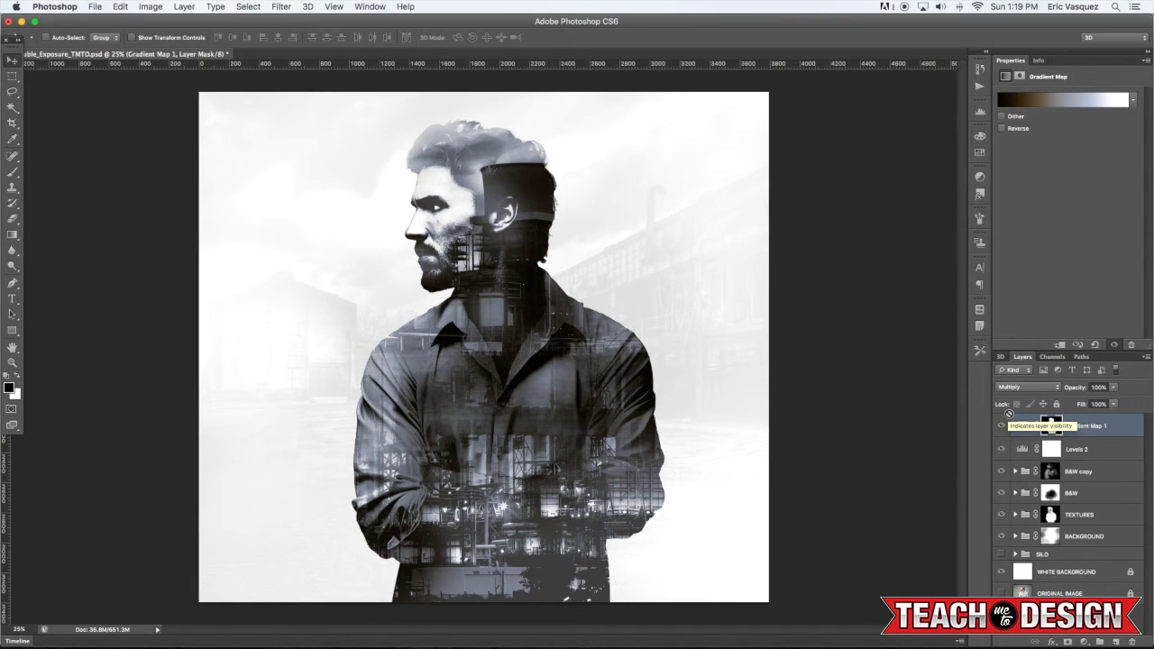
key("super+plus")
key("super+minus")
key("shift+plus")
key("shift+plus")
key("shift+plus")
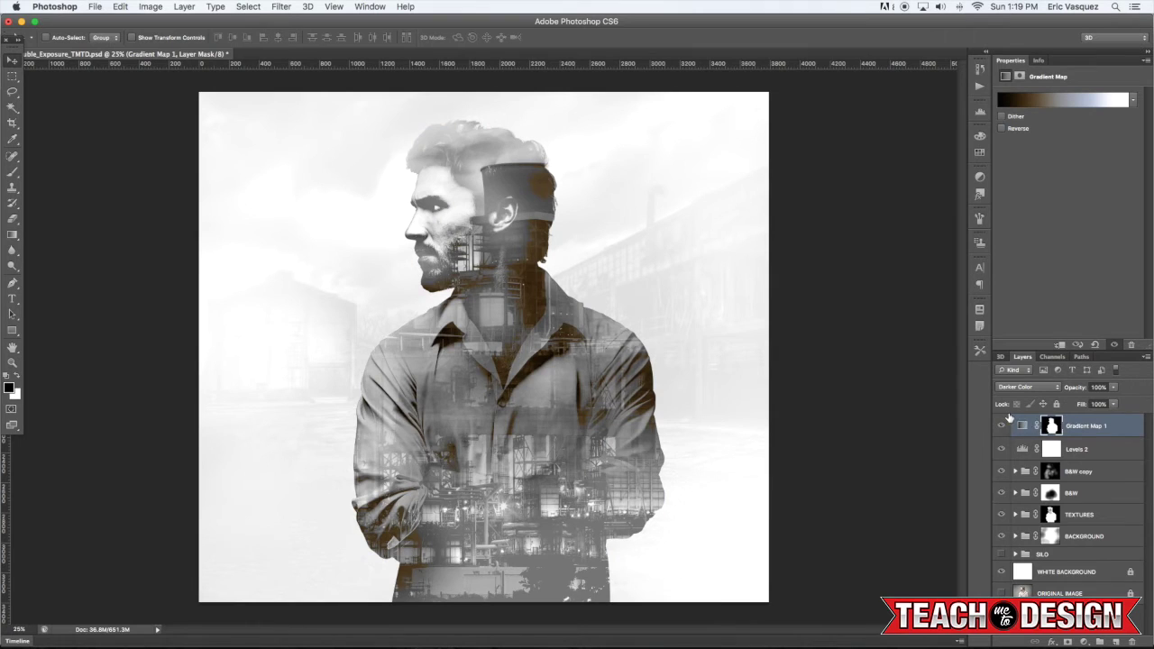
key("shift+plus")
key("shift+plus")
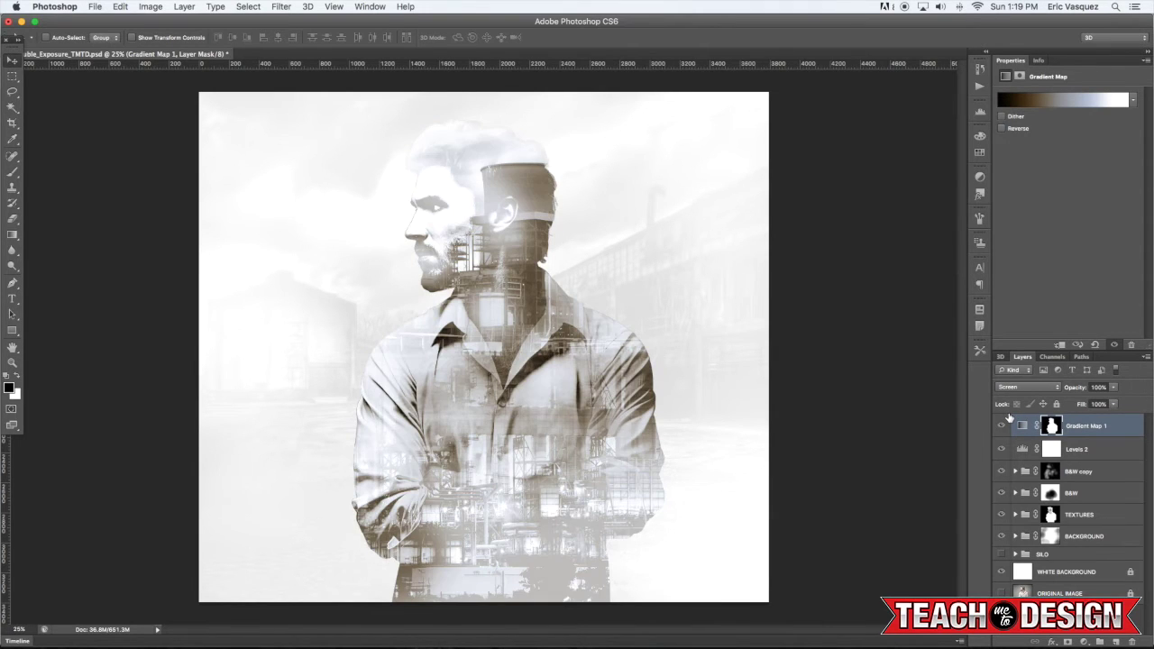
key("shift+plus")
key("shift+plus")
key("shift+plus")
key("shift+plus")
key("shift+plus")
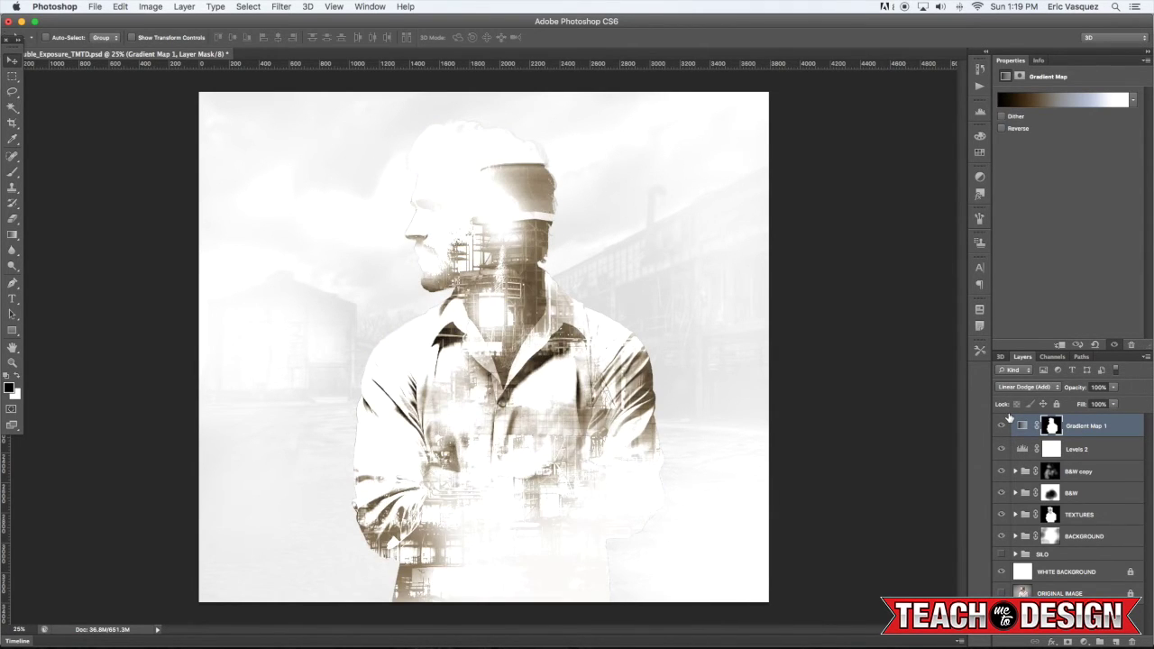
key("shift+plus")
key("shift+plus")
key("shift+plus")
key("shift+plus")
key("shift+plus")
key("shift+plus")
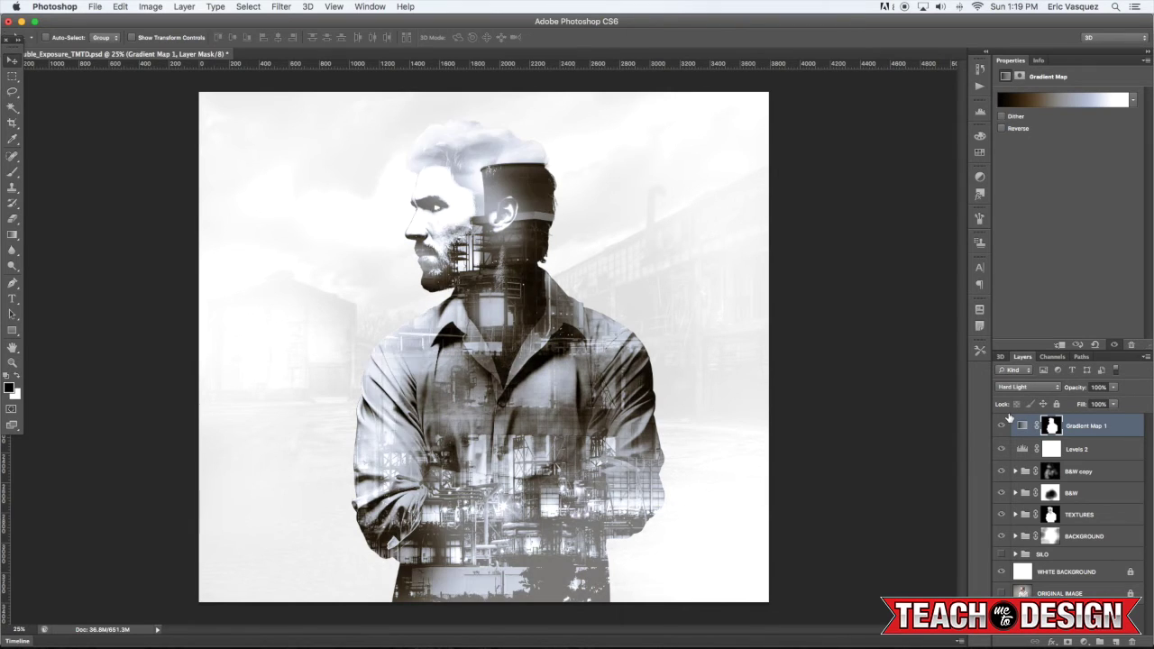
key("shift+plus")
key("shift+plus")
key("shift+plus")
key("shift+plus")
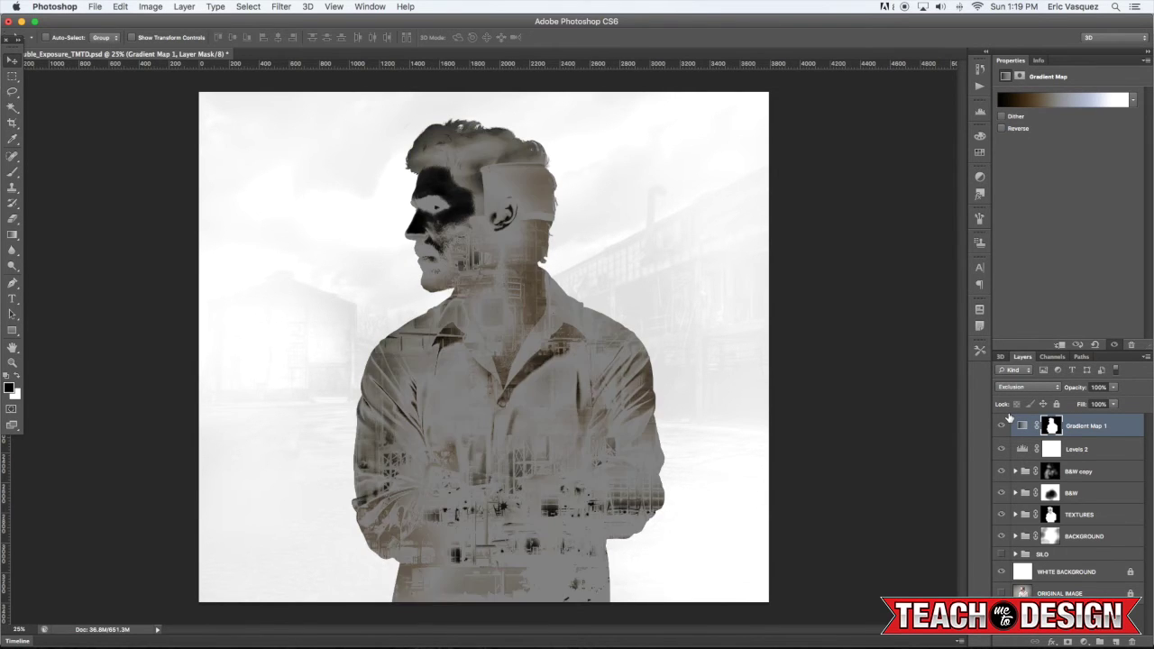
key("shift+minus")
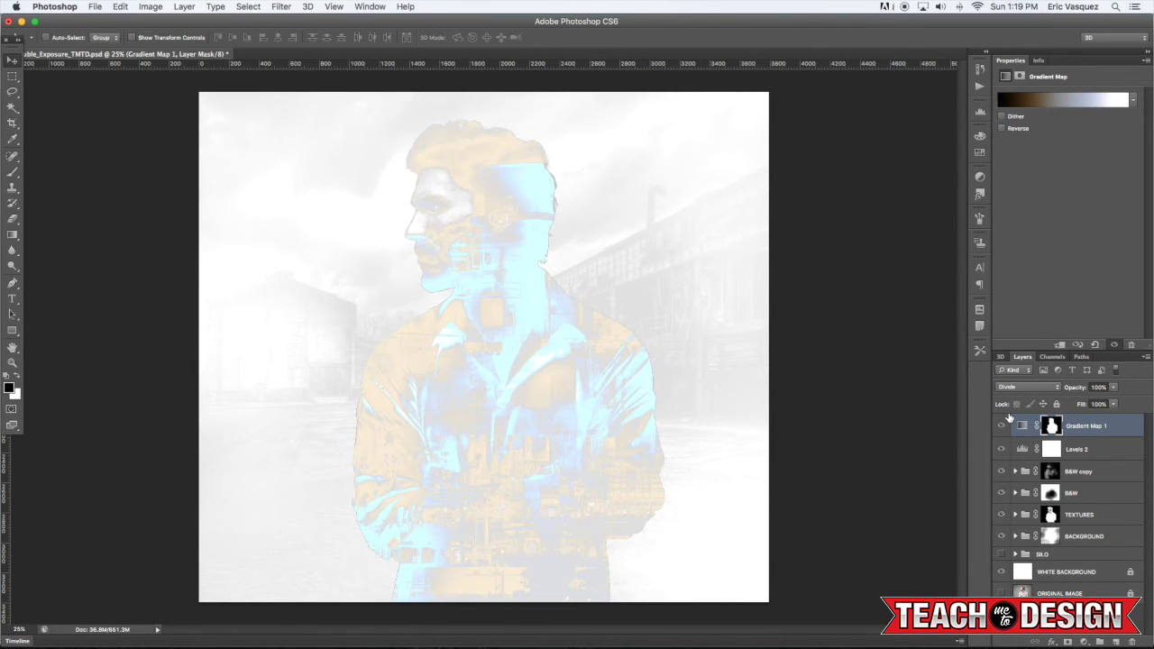
key("shift+plus")
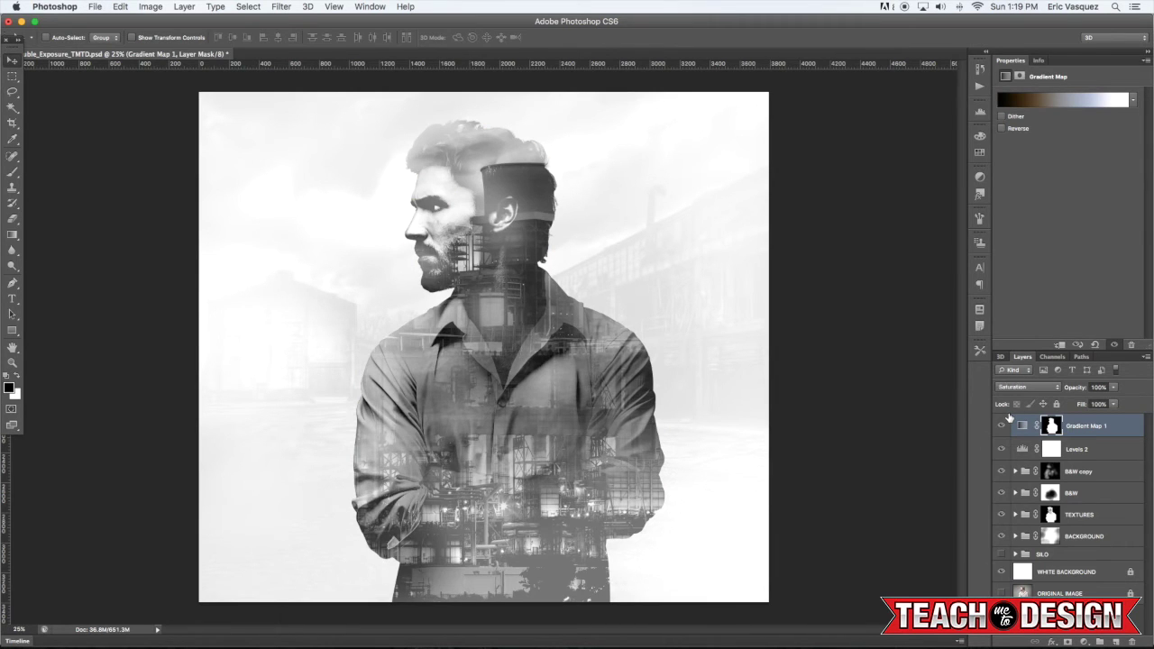
key("shift+plus")
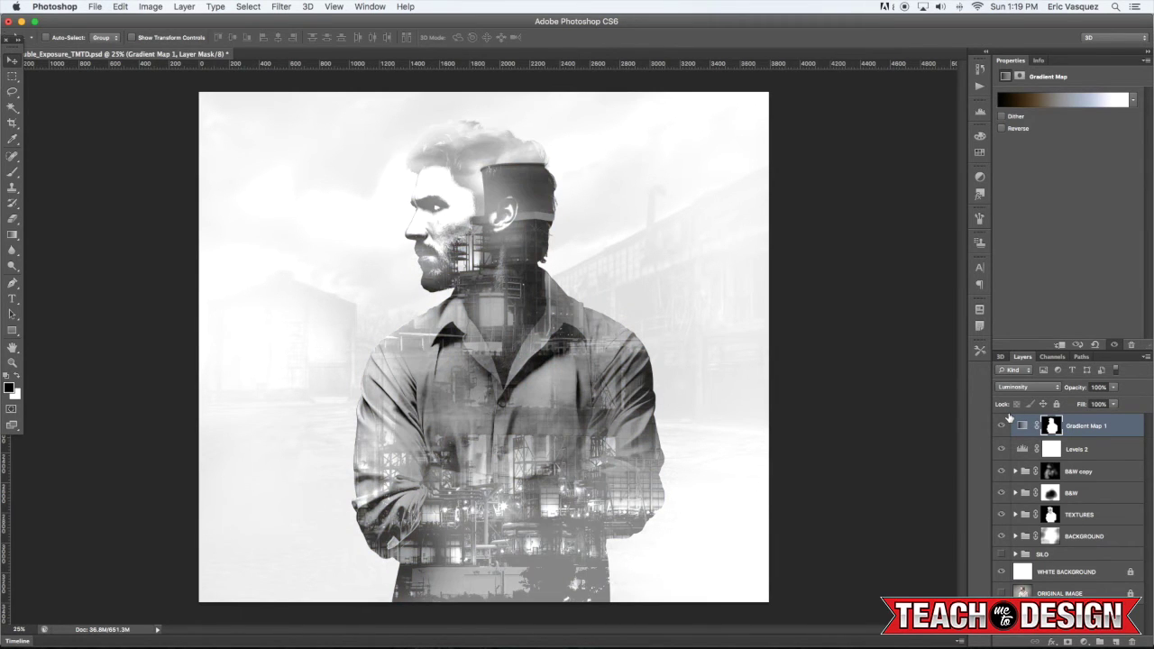
key("shift+minus")
key("shift+plus")
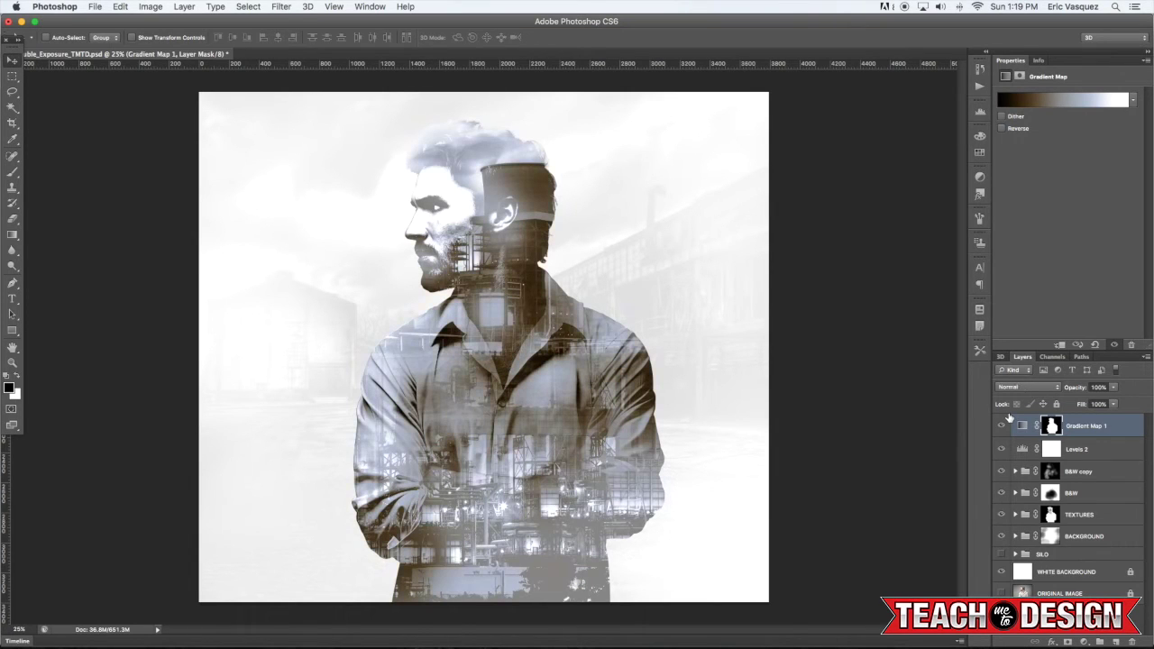
key("shift+minus")
key("shift+minus")
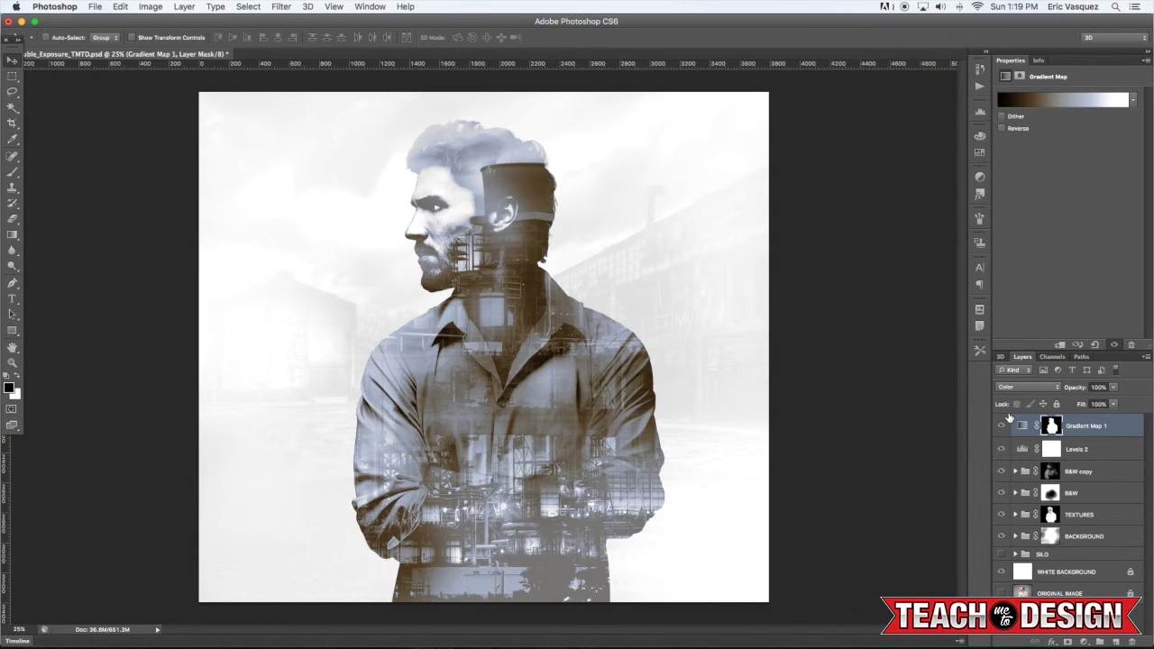
Set the Gradient Map layer's blend mode back to Normal and compare the portrait with and without the adjustment
key("shift+plus")
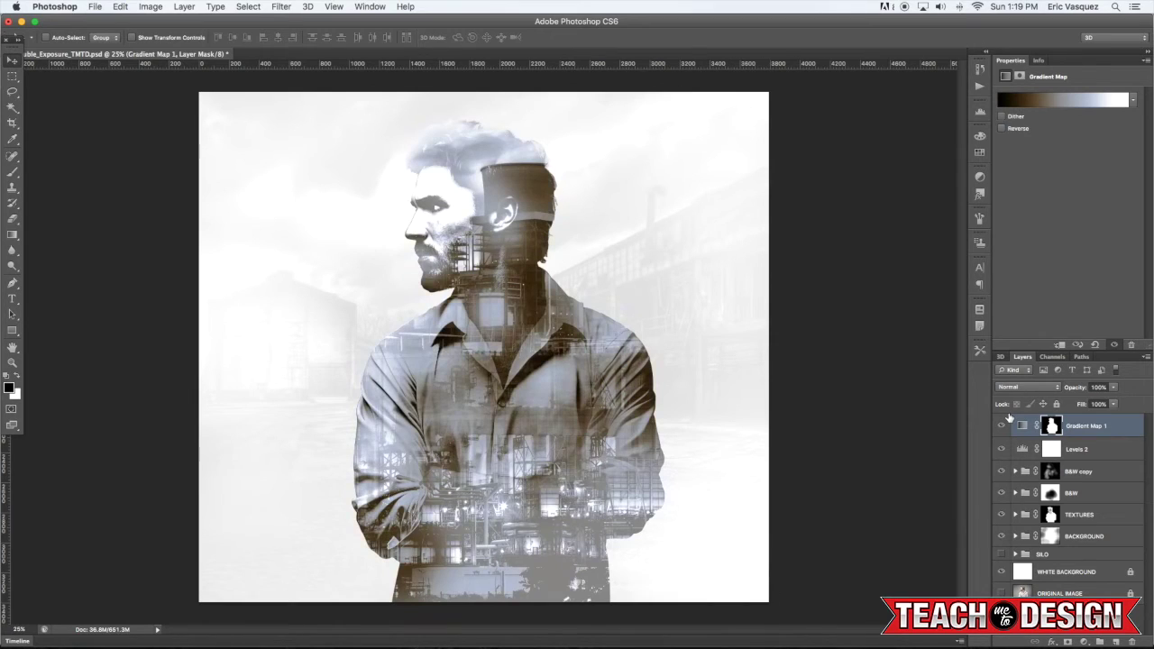
left_click(1002, 427)
left_click(1002, 427)
On the TEXTURES group's mask, paint with a soft black 1300 px brush at 20% opacity to fade the texture along the lower torso
left_click(1077, 515)
left_click(1005, 516)
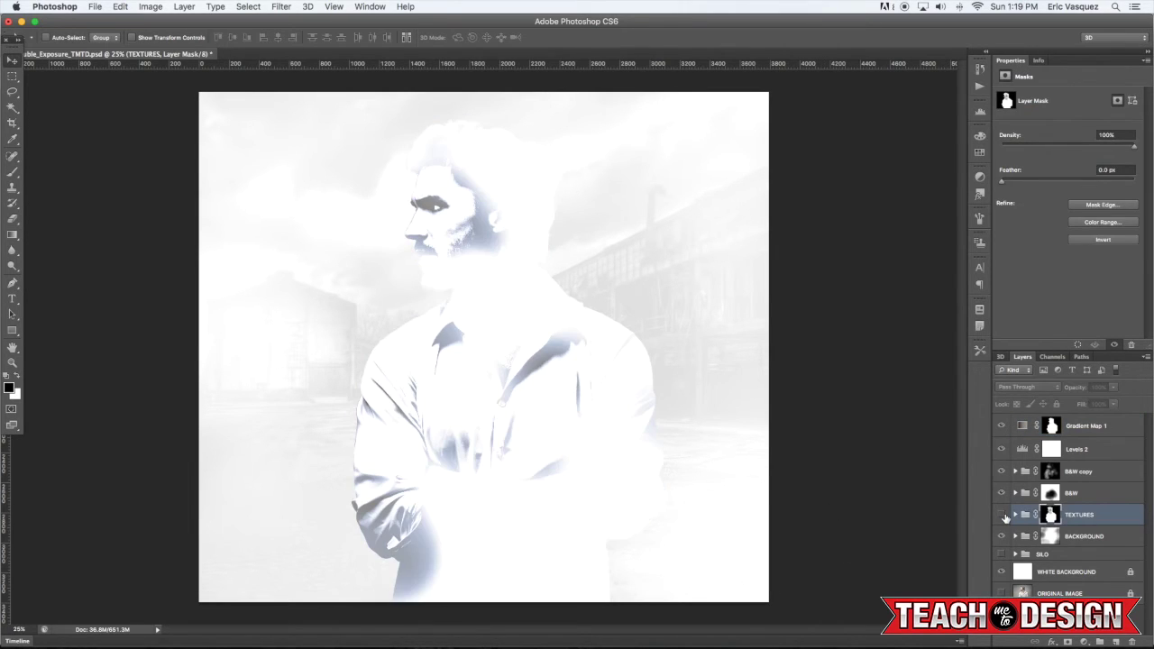
left_click(1002, 515)
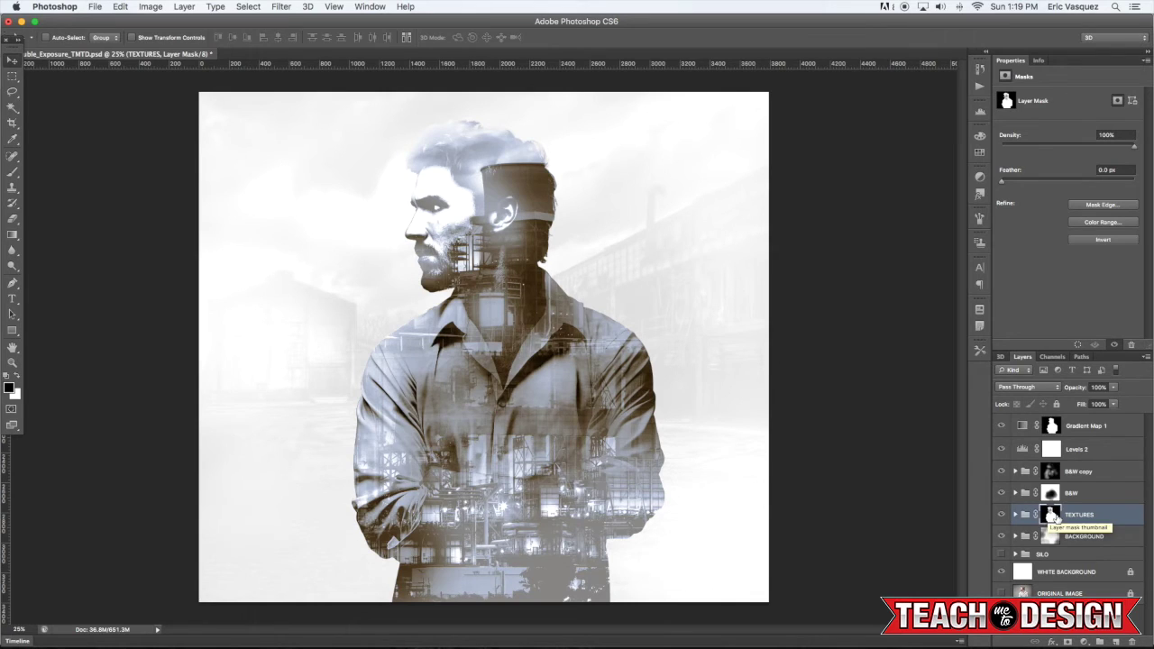
key("b")
left_click(567, 597)
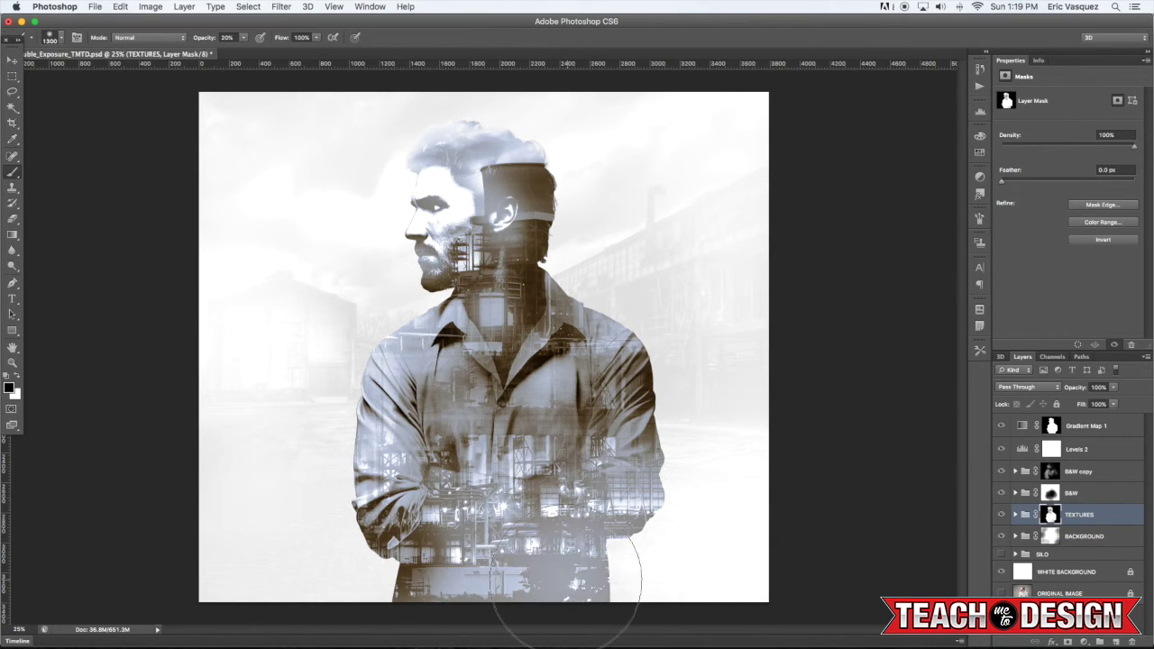
left_click(559, 588)
left_click(559, 588)
left_click(585, 587)
left_click(590, 587)
left_click(603, 587)
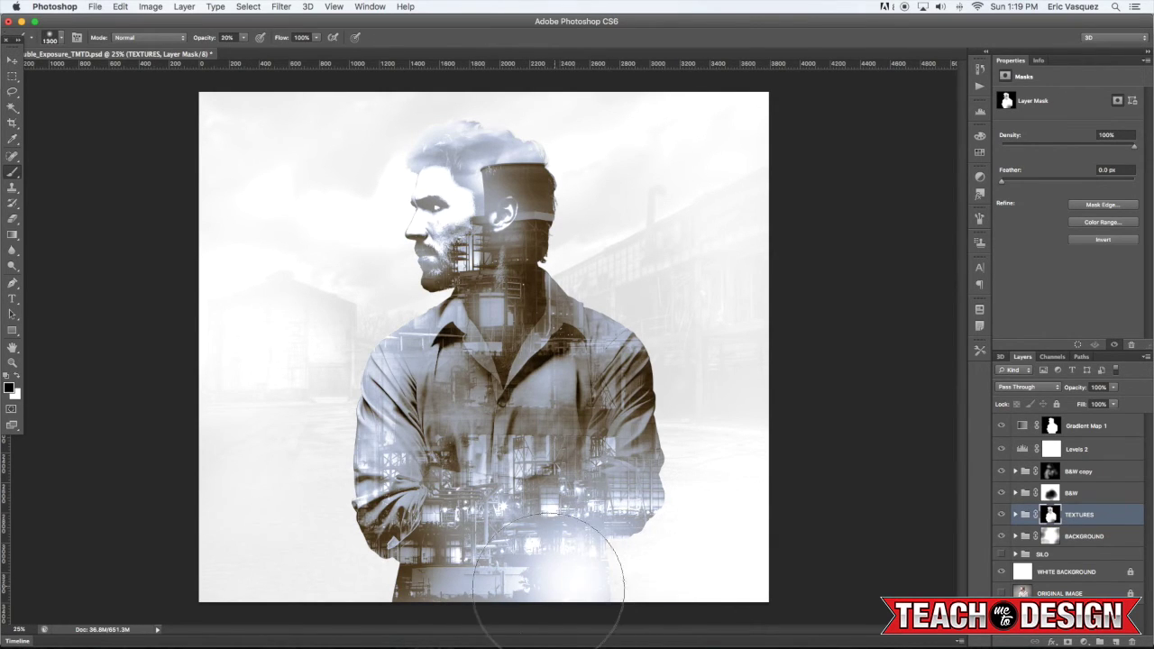
left_click(515, 577)
left_click(463, 569)
left_click(451, 578)
left_click(422, 579)
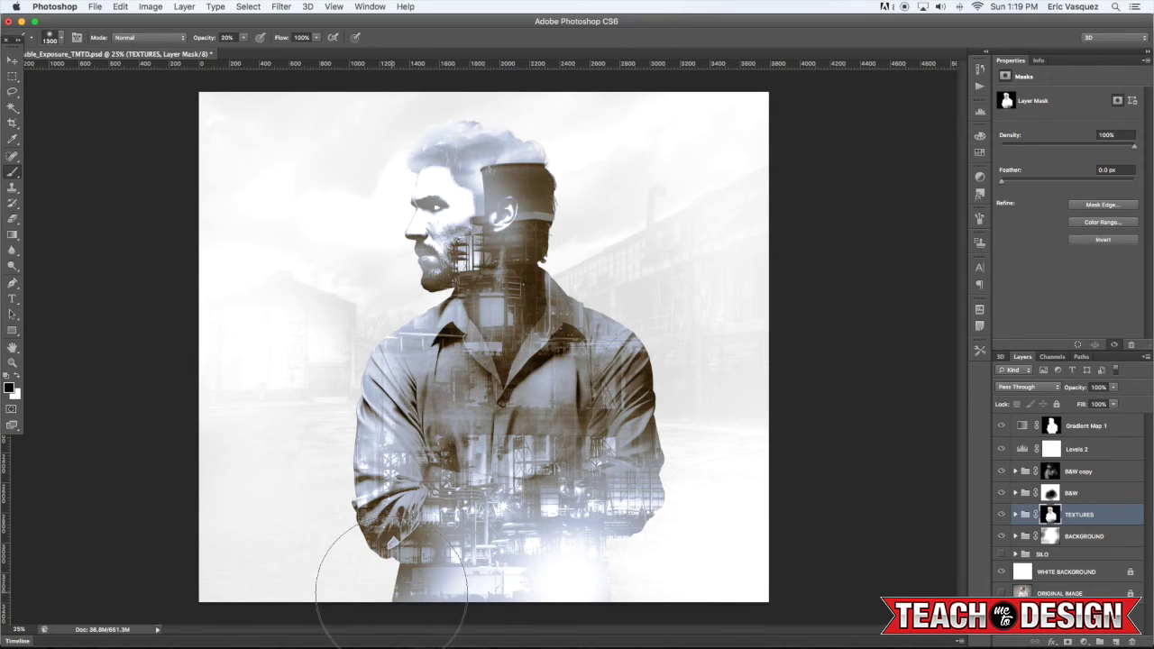
Fade the texture over the man's right-hand shoulder and upper arm with soft black strokes on the TEXTURES mask
left_click(621, 323)
left_click(619, 324)
left_click(620, 338)
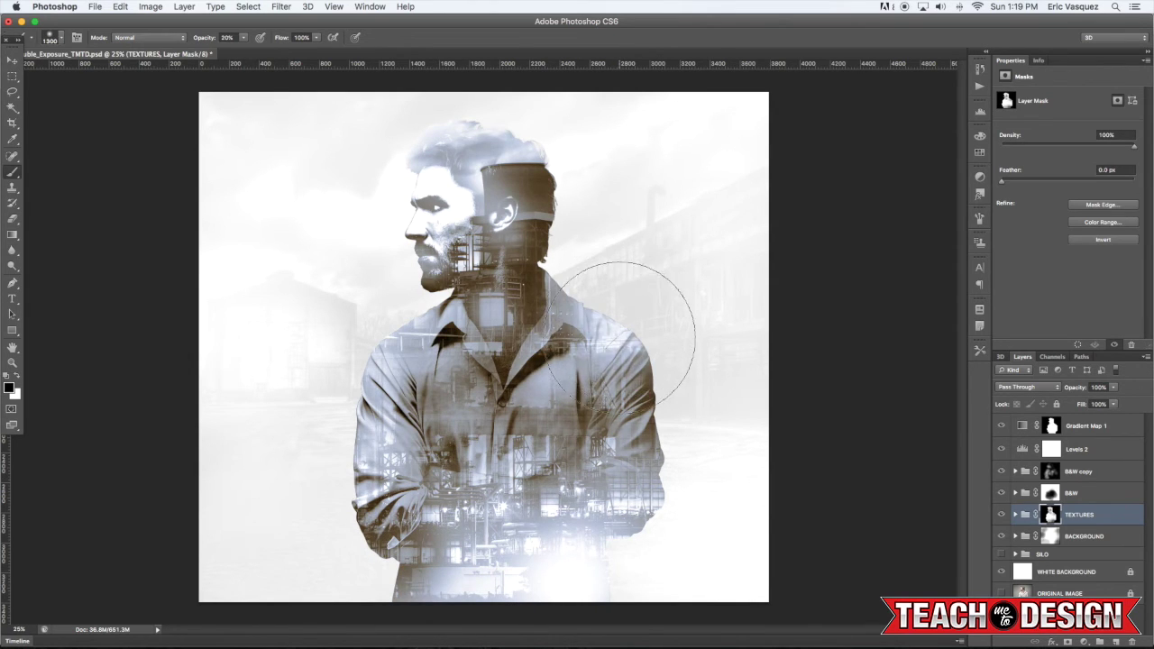
left_click(620, 338)
left_click(622, 354)
left_click(621, 358)
left_click(620, 359)
left_click(620, 359)
left_click(626, 399)
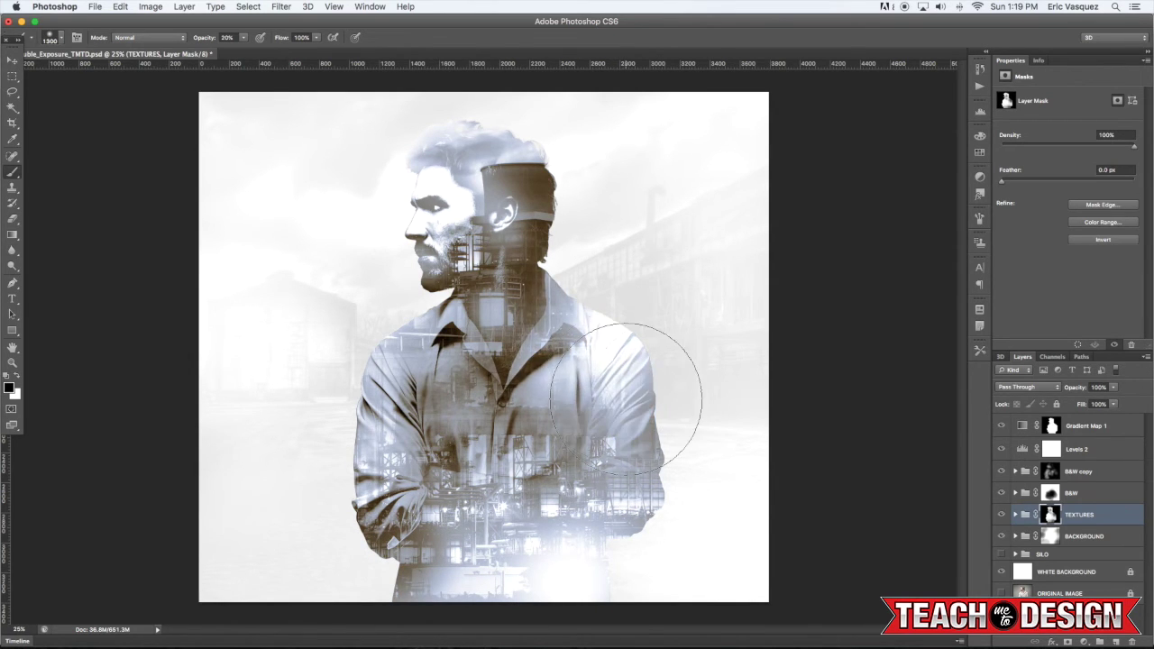
left_click(584, 352)
Try to bring back the texture on the right-hand shoulder by painting white on the TEXTURES mask
key("x")
left_click(596, 374)
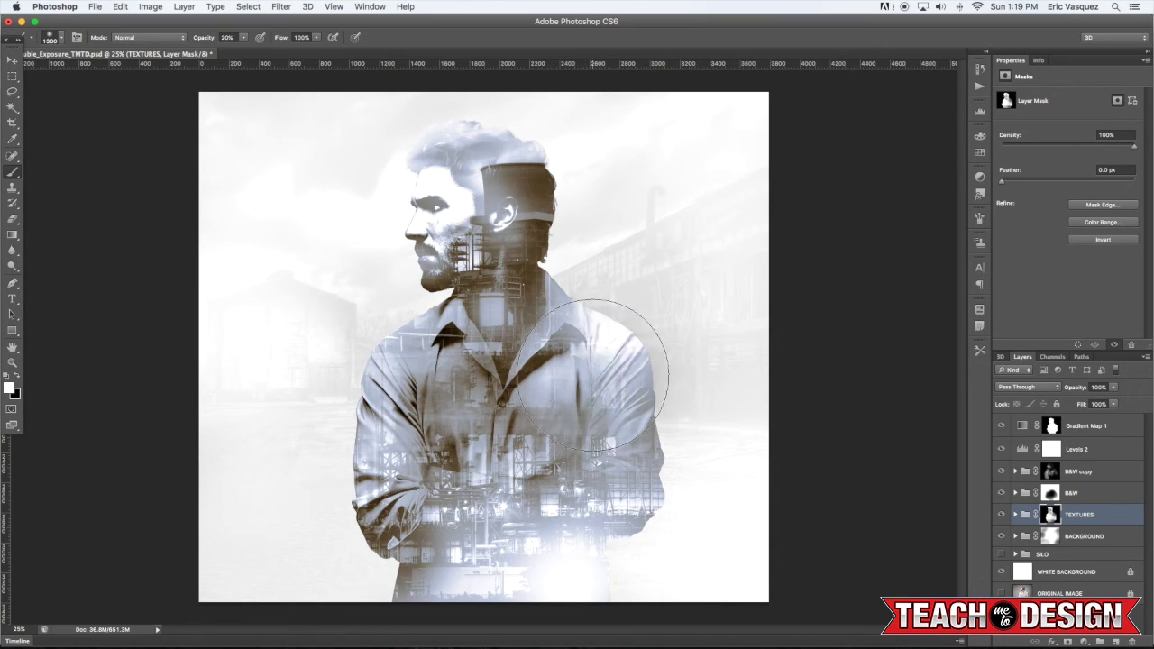
left_click(609, 358)
left_click(609, 350)
left_click(613, 340)
left_click(602, 323)
left_click(609, 264)
left_click(633, 365)
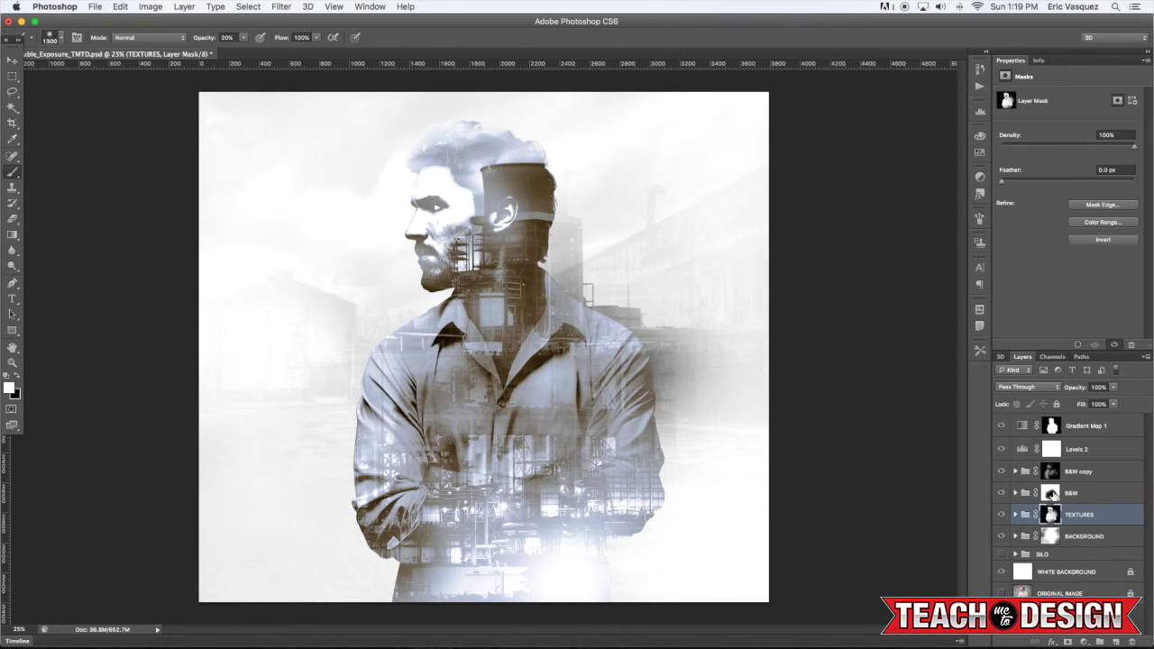
Undo the white strokes painted around the shoulder on the TEXTURES mask
key("alt+super+z")
key("alt+super+z")
key("alt+super+z")
key("alt+super+z")
key("alt+super+z")
key("alt+super+z")
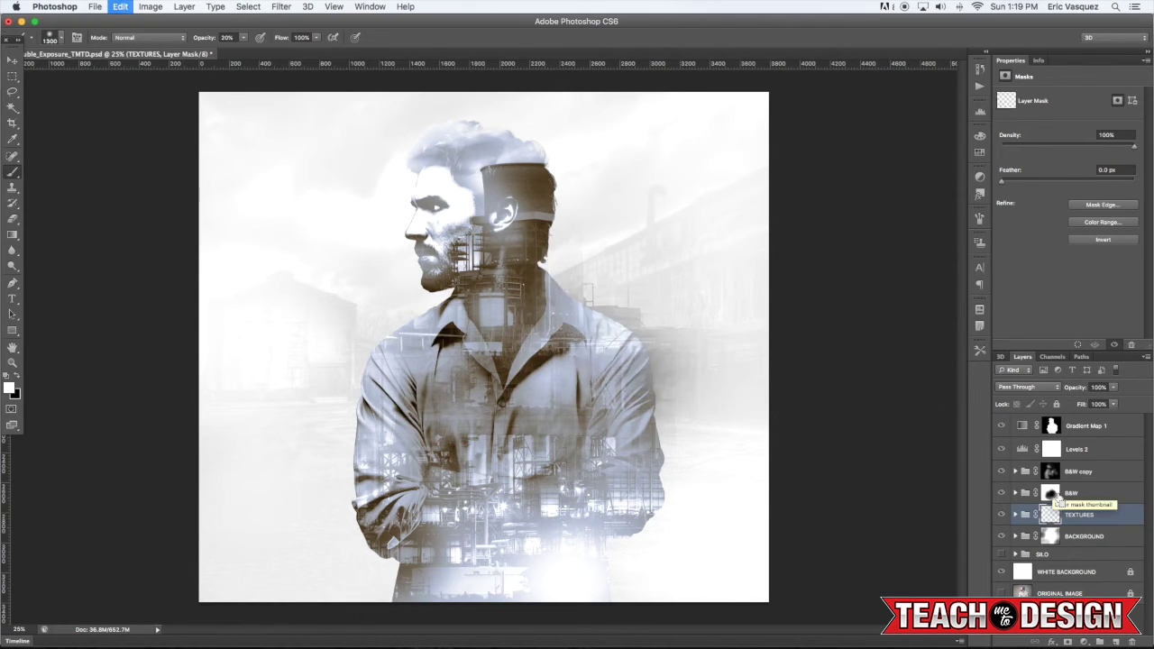
key("alt+super+z")
key("alt+super+z")
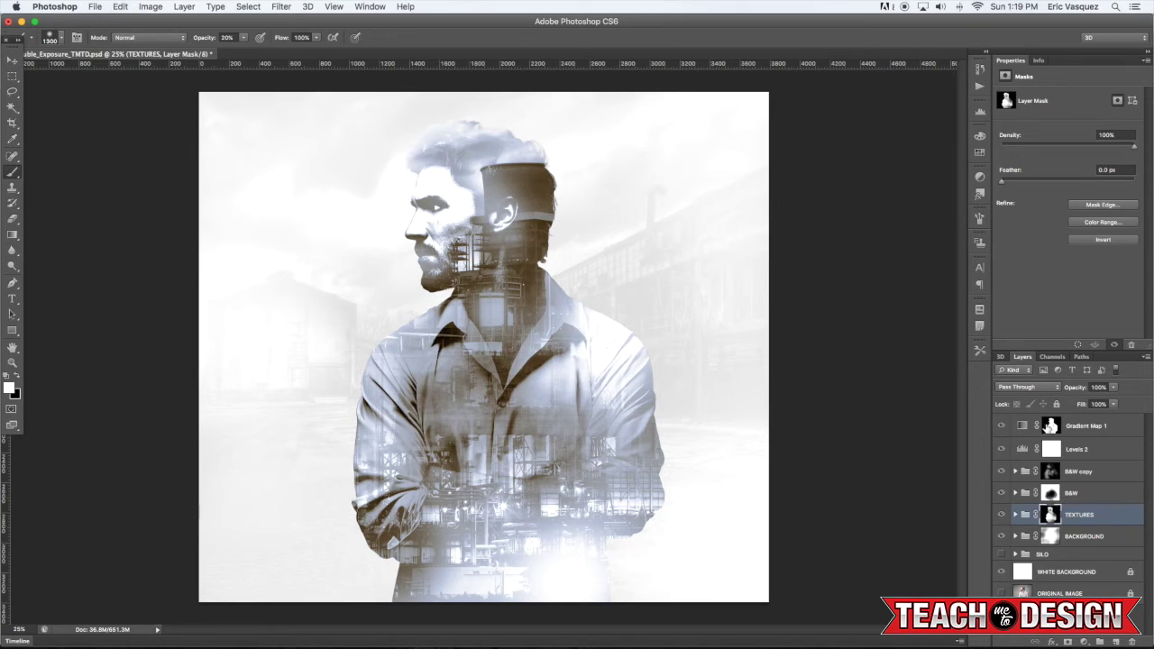
Load the Gradient Map mask as a selection and paint white on the TEXTURES mask to restore texture on the shoulder and lower torso
left_click(1053, 431, "super")
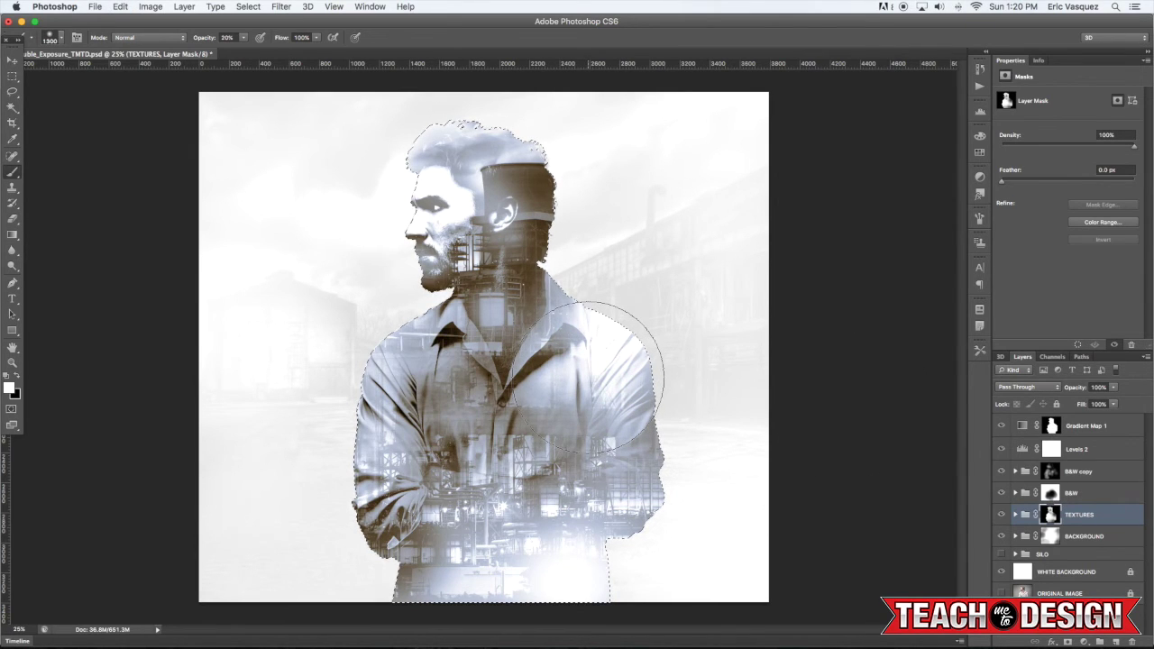
left_click(588, 378)
left_click(590, 371)
left_click(593, 366)
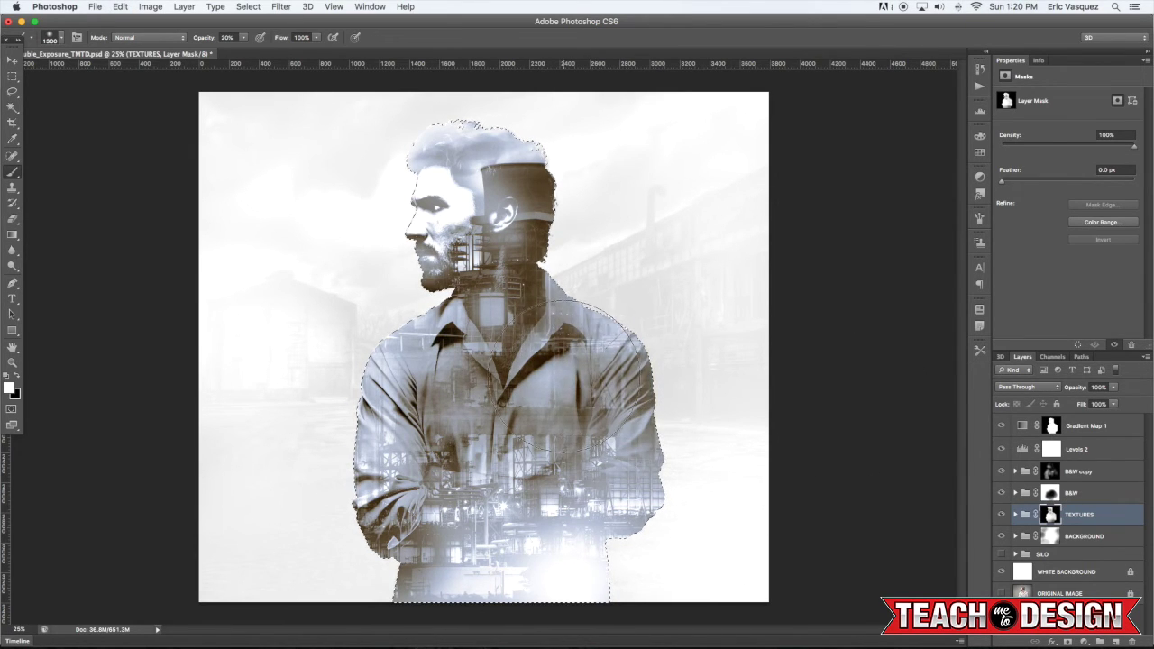
left_click(543, 556)
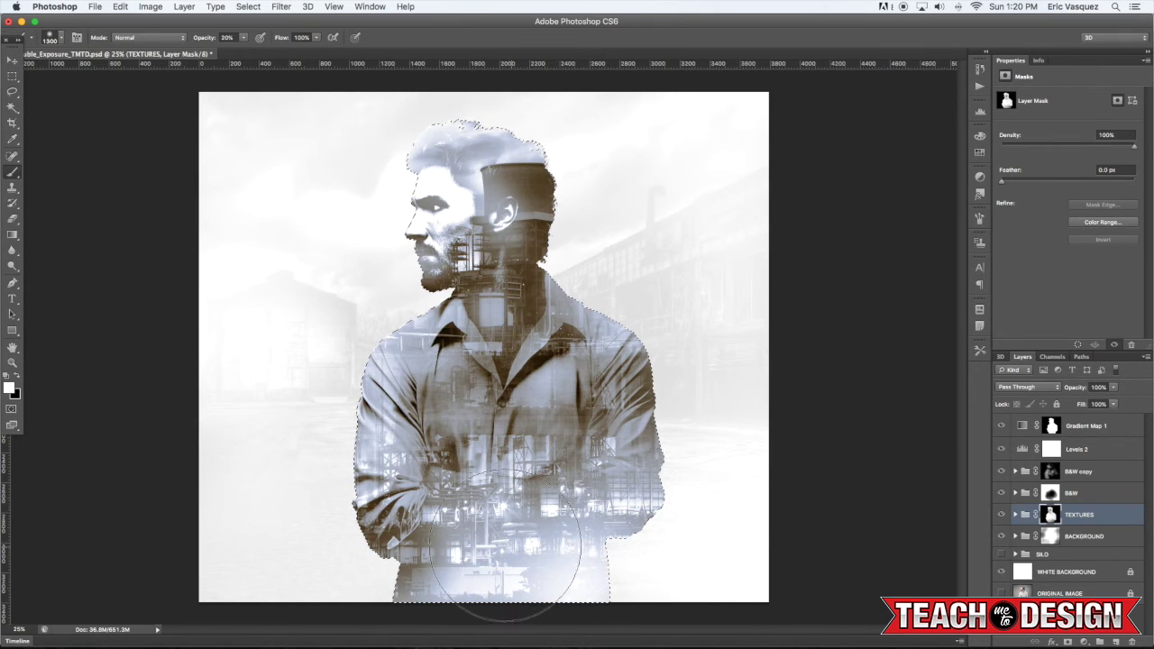
key("x")
left_click(401, 476)
key("x")
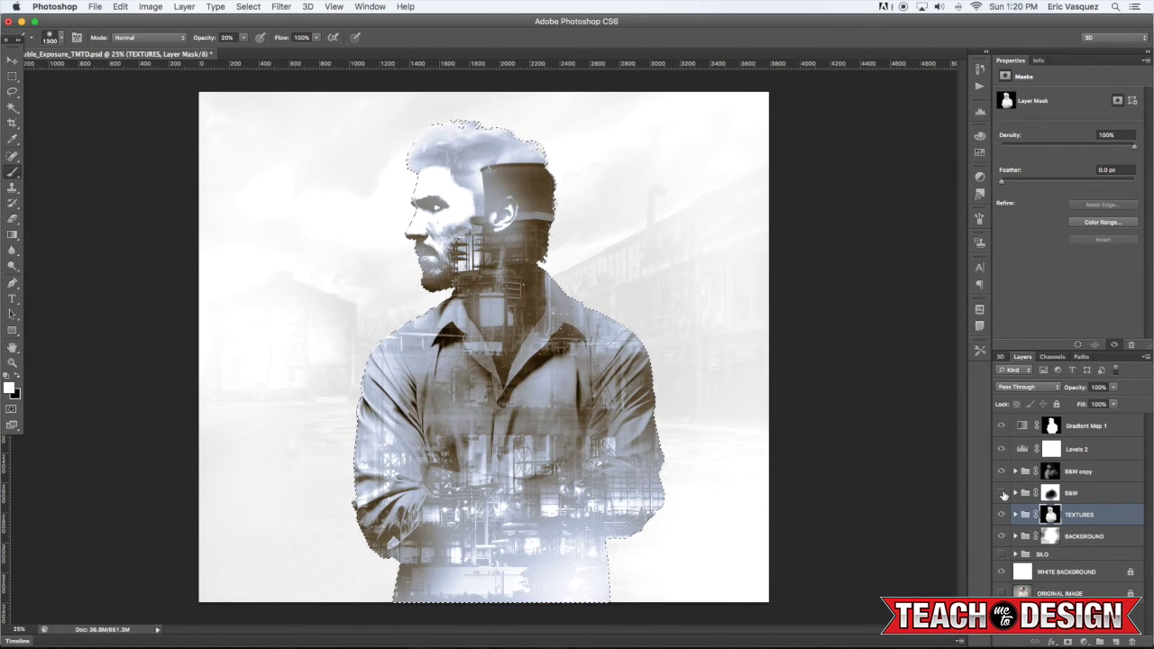
Compare the portrait with the B&W, B&W copy and TEXTURES groups hidden and shown in turn
left_click(1003, 494)
left_click(1003, 494)
left_click(1003, 495)
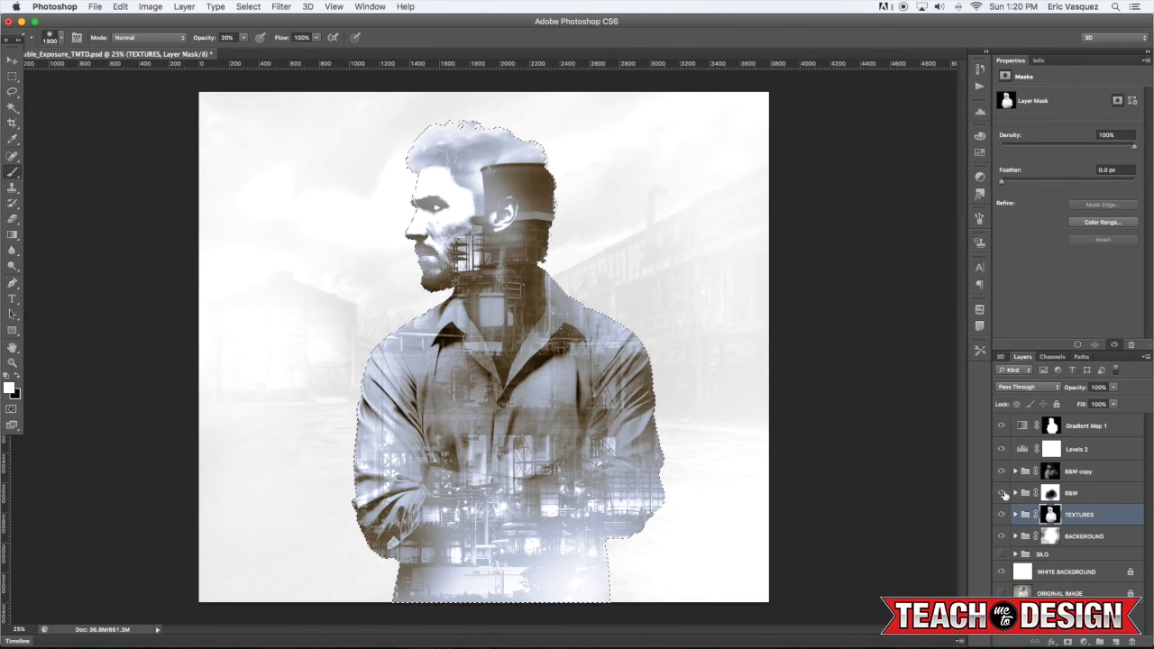
left_click(1001, 471)
left_click(1001, 471)
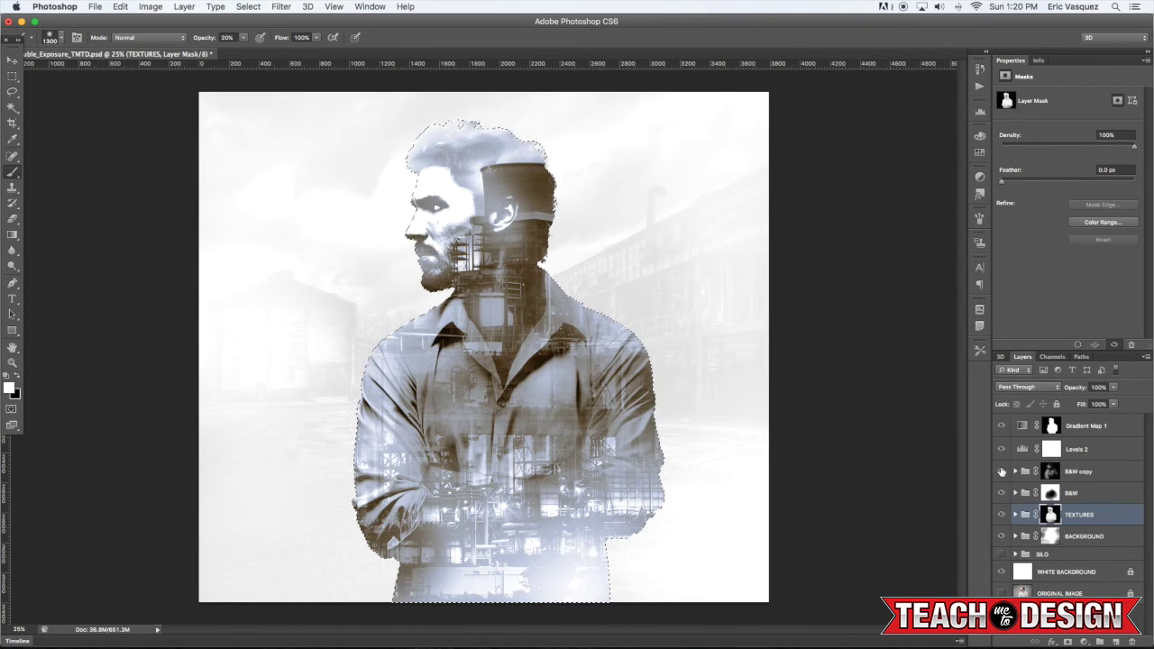
left_click(1001, 515)
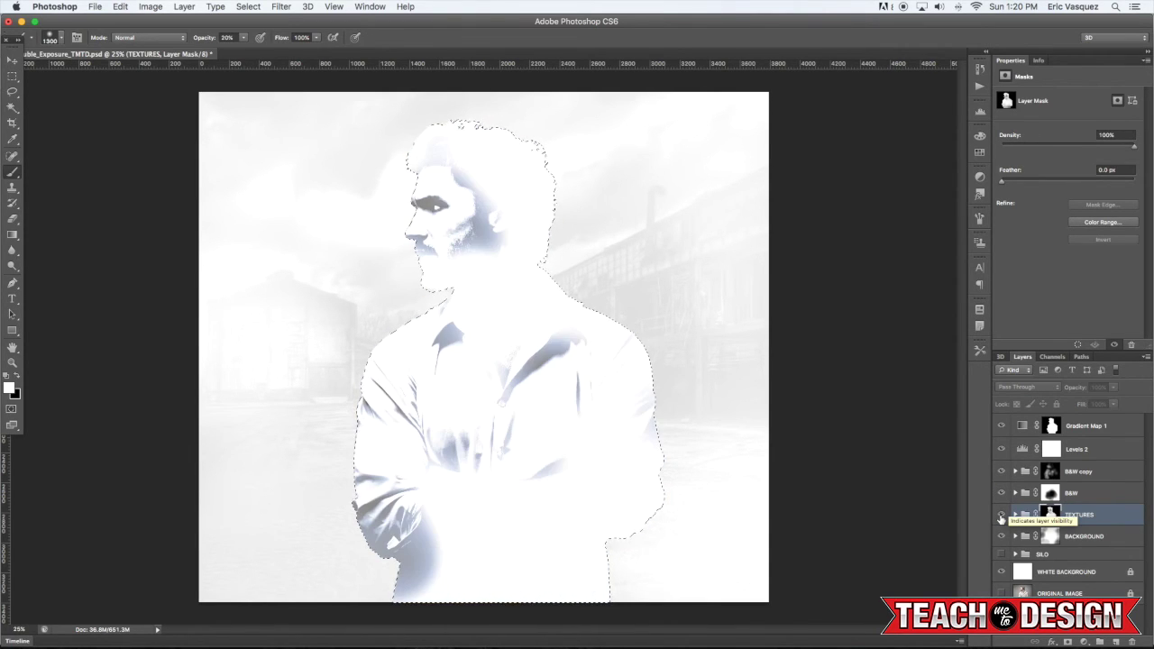
left_click(1001, 516)
Clear the selection, add an empty layer above the Gradient Map and make white the foreground color
left_click(1093, 427)
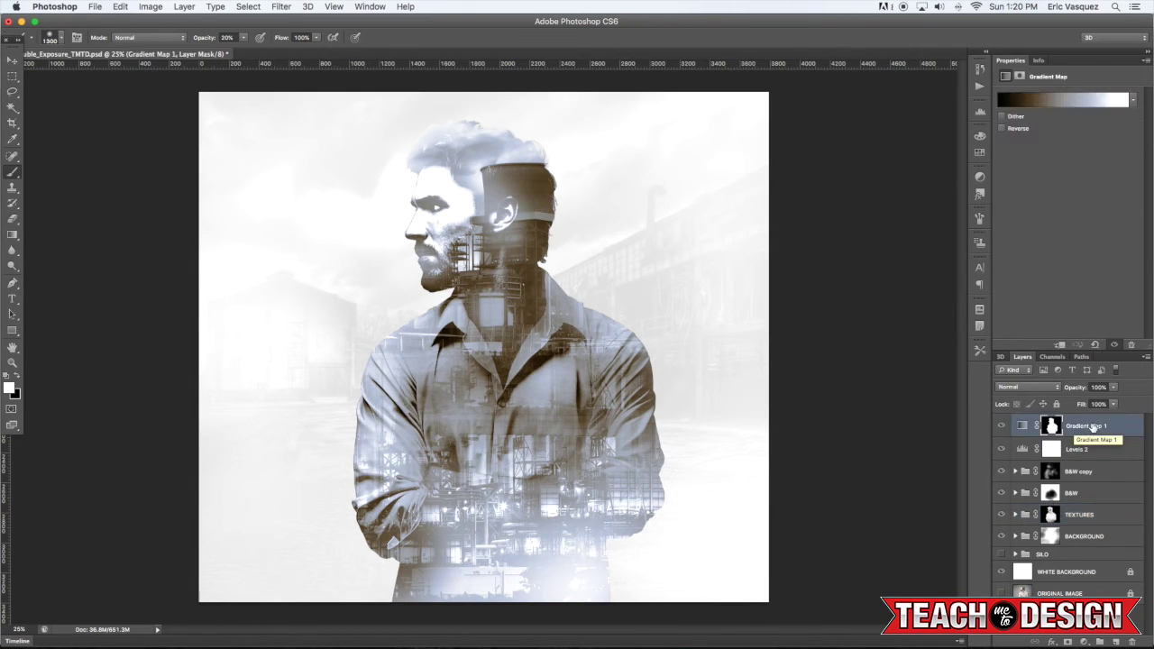
key("alt+shift+super+n")
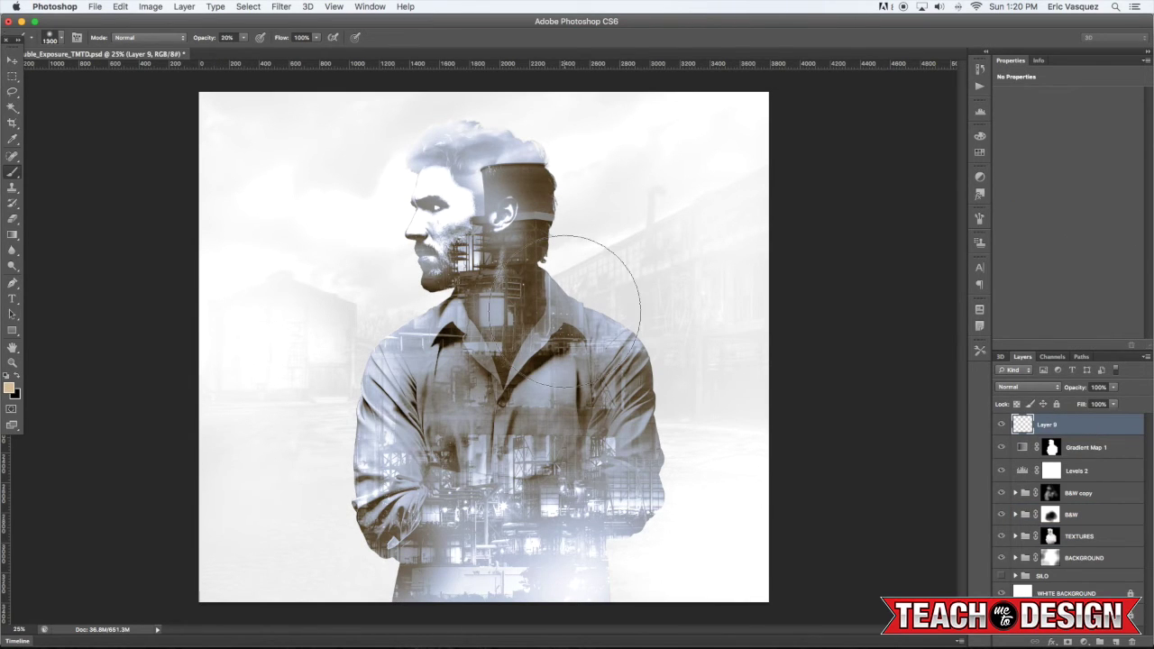
key("d")
key("x")
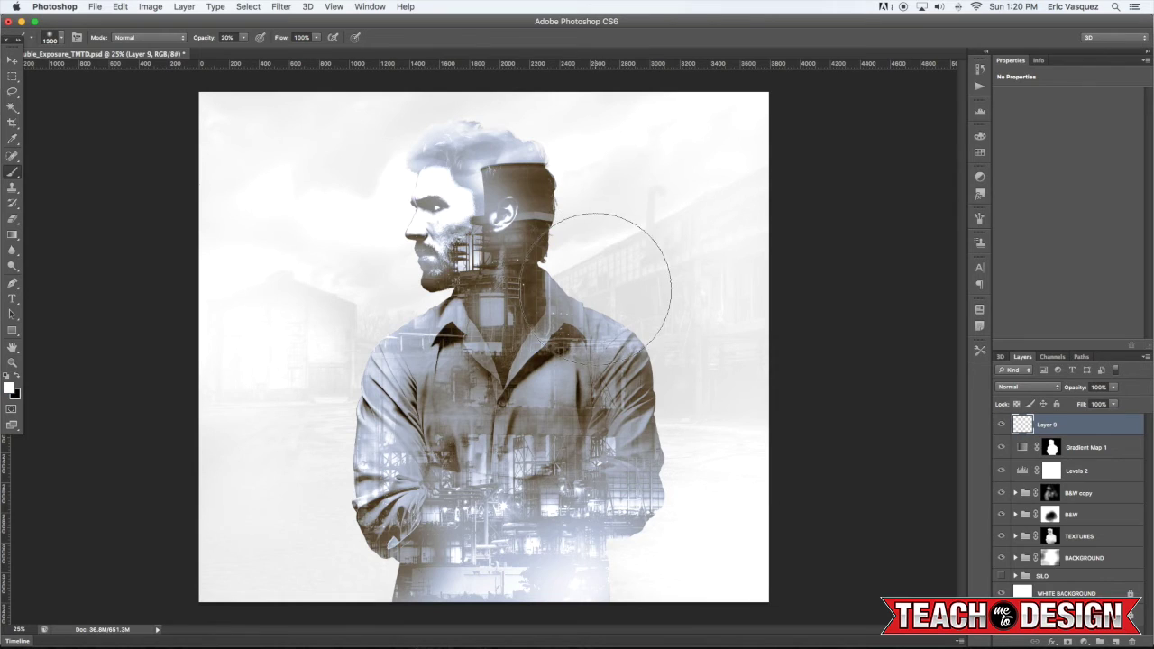
Paint soft white haze with a 1000 px brush at 20% opacity along the man's right-hand shoulder, arm and hip
key("bracketleft")
key("bracketleft")
key("bracketleft")
left_click(595, 286)
left_click(592, 288)
left_click(603, 296)
left_click(645, 349)
left_click(663, 368)
left_click(643, 331)
left_click(677, 396)
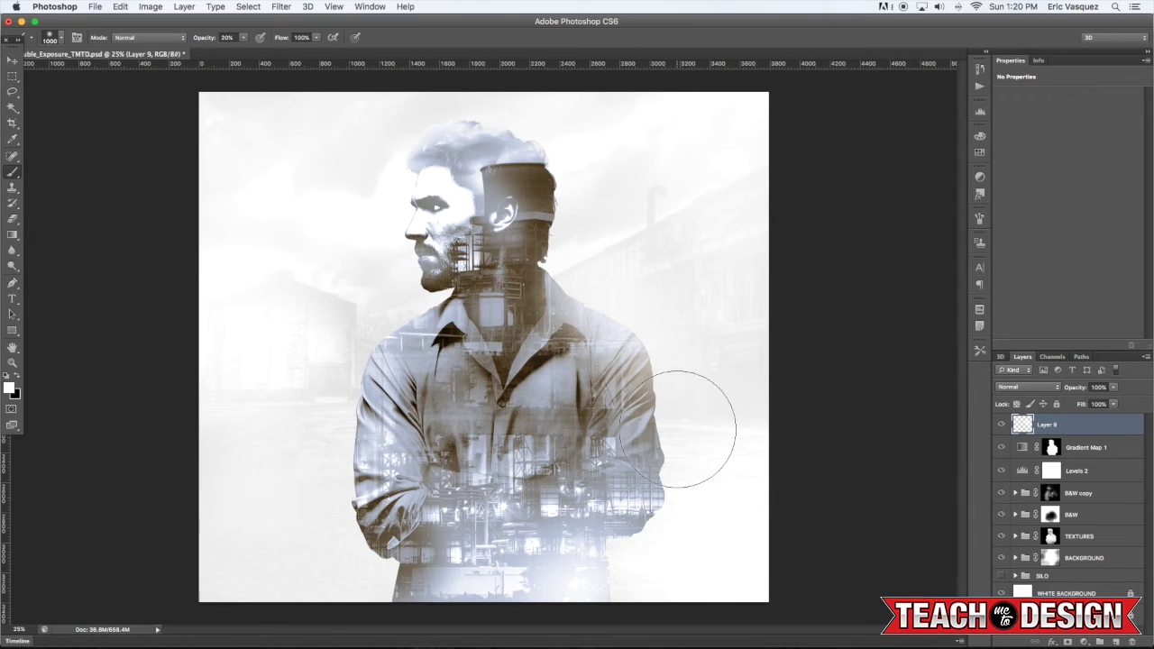
left_click(610, 545)
Add soft white haze beside the man's elbow and hip on the left of the image
left_click(364, 535)
left_click(334, 534)
left_click(333, 536)
left_click(345, 538)
left_click(356, 558)
left_click(356, 556)
left_click(348, 555)
Enlarge the brush to 1200 px and paint white haze over the man's left-hand shoulder and the background beside it
key("]")
key("]")
left_click(355, 375)
left_click(362, 355)
left_click(343, 421)
left_click(356, 346)
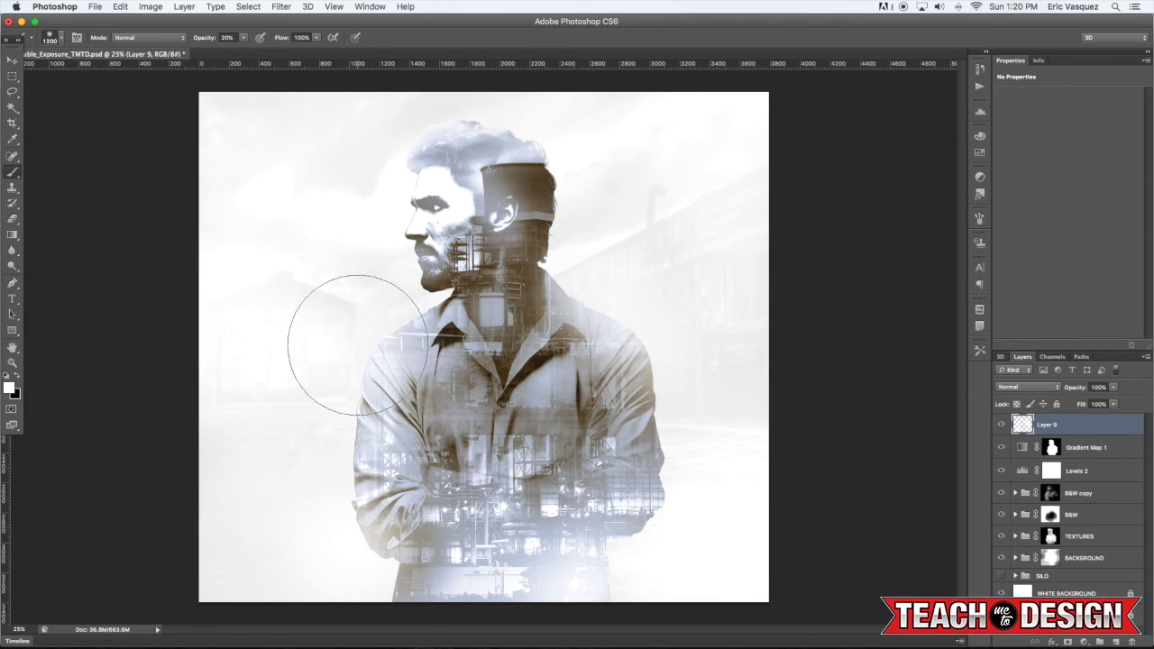
left_click(341, 402)
left_click(295, 356)
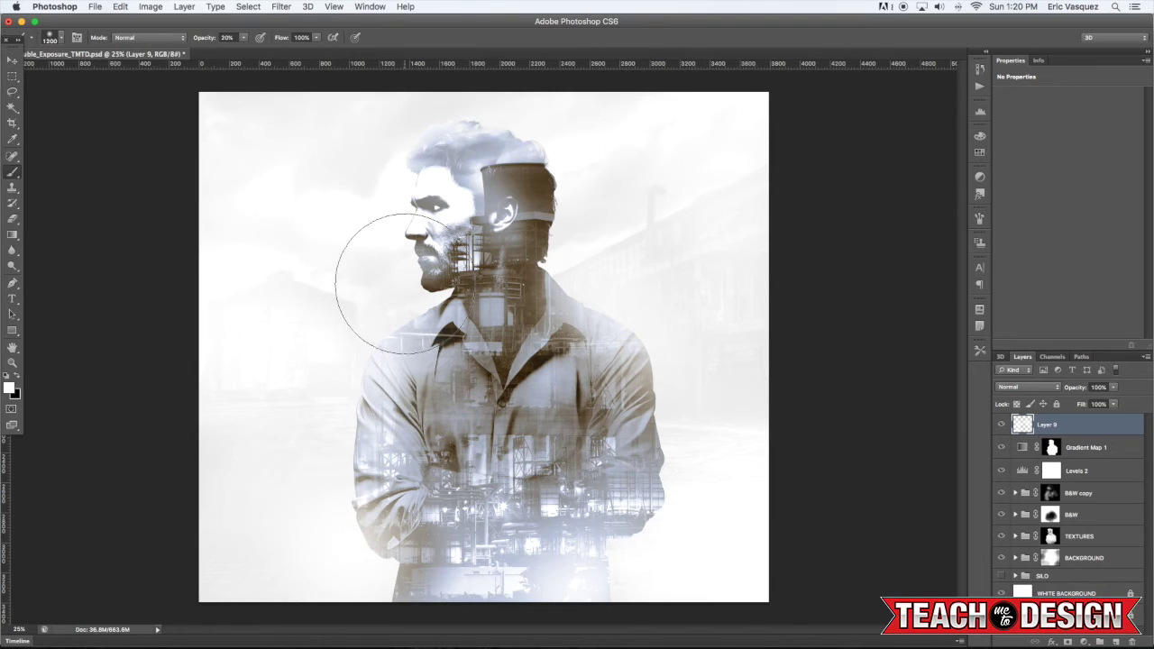
key("v")
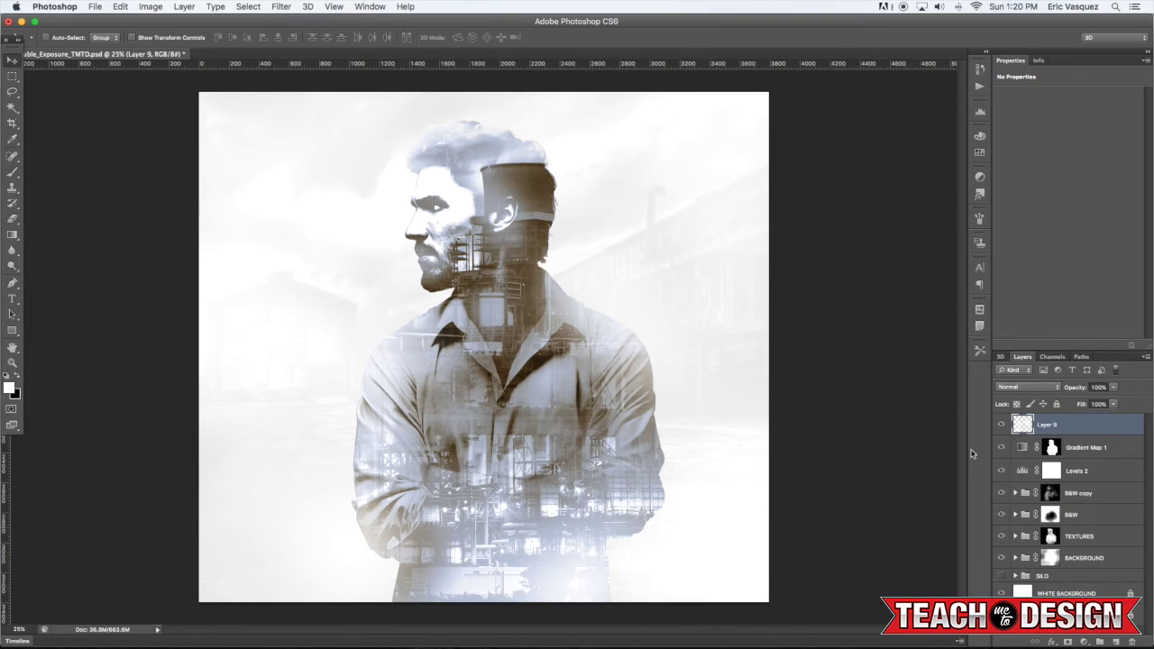
Duplicate the factory photo layer (Layer 8) in the BACKGROUND group and delete the copy's layer mask
left_click(1016, 559)
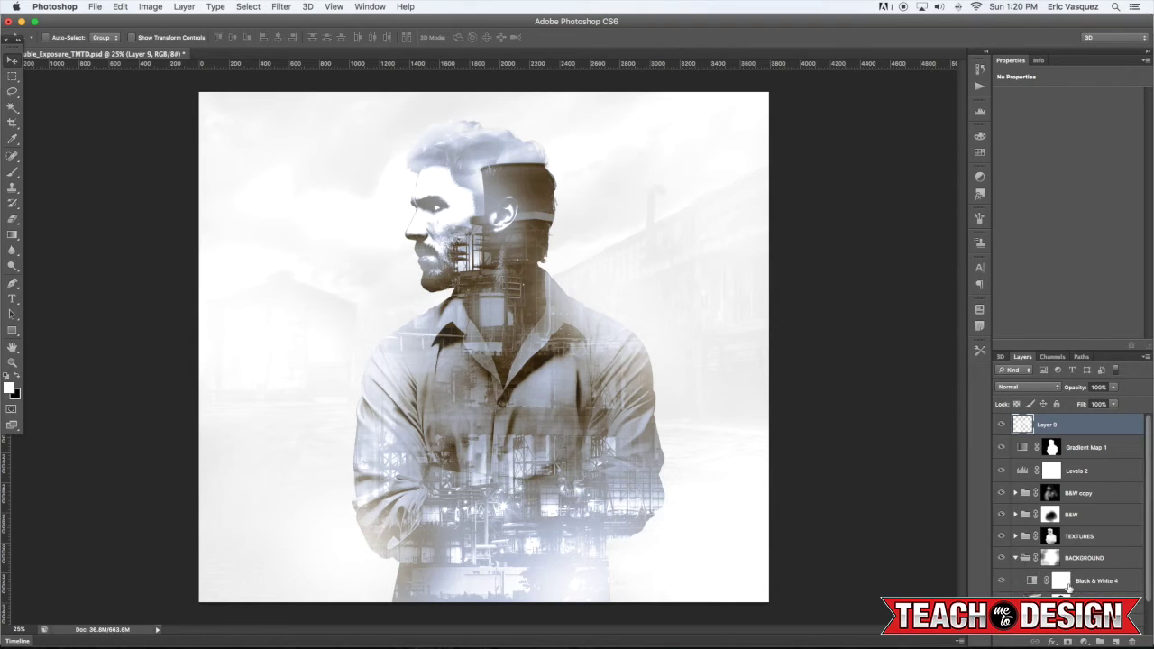
left_click(1082, 604)
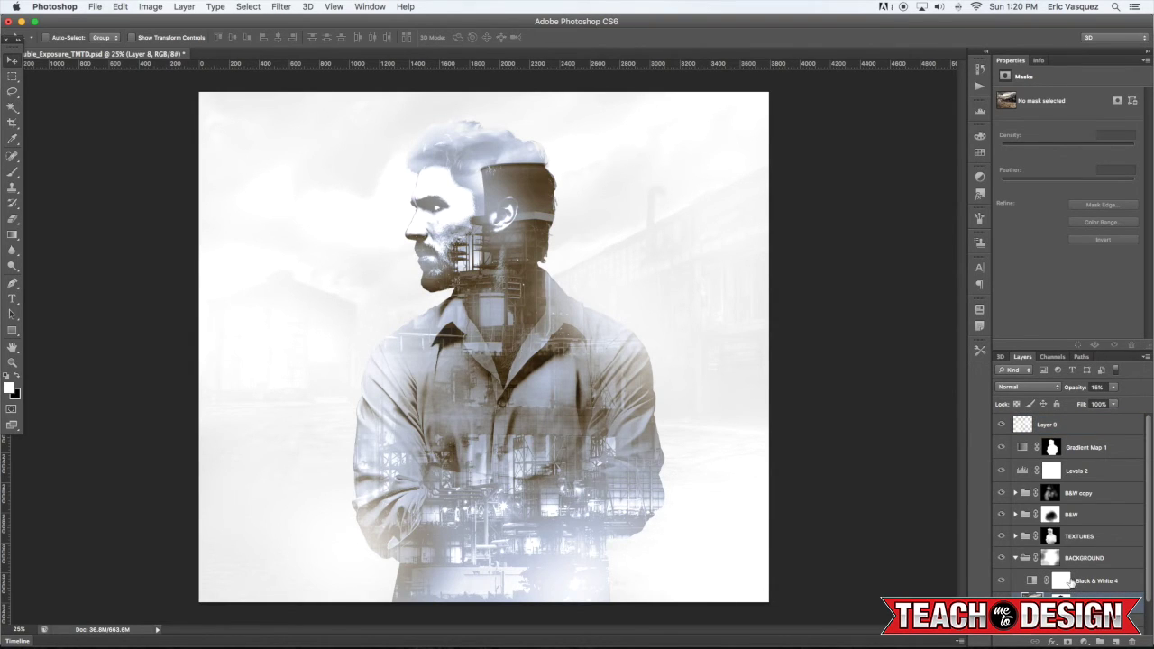
key("super+j")
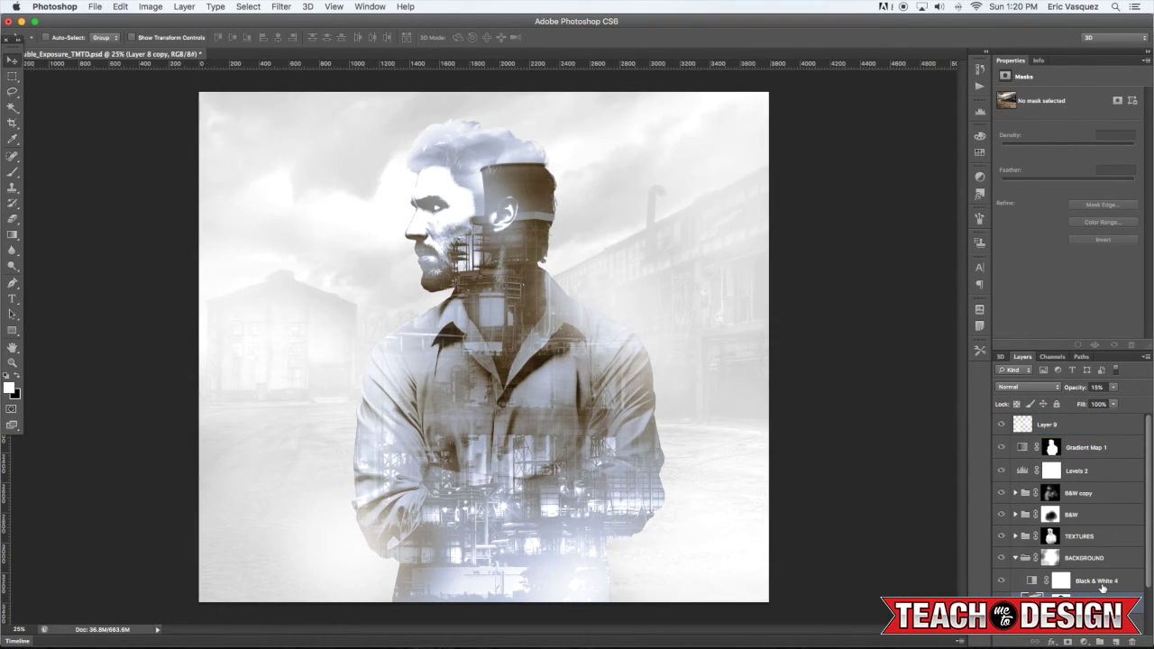
right_click(1062, 602)
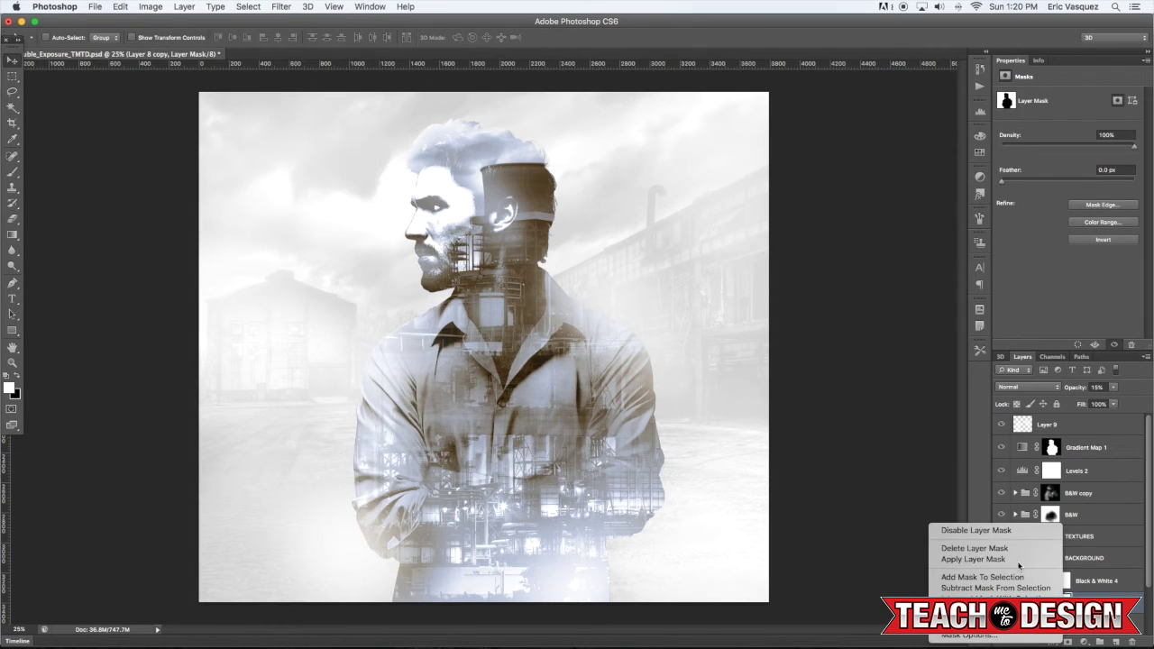
left_click(1016, 548)
Move the duplicated factory photo into the TEXTURES group, directly below Black & White 3
left_click_drag(1081, 606, 1087, 538)
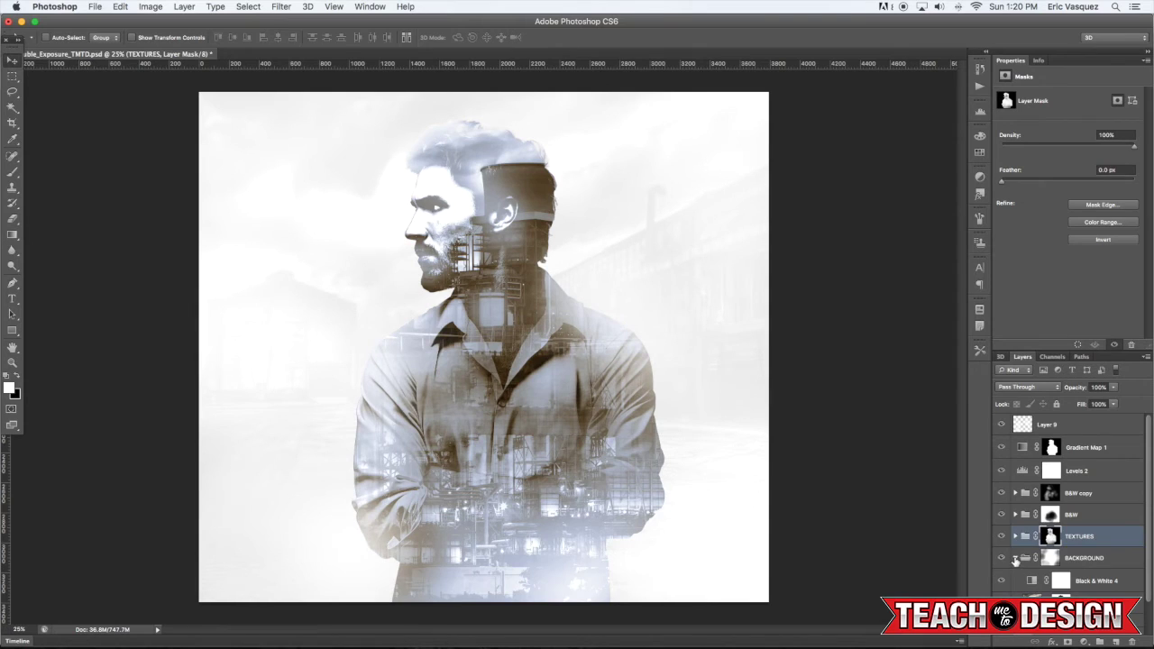
left_click(1016, 559)
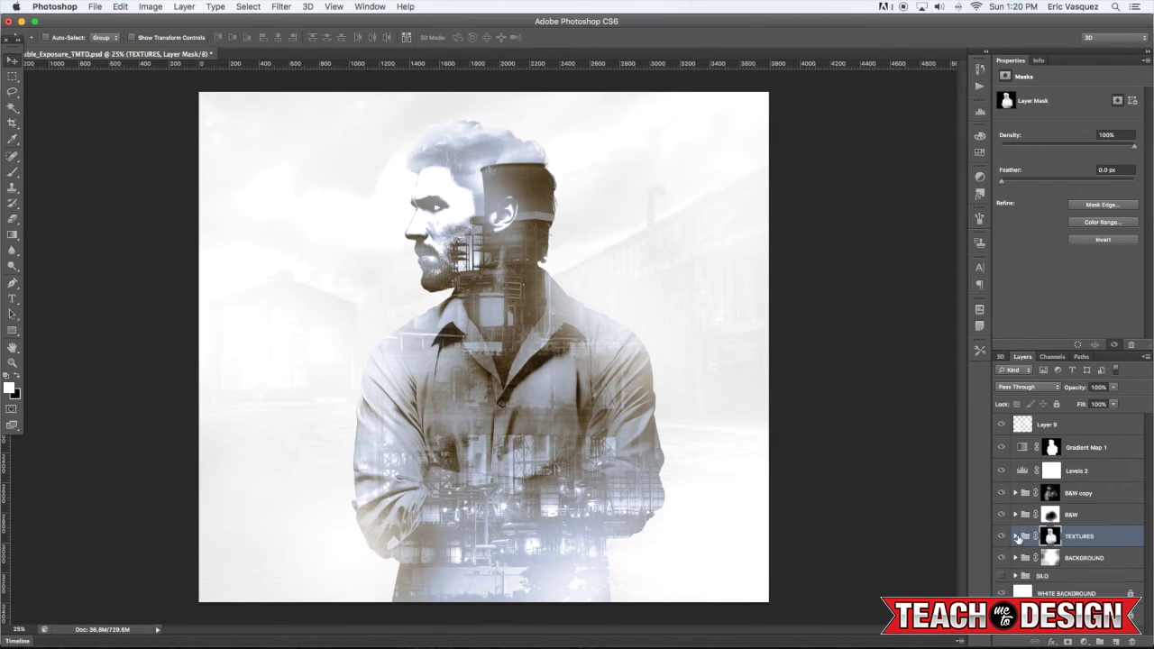
left_click(1016, 537)
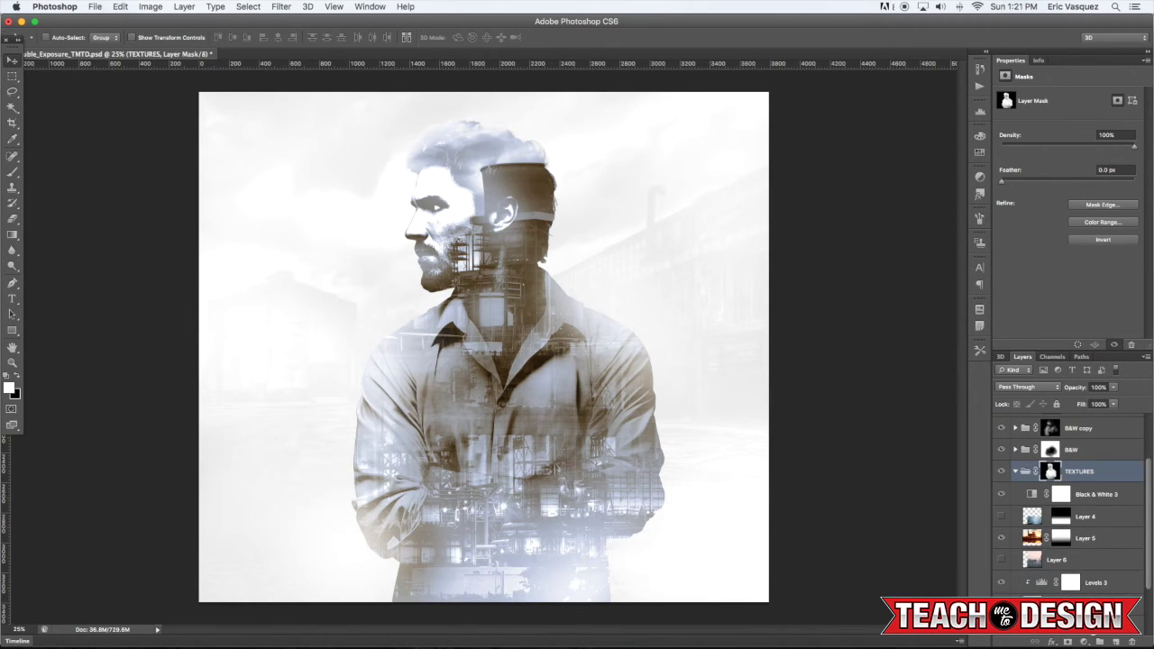
left_click(1059, 626)
left_click_drag(1085, 633, 1067, 516)
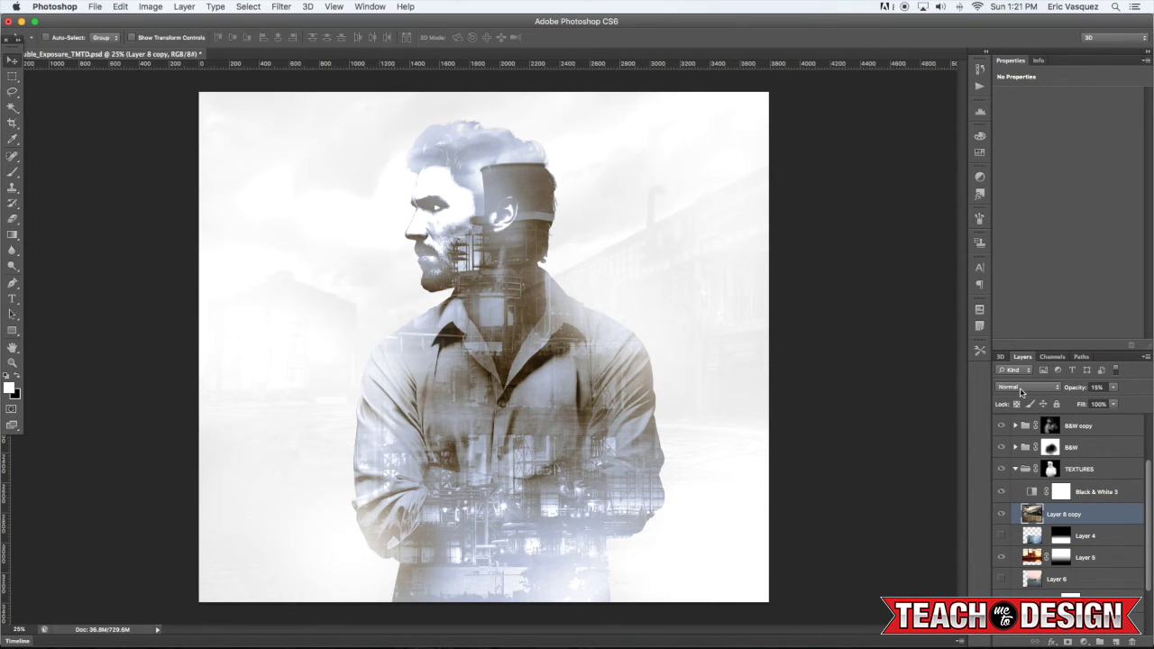
Set the duplicated factory photo's opacity to 100% and shift it up and to the left over the man's head and torso
key("0")
left_click_drag(551, 396, 540, 319)
left_click_drag(540, 360, 487, 296)
left_click_drag(565, 314, 485, 290)
Try the Multiply blend mode on the duplicated factory photo and shift the photo down over the man's torso
left_click(1026, 388)
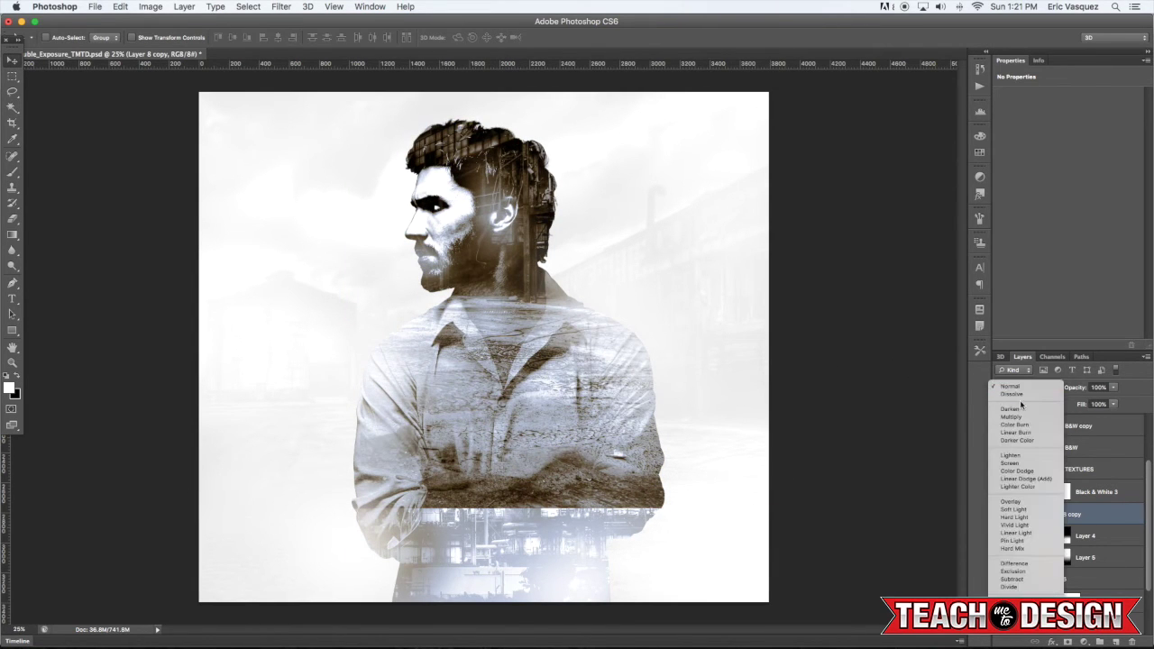
left_click(1014, 418)
left_click_drag(516, 241, 516, 288)
left_click_drag(544, 348, 564, 389)
Try the Screen blend mode on the duplicated factory photo, move it further down and compare with the layer hidden
left_click(1023, 390)
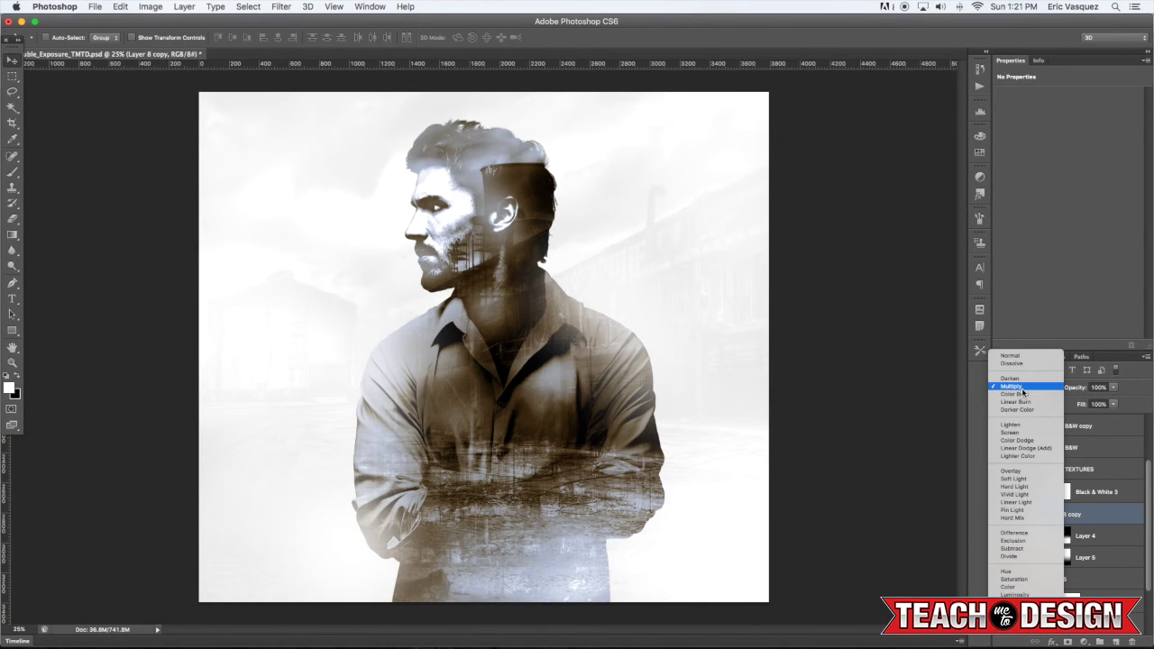
left_click(1018, 435)
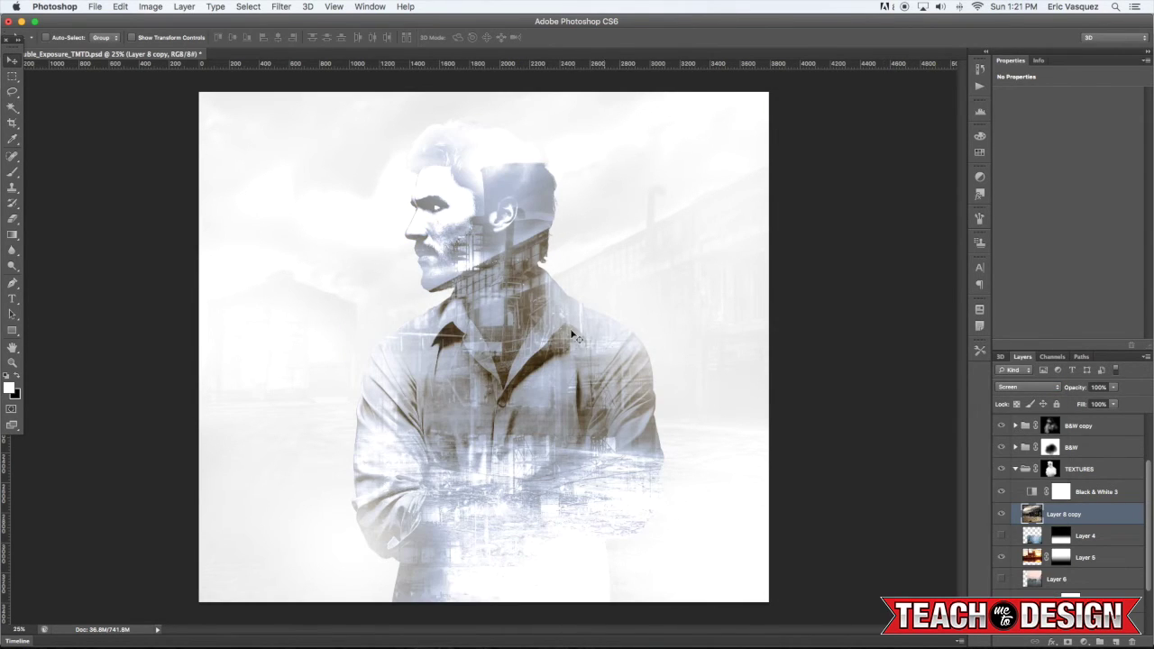
left_click_drag(570, 349, 587, 396)
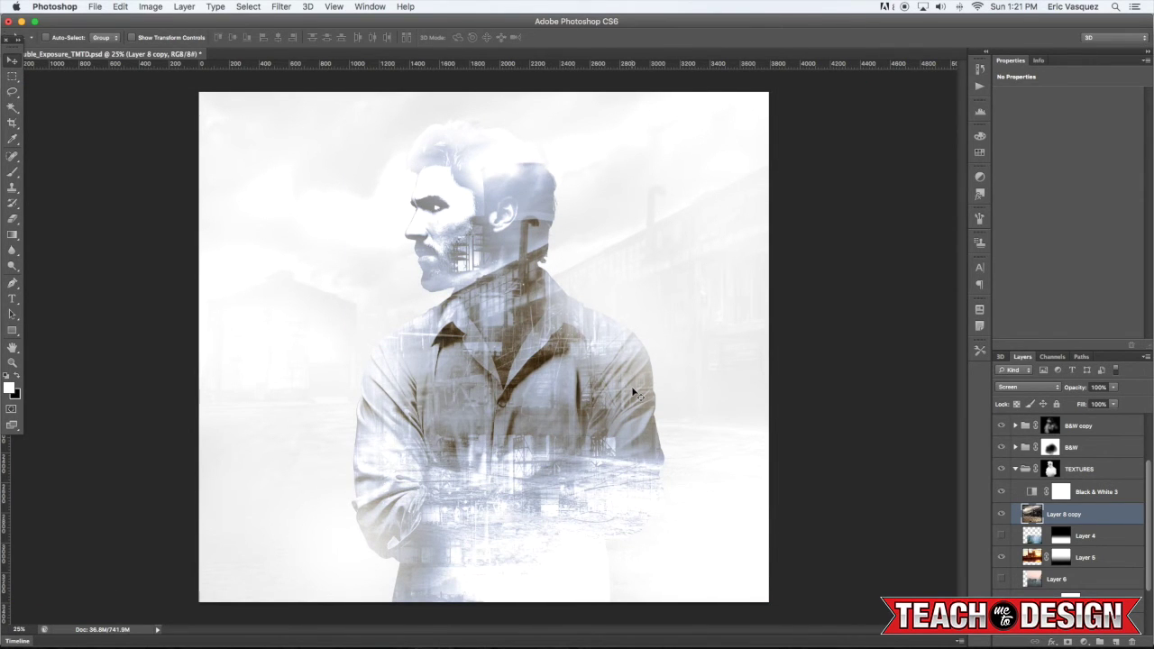
left_click(1002, 514)
left_click(1001, 514)
Step through the blend modes to Soft Light for the duplicated factory photo and compare with the layer hidden
key("super+plus")
key("super+minus")
key("shift+plus")
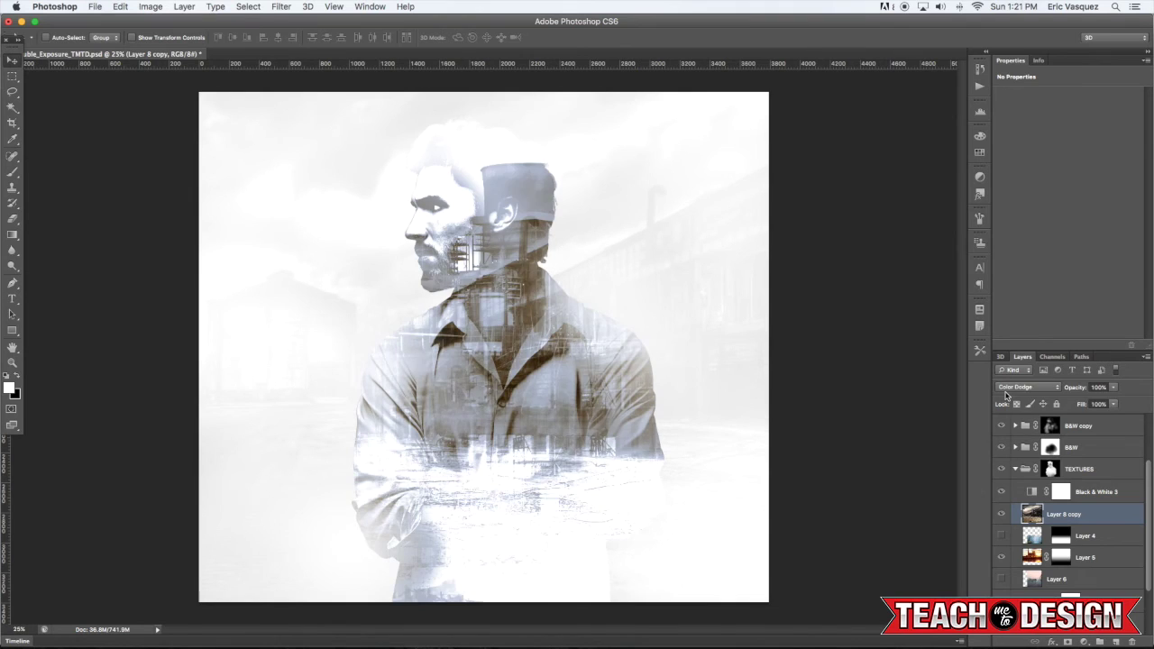
key("shift+plus")
key("shift+plus")
key("shift+minus")
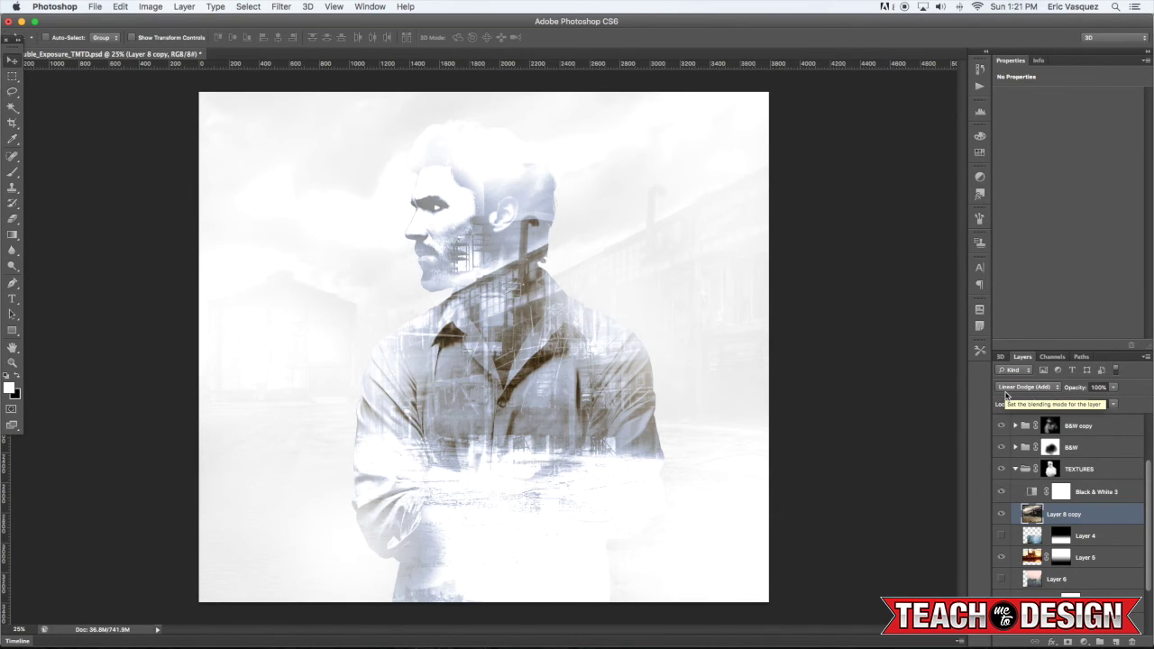
key("shift+plus")
key("shift+plus")
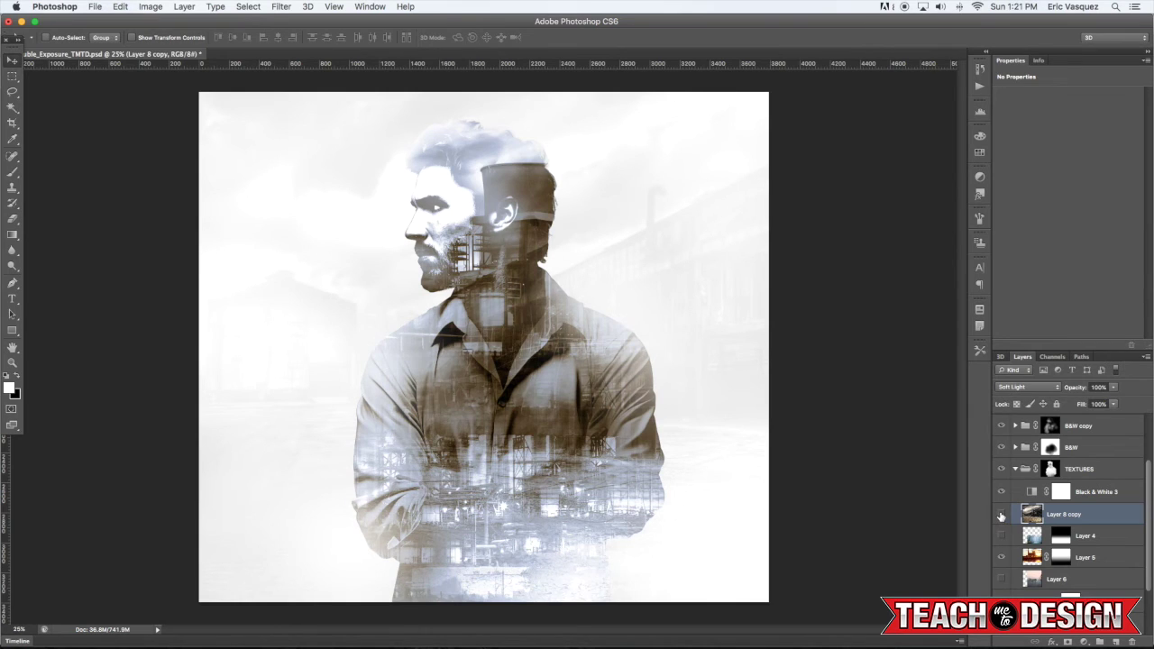
left_click(1001, 514)
left_click(1001, 514)
left_click(1001, 514)
left_click(1001, 514)
left_click(1001, 514)
left_click(1001, 514)
Add a layer mask to the duplicated factory photo and paint black over the chest with the 1200 px brush
left_click(1069, 642)
key("b")
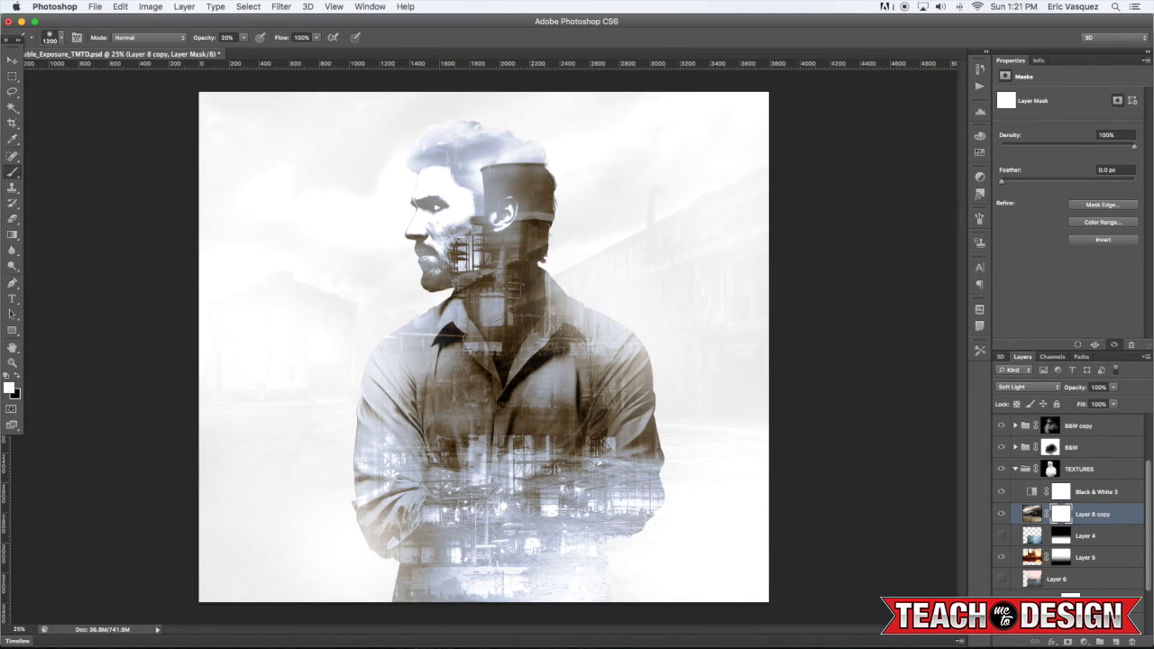
key("x")
left_click(512, 403)
left_click(520, 396)
left_click(521, 394)
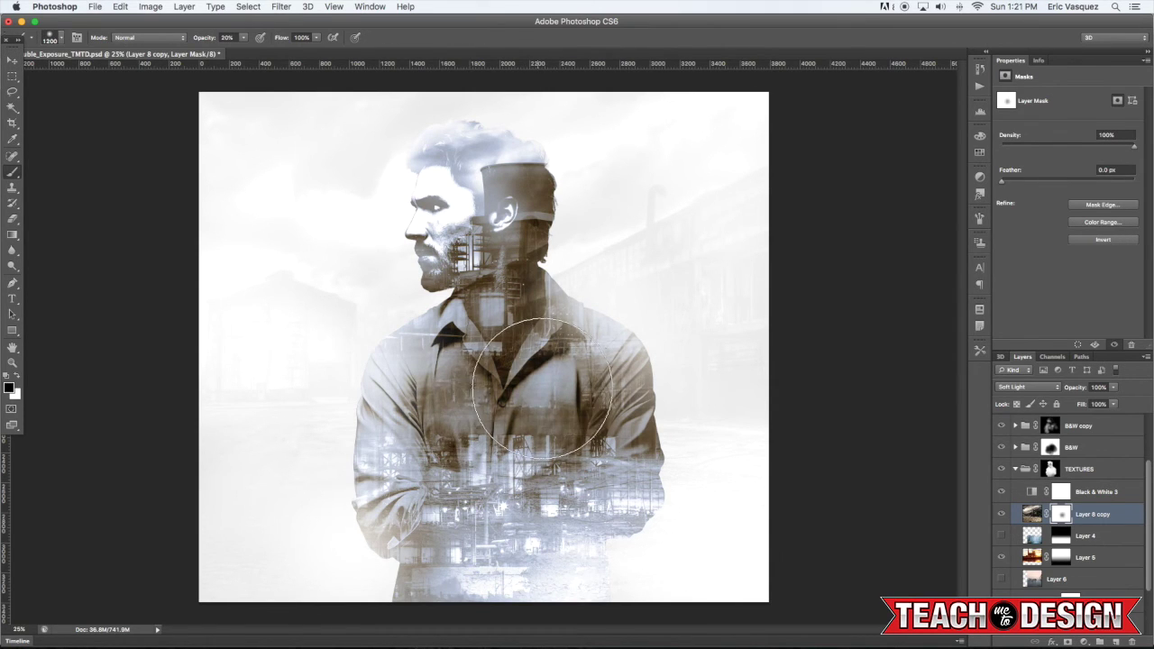
left_click_drag(546, 385, 489, 401)
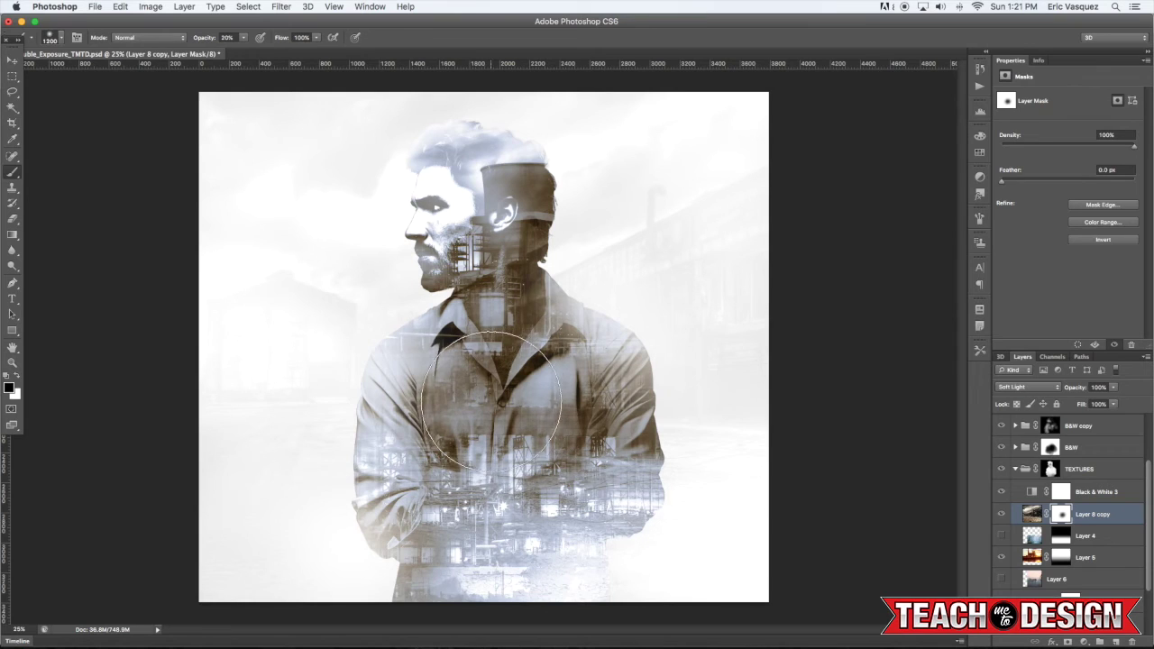
Check the effect of Layer 4, Layer 5 and the haze layer (Layer 9) by toggling each one, and collapse the TEXTURES group
left_click(1002, 537)
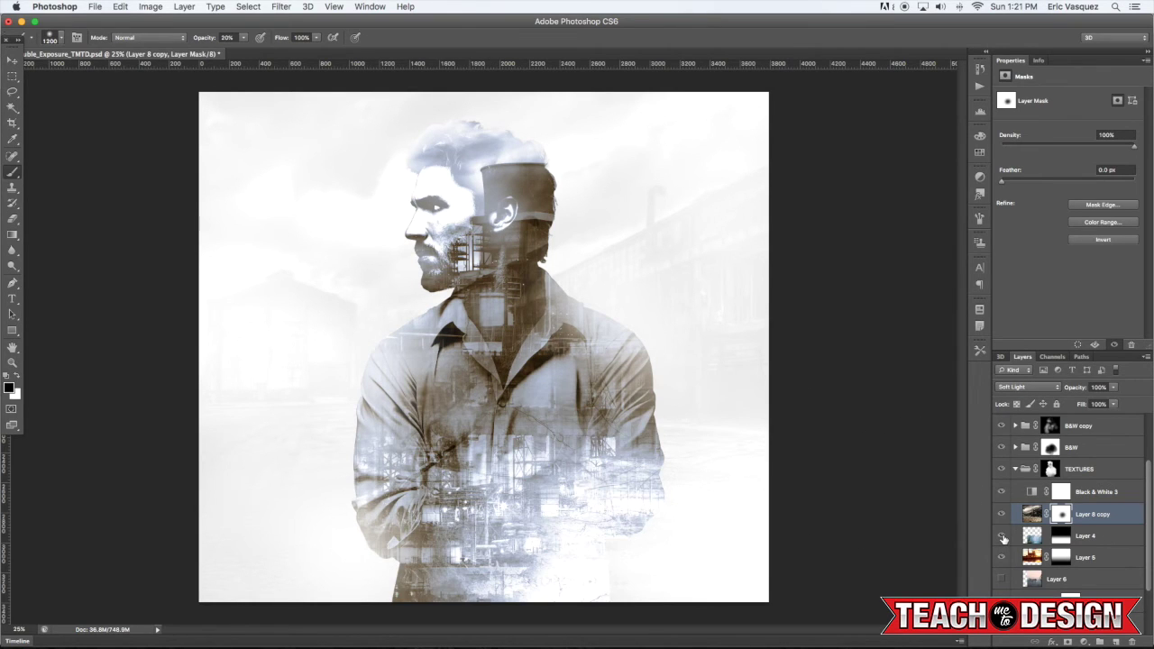
left_click(1002, 537)
left_click(1002, 558)
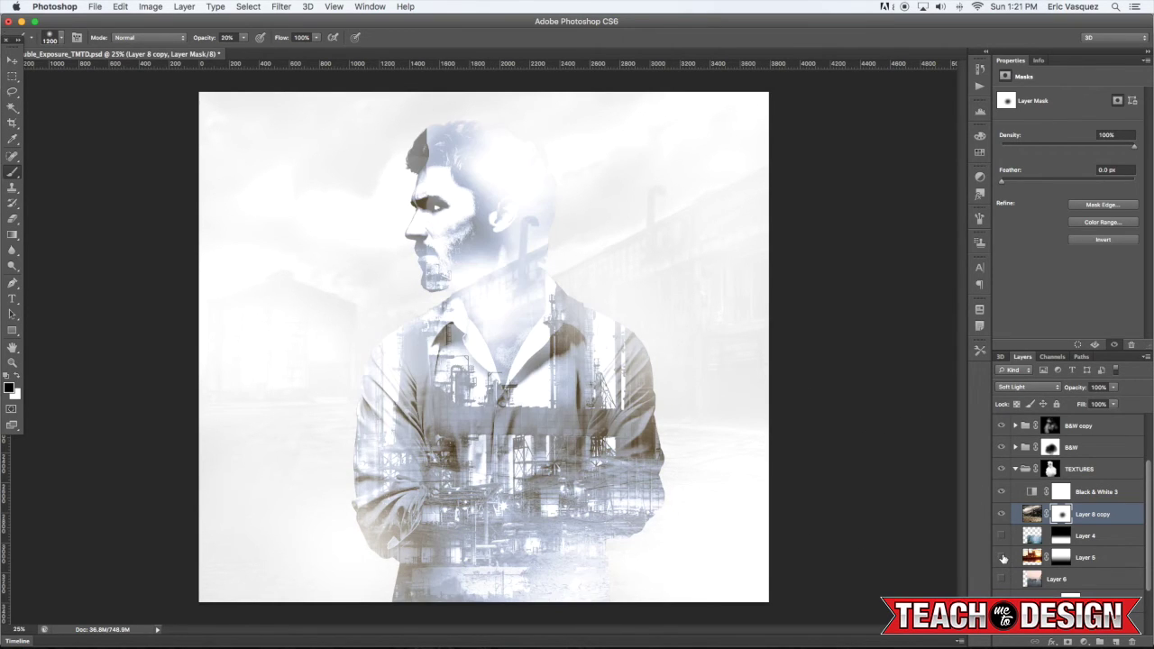
left_click(1001, 558)
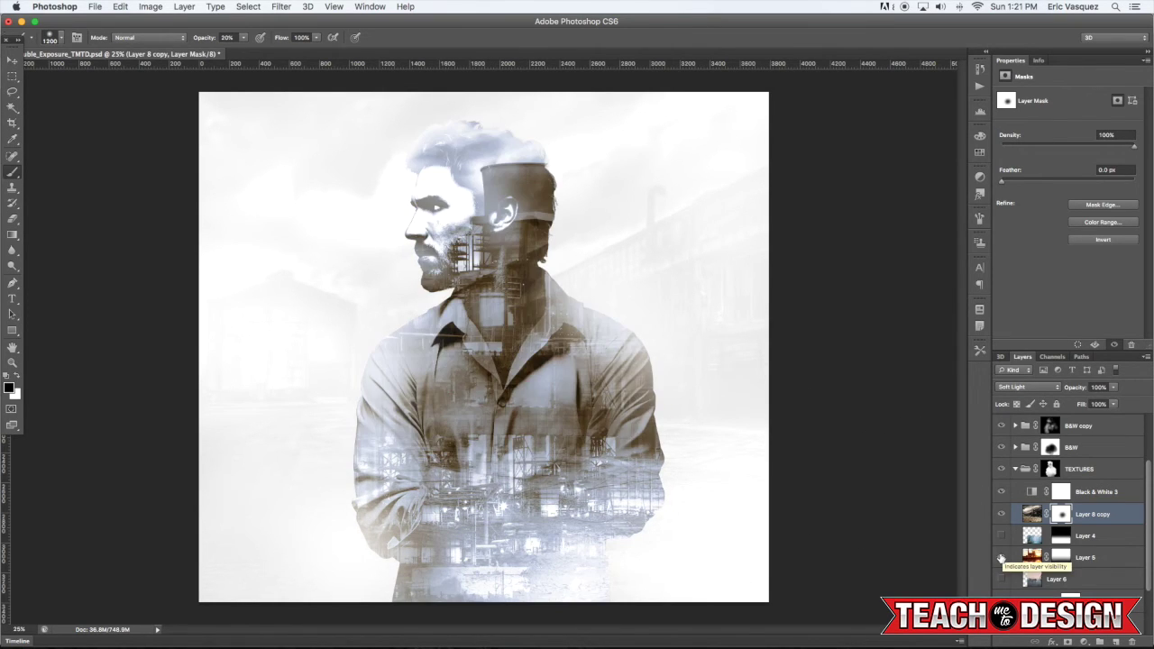
left_click(1100, 560)
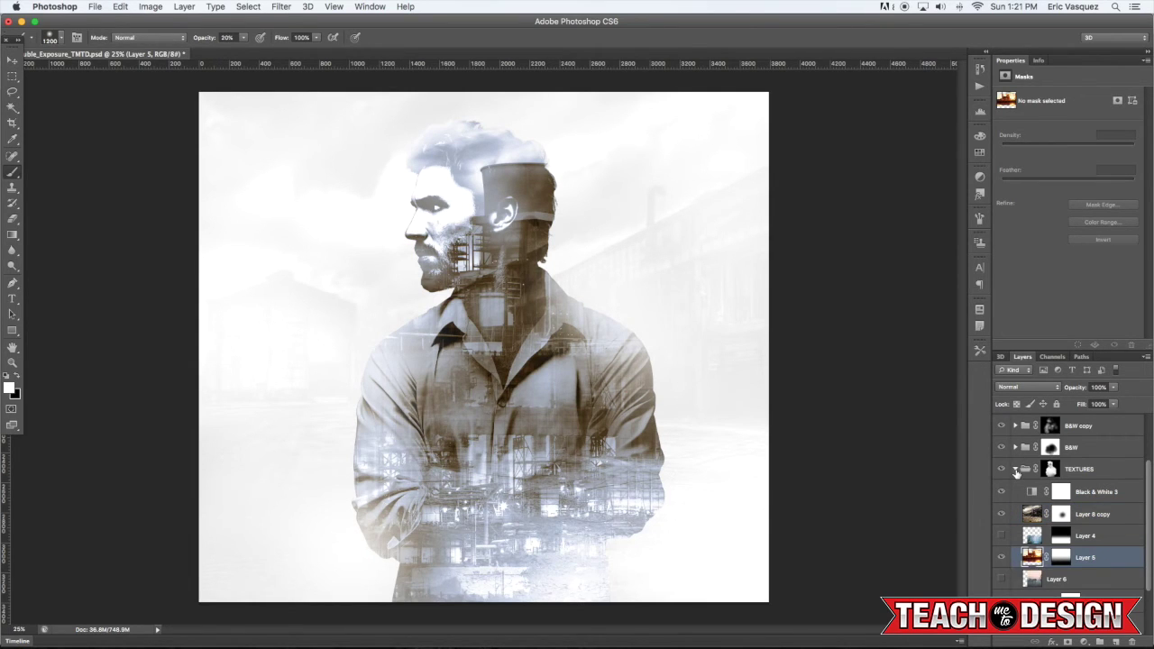
left_click(1016, 469)
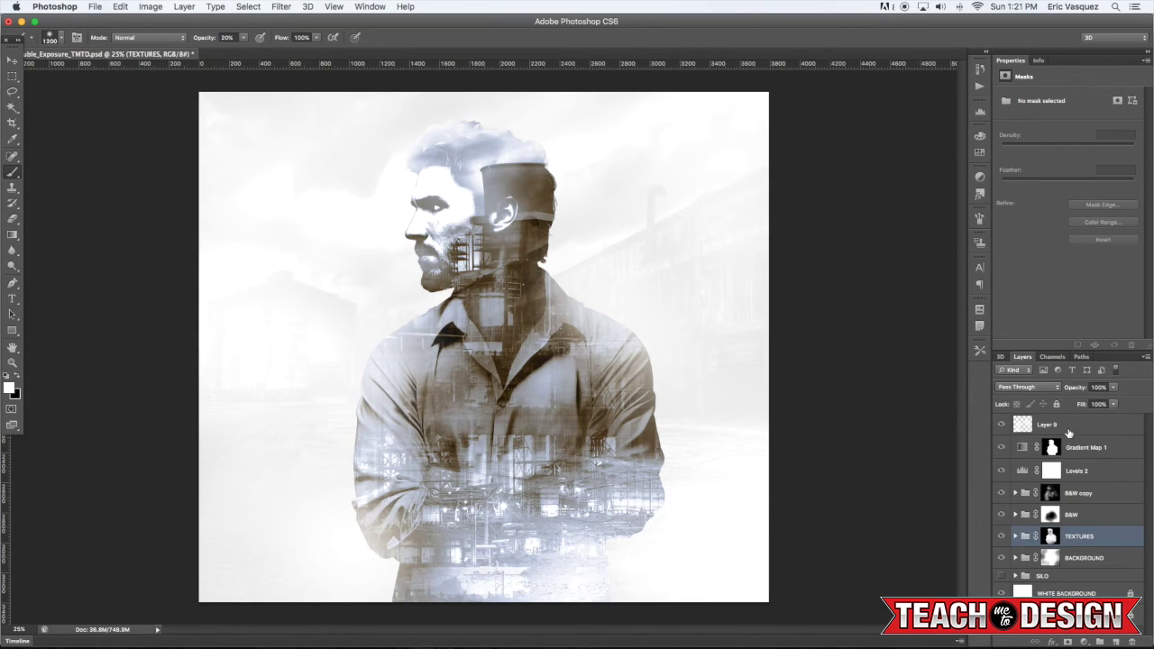
left_click(1069, 434)
left_click(1001, 426)
left_click(1001, 425)
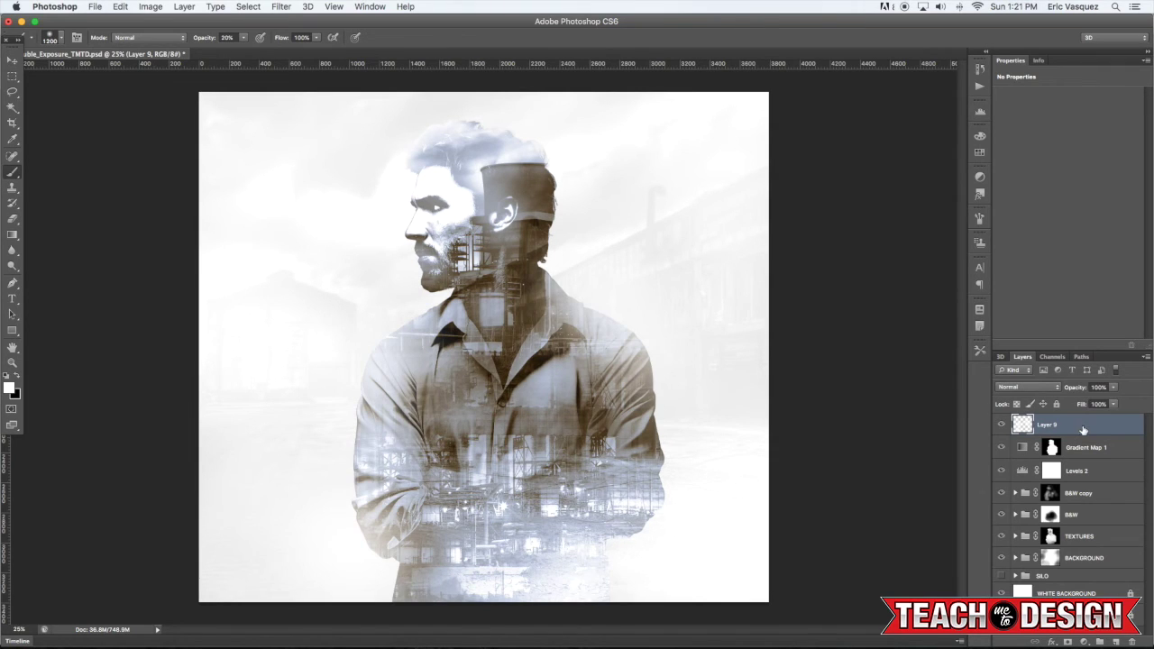
Group everything from Layer 9 down to the TEXTURES group and name the new group MAIN
left_click(1082, 559, "shift")
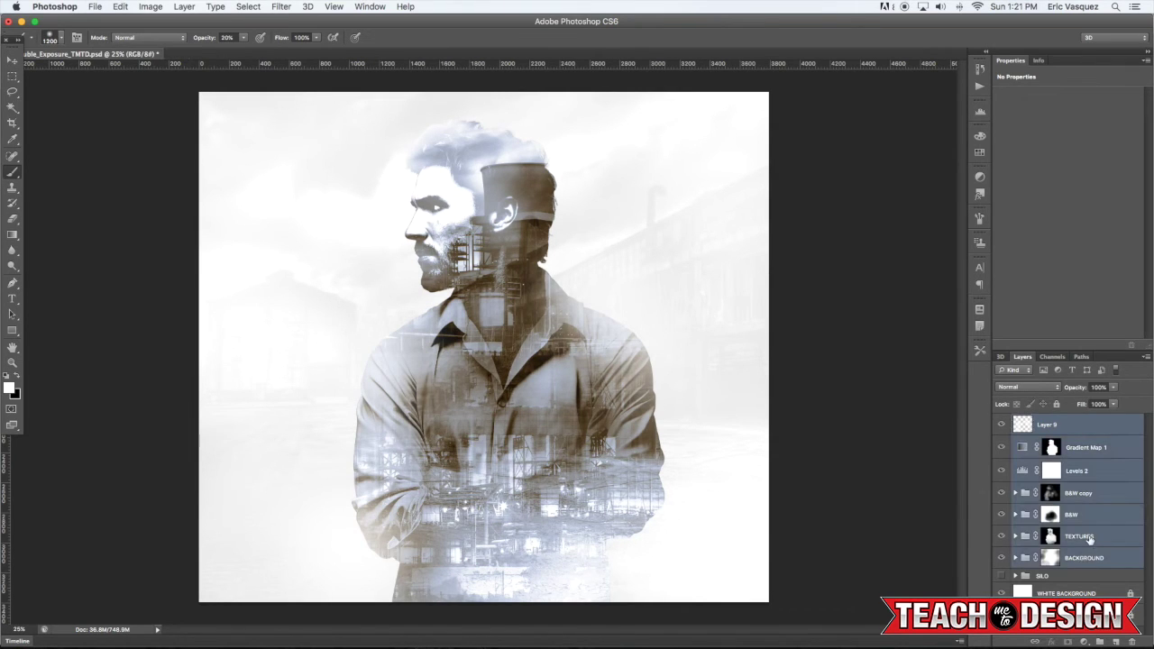
left_click(1075, 425)
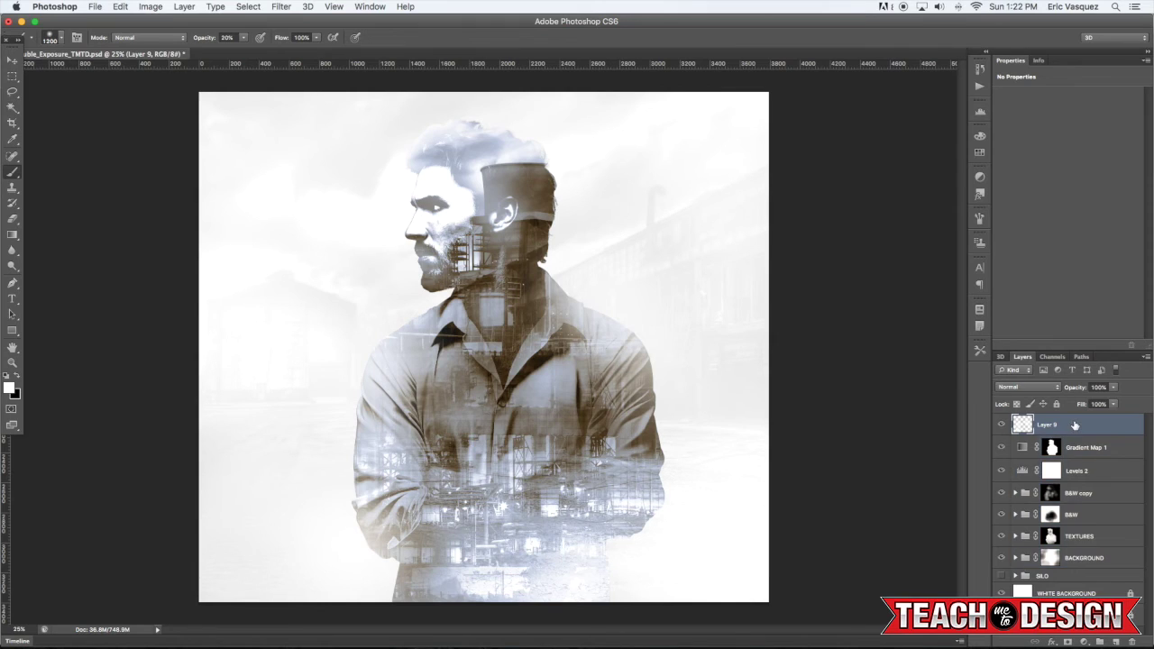
left_click(1097, 538, "shift")
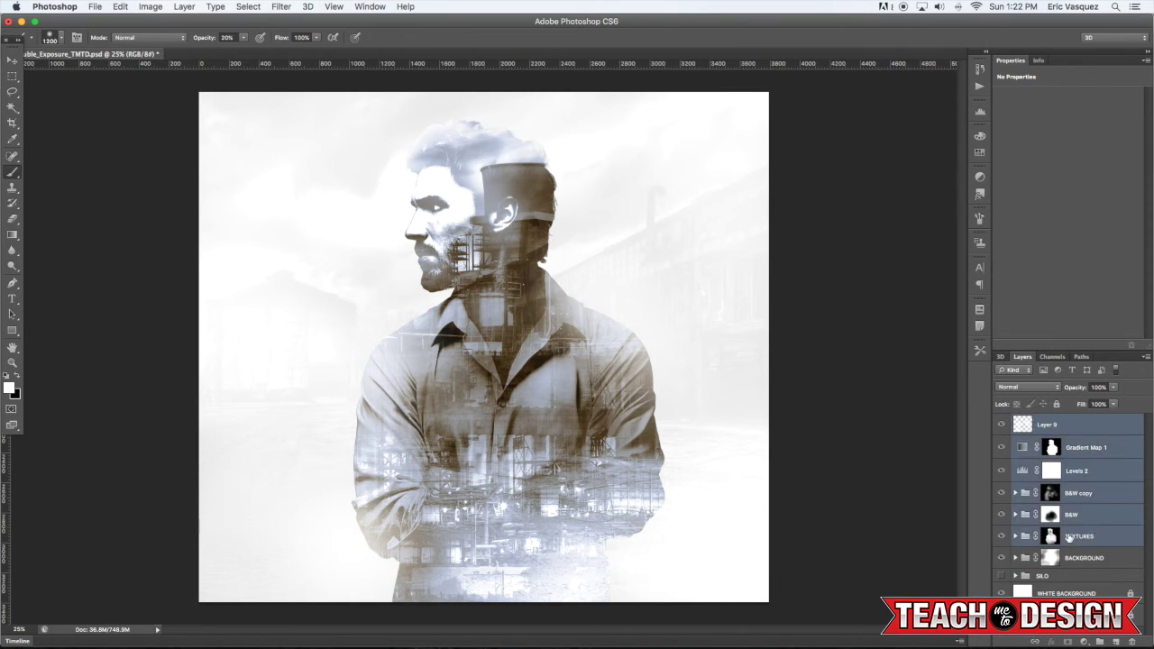
key("super+g")
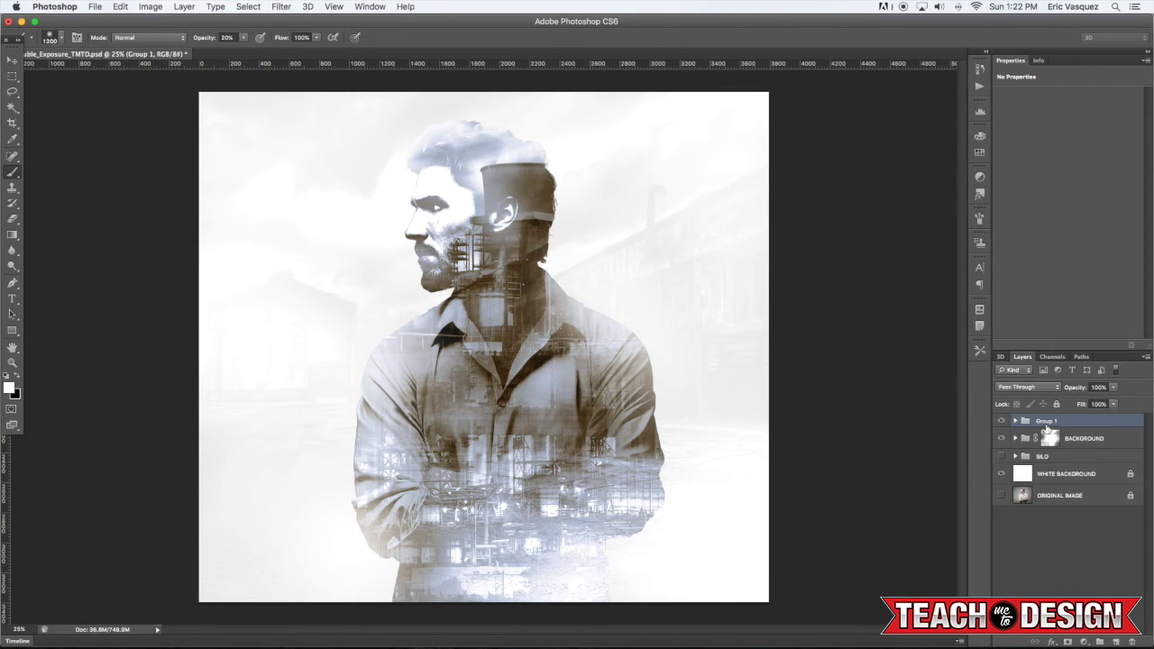
double_click(1046, 421)
type("MAIN")
key("Return")
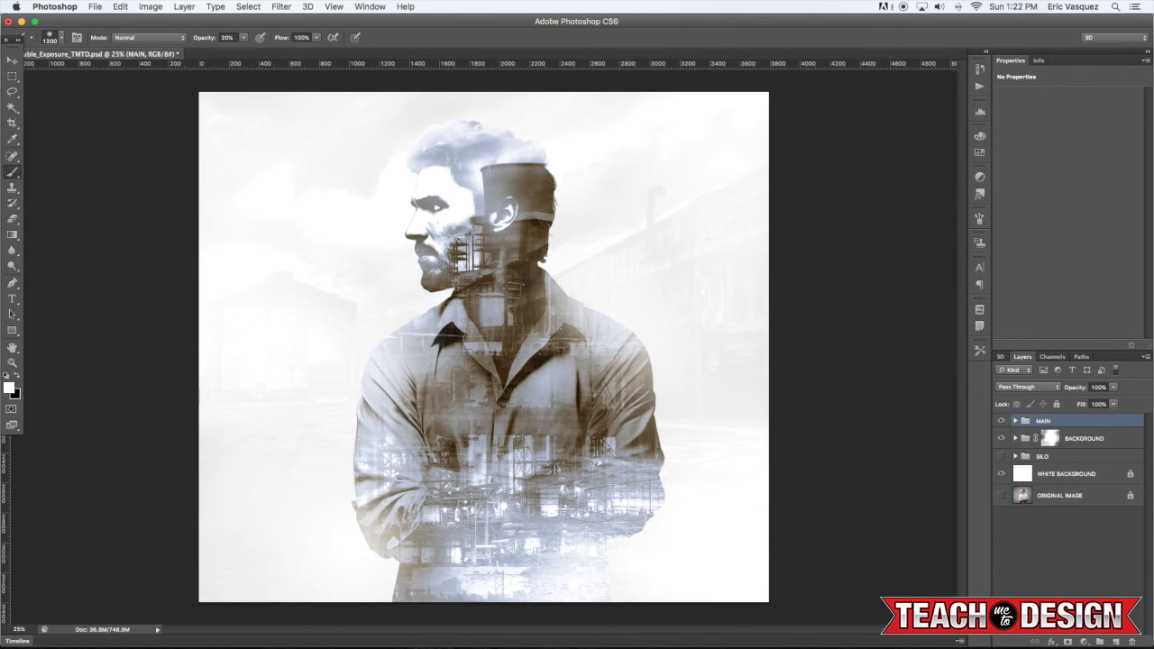
Compare the composition with and without the BACKGROUND group and select that group's layer mask
left_click(1001, 439)
left_click(1001, 439)
left_click(1002, 438)
left_click(1002, 438)
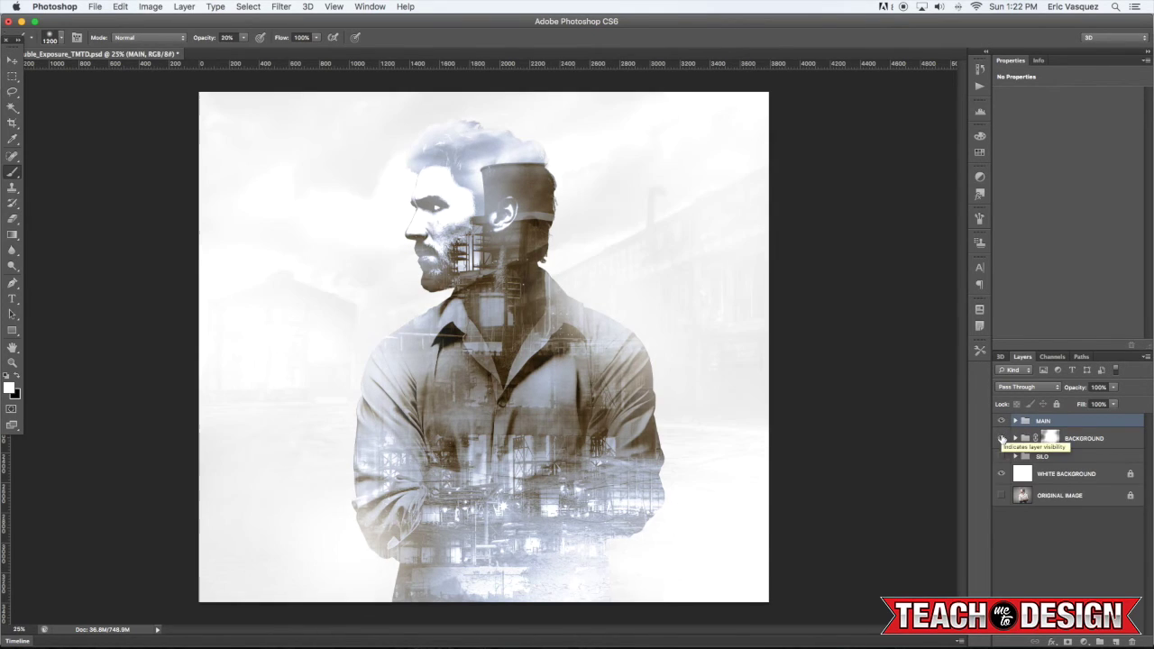
left_click(1051, 438)
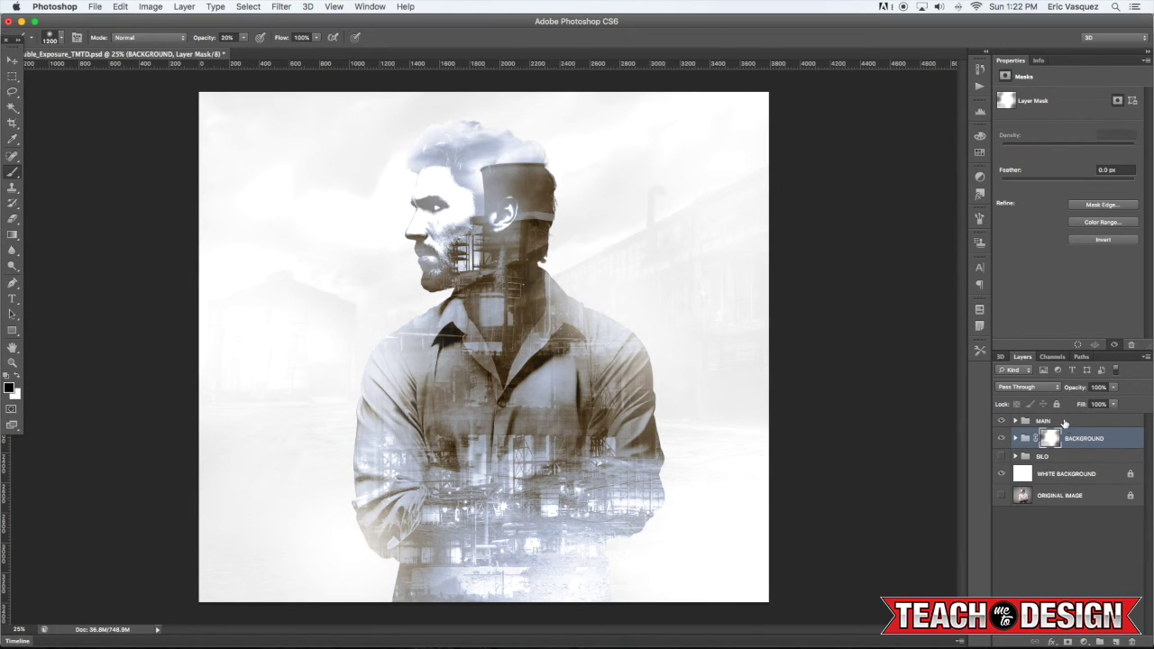
Add a Hue/Saturation adjustment layer above the MAIN group and set its hue to +158
left_click(1068, 422)
left_click(1083, 642)
left_click(1095, 536)
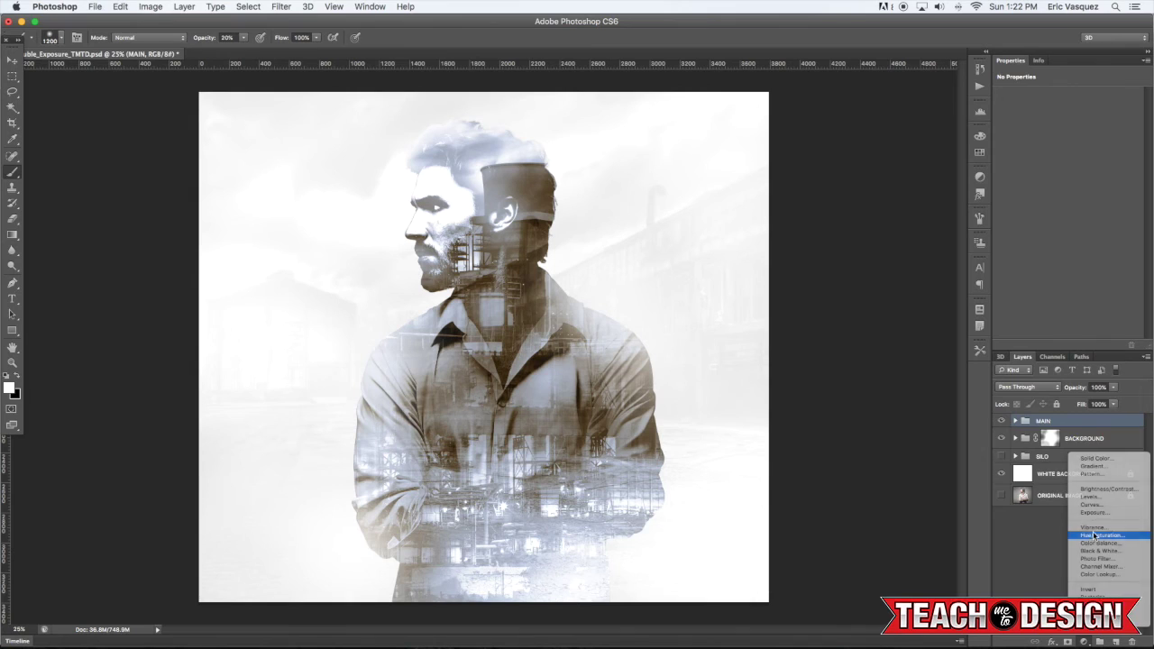
left_click_drag(1068, 140, 1121, 142)
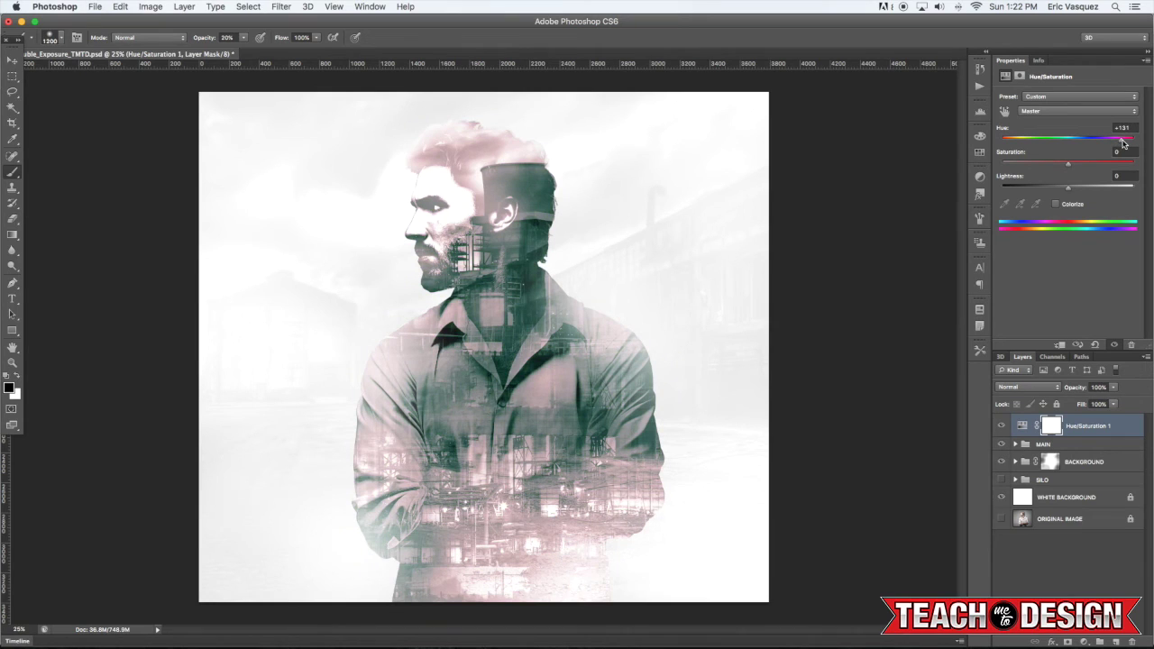
left_click_drag(1123, 144, 1140, 144)
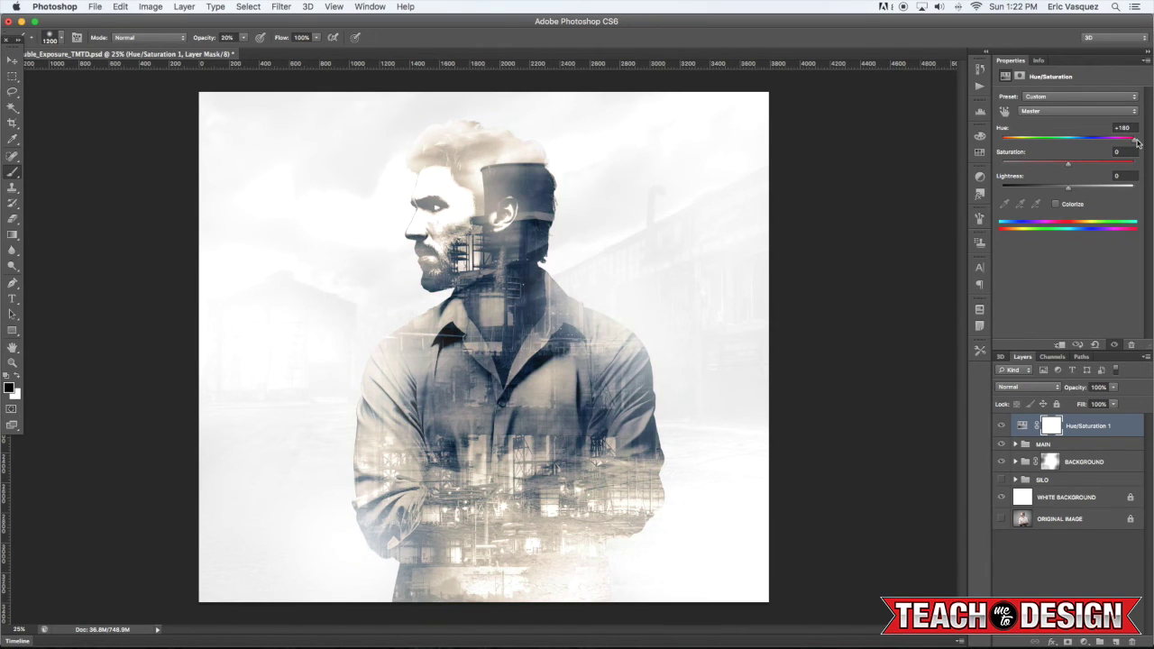
mouse_move(1133, 143)
left_mouse_down()
mouse_move(1002, 141)
mouse_move(1133, 145)
left_mouse_up()
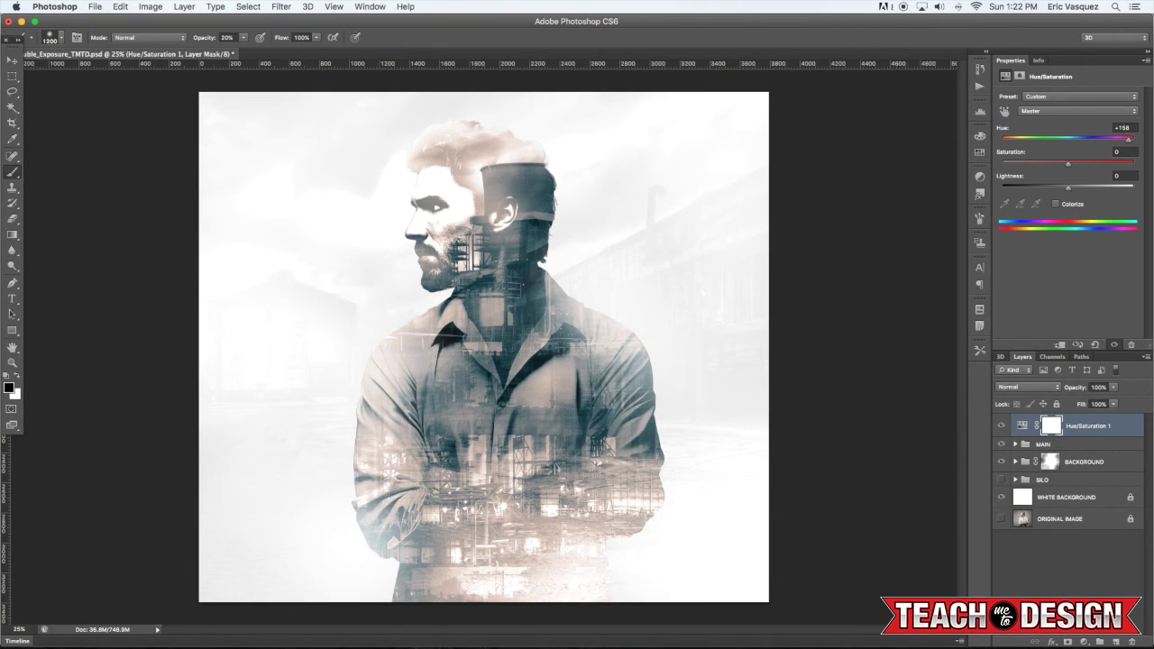
Add a Levels adjustment layer above Hue/Saturation 1 and raise the black input level to 29
left_click(1084, 643)
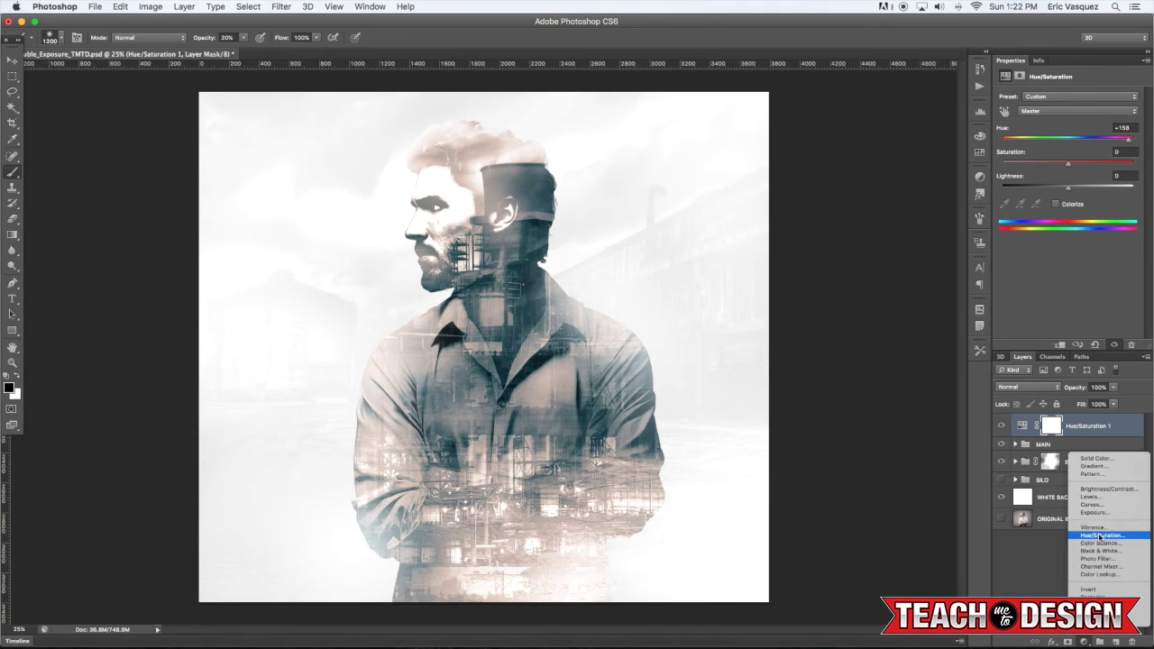
left_click(1091, 498)
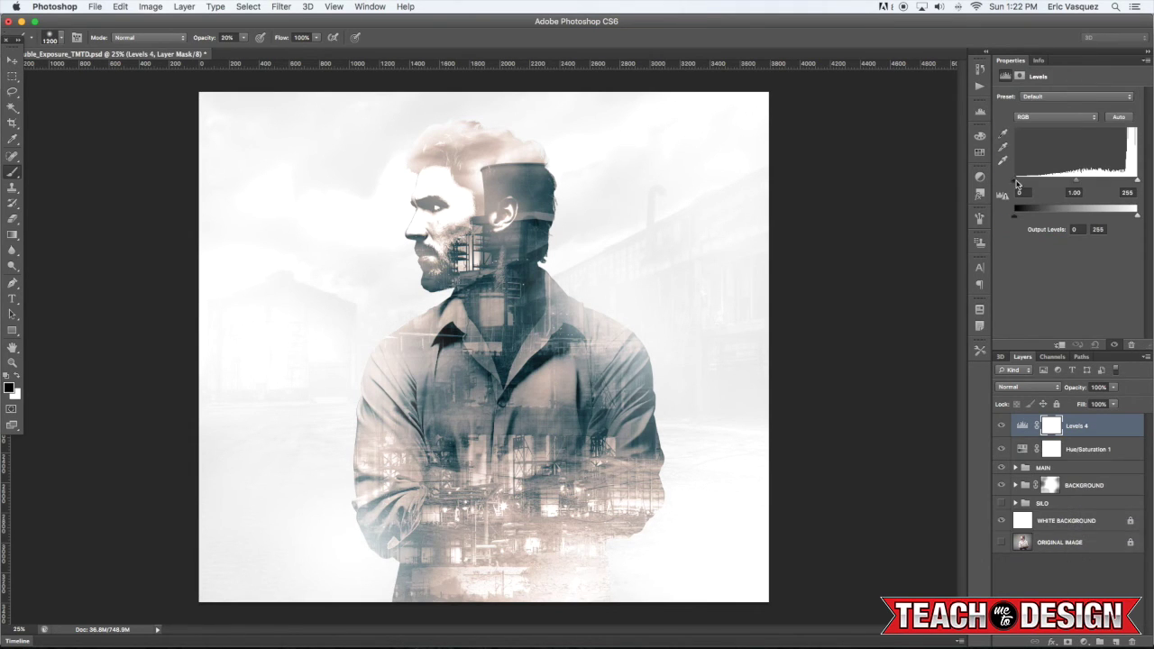
mouse_move(1016, 184)
left_mouse_down()
mouse_move(1061, 184)
mouse_move(1022, 183)
left_mouse_up()
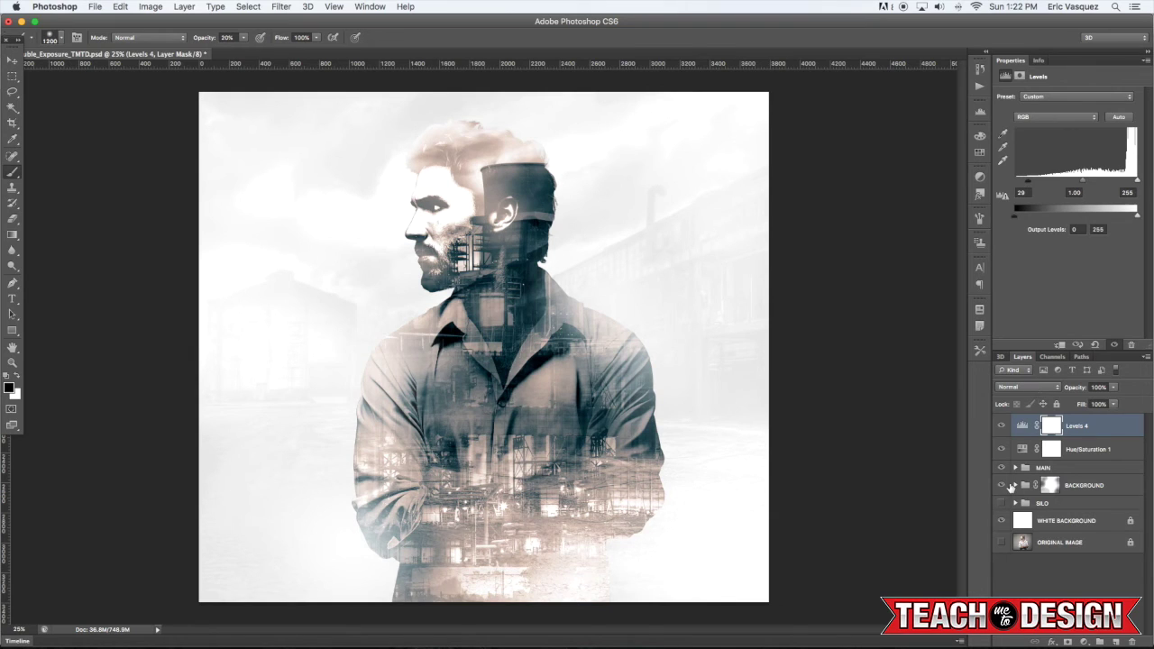
Check the B&W copy group's effect inside MAIN and try duplicating that group
left_click(1015, 468)
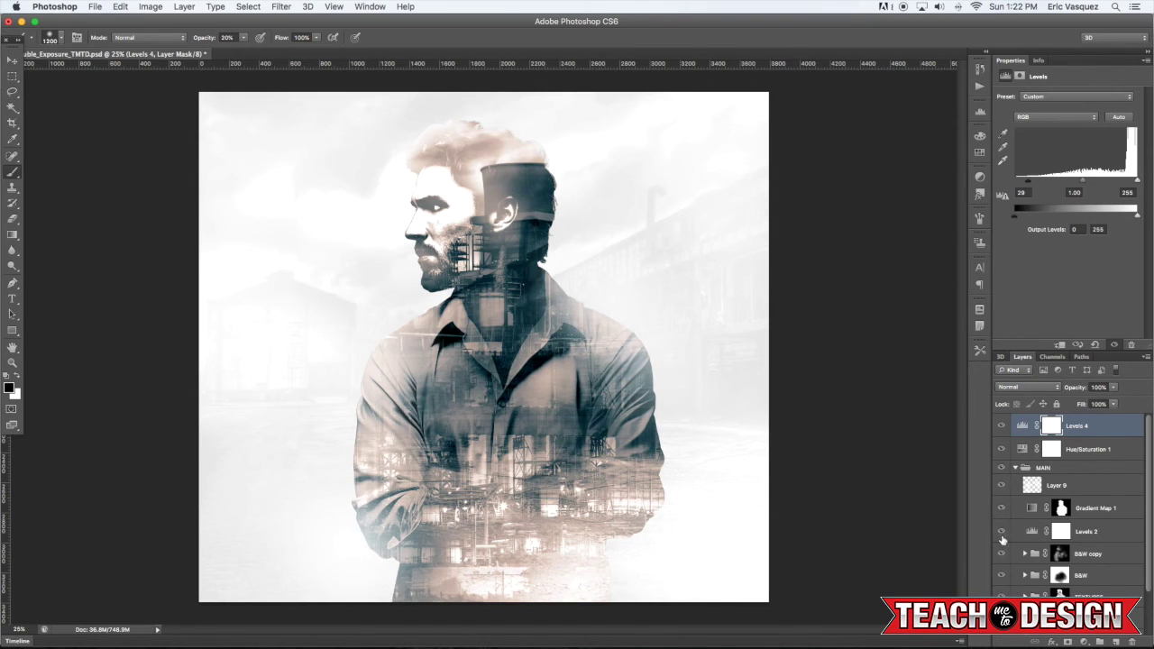
left_click(1001, 556)
left_click(1001, 554)
left_click(1099, 560)
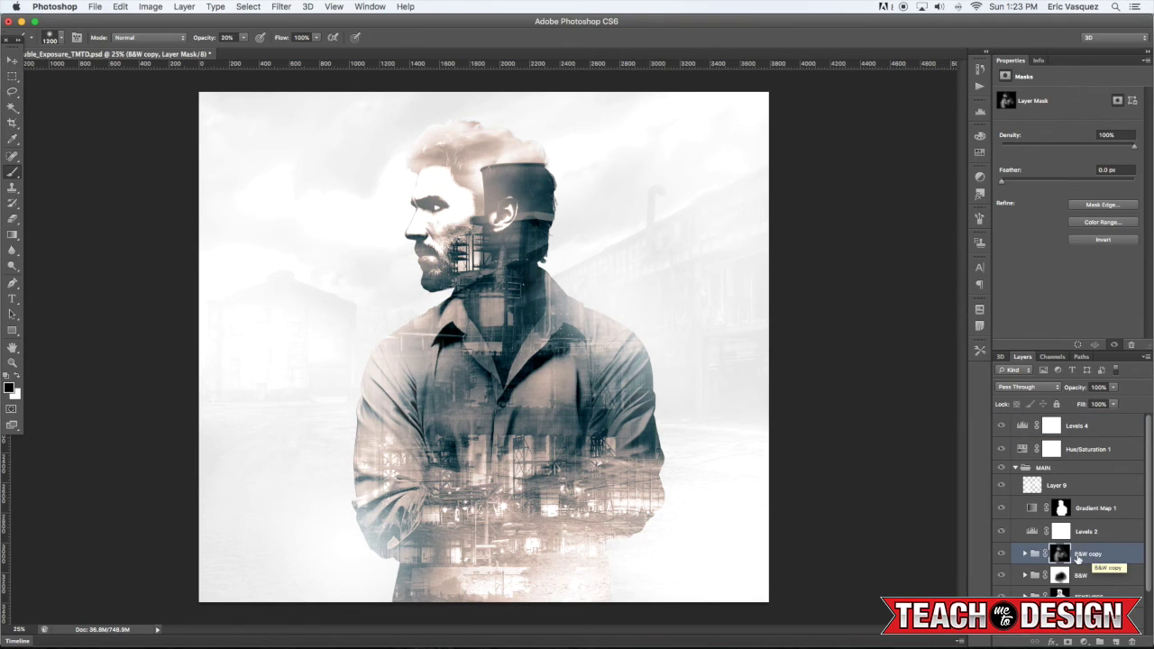
key("super+j")
key("super+z")
Compare the portrait with and without the white haze on Layer 9 inside the MAIN group
left_click(1016, 468)
left_click(1015, 468)
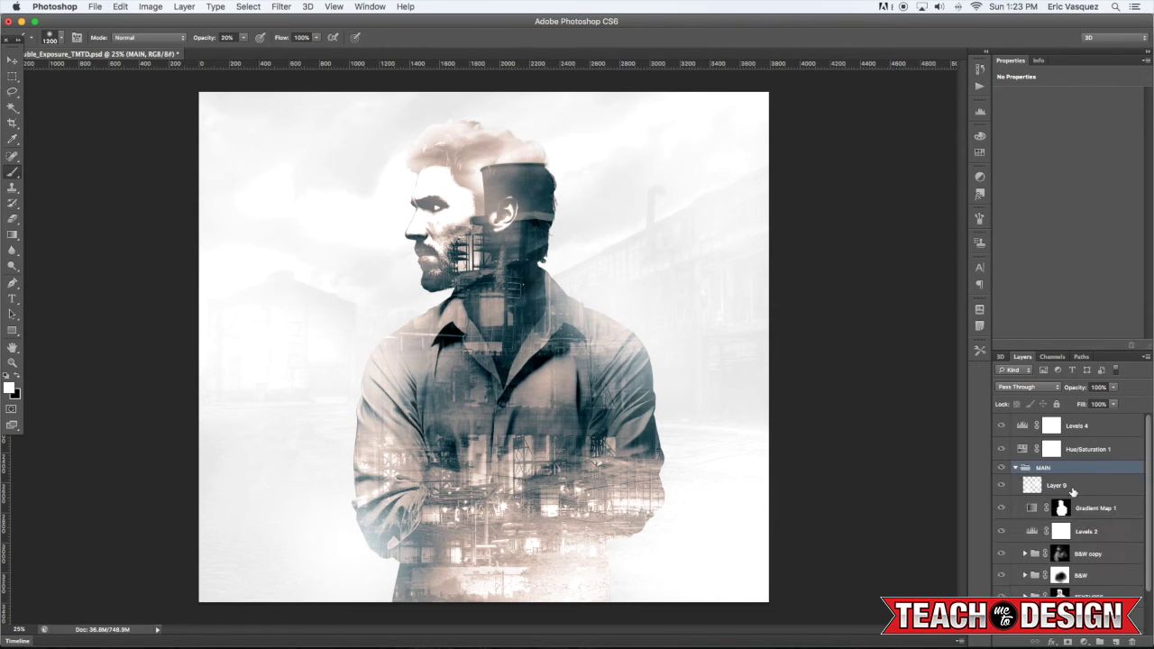
left_click(1028, 485)
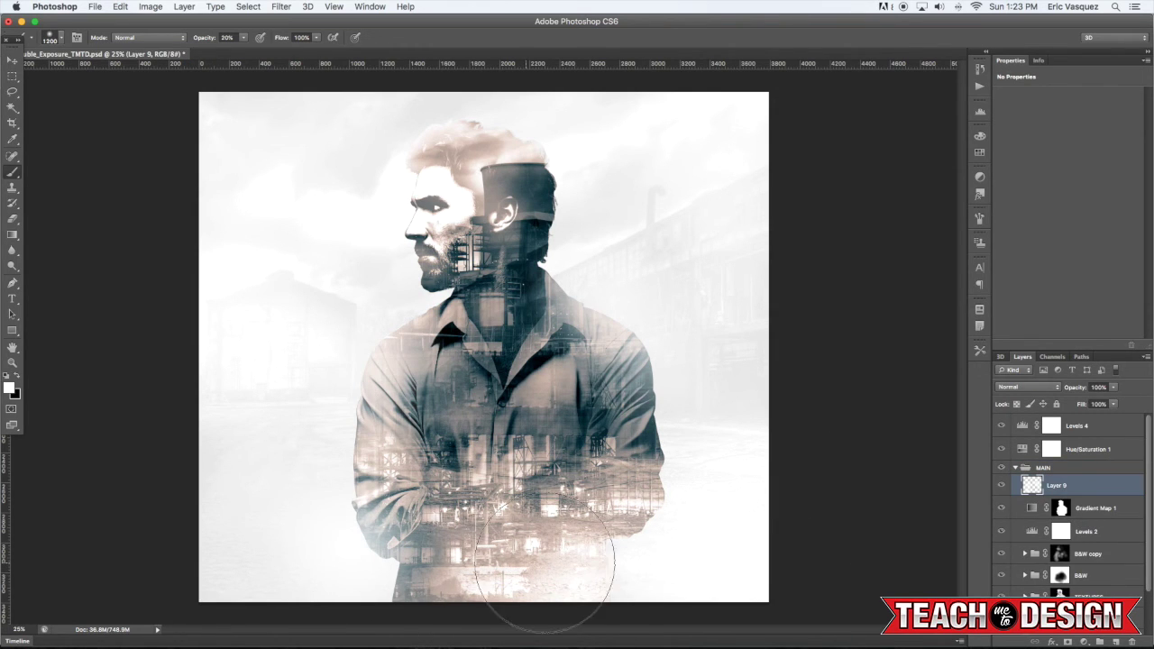
left_click(1004, 488)
left_click(1002, 488)
left_click(1014, 469)
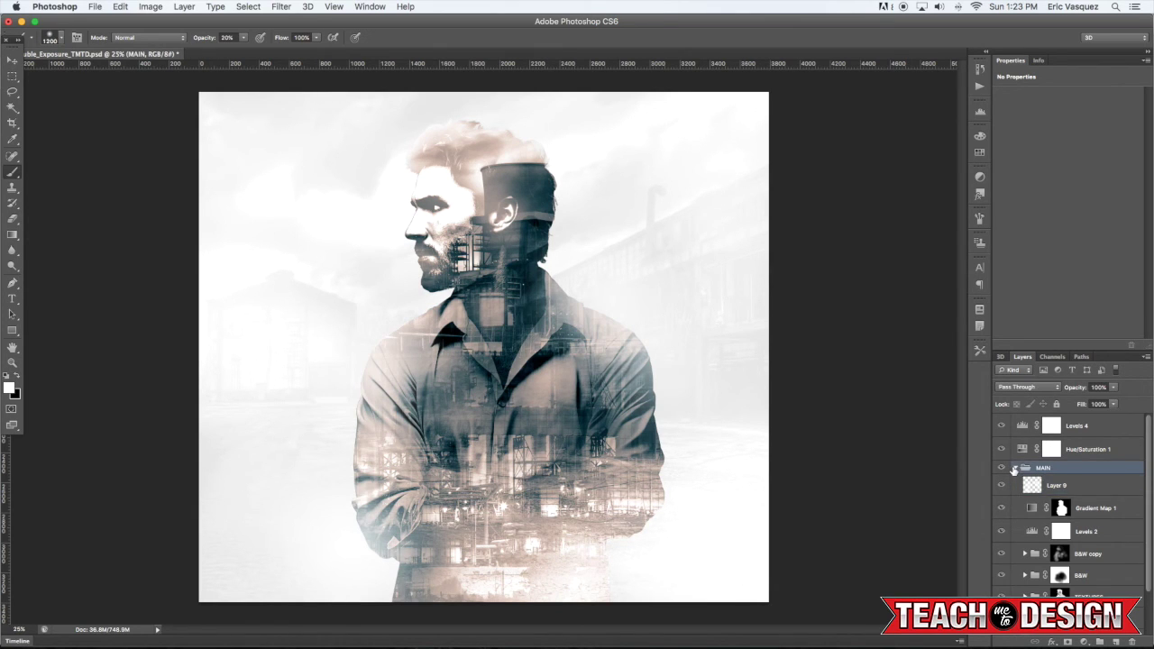
Collapse the MAIN group and open the Depositphotos_6477080_original.jpg texture from the Double Exposure Tutorial Assets folder
left_click(1014, 469)
key("super+Tab")
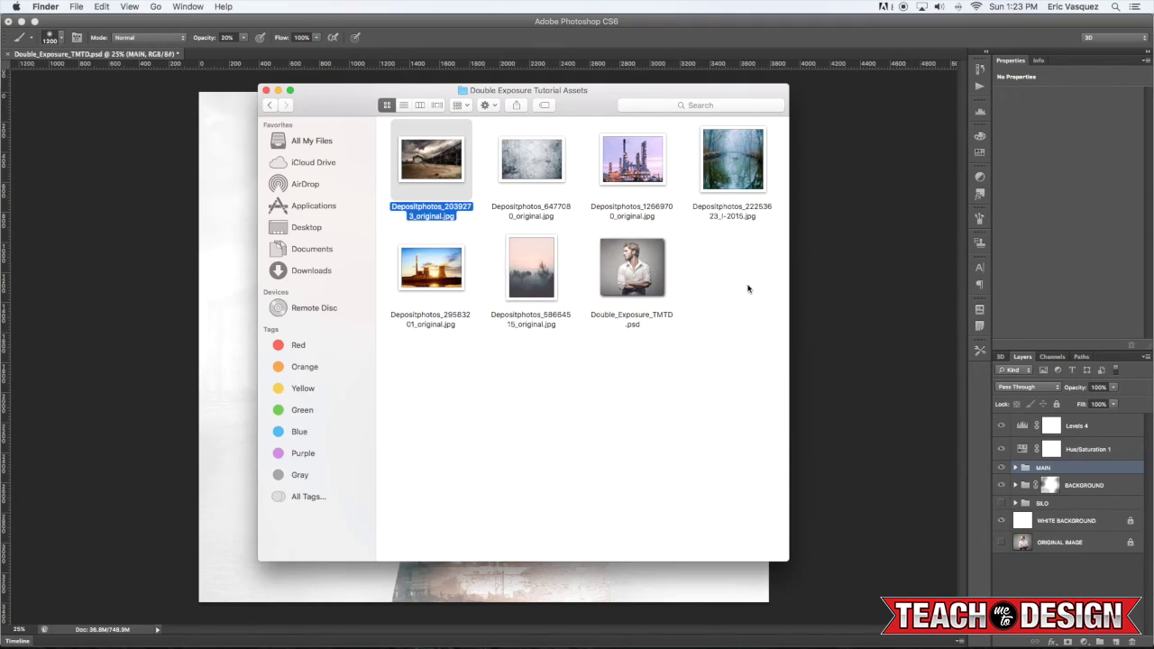
left_click_drag(530, 159, 583, 622)
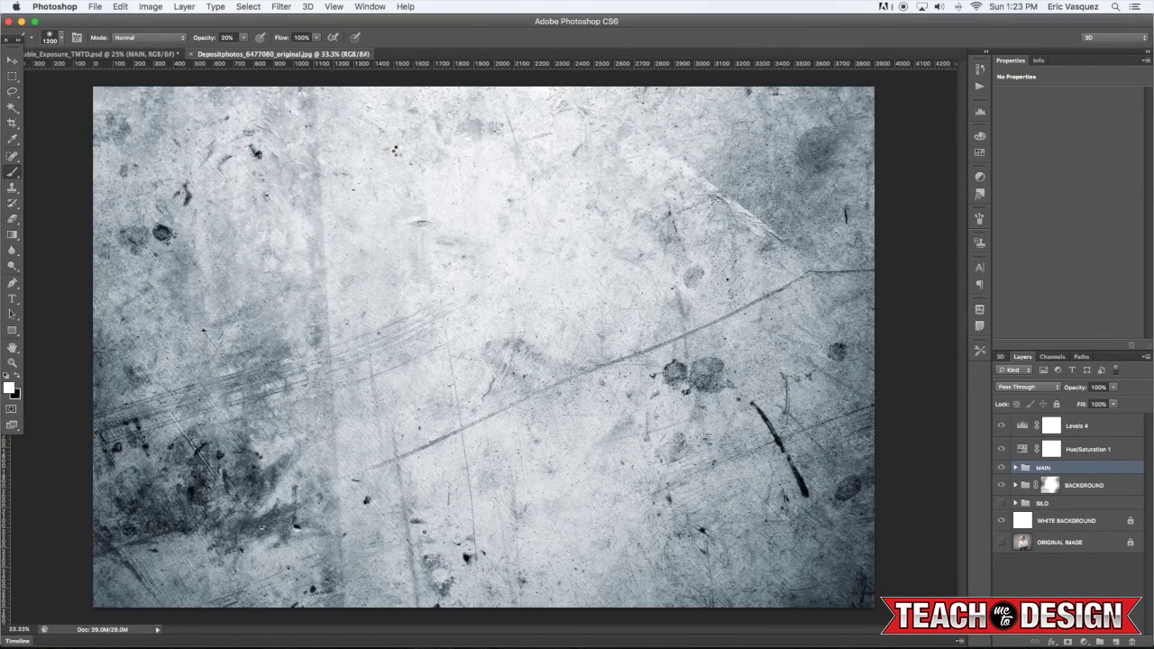
key("f")
key("f")
key("f")
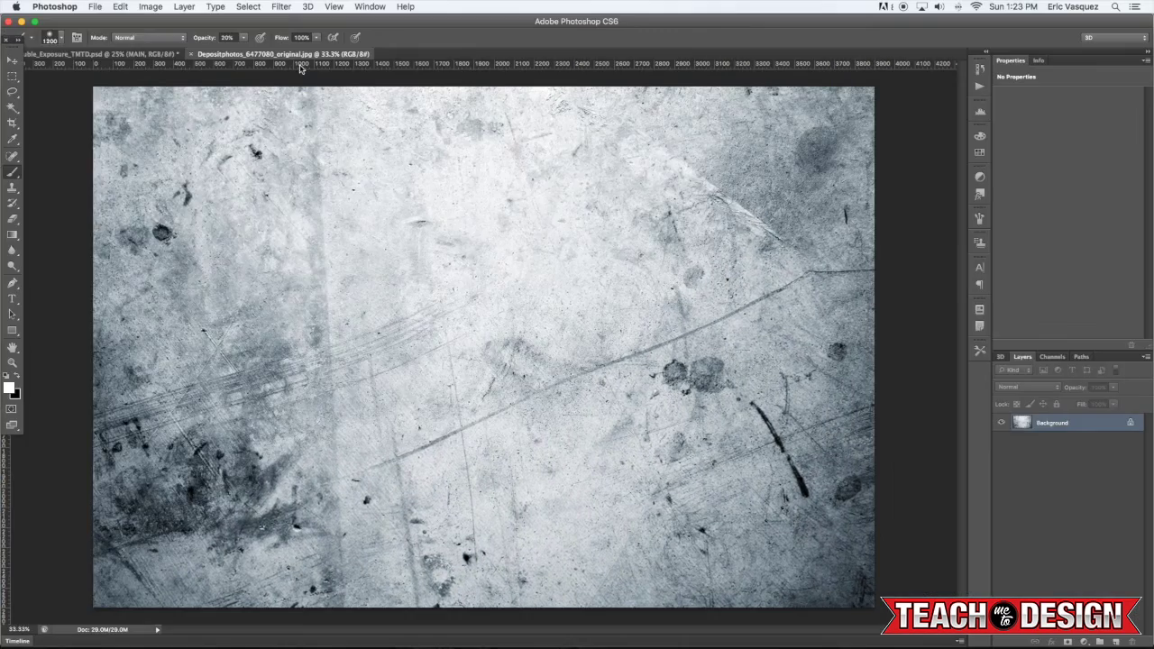
Bring the grunge texture into the portrait document as the topmost layer and scale it to cover the canvas
key("v")
left_click_drag(288, 54, 667, 376)
left_click_drag(692, 443, 555, 340)
left_click_drag(1101, 471, 1086, 421)
key("ctrl+t")
left_click_drag(785, 531, 918, 623)
key("Return")
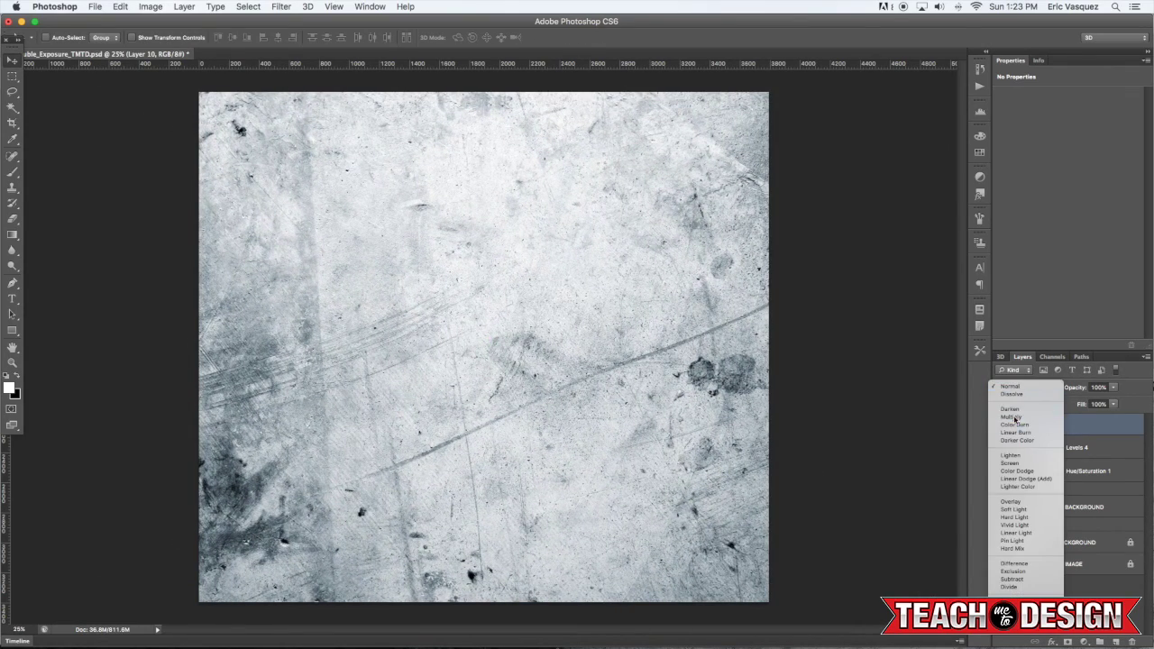
Blend the grunge texture layer with Multiply at 20% opacity
left_click(1013, 417)
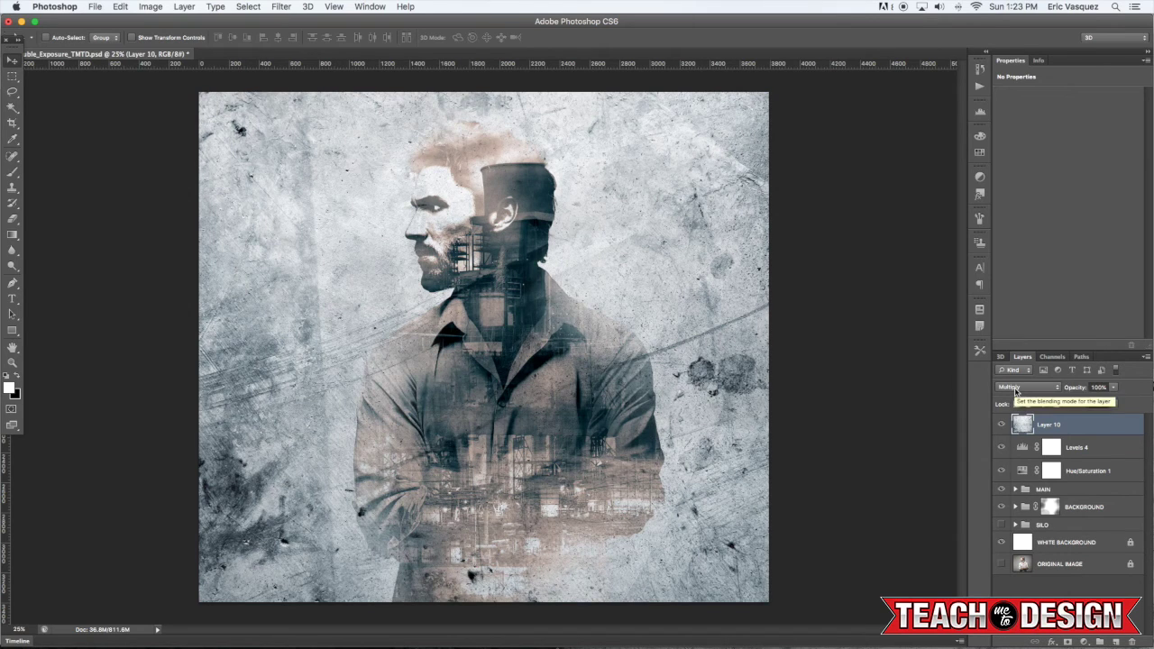
key("4")
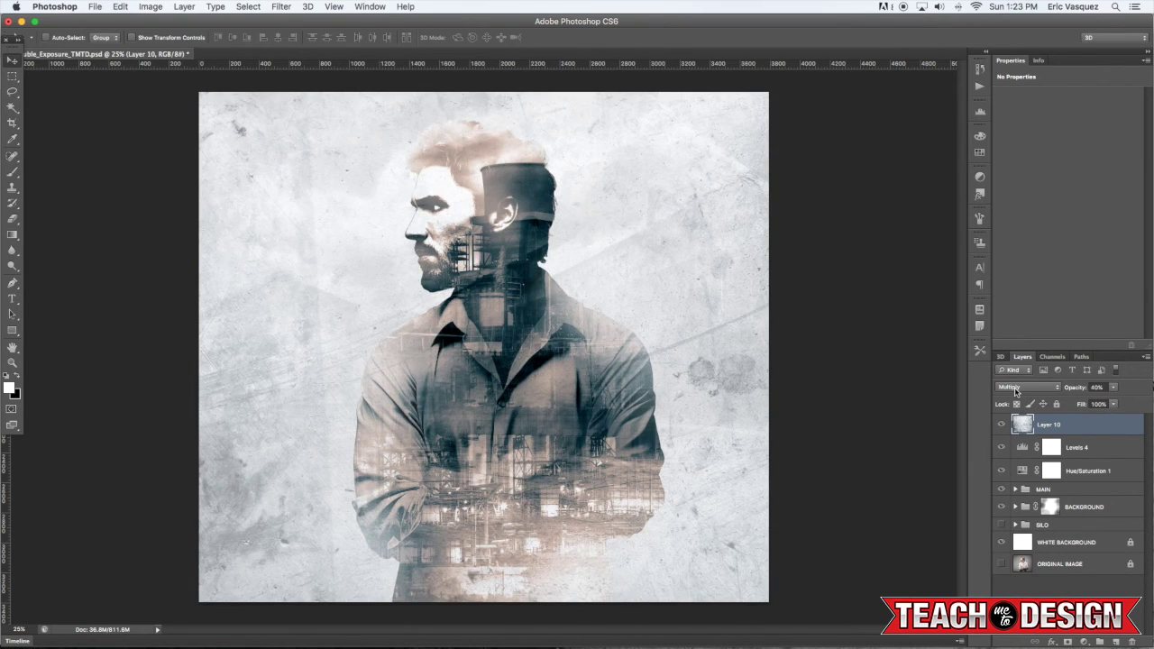
key("3")
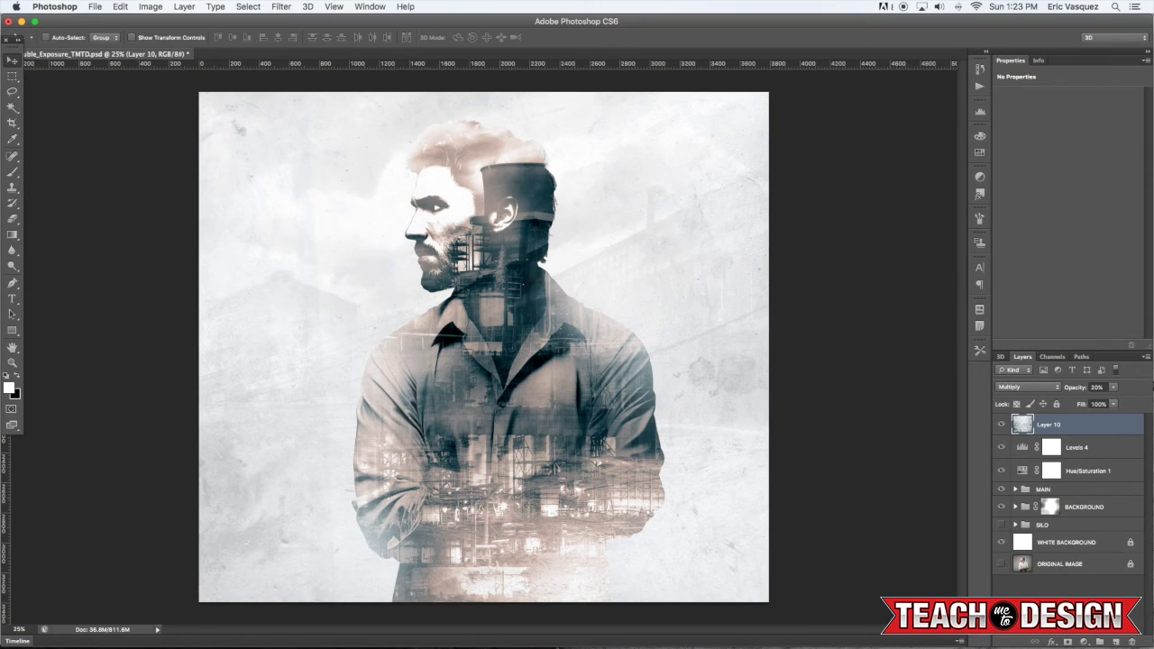
Add a Black & White adjustment layer clipped to the grunge texture layer
left_click(1082, 642)
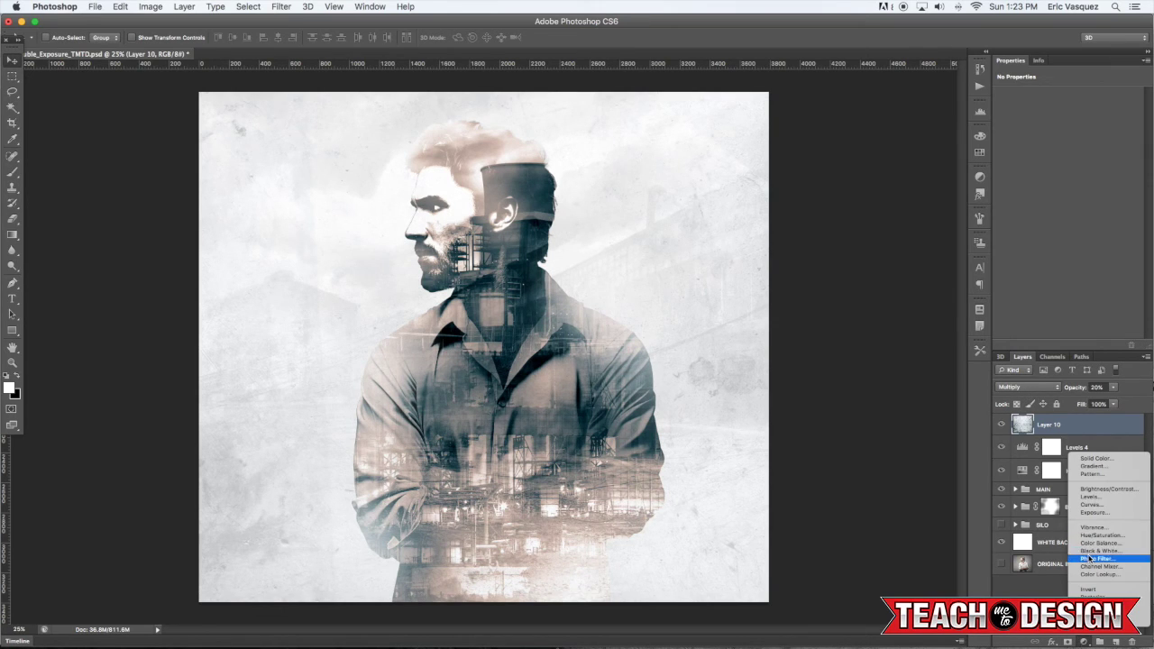
left_click(1091, 551, "alt")
left_click(583, 271)
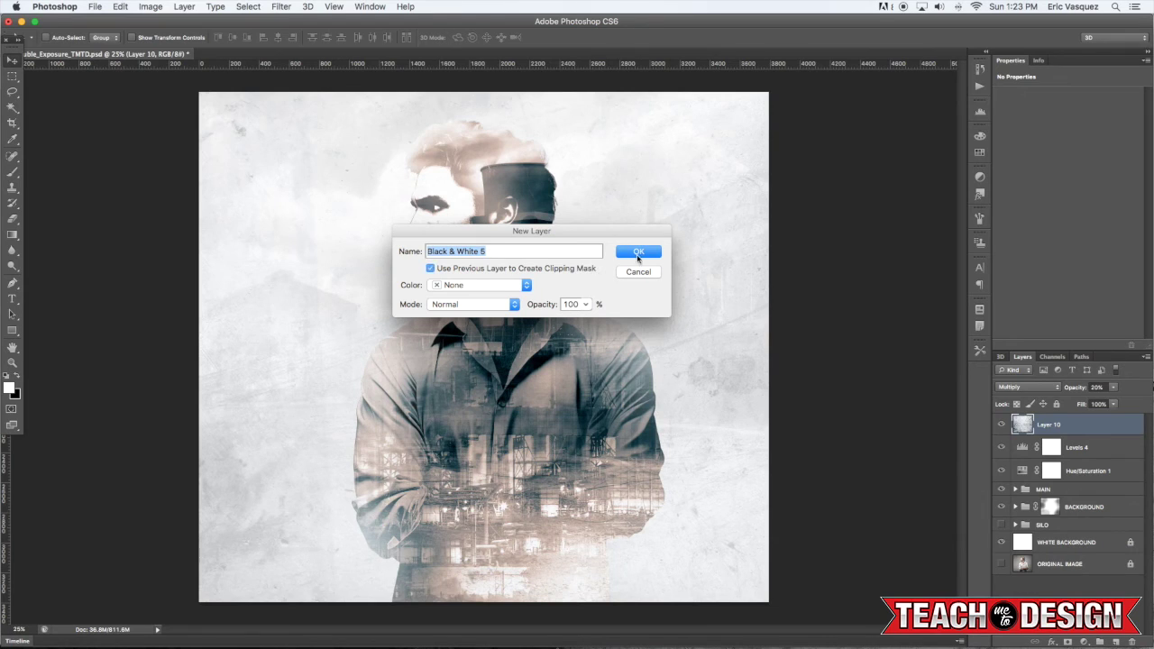
left_click(649, 252)
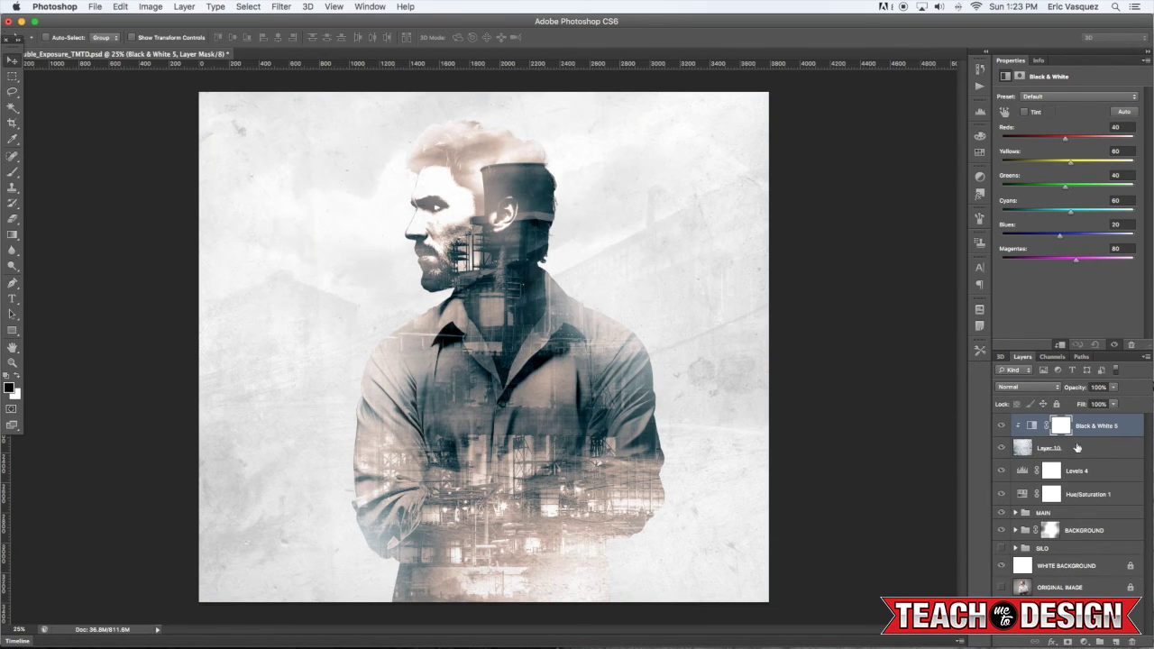
Compare the image with and without the Black & White clipping and the grunge texture
left_click(1088, 437, "alt")
left_click(1087, 437, "alt")
left_click(1002, 448)
left_click(1002, 448)
left_click(1002, 448)
left_click(1002, 448)
Rename the grunge texture layer as TEXTURE
left_click(1055, 448)
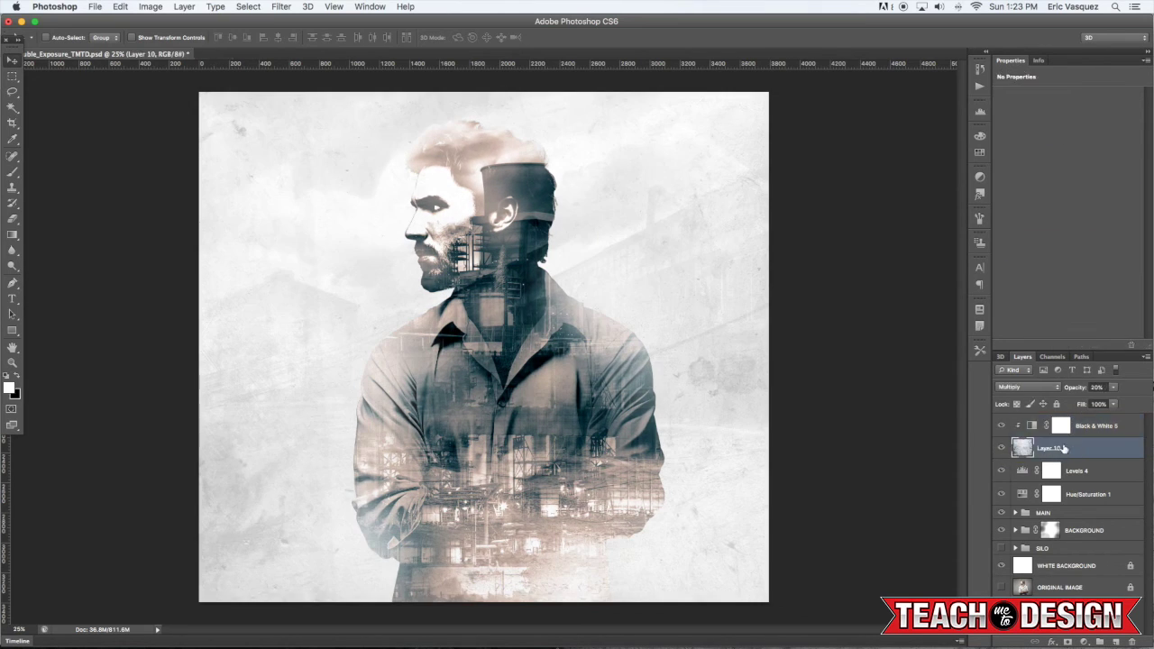
double_click(1049, 448)
type("TEXTURE")
key("Return")
Add a layer above Black & White 5 and draw a dark teal gradient, sampled from the man's hair, from the canvas's upper-left corner inward
left_click(1108, 432)
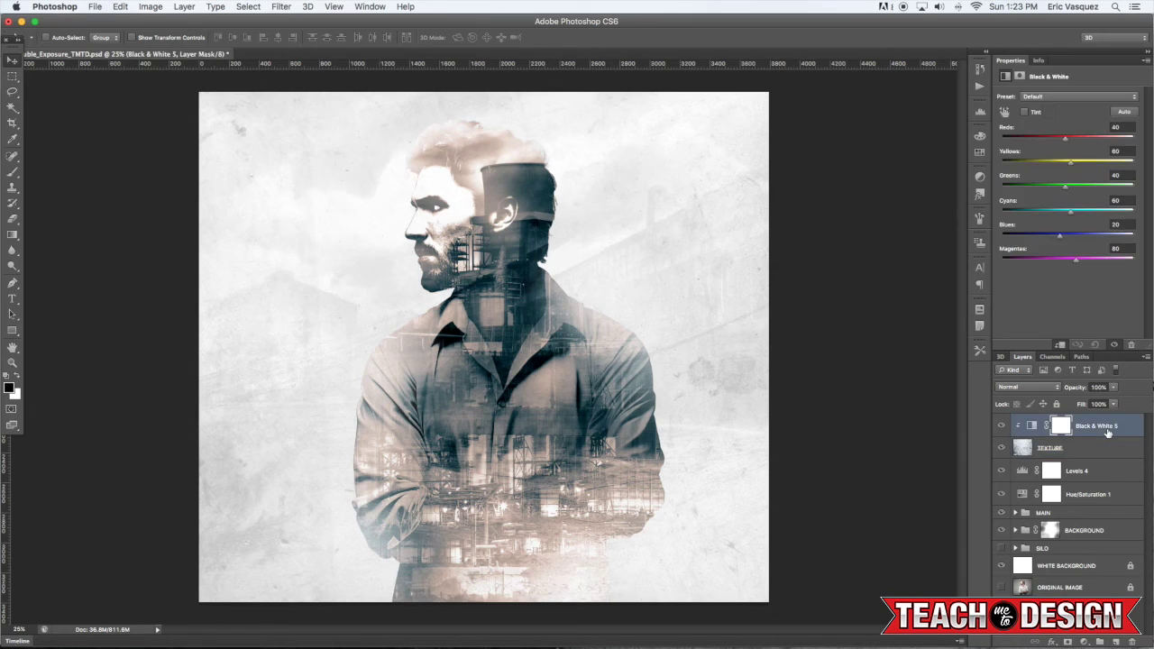
key("alt+shift+super+n")
key("g")
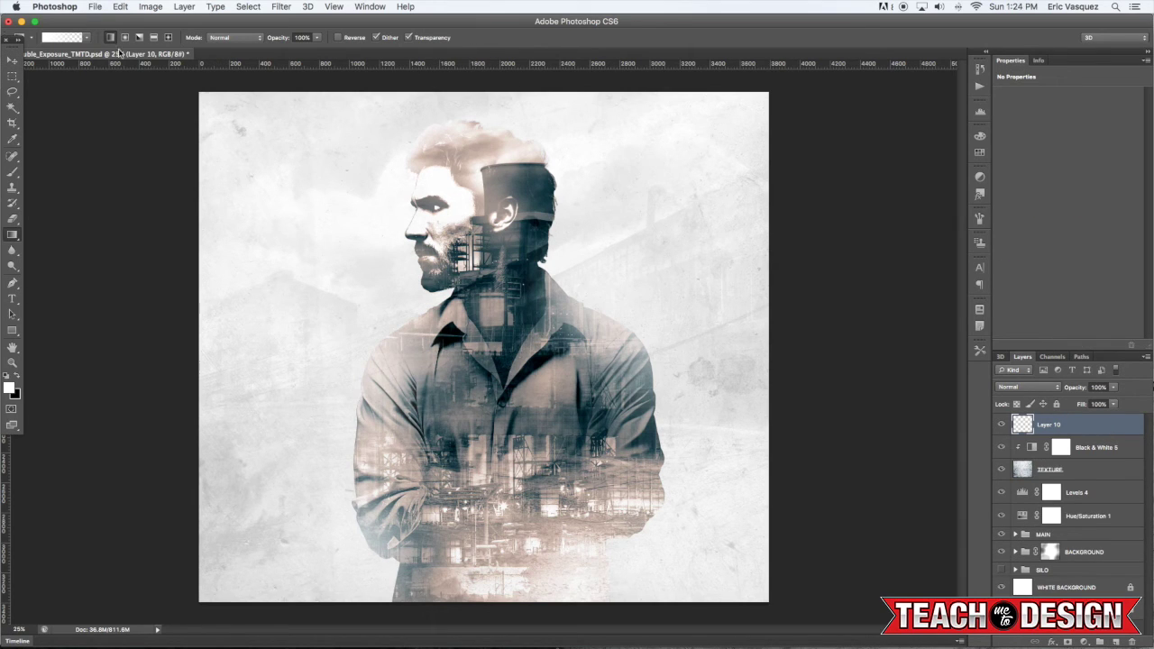
left_click(532, 190, "alt")
left_click_drag(171, 96, 357, 240)
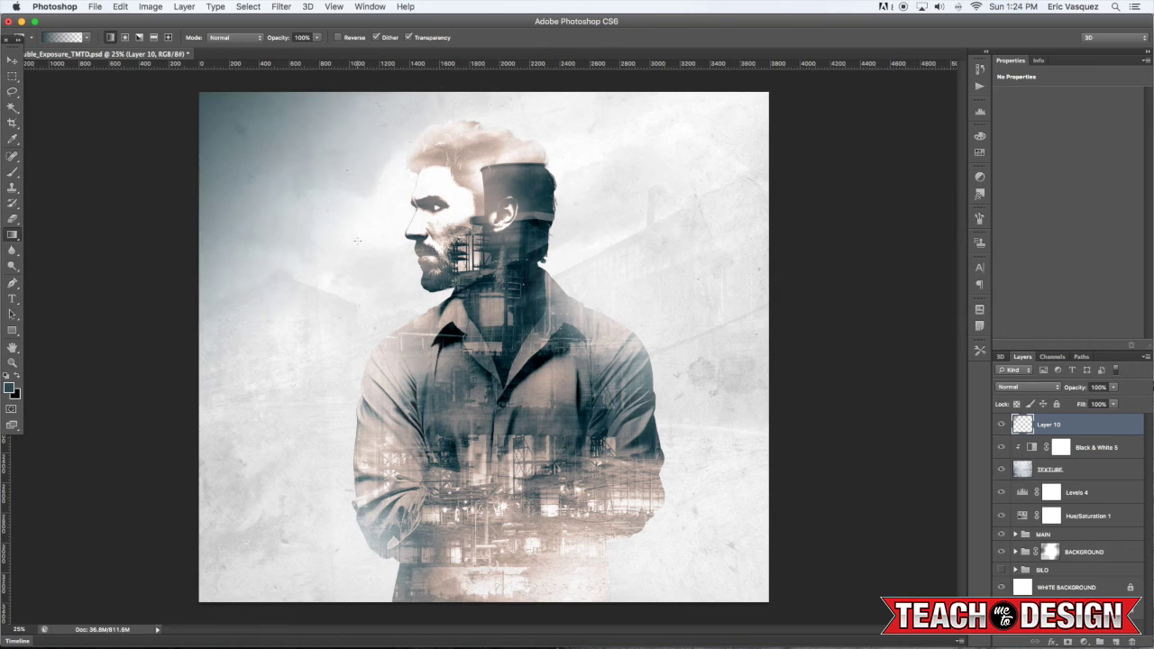
Set the upper-left corner gradient layer to Multiply at 34% opacity
left_click(1010, 387)
left_click(1011, 417)
key("v")
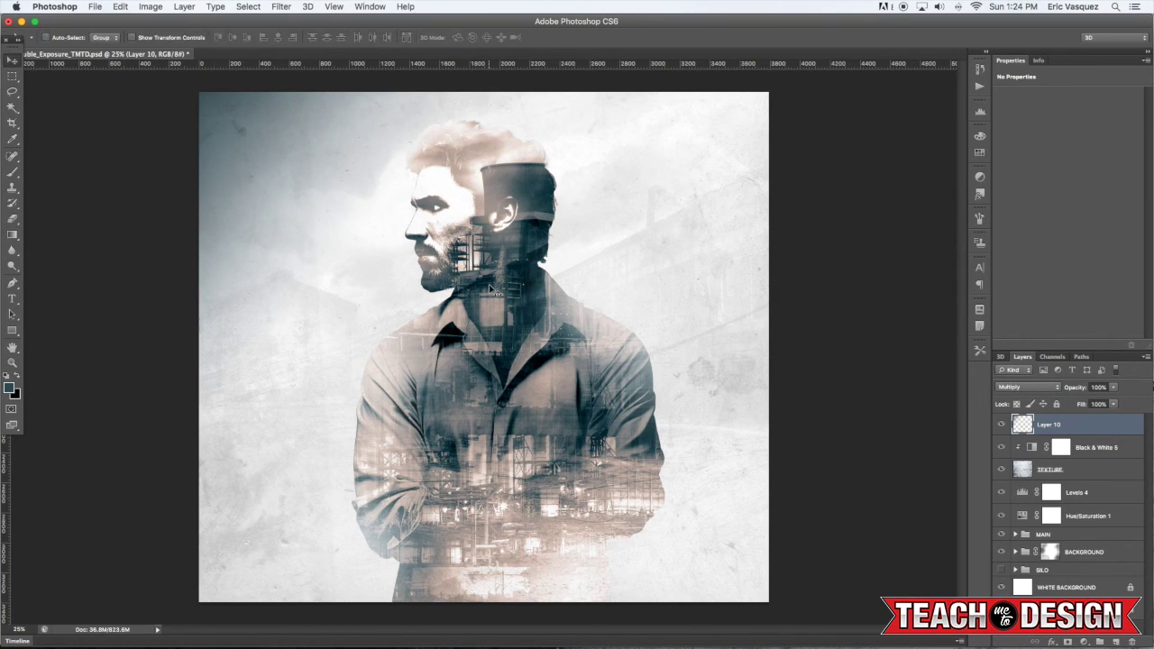
key("4")
key("3")
key("4")
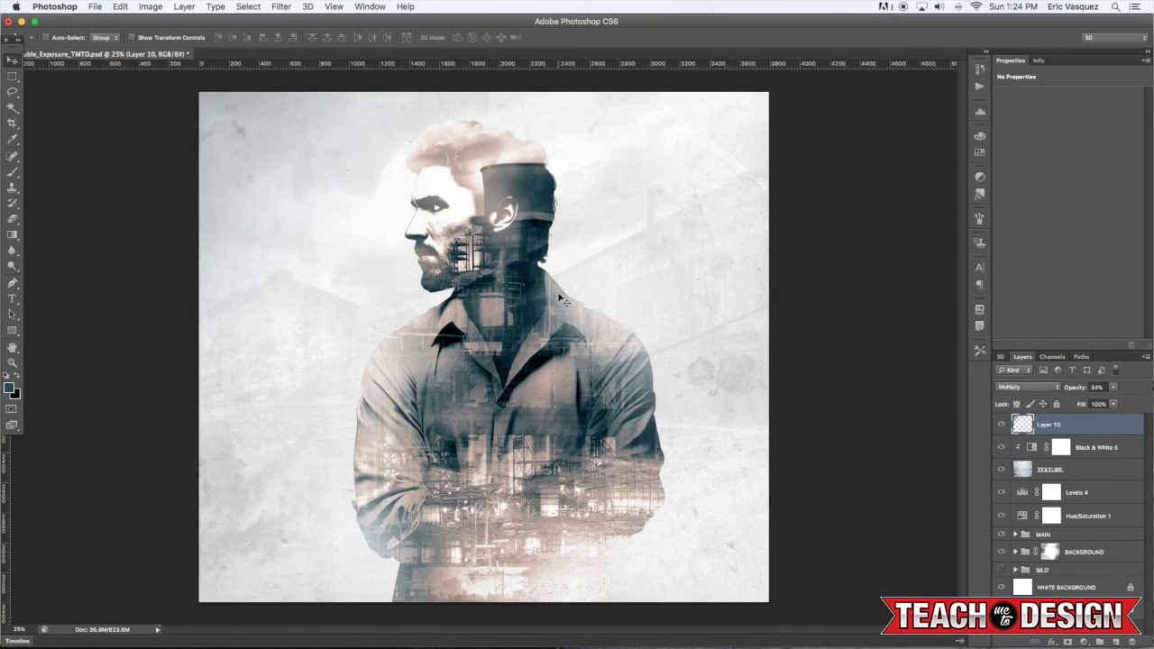
Add another layer and draw a dark teal gradient from the canvas's lower-right corner towards the man's chest
key("g")
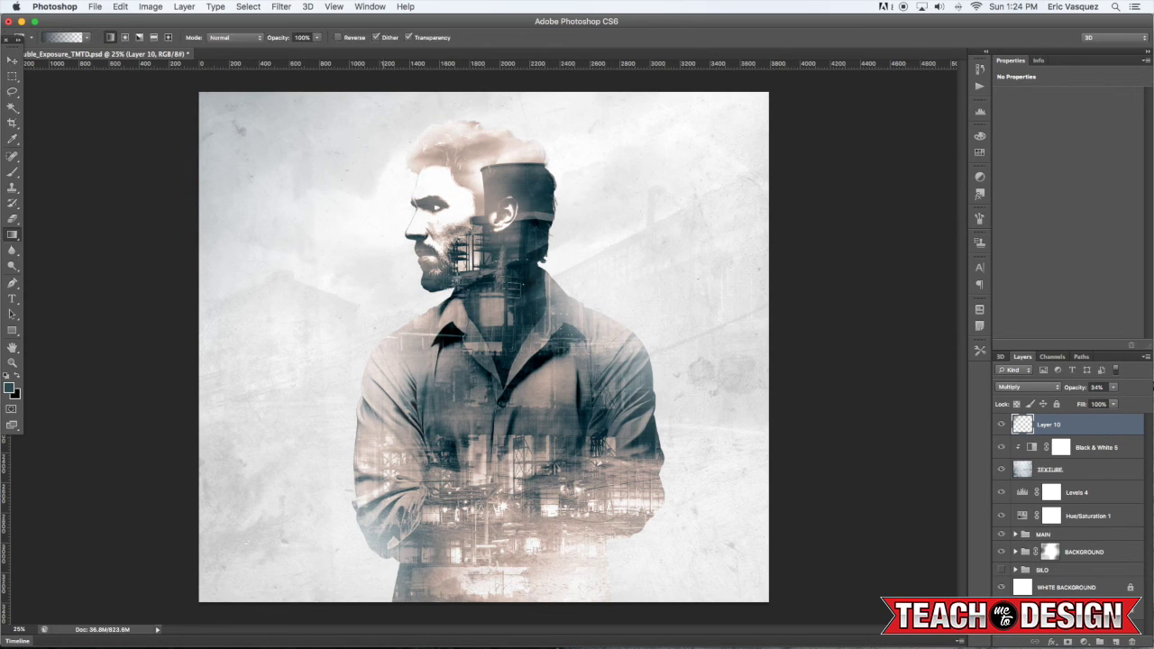
key("super+alt+shift+n")
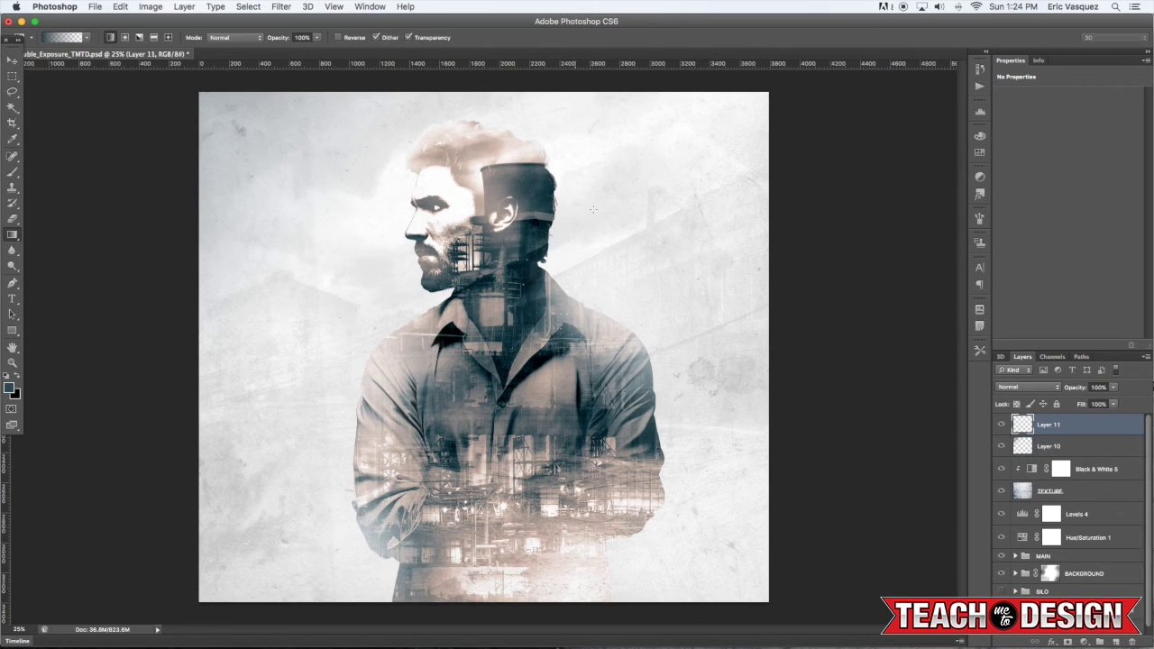
left_click_drag(798, 615, 500, 319)
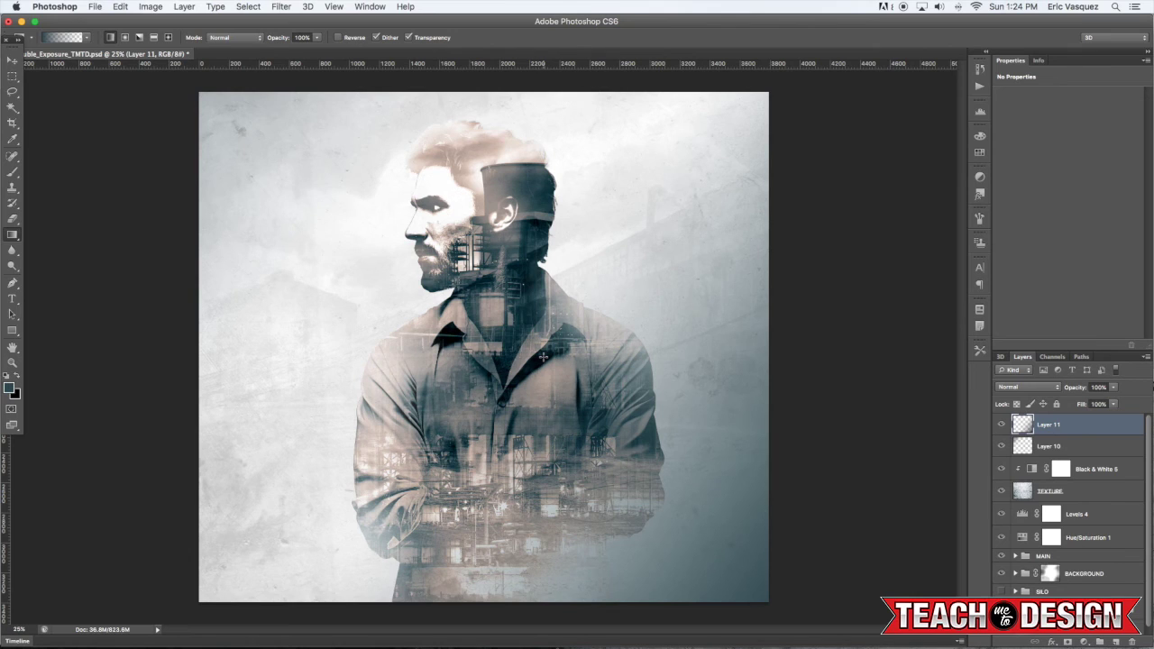
Set the lower-right corner gradient layer to Multiply at 40% opacity
left_click(1032, 388)
left_click(1011, 416)
key("v")
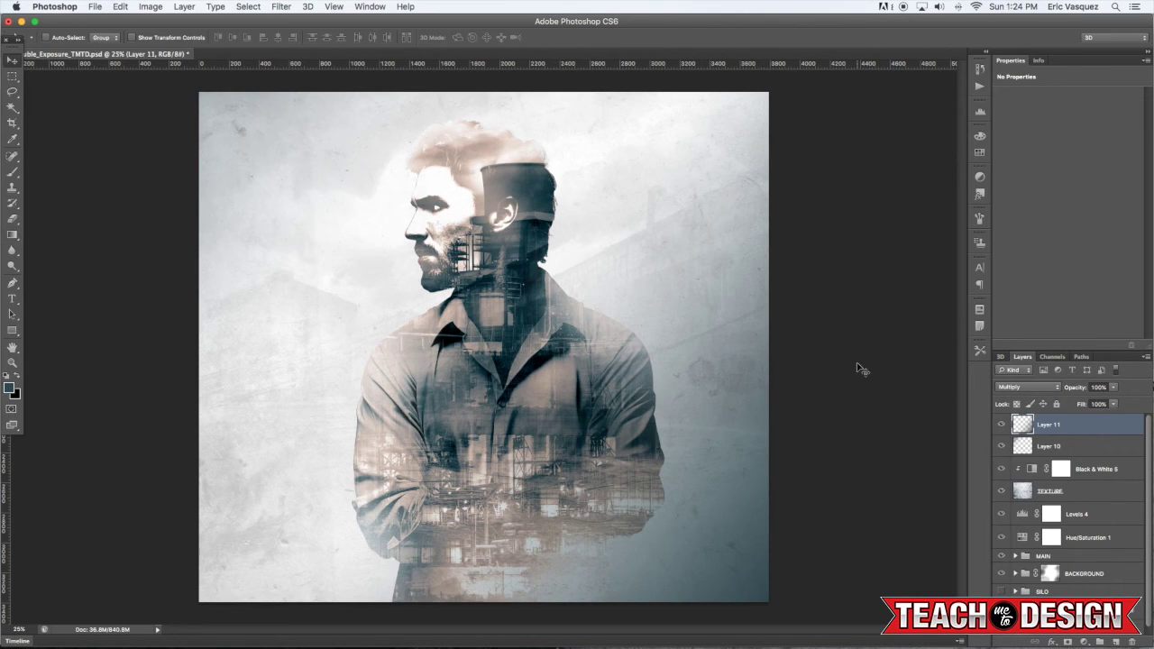
key("4")
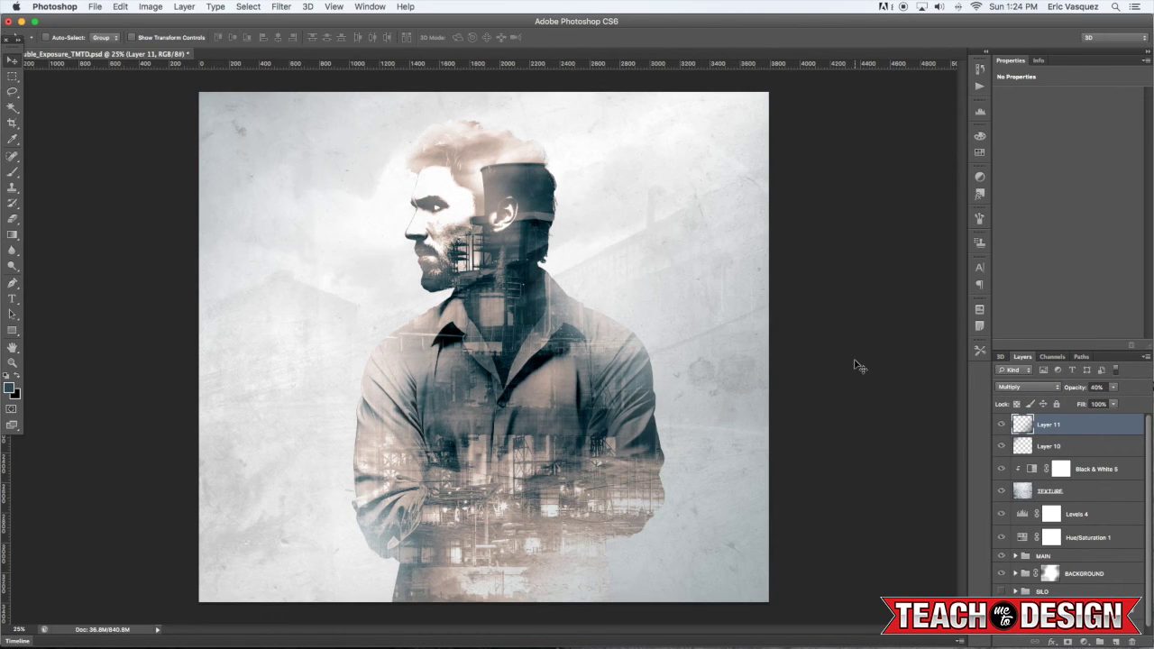
Add a third gradient layer and draw the dark teal gradient inward from the canvas's lower-left corner
key("super+shift+alt+n")
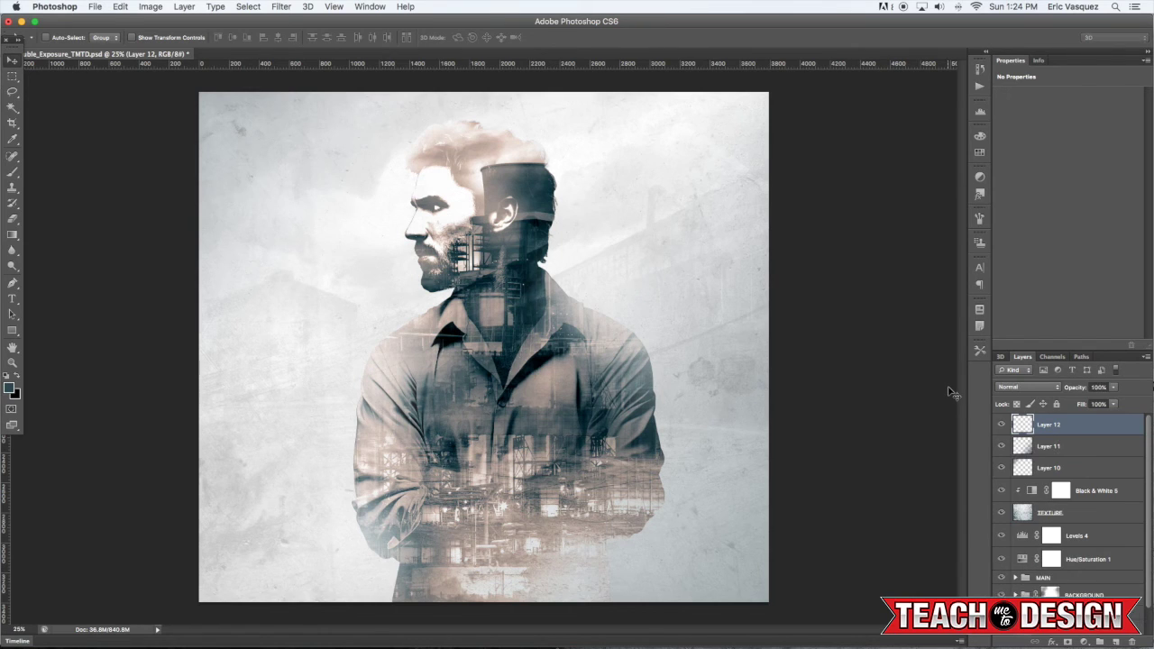
key("g")
left_click_drag(136, 580, 342, 476)
Set the lower-left corner gradient layer to Multiply at 20% opacity and compare the image with and without it
left_click(1031, 387)
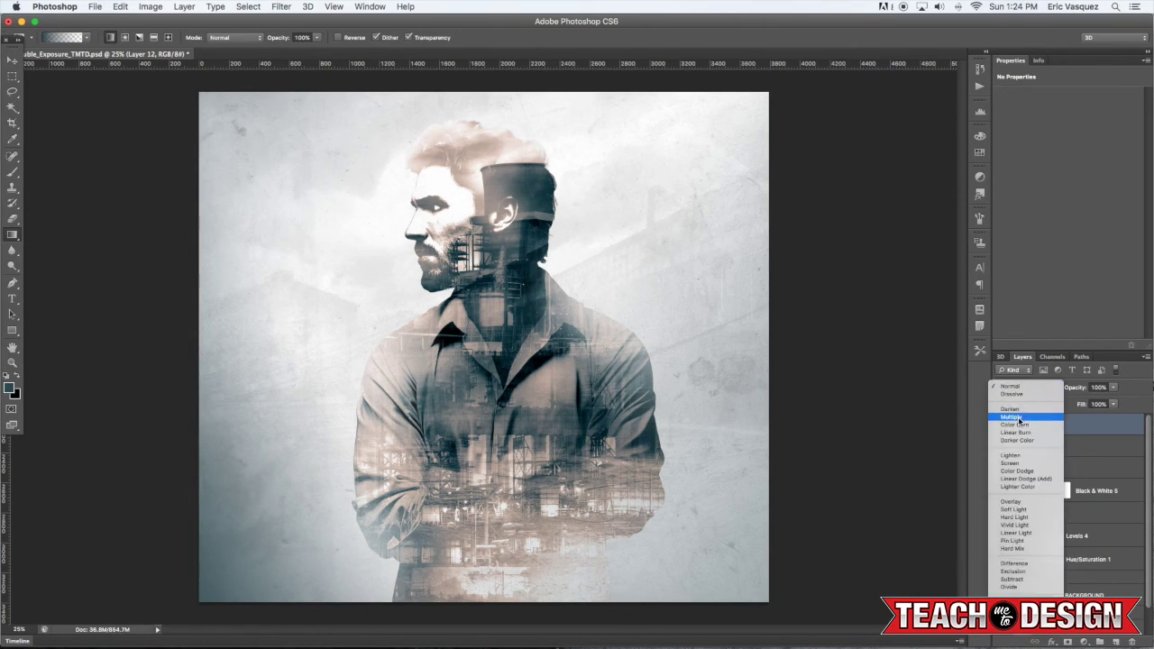
left_click(1026, 416)
key("v")
key("2")
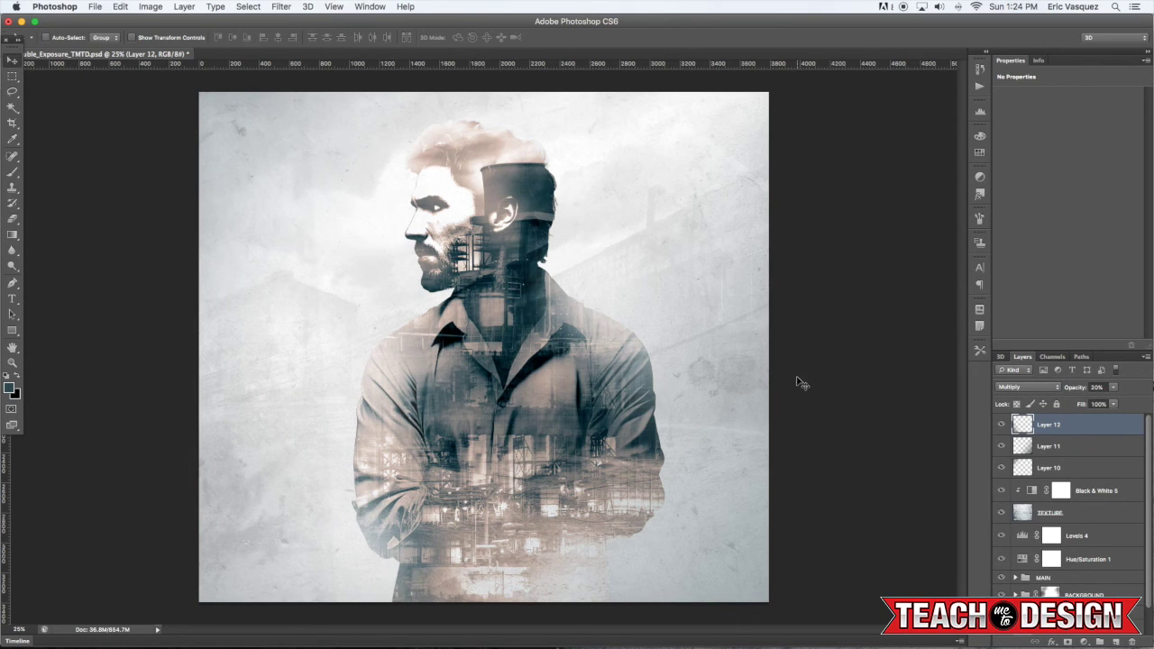
left_click(1002, 425)
left_click(1001, 425)
Sample a light beige tone from the man's shirt and fill a new top layer with it
key("g")
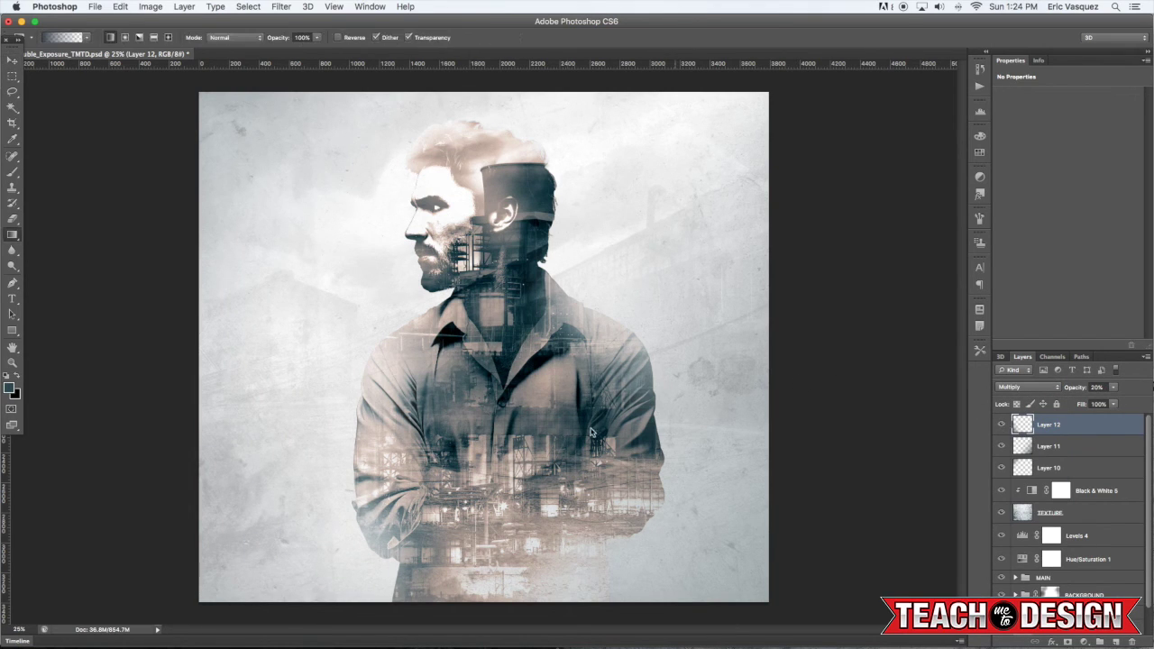
left_click(376, 449, "alt")
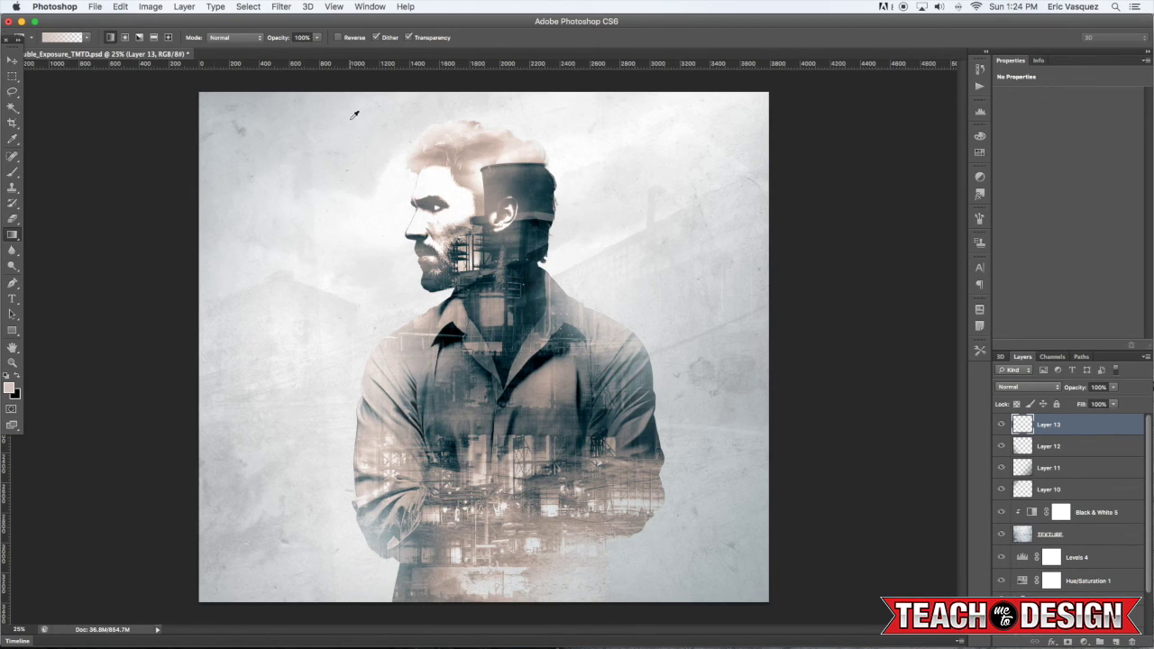
key("alt+BackSpace")
key("v")
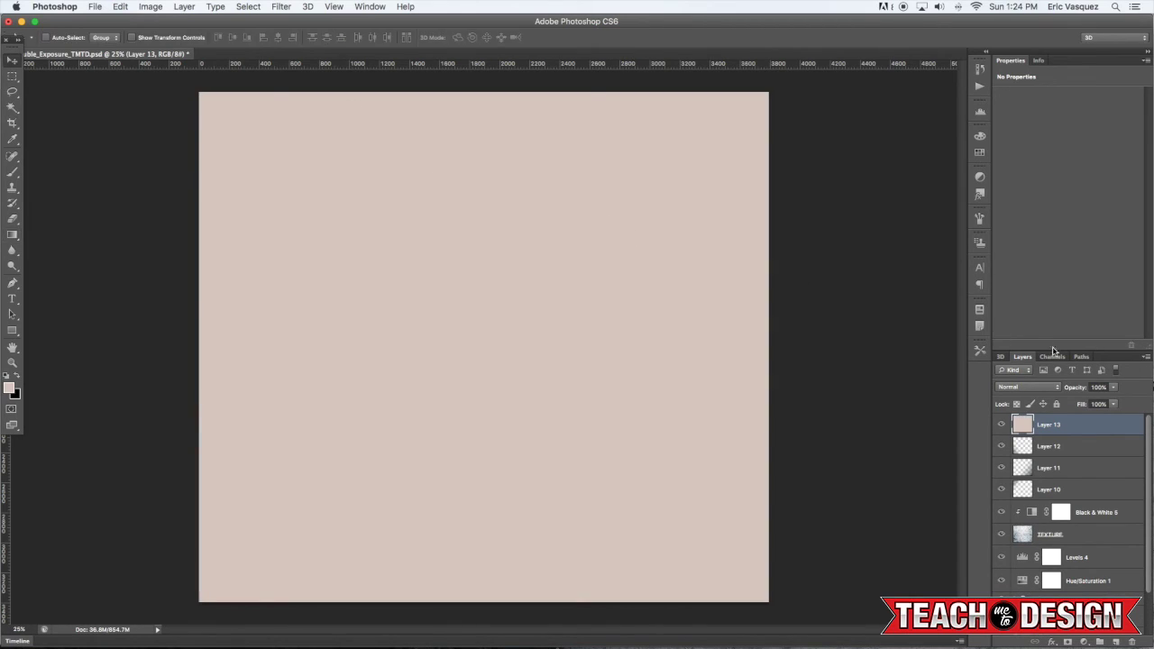
Try the Multiply and Color Dodge blend modes on the beige fill layer
left_click(1028, 388)
left_click(1011, 401)
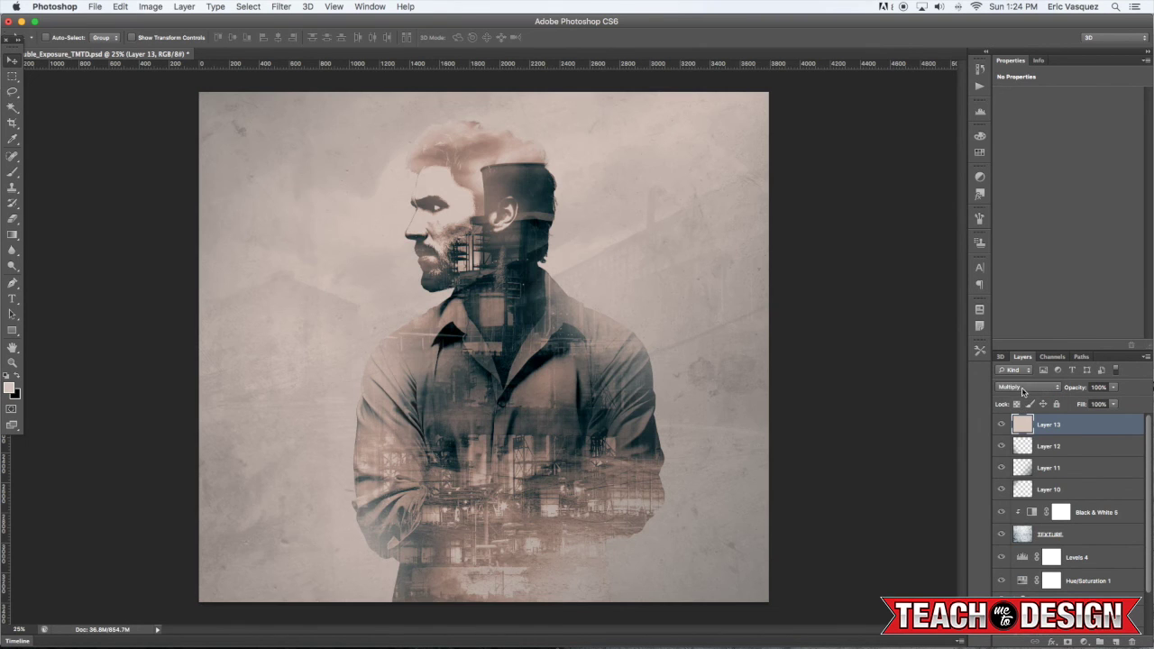
left_click(1002, 424)
left_click(1002, 425)
left_click(1021, 388)
left_click(1014, 433)
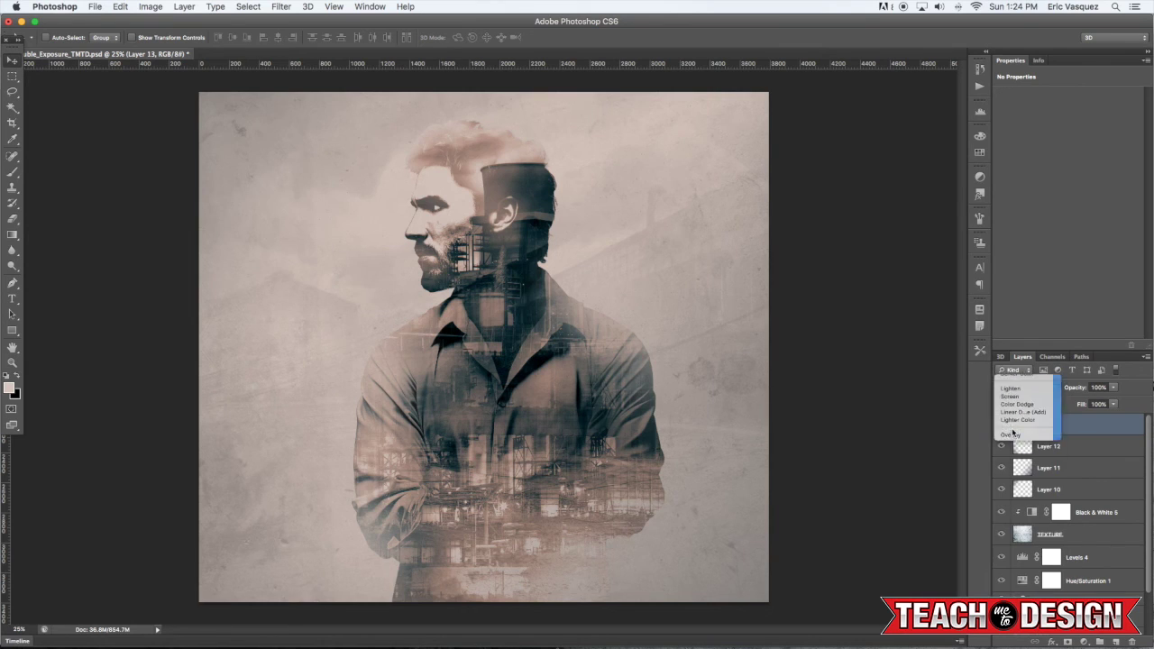
left_click(1011, 389)
left_click(1012, 394)
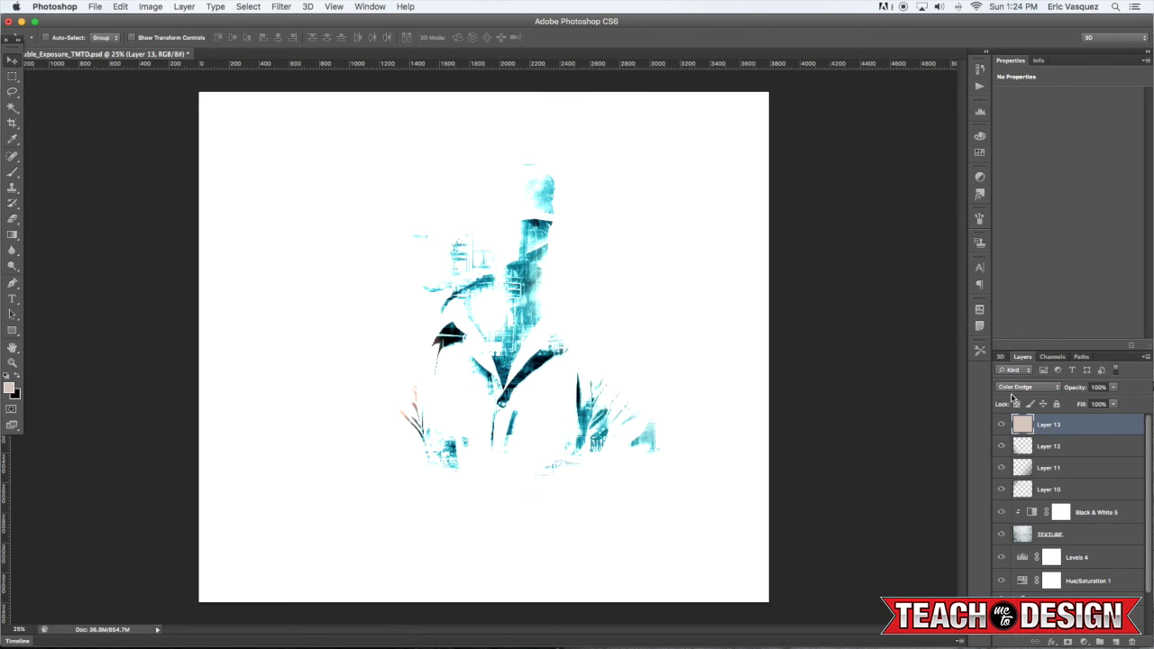
Cycle the beige fill layer's blend mode through to Soft Light
key("super+plus")
key("shift+plus")
key("shift+plus")
key("shift+plus")
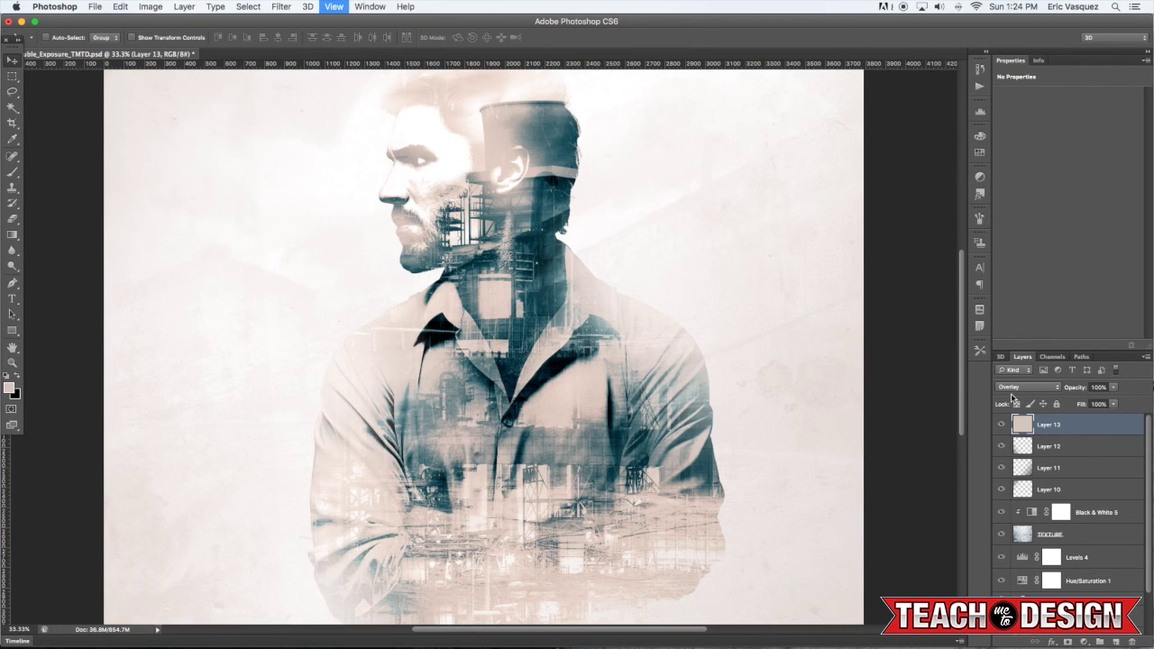
key("super+minus")
key("shift+plus")
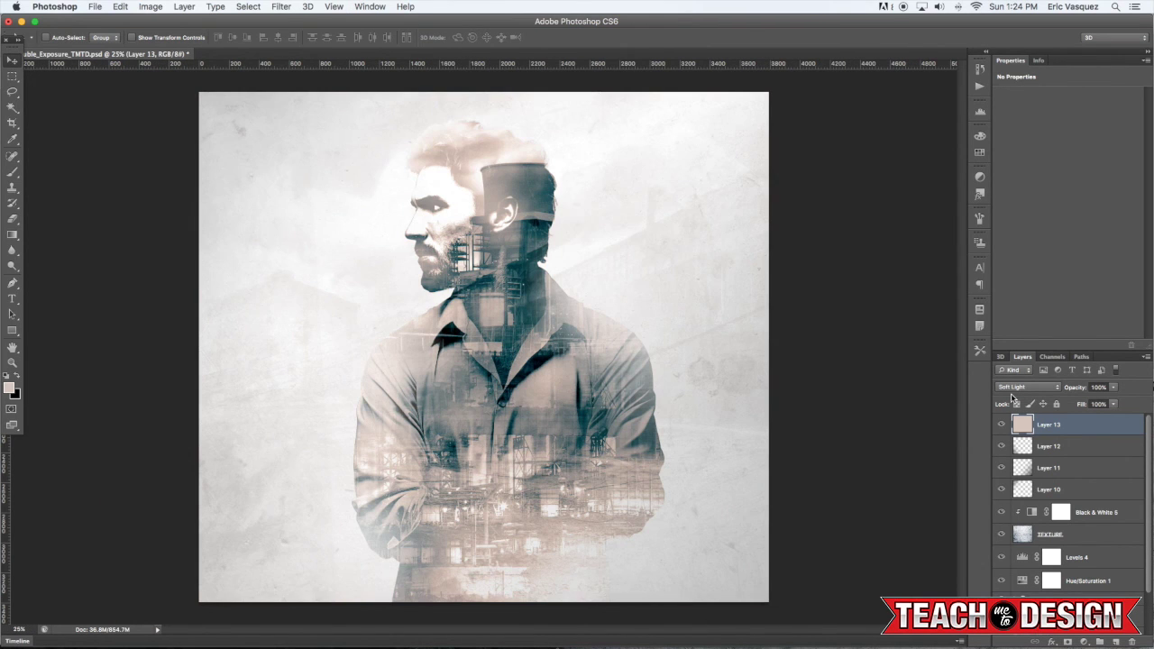
Lower the beige fill layer's opacity to 10% and compare the image with and without it
left_click(1002, 426)
left_click(1002, 426)
key("4")
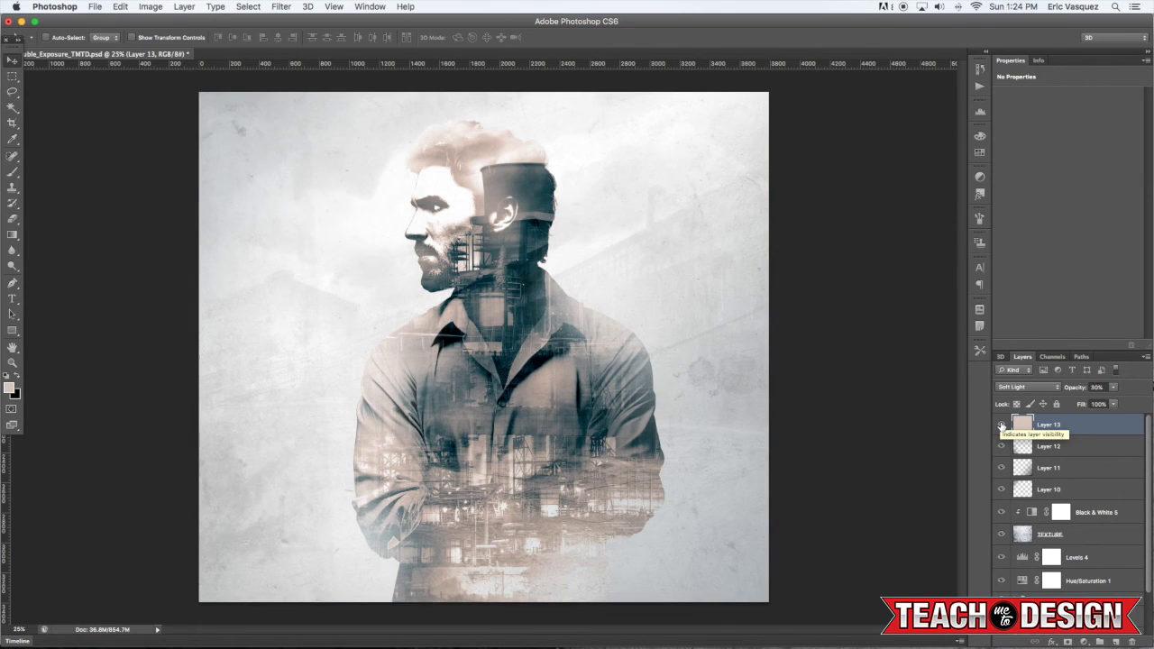
left_click(1002, 425)
left_click(1001, 426)
left_click(1001, 426)
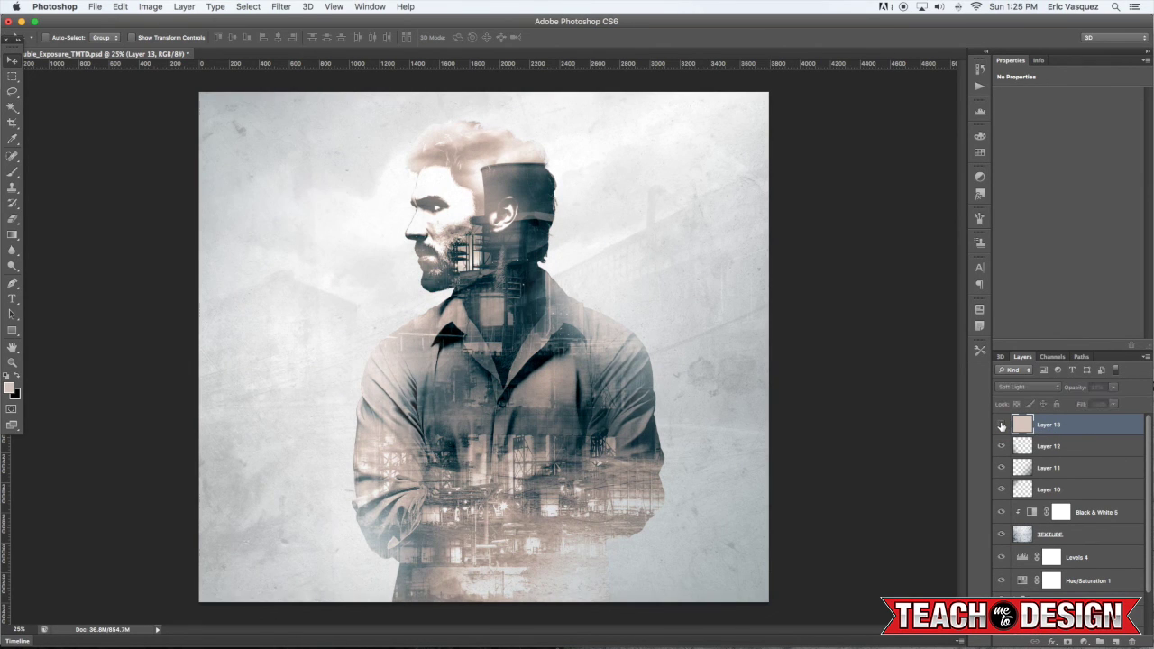
left_click(1002, 426)
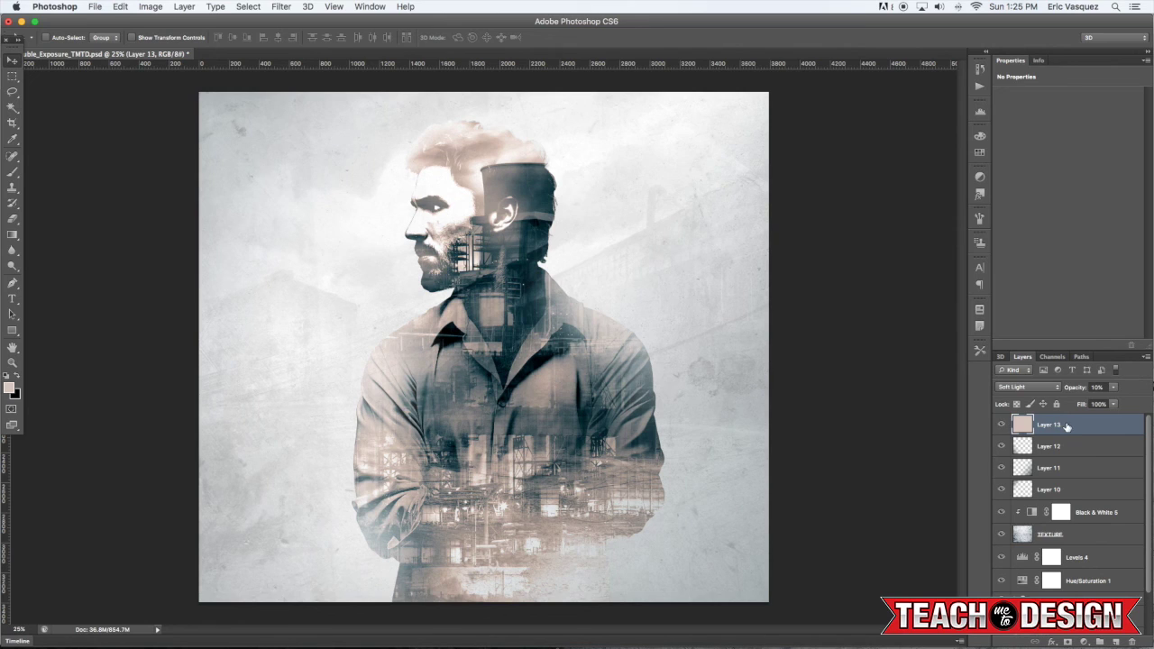
Add a Solid Color fill layer in orange, hex e58f20, above the beige fill layer
left_click(1001, 425)
left_click(999, 426)
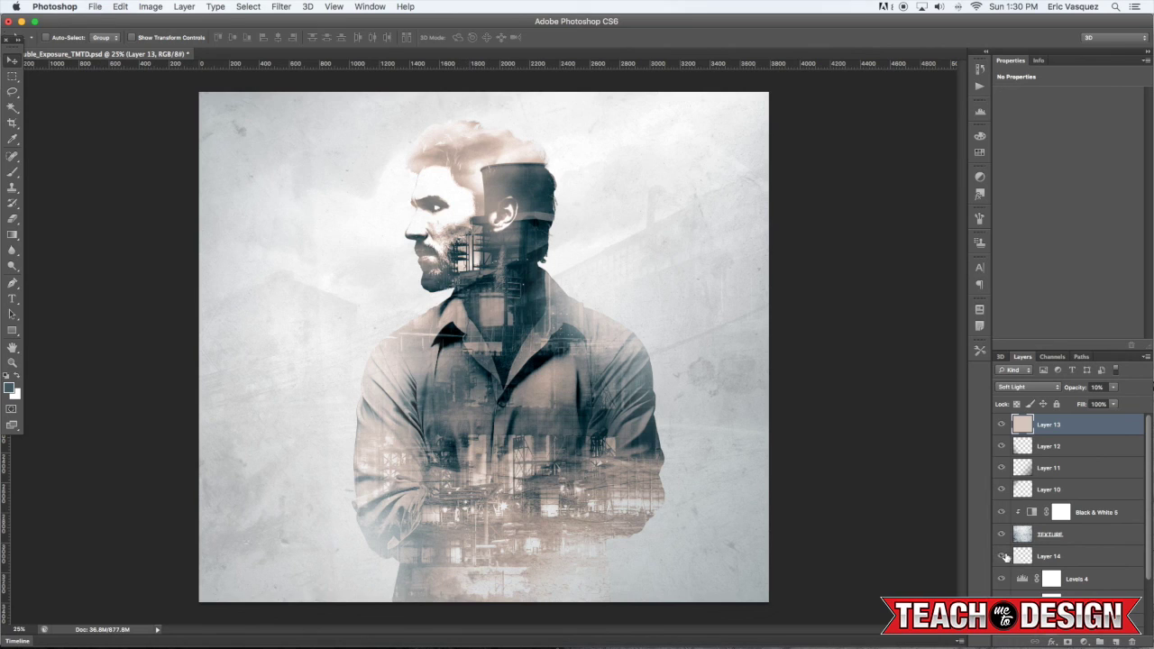
left_click(1085, 642)
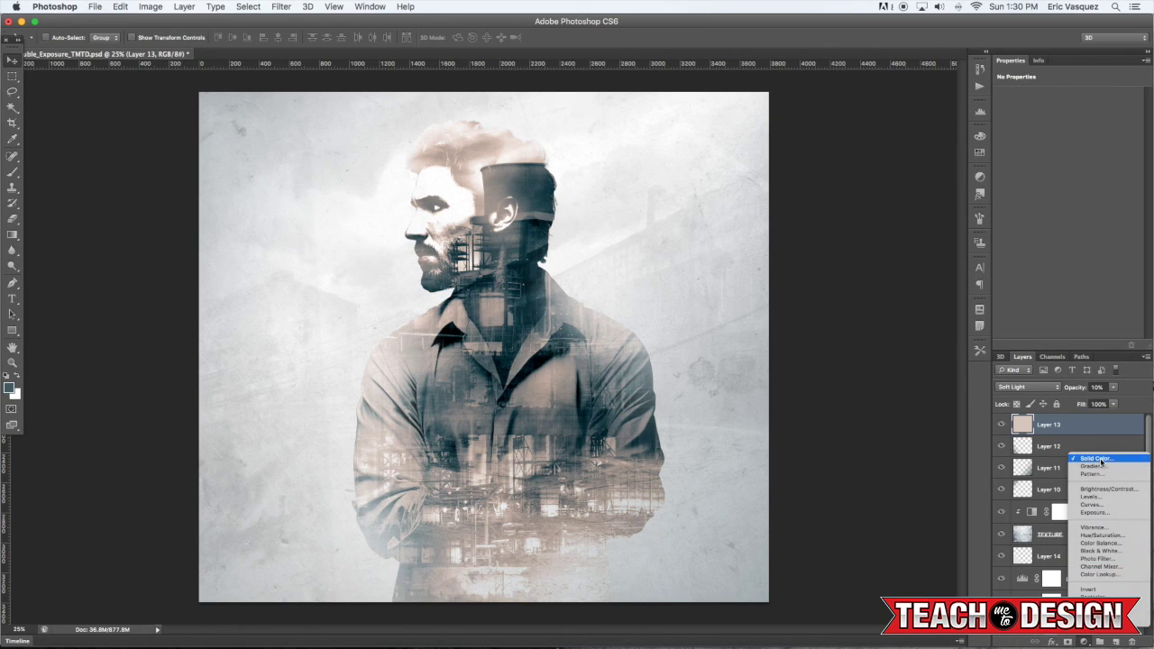
left_click(1085, 642)
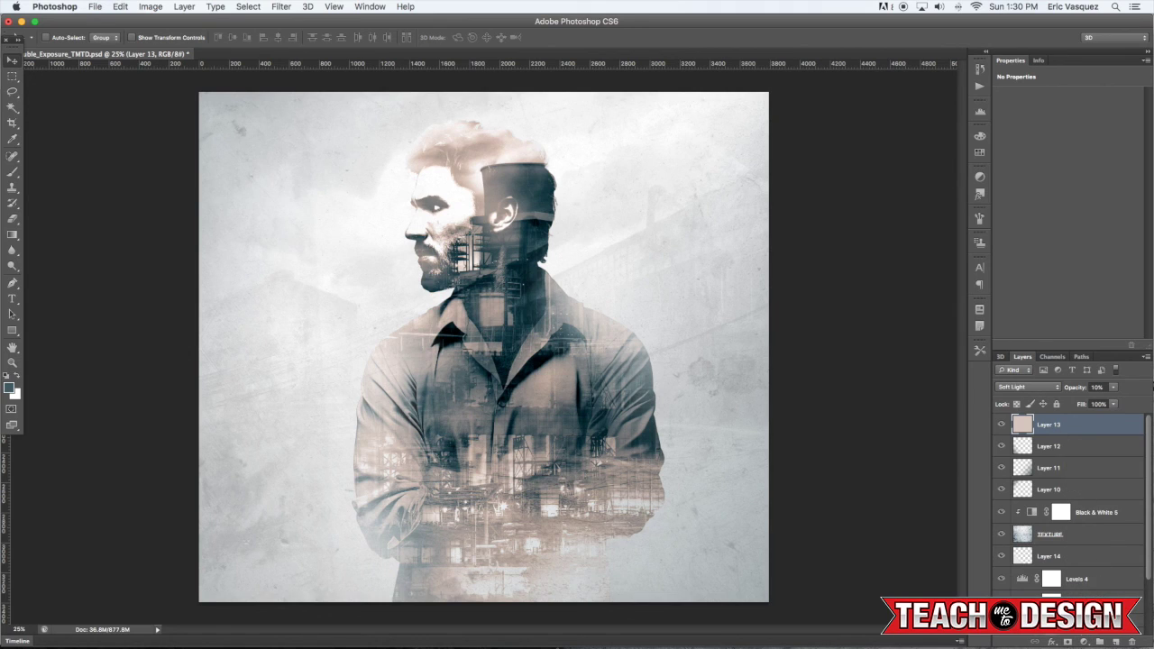
left_click(1085, 641)
left_click(1085, 460)
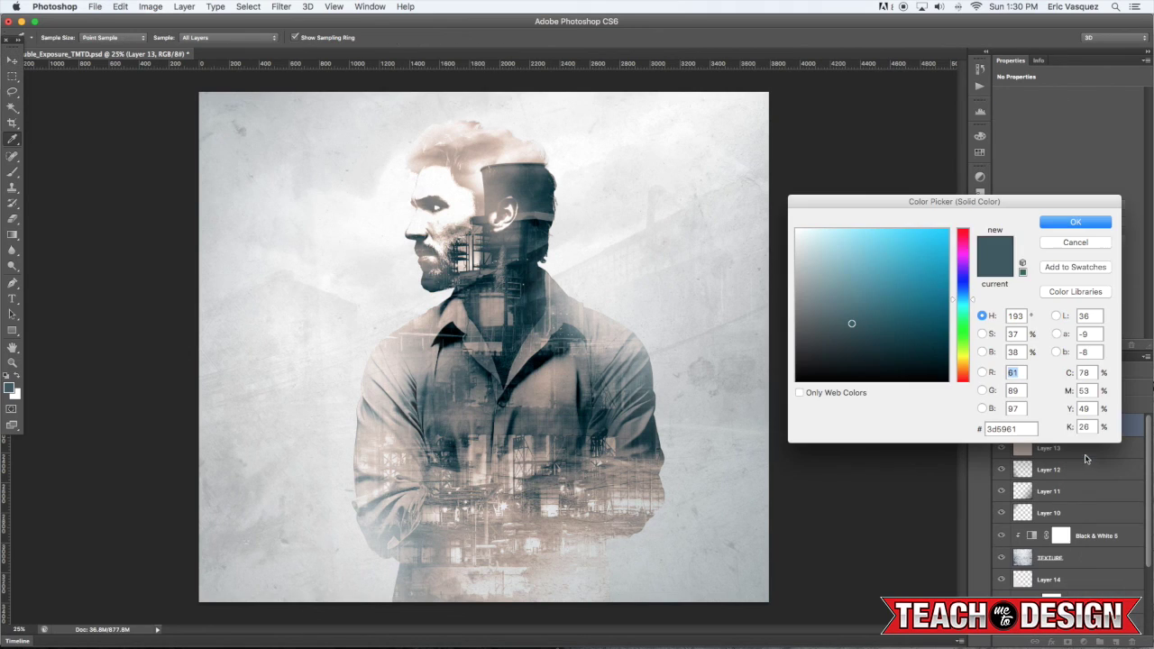
left_click(994, 430)
left_click_drag(995, 429, 932, 431)
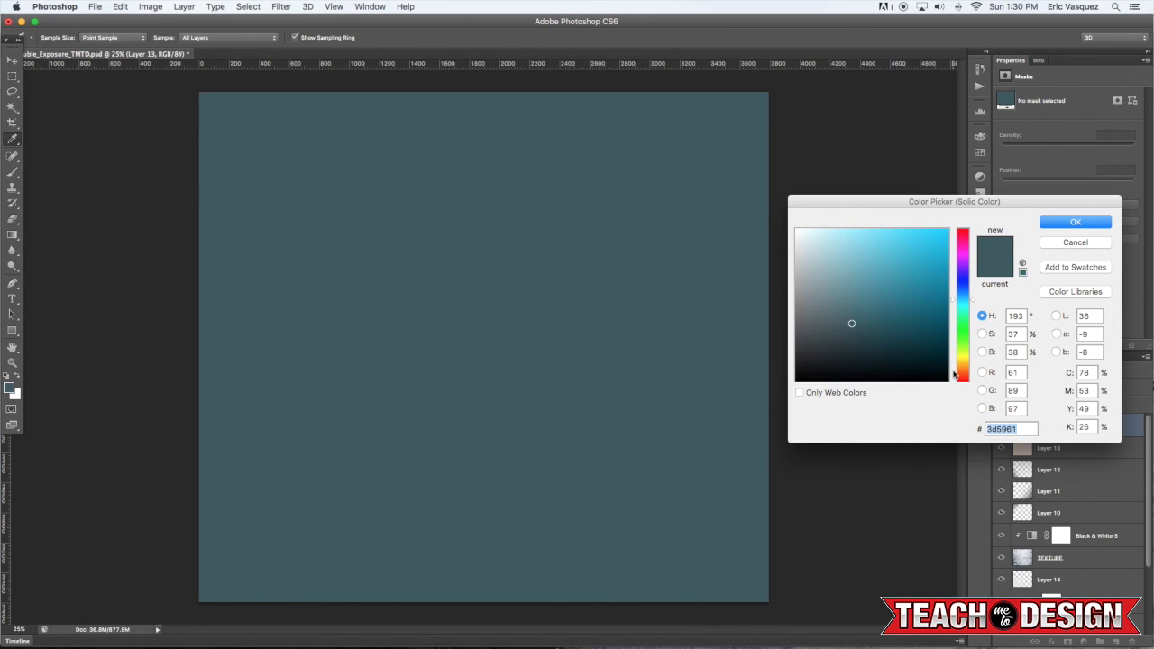
type("e58f20")
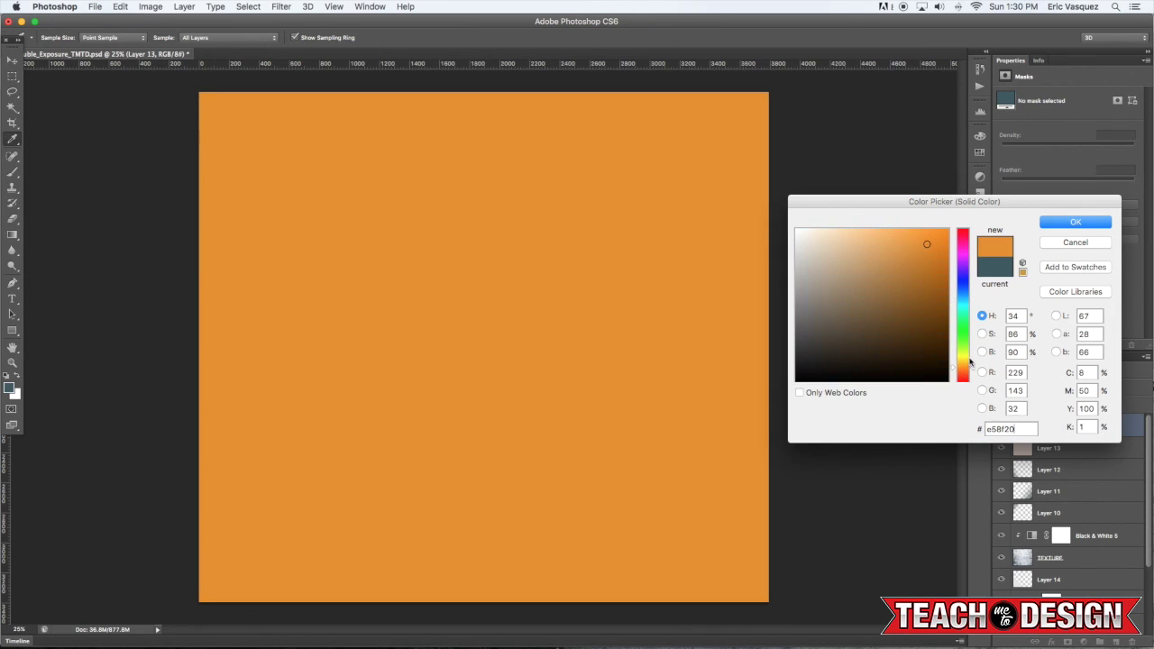
left_click(1072, 222)
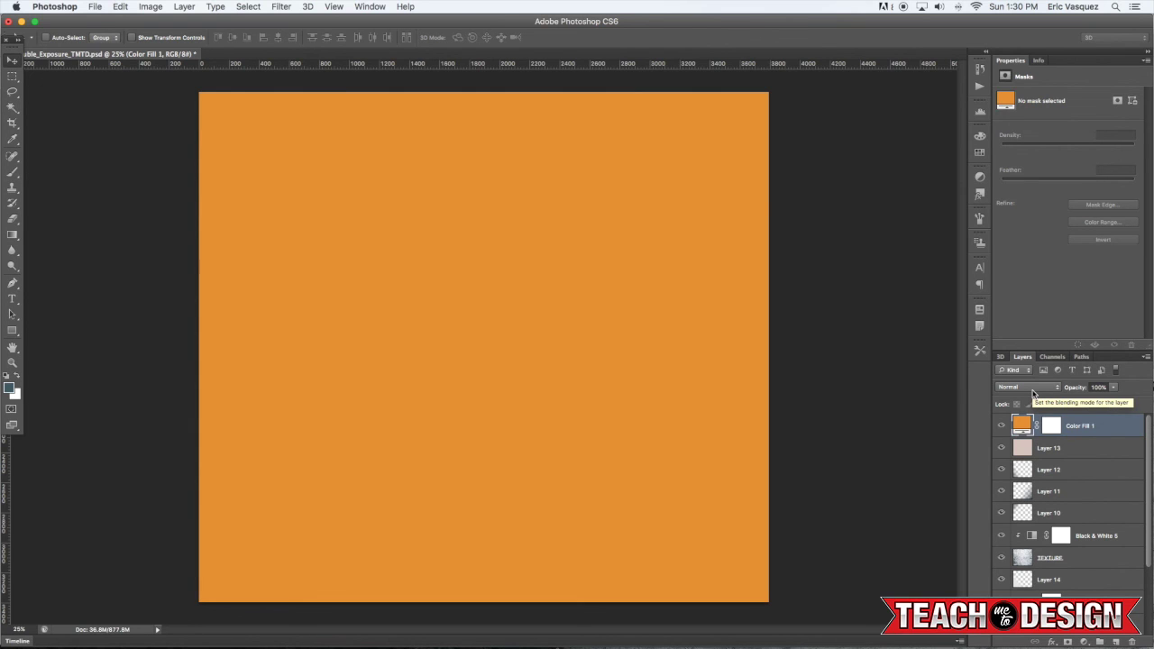
Try the orange fill layer's blend modes at full opacity, from Multiply through Darker Color and Lighter Color to Hard Light
key("shift+plus")
key("shift+plus")
key("shift+plus")
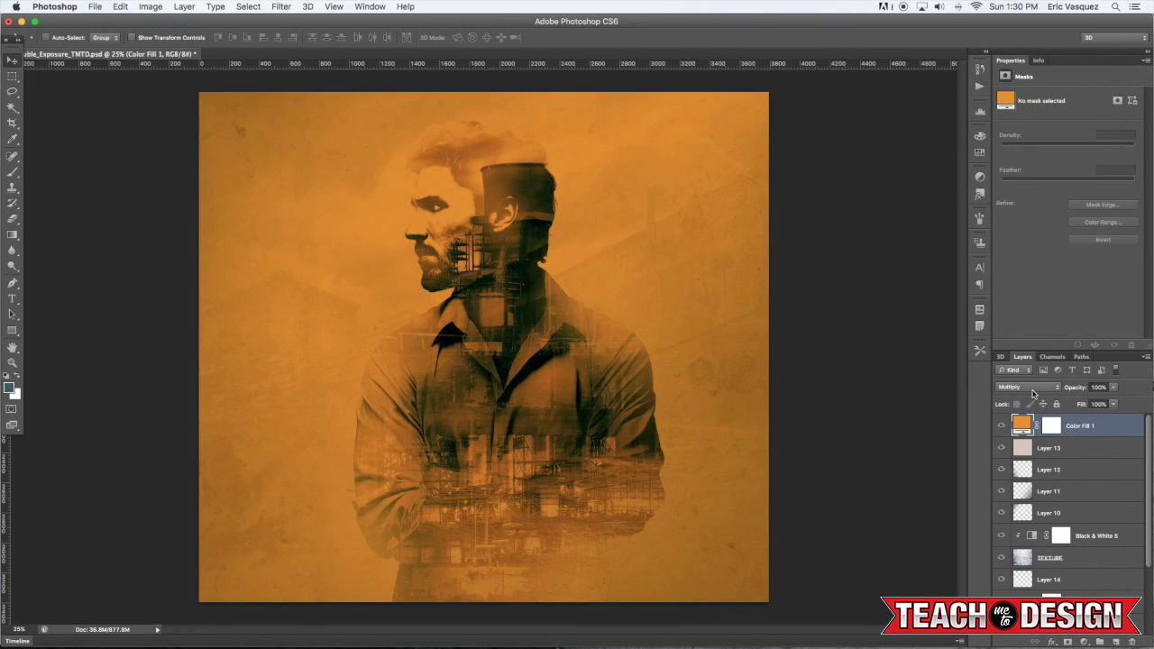
key("shift+plus")
key("shift+plus")
key("shift+plus")
key("shift+plus")
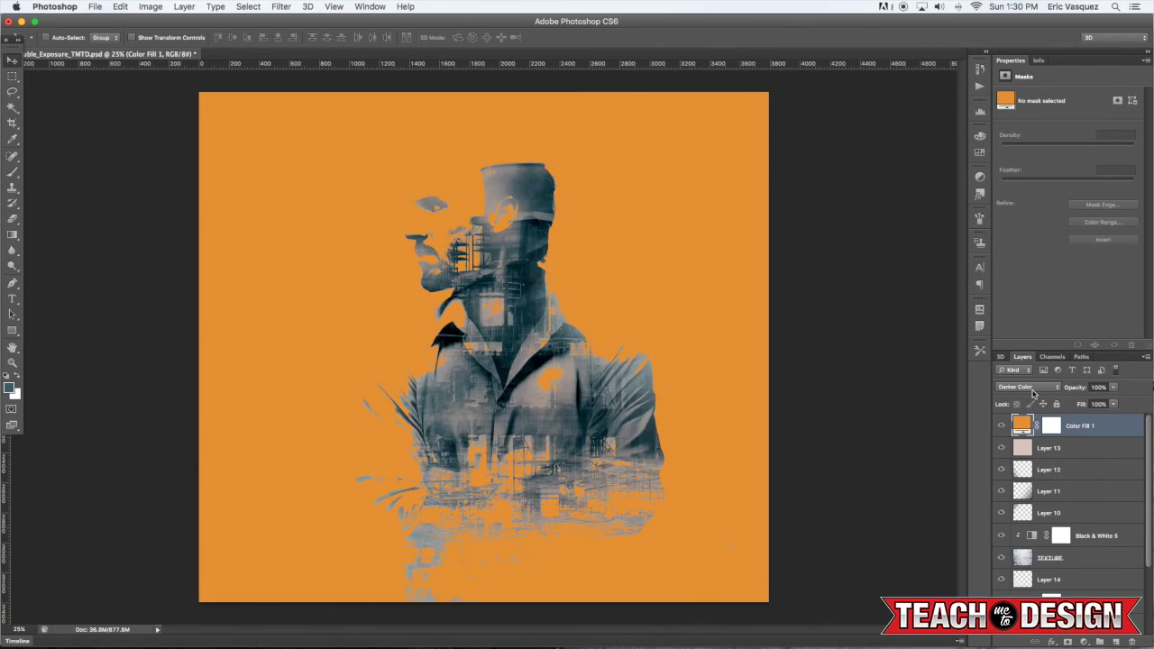
key("shift+plus")
key("shift+plus")
key("shift+plus")
key("shift+plus")
key("shift+plus")
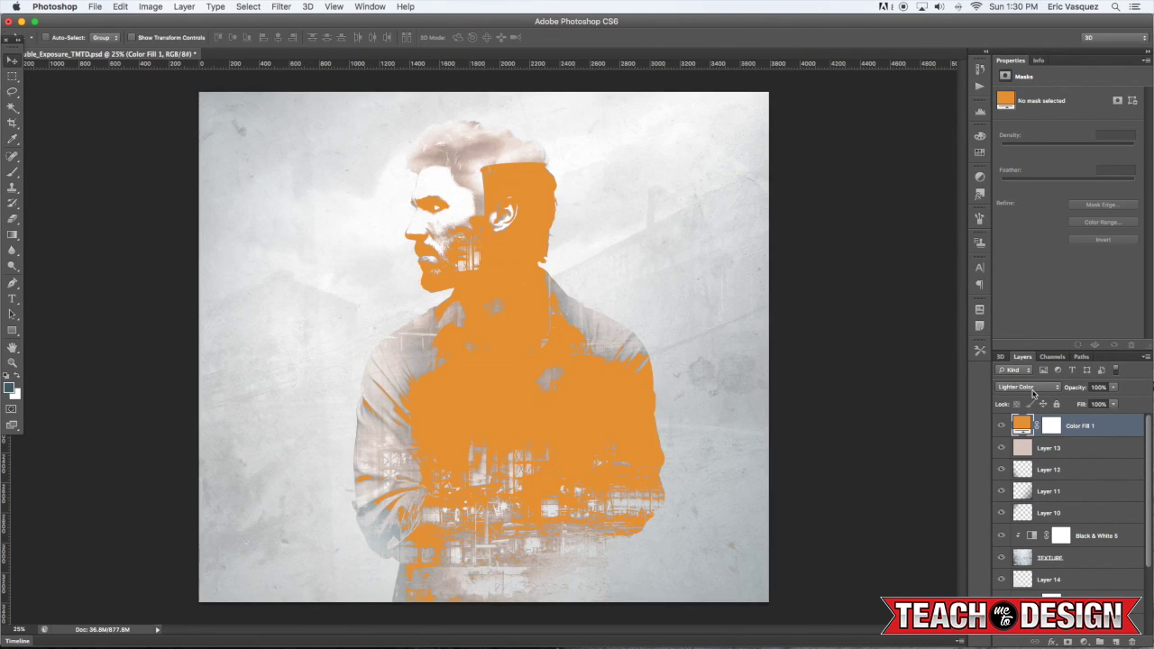
key("shift+plus")
key("shift+plus")
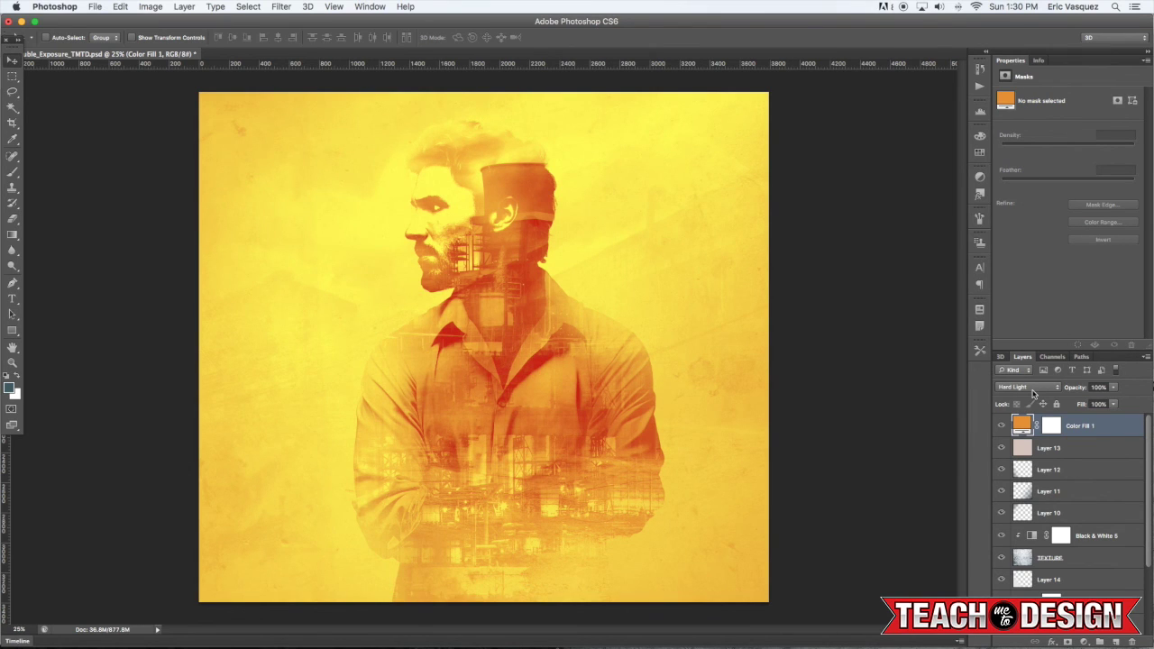
Lower the orange fill to 50% opacity and try blend modes from Vivid Light through Exclusion and Divide to Saturation
key("5")
key("shift+plus")
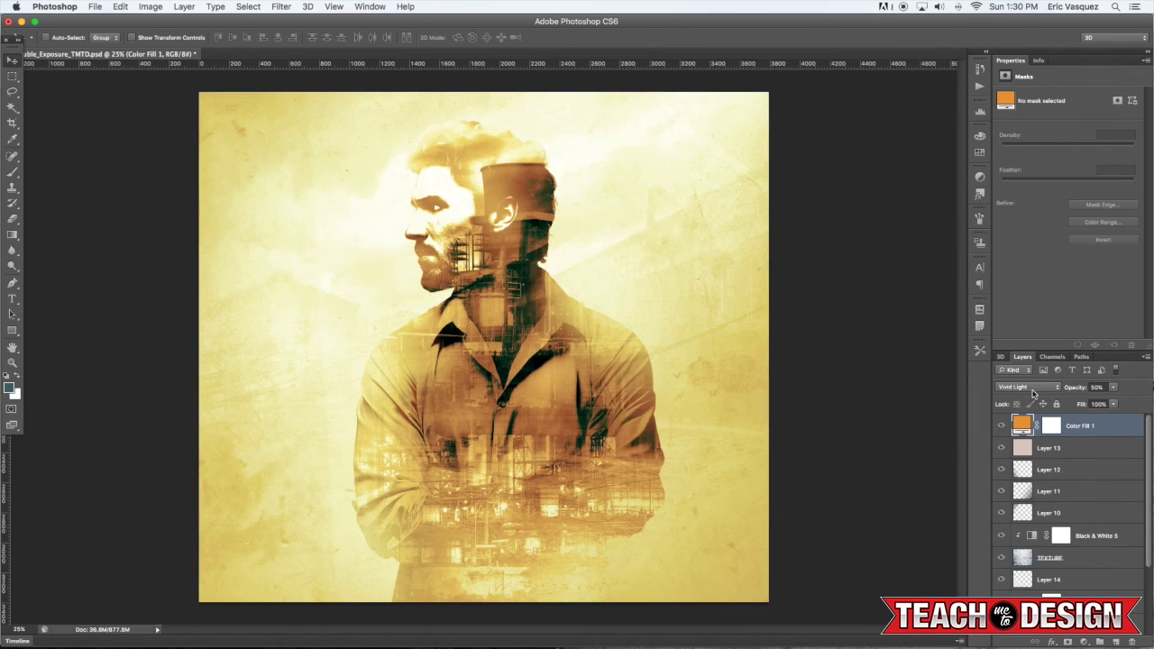
key("shift+plus")
key("shift+plus")
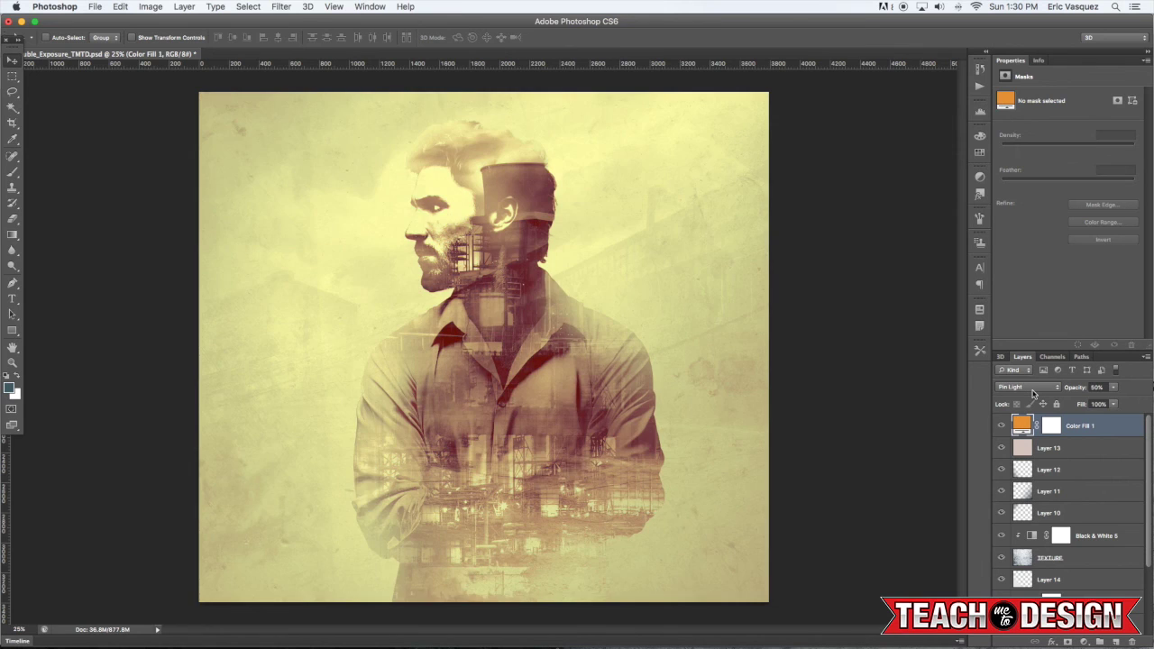
key("shift+plus")
key("shift+plus")
key("shift+plus")
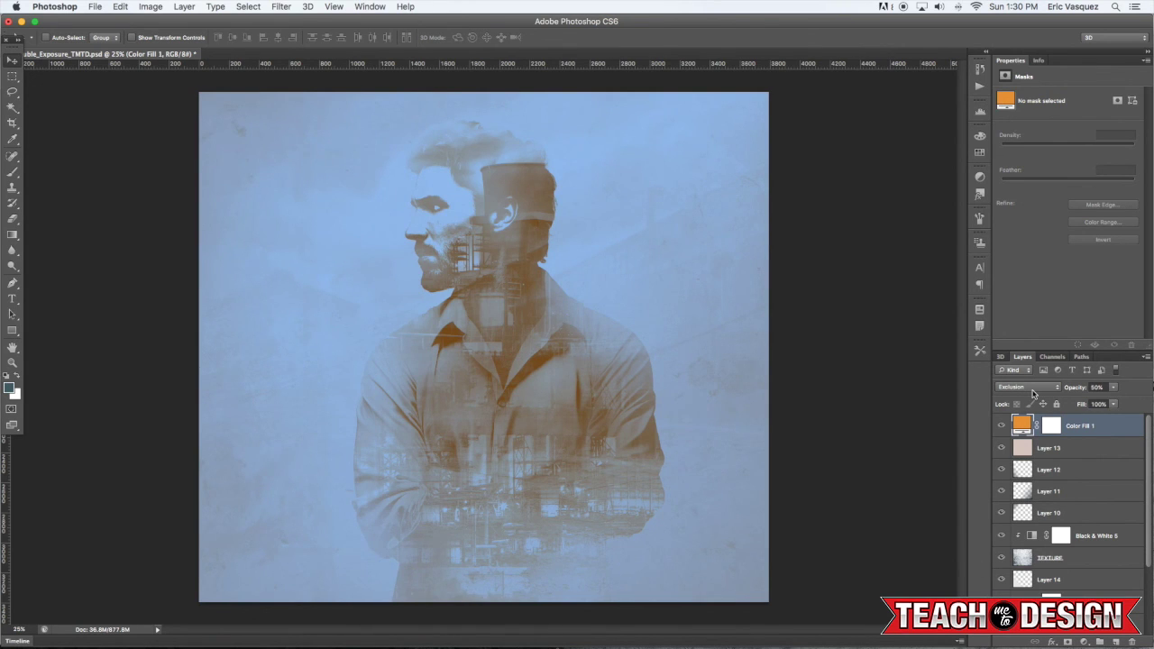
key("shift+plus")
key("shift+plus")
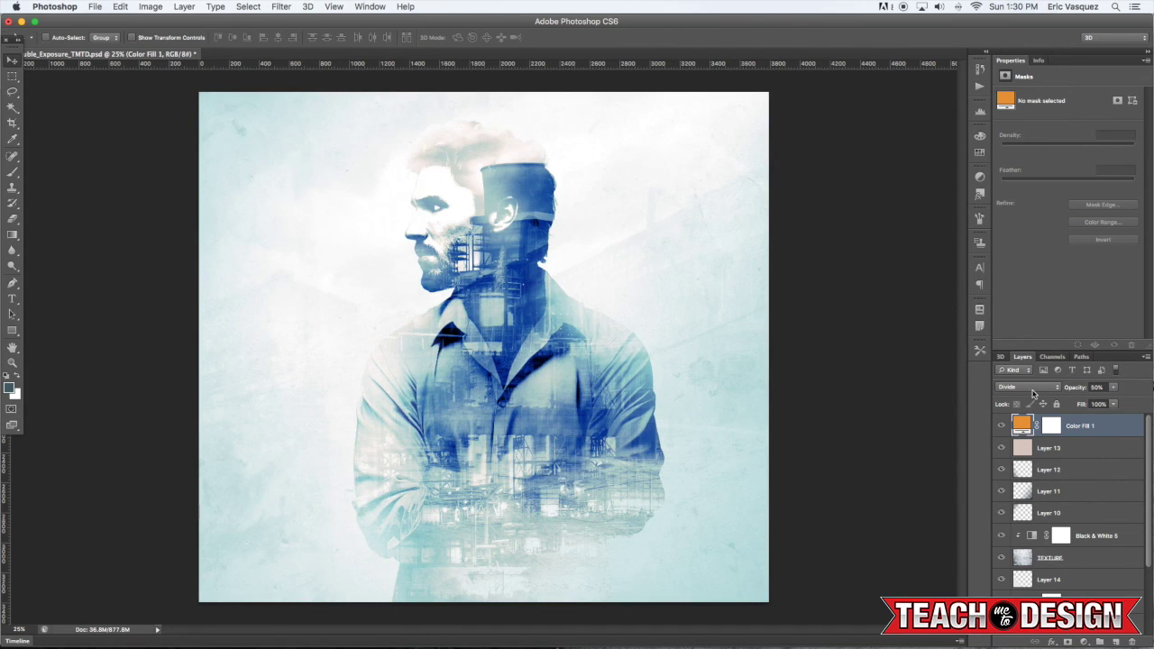
key("shift+plus")
key("shift+plus")
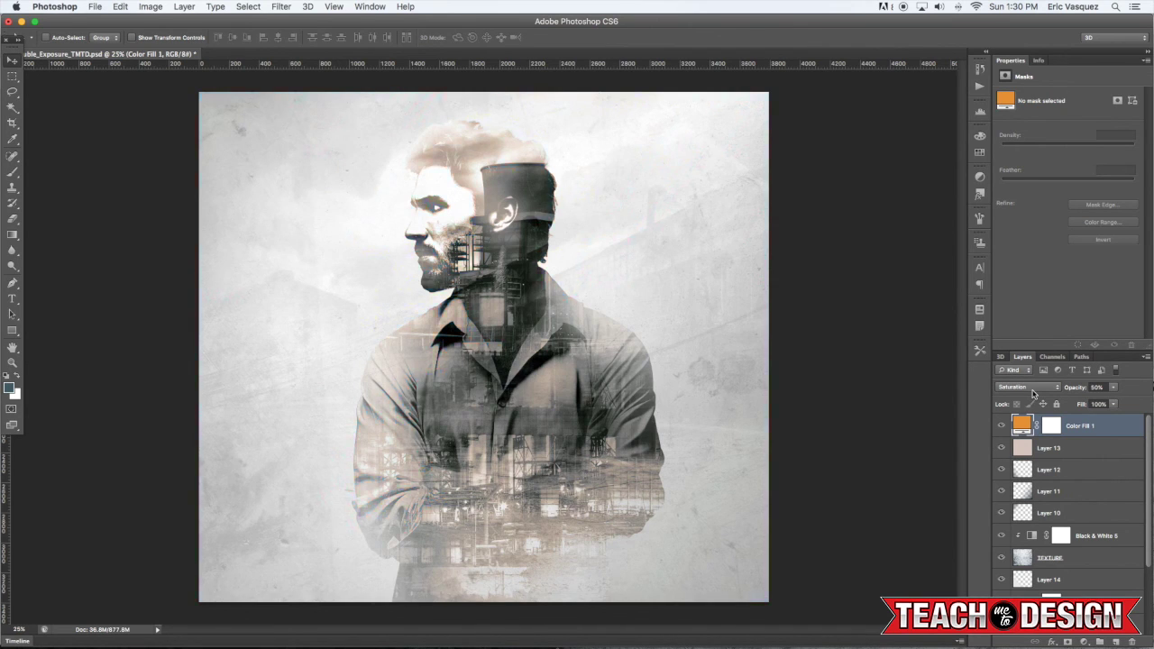
Cycle the orange fill layer's blend mode from Saturation around to Multiply at 50% opacity
key("shift+plus")
key("shift+plus")
key("shift+plus")
key("shift+plus")
key("shift+plus")
key("shift+plus")
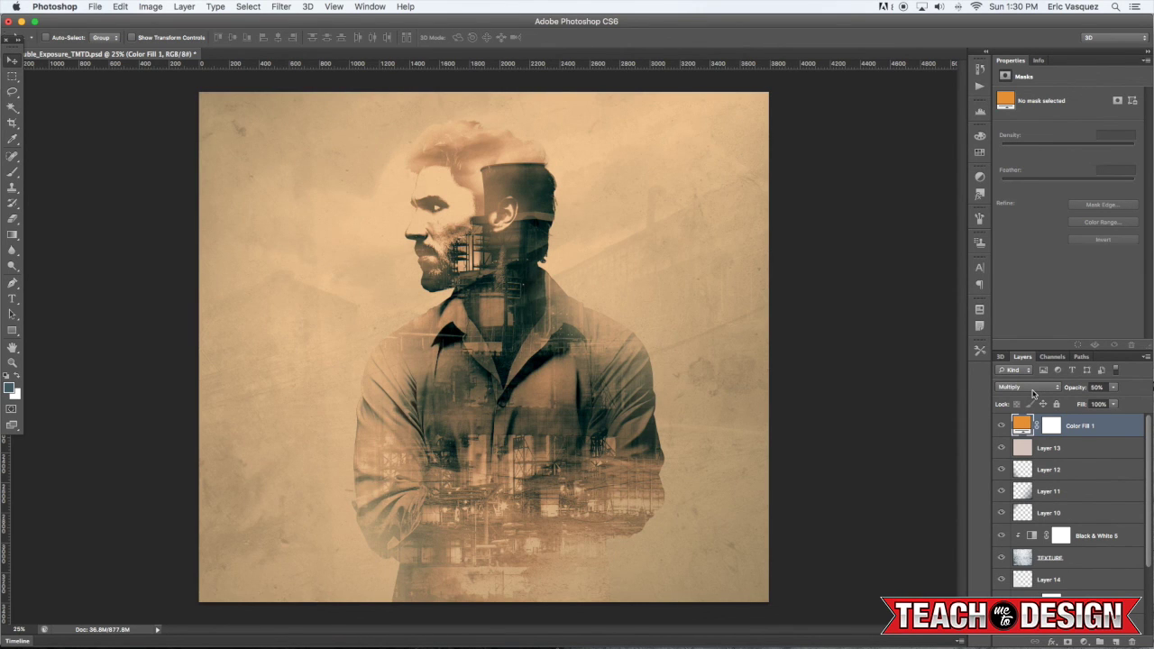
Raise the orange fill to 100% opacity and try Color Burn, Linear Burn, Lighten, Color Dodge and Hard Light
key("0")
key("shift+plus")
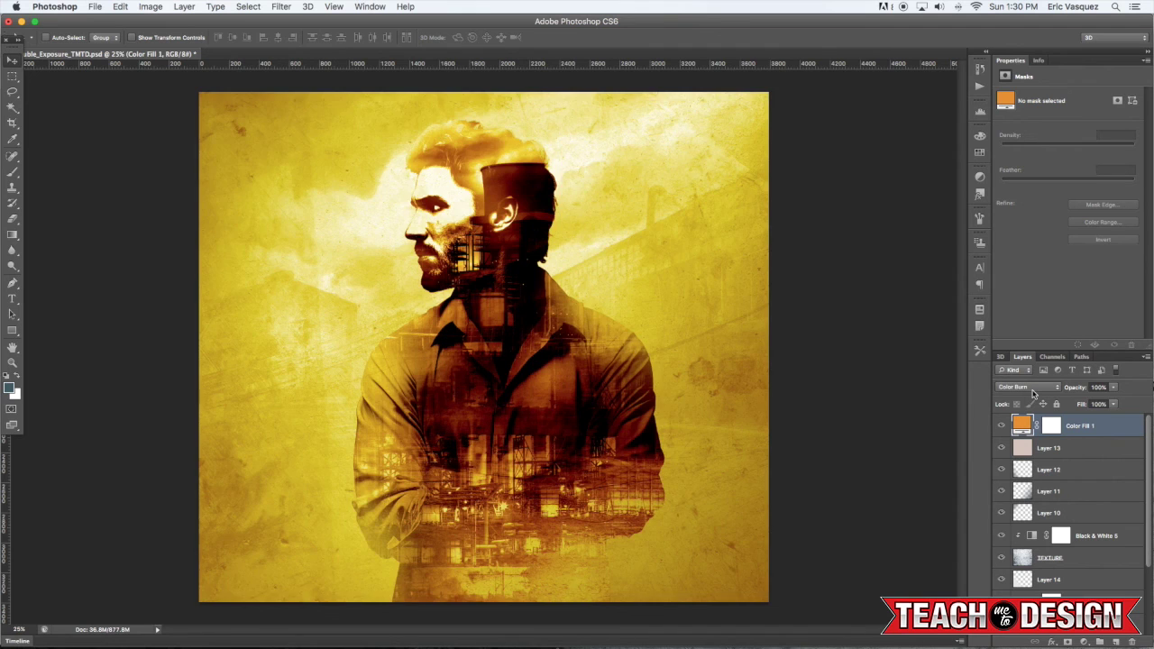
key("shift+plus")
key("shift+plus")
key("shift+minus")
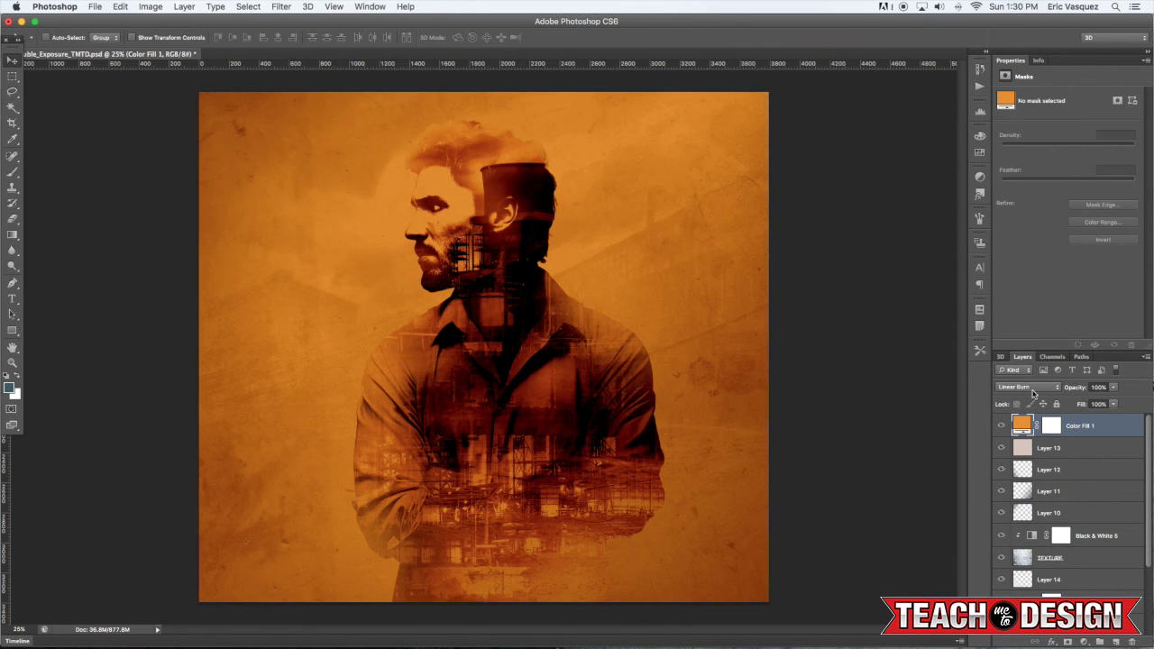
key("shift+plus")
key("shift+plus")
key("shift+plus")
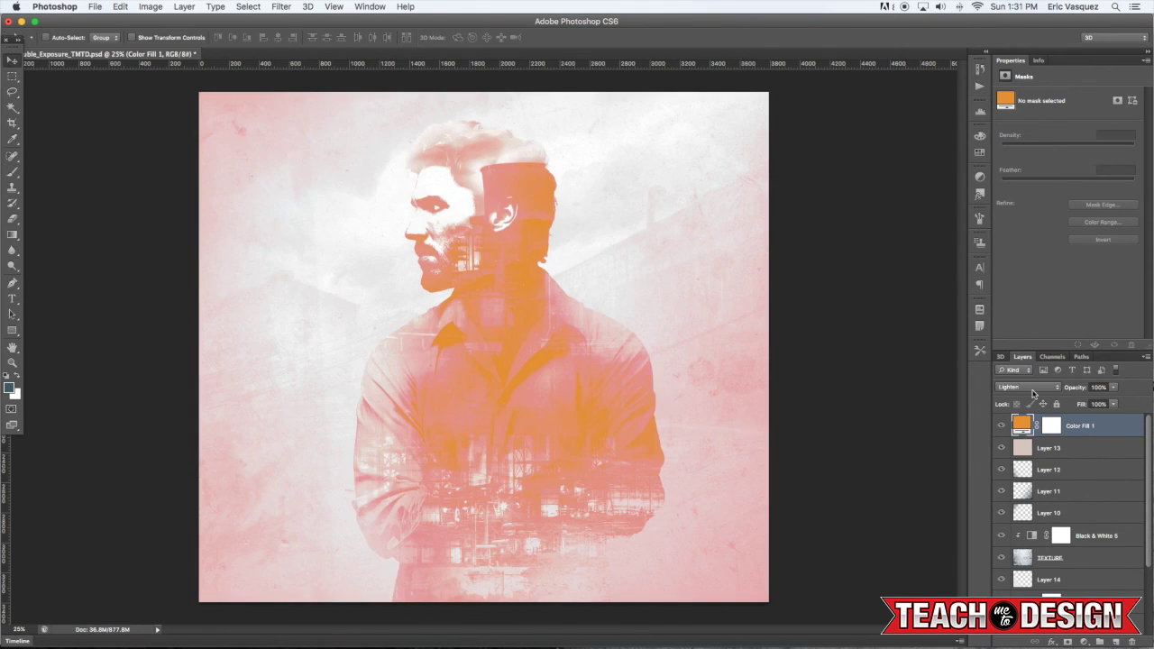
key("shift+plus")
key("shift+plus")
key("shift+plus")
key("shift+plus")
key("shift+plus")
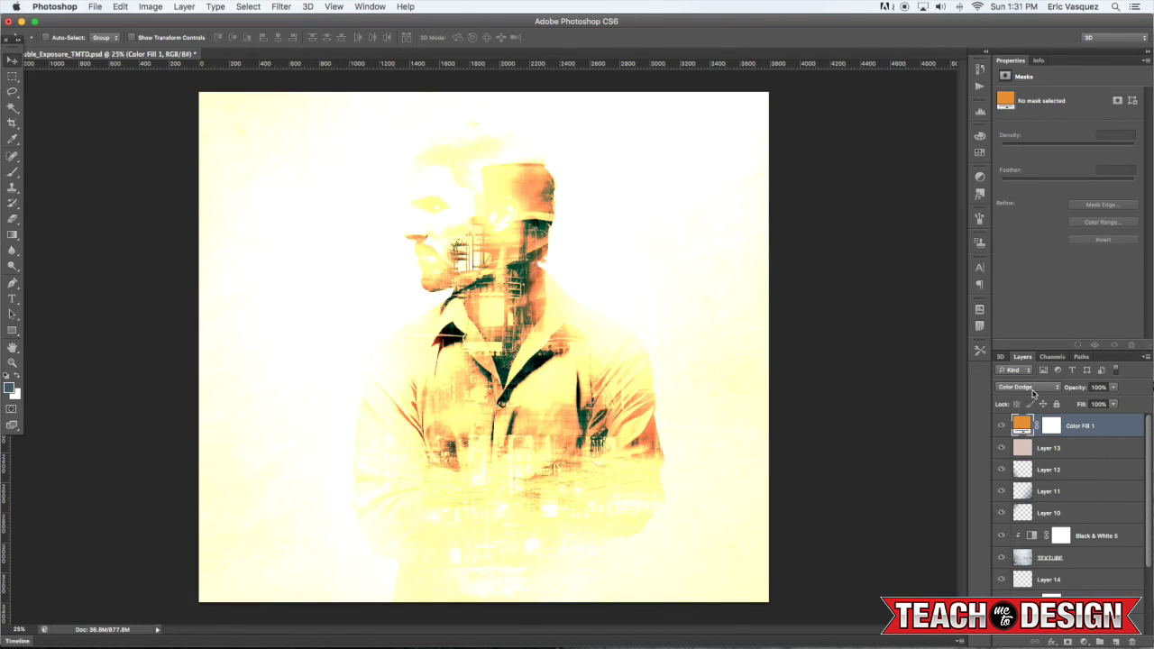
key("shift+plus")
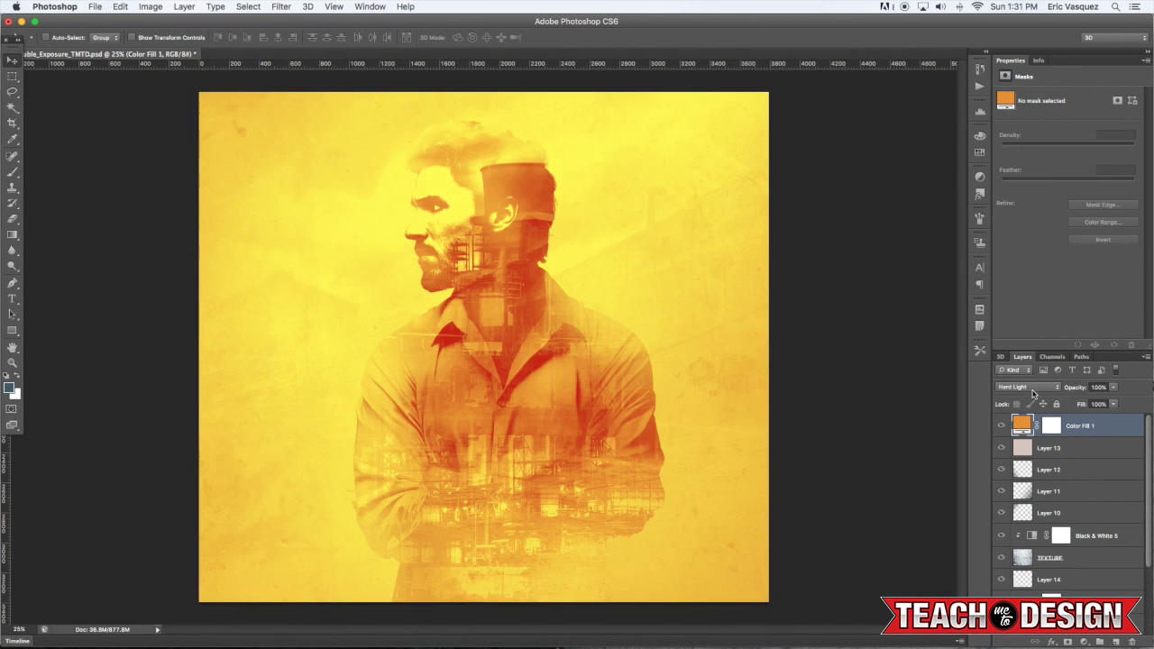
Try Hard Light, Vivid Light and Pin Light on the orange fill at 50% opacity, and Pin Light at 100%
key("5")
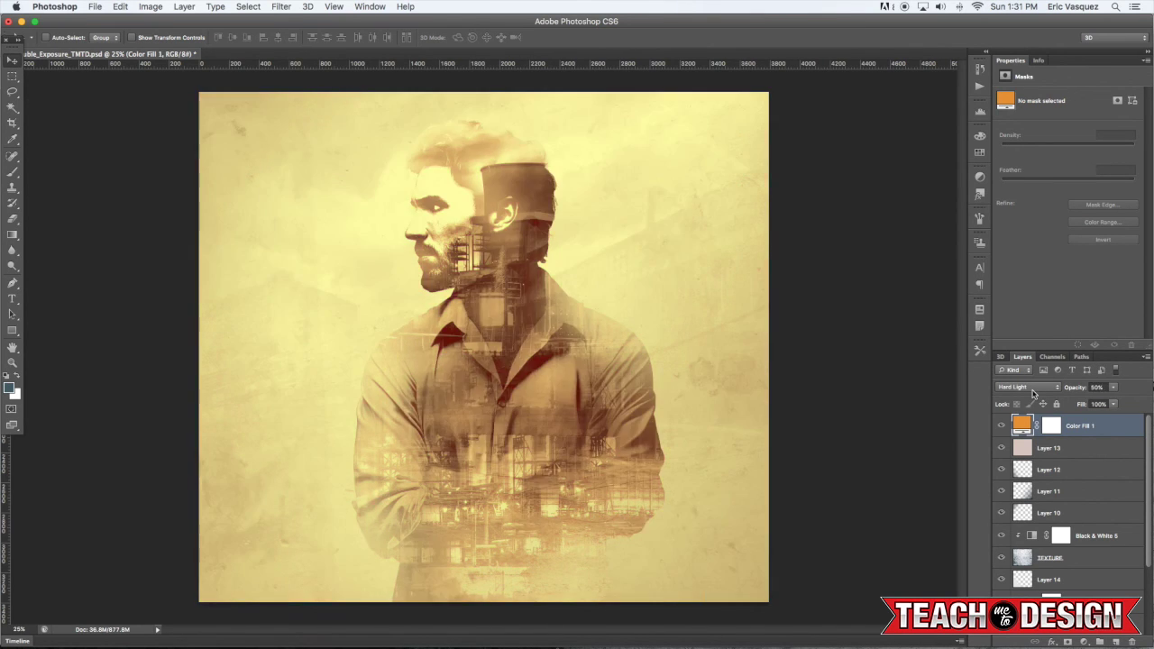
key("shift+plus")
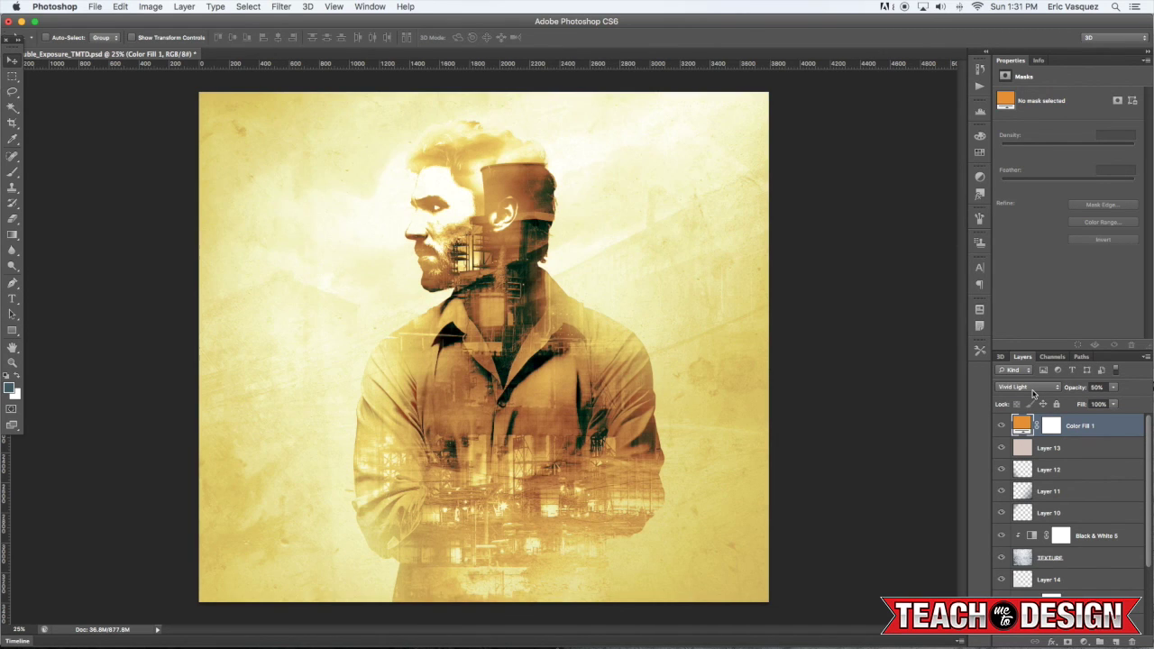
key("shift+plus")
key("shift+plus")
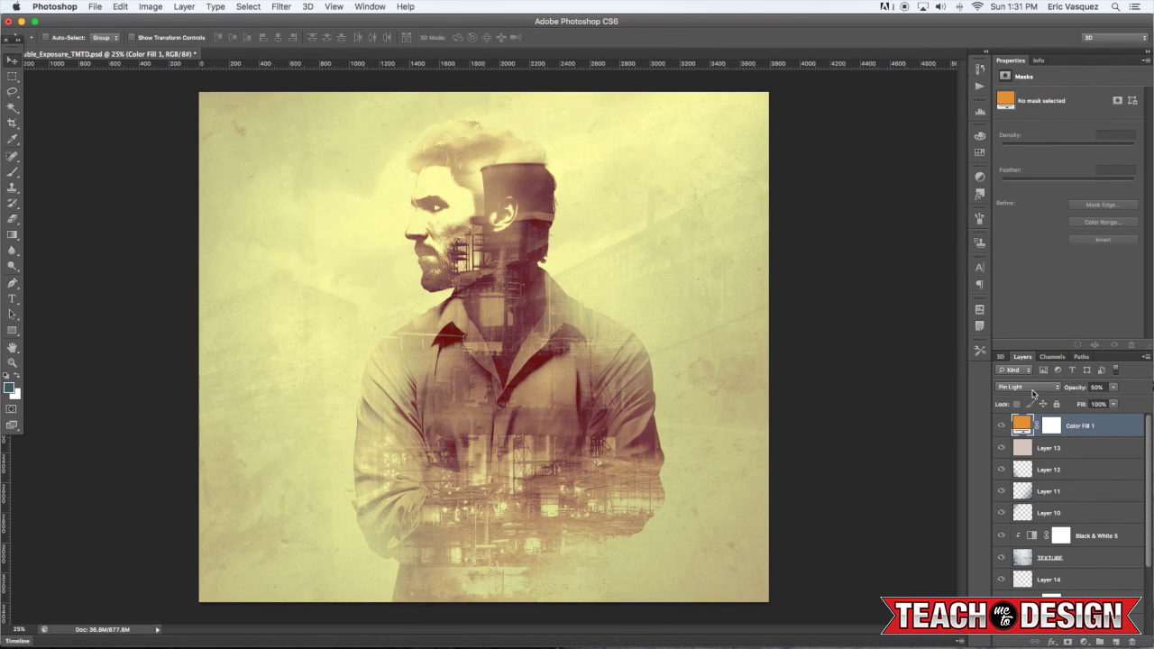
key("0")
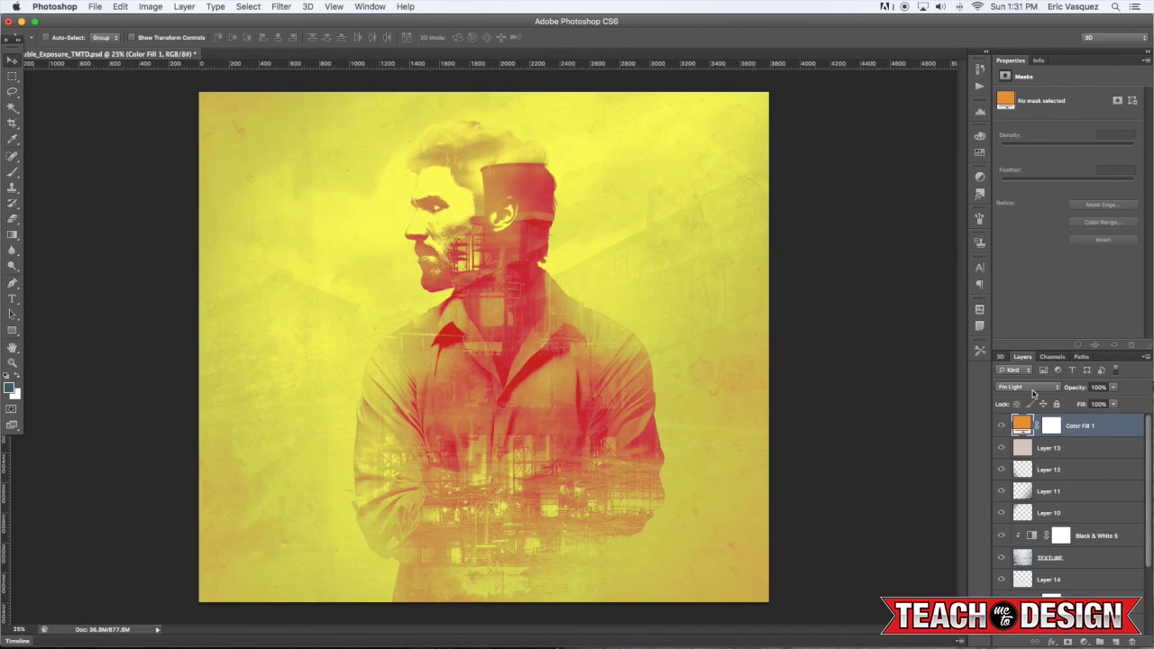
Return the orange fill to 50% opacity and try the Hard Mix, Exclusion, Divide and Color blend modes
key("3")
key("5")
key("shift+plus")
key("shift+plus")
key("shift+plus")
key("shift+plus")
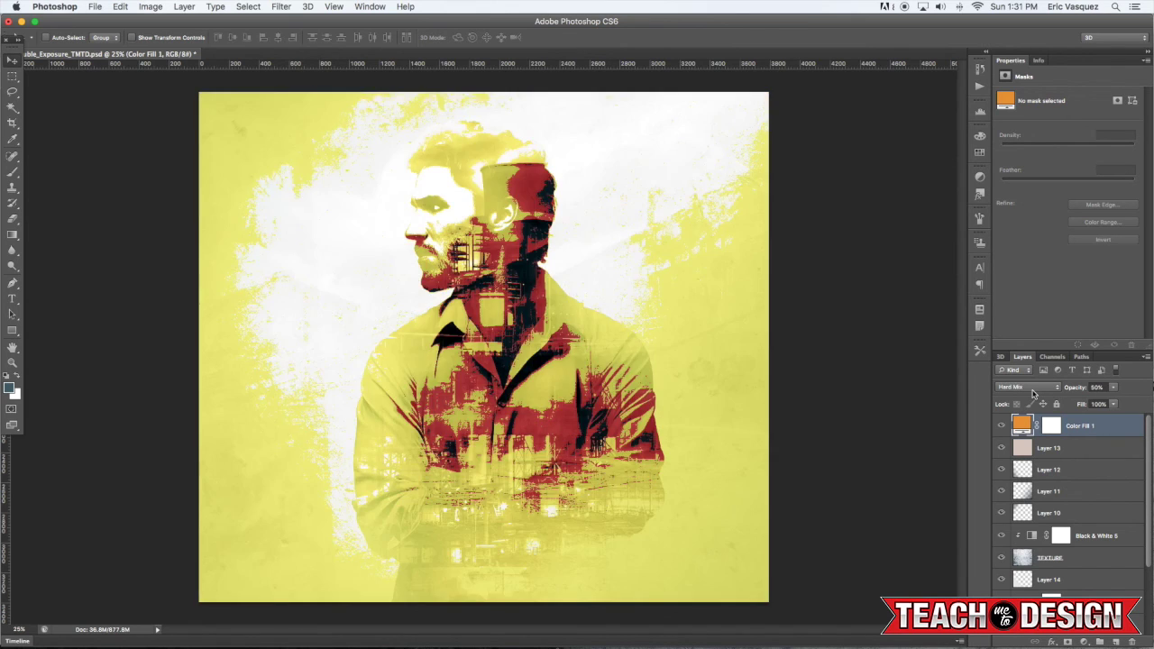
key("shift+minus")
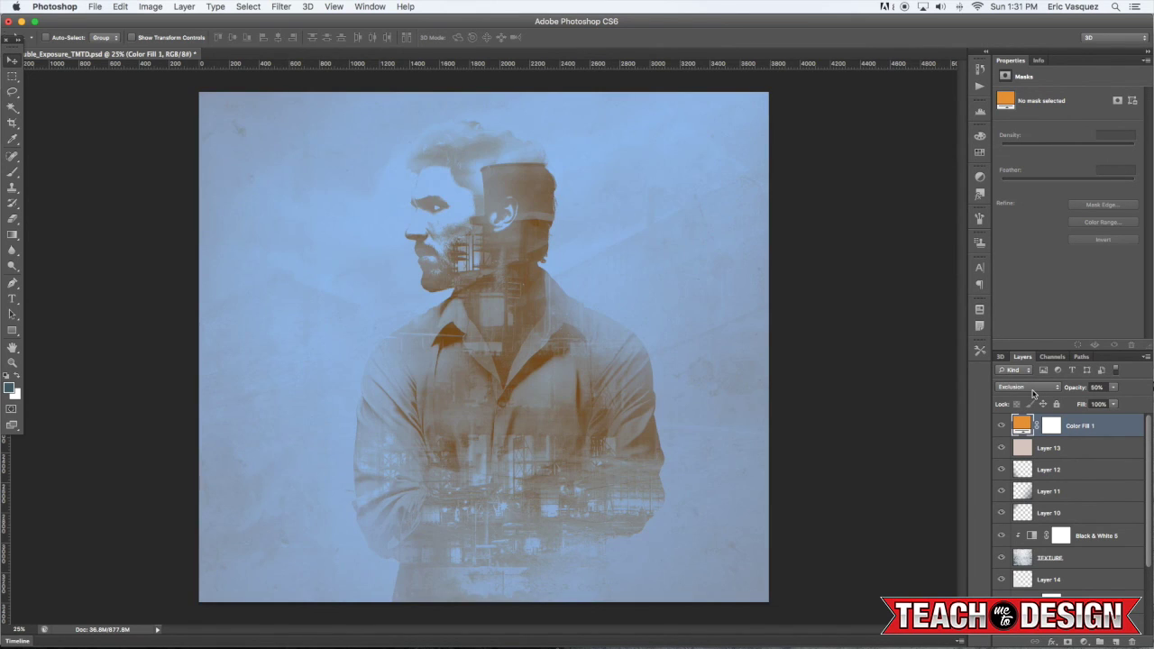
key("shift+plus")
key("shift+plus")
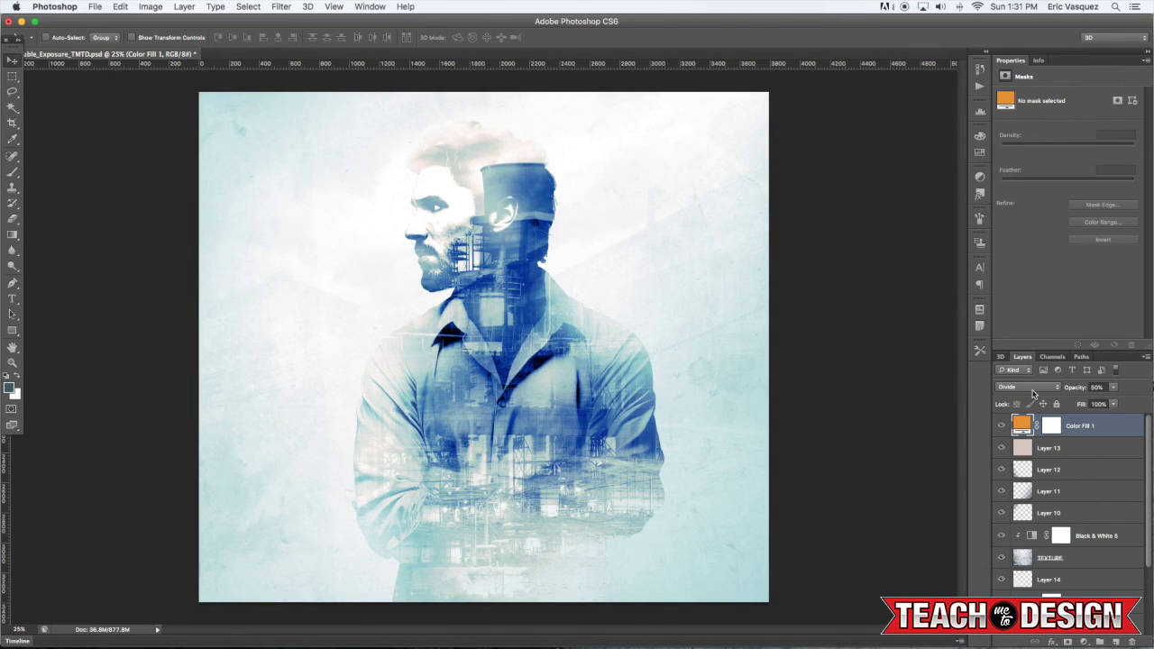
key("shift+plus")
key("shift+plus")
key("shift+plus")
key("shift+plus")
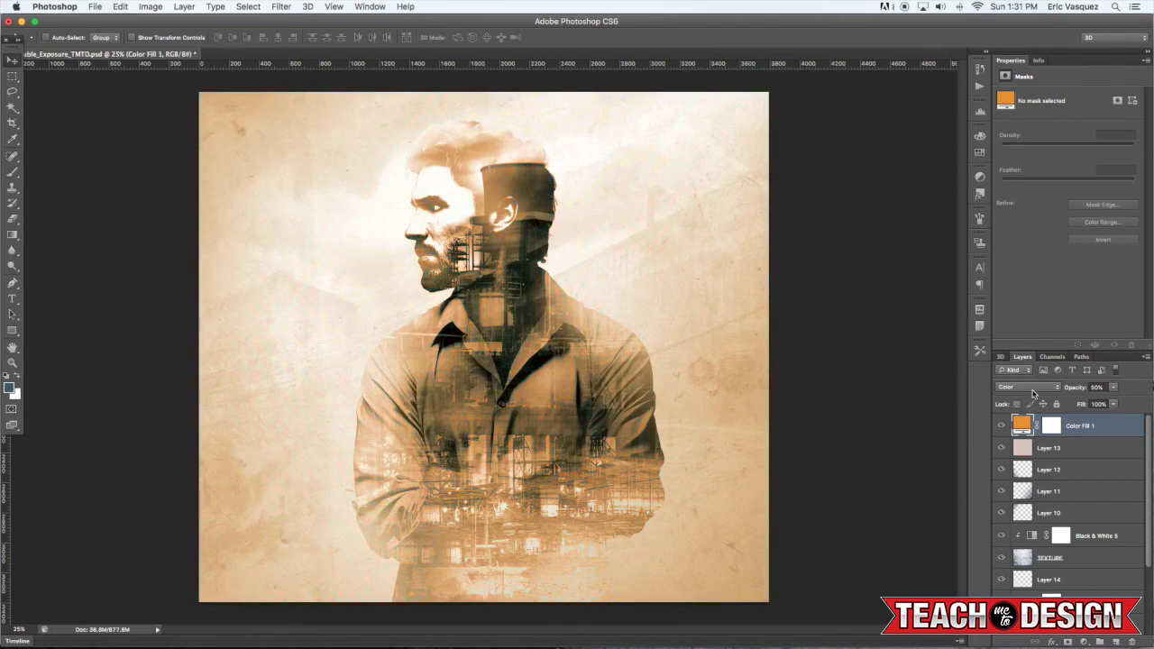
Set the orange fill layer's blend mode to Multiply with 50% opacity
key("shift+plus")
key("shift+plus")
key("shift+plus")
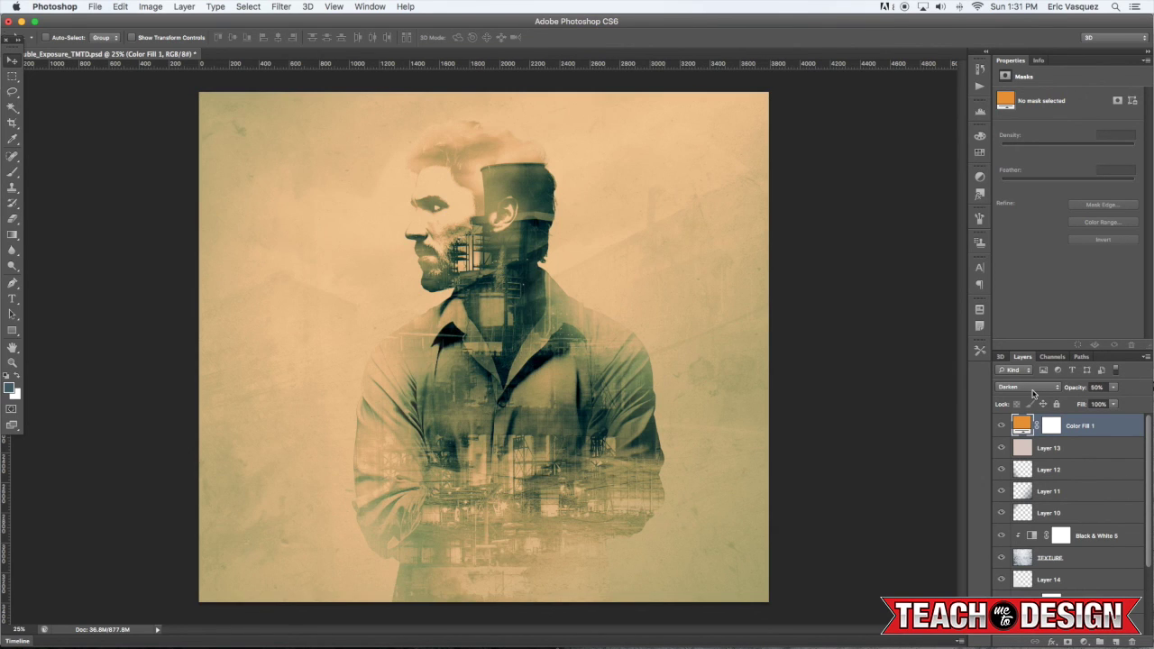
key("shift+plus")
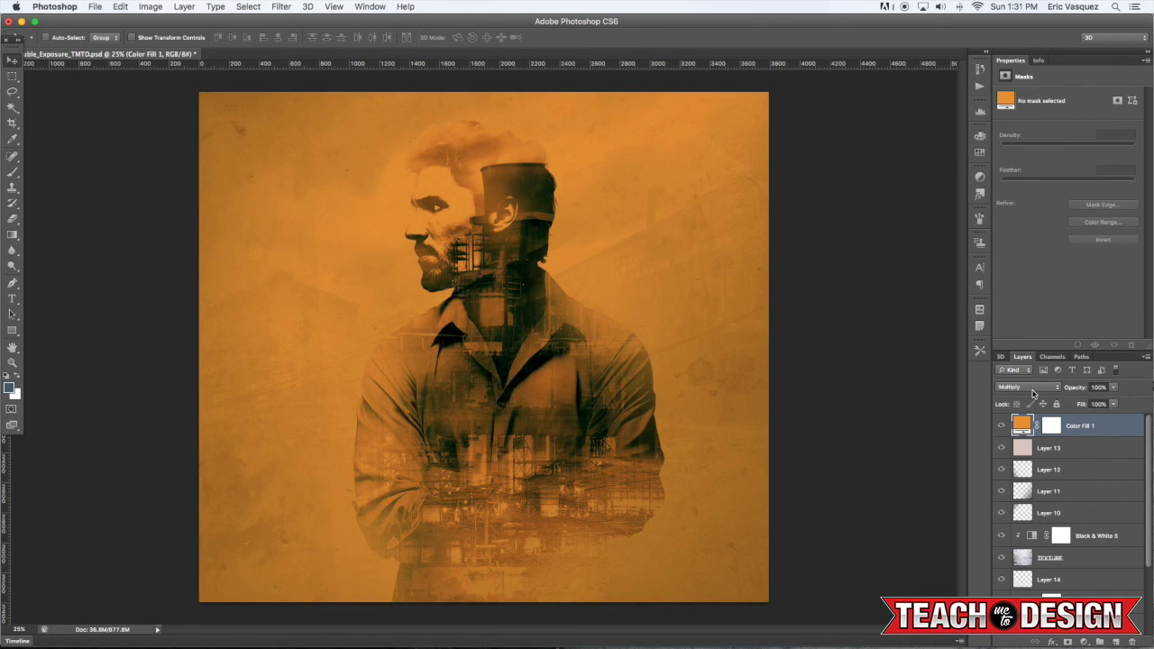
key("5")
Try a diagonal black-to-transparent gradient on the orange fill's layer mask, from the image's upper left toward the shirt, and undo it
left_click(1051, 426)
key("g")
left_click(111, 38)
key("x")
left_click_drag(298, 133, 577, 435)
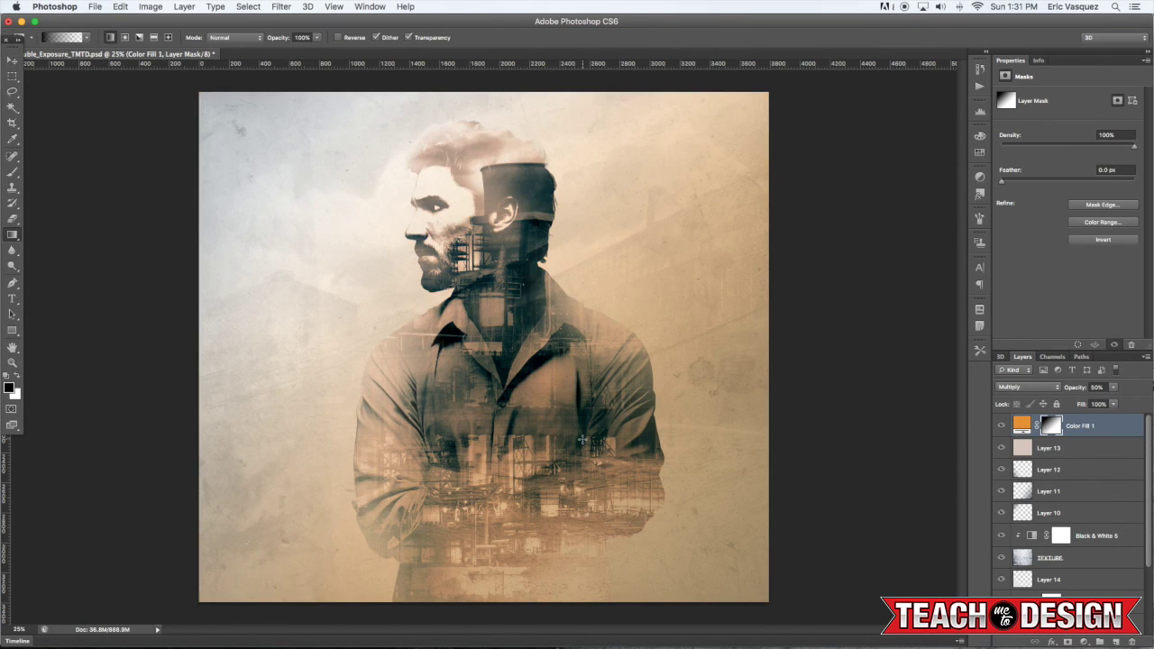
key("super+z")
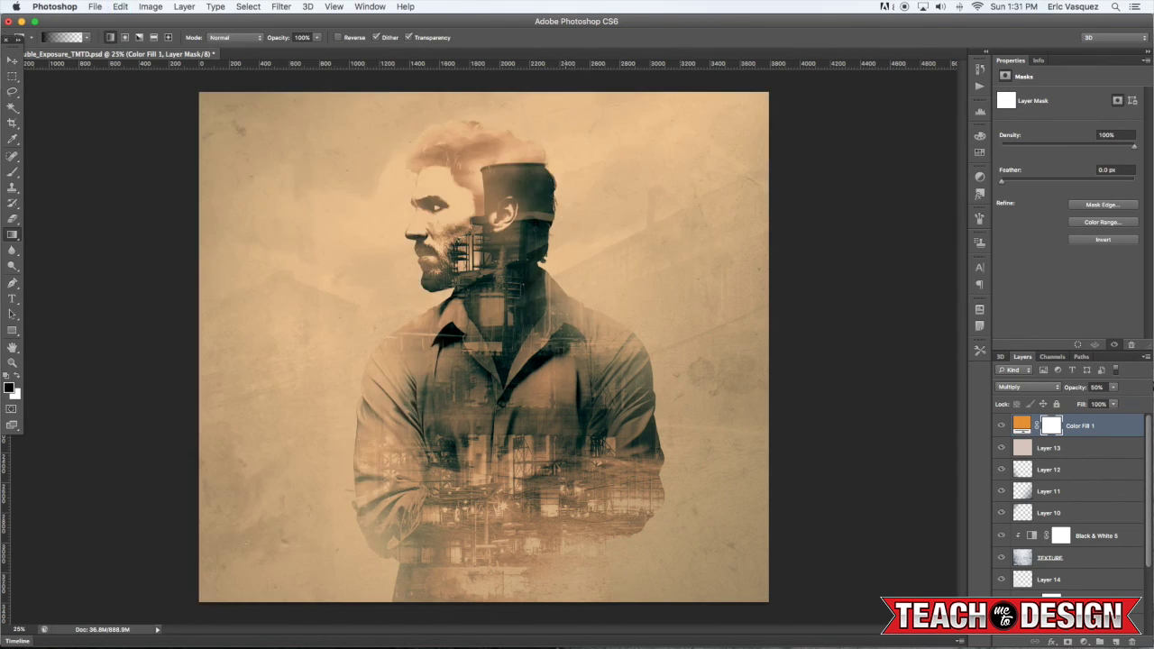
Try a vertical gradient down the figure and a diagonal one from the lower right on the mask, undoing each
left_click_drag(488, 176, 494, 460)
key("super+z")
left_click_drag(629, 520, 496, 227)
key("super+z")
Compare the orange Multiply fill at 100% opacity with 50%, leaving it at 50%
key("v")
key("0")
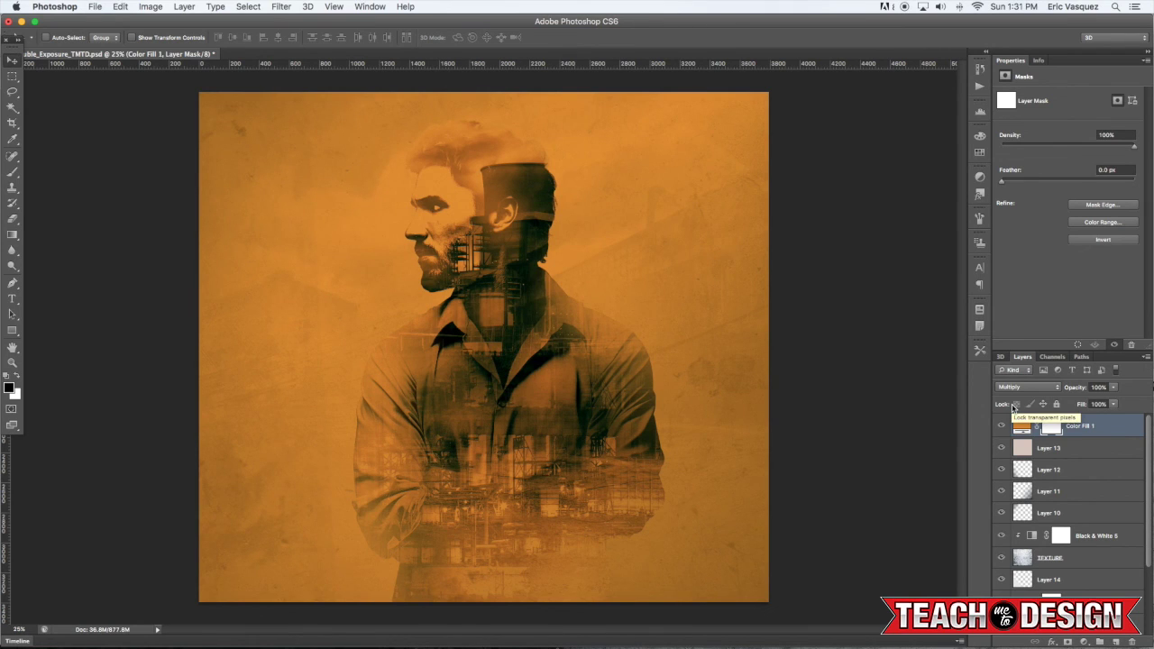
key("5")
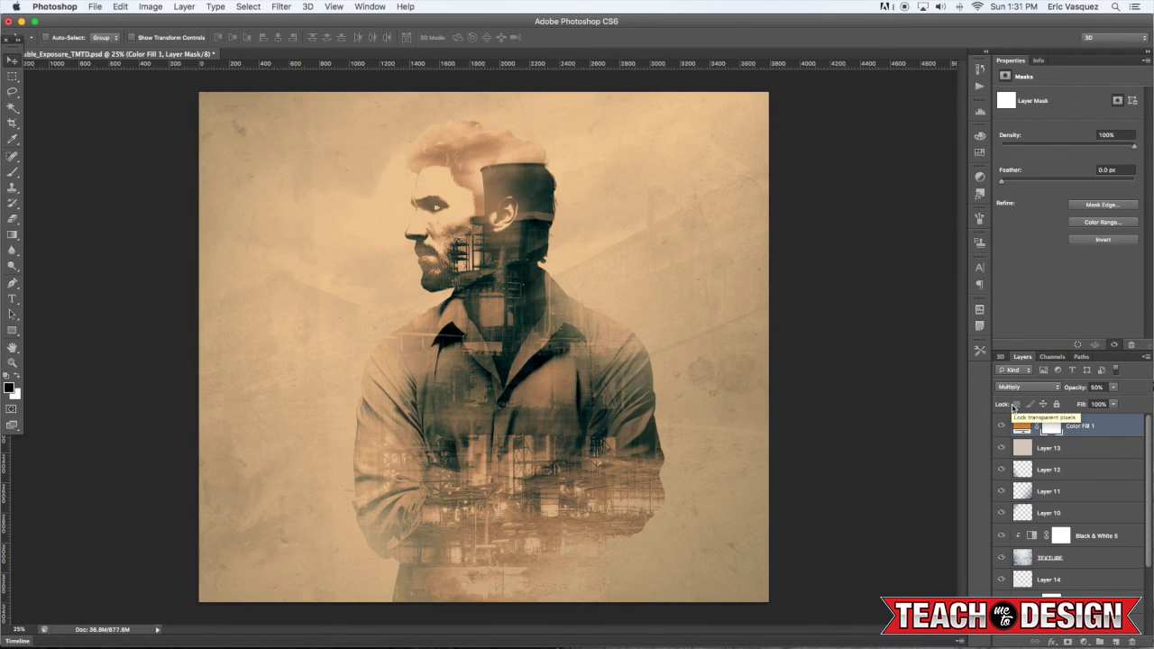